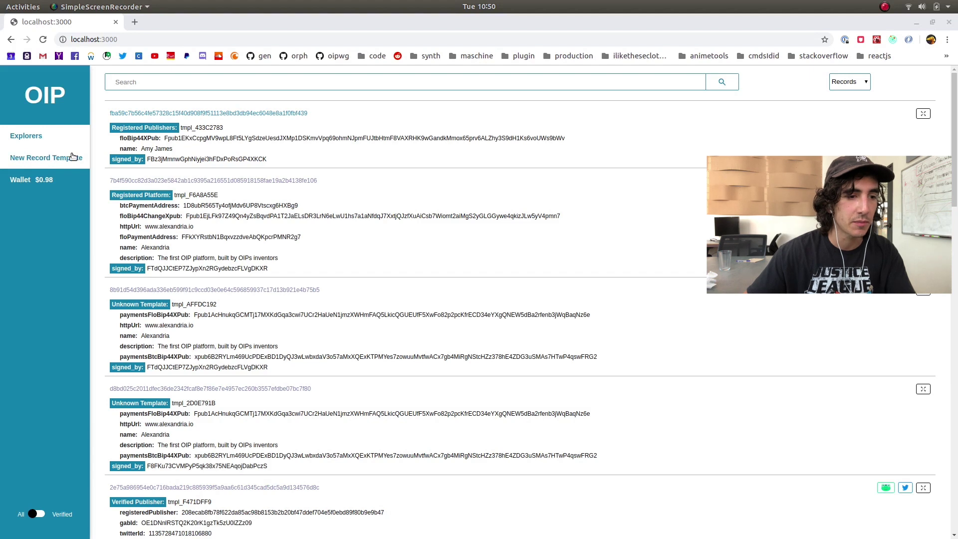
Visit the new template form and the wallet page, then return to the records explorer
click(70, 158)
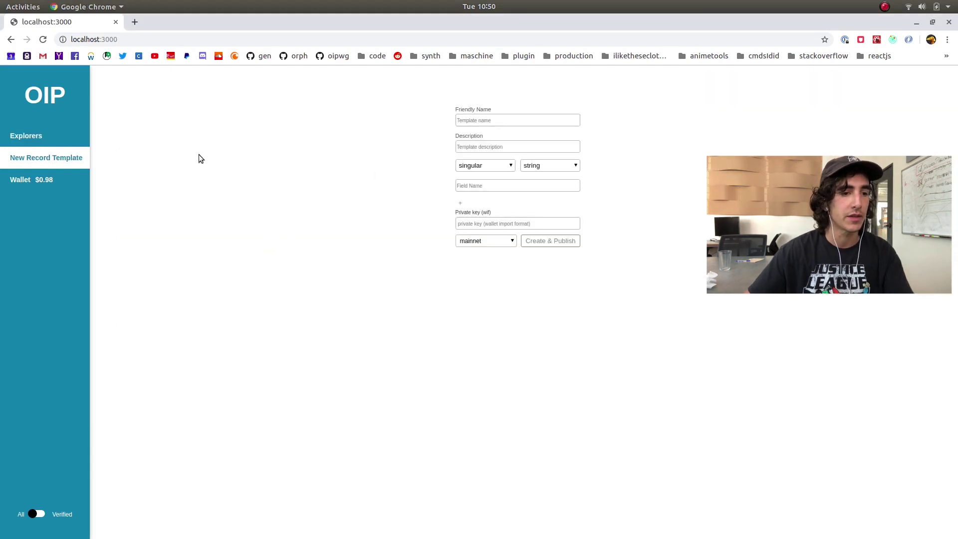
click(61, 181)
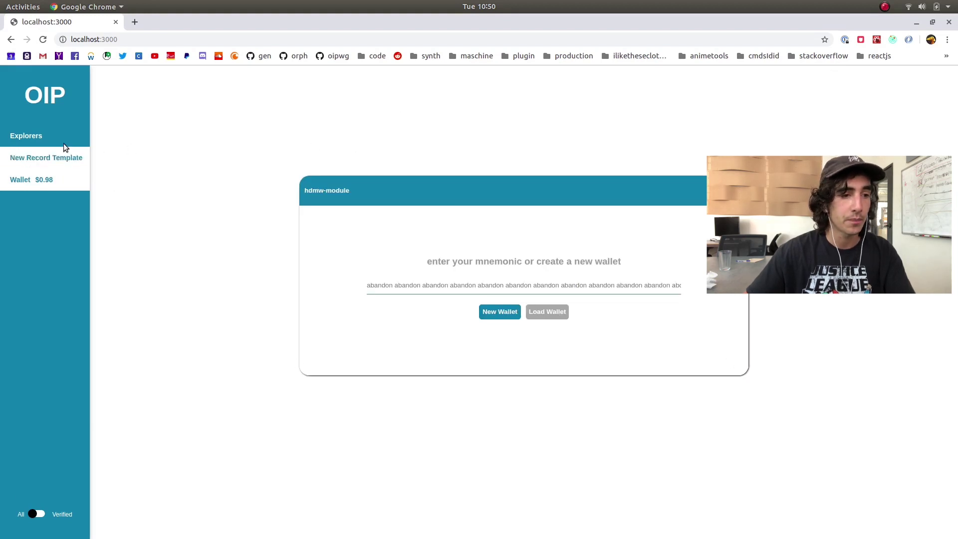
click(43, 136)
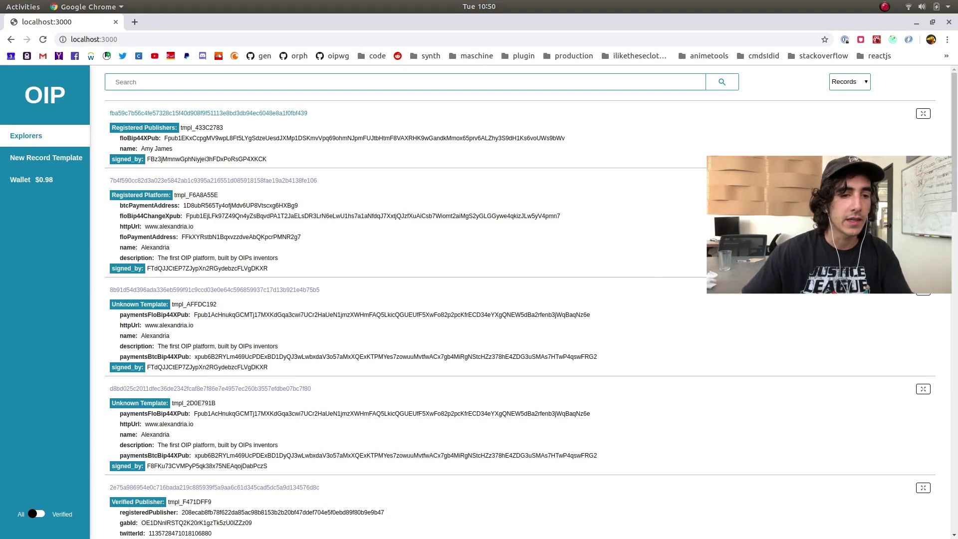
scroll(680, 221, down, 5)
scroll(677, 254, up, 5)
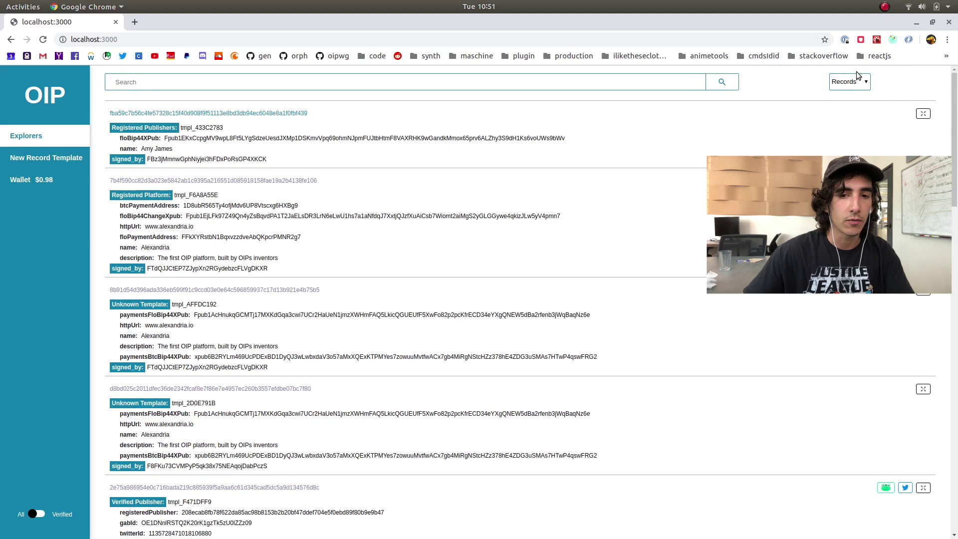
Keep the explorer list on Records and scroll through the record feed
click(847, 86)
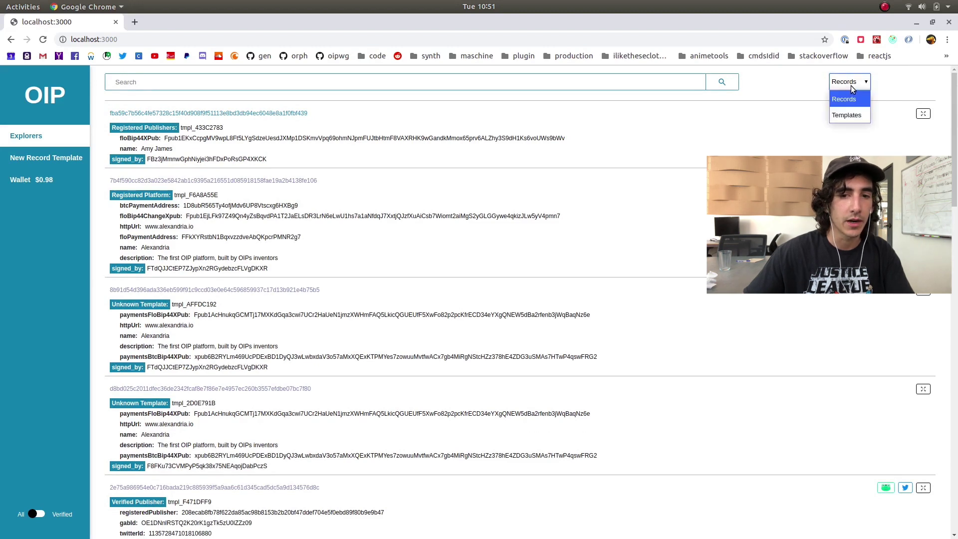
click(850, 85)
scroll(769, 98, down, 6)
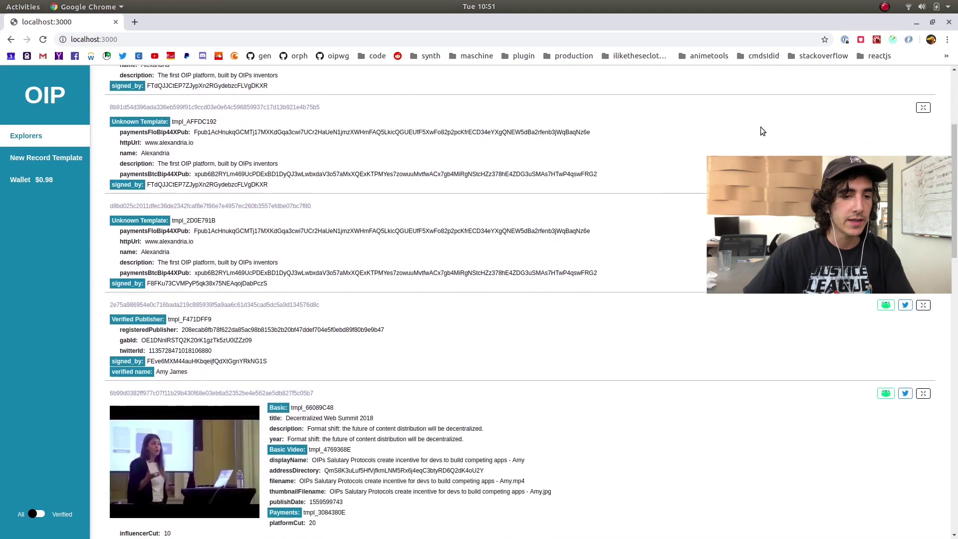
scroll(759, 146, down, 2)
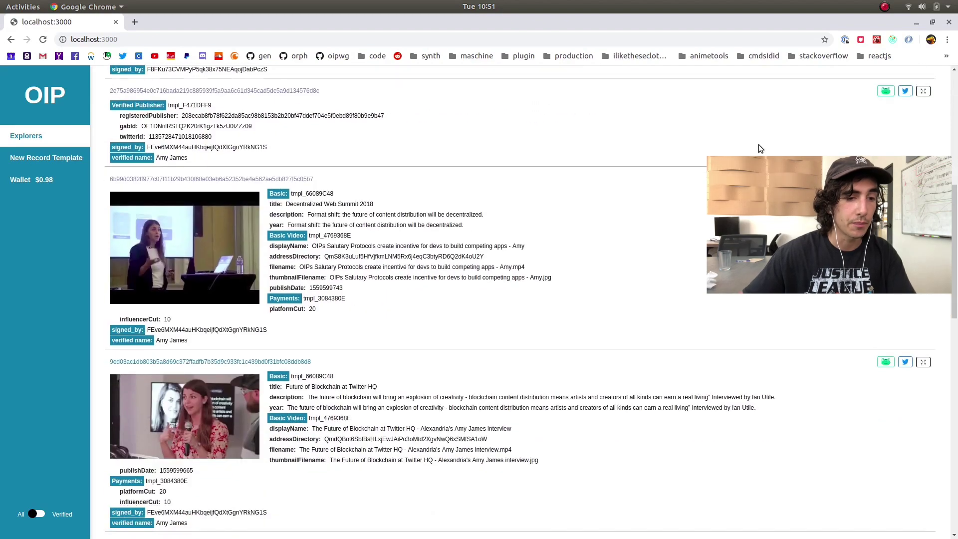
scroll(759, 148, down, 8)
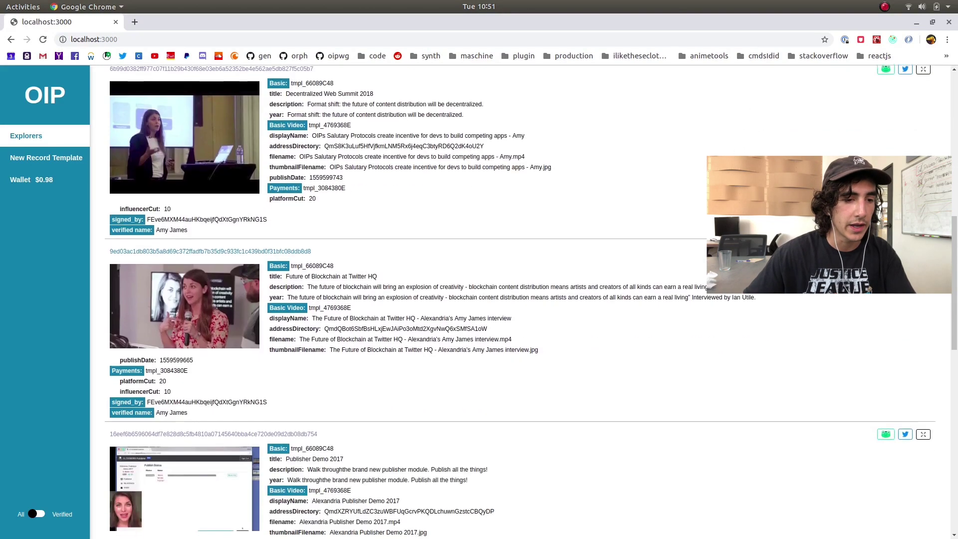
scroll(615, 194, up, 18)
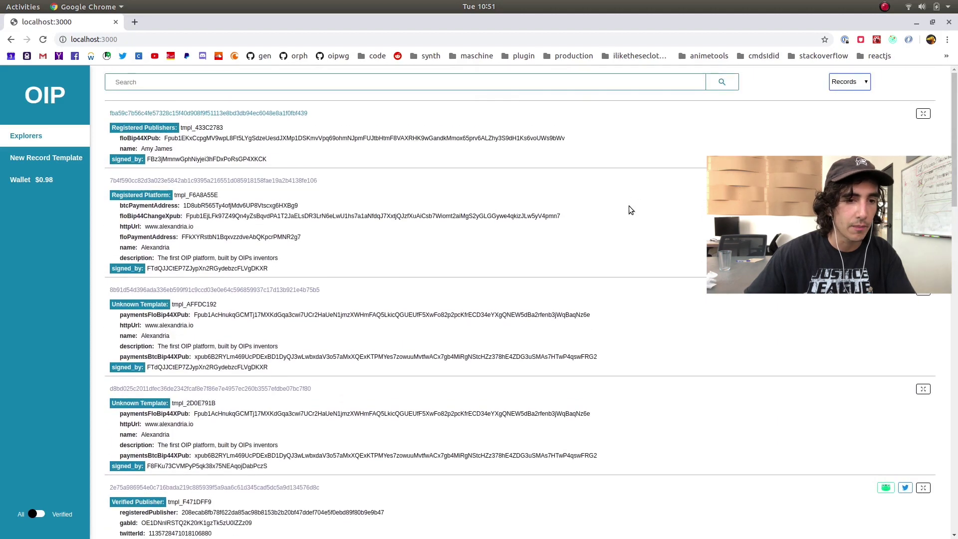
Open the first record's transaction in Flosight, select its floData, and return to the explorer
click(174, 114)
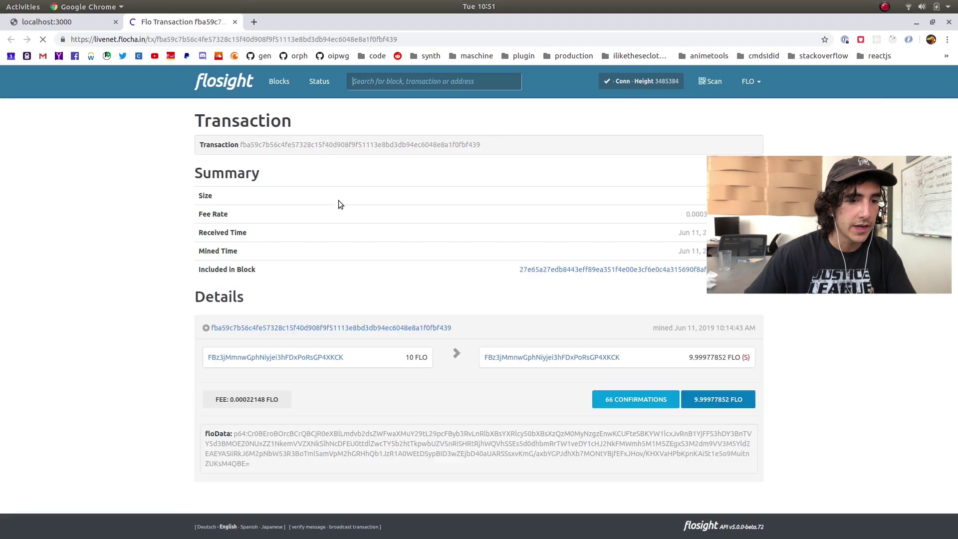
drag(199, 427, 307, 468)
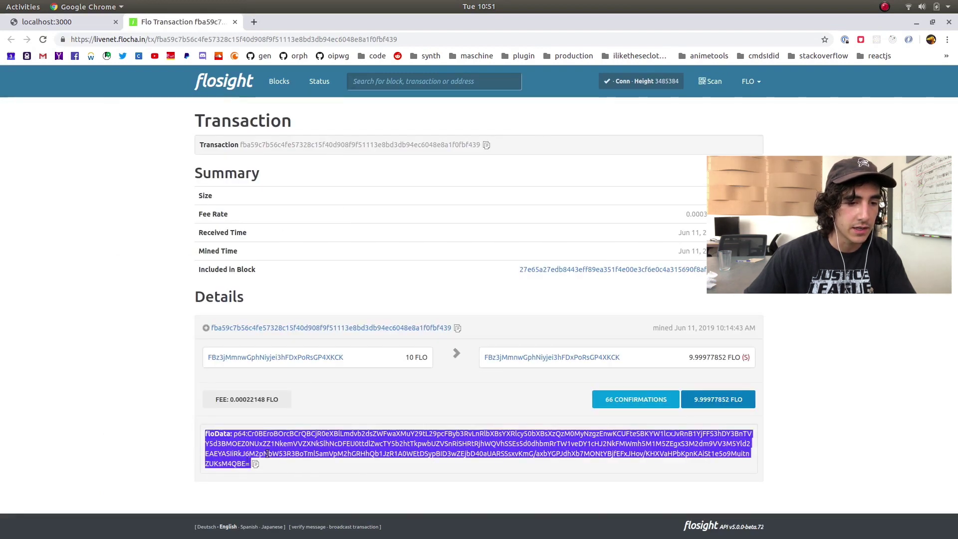
click(312, 436)
key(ctrl+Page_Up)
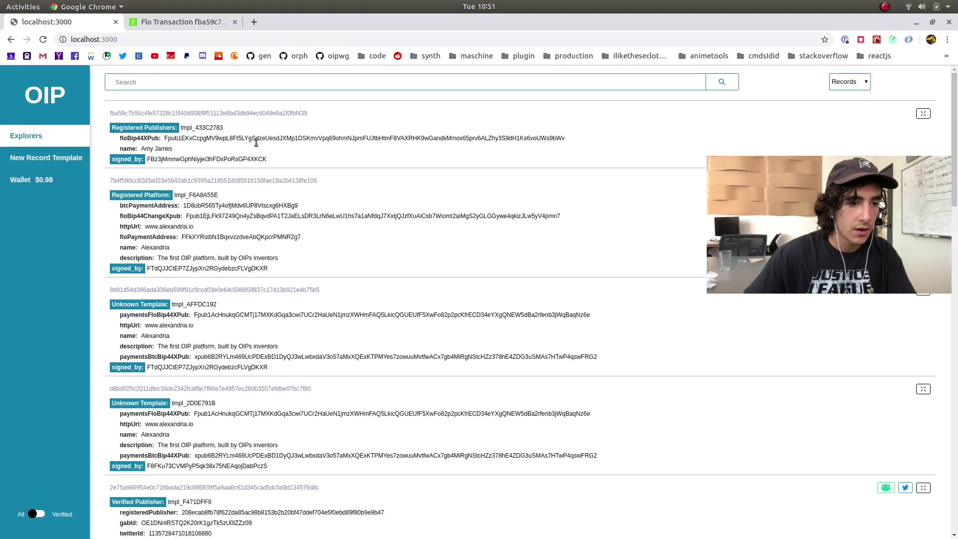
Highlight the Registered Publishers label and the first record's text
drag(112, 129, 171, 128)
click(119, 129)
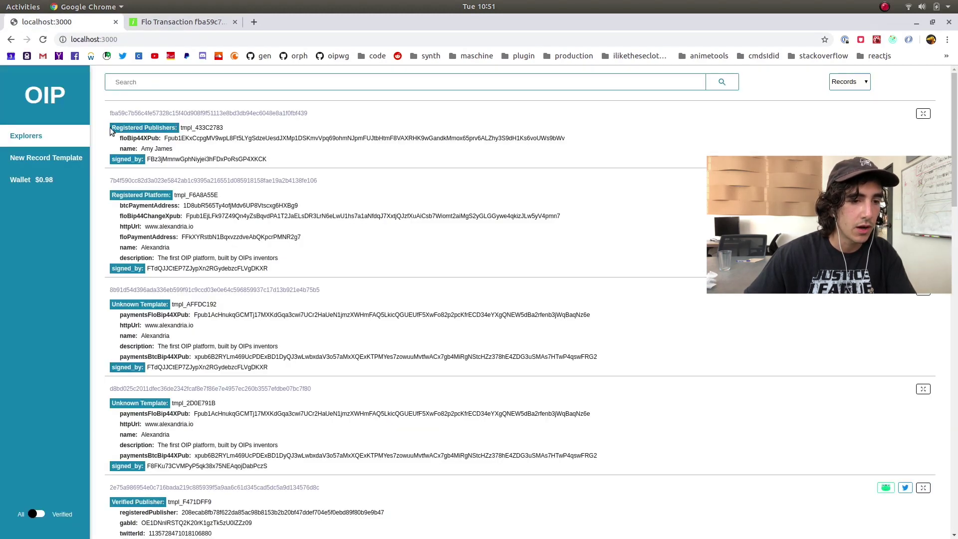
drag(155, 128, 243, 155)
drag(114, 111, 387, 166)
click(387, 168)
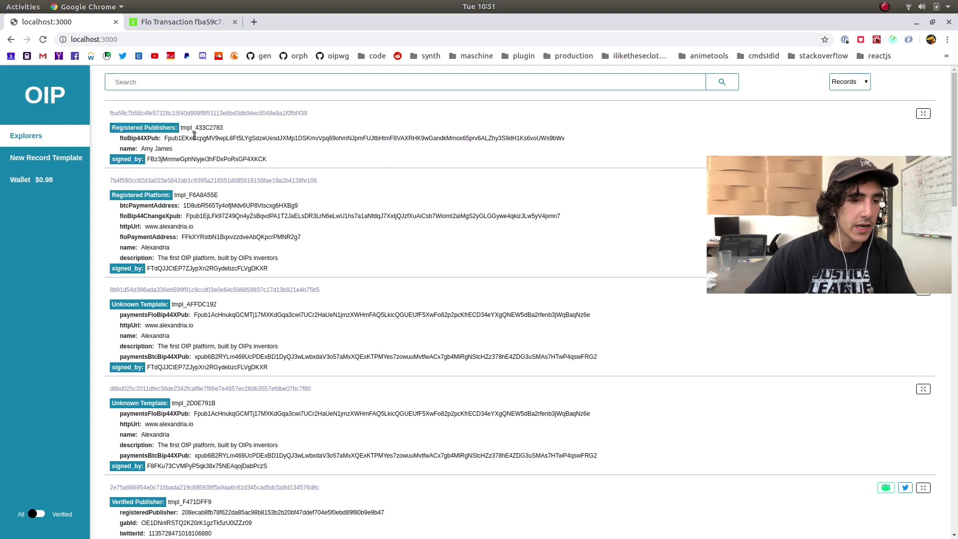
drag(112, 128, 219, 145)
click(162, 140)
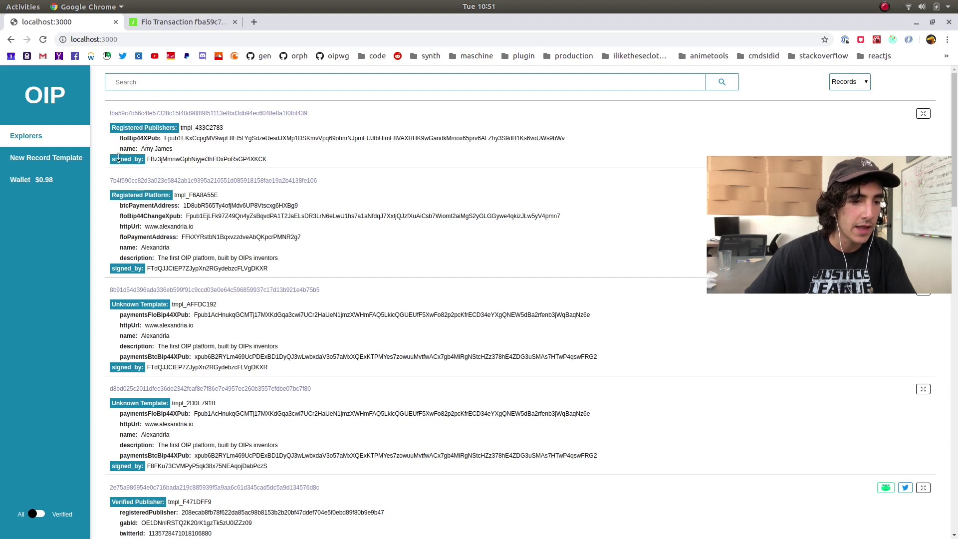
Select the Registered Platform record's signer address and check the Flo transaction tab
scroll(149, 185, down, 2)
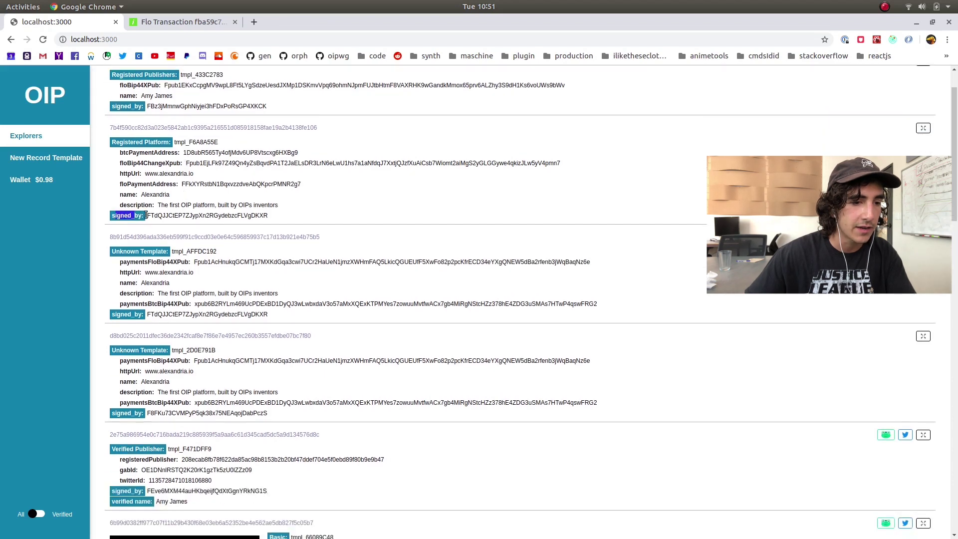
double_click(180, 217)
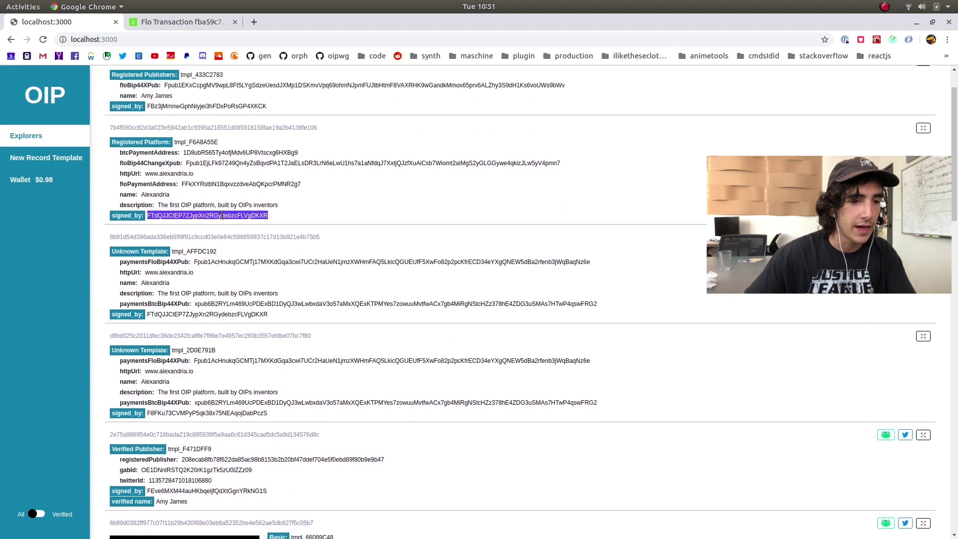
scroll(300, 249, up, 2)
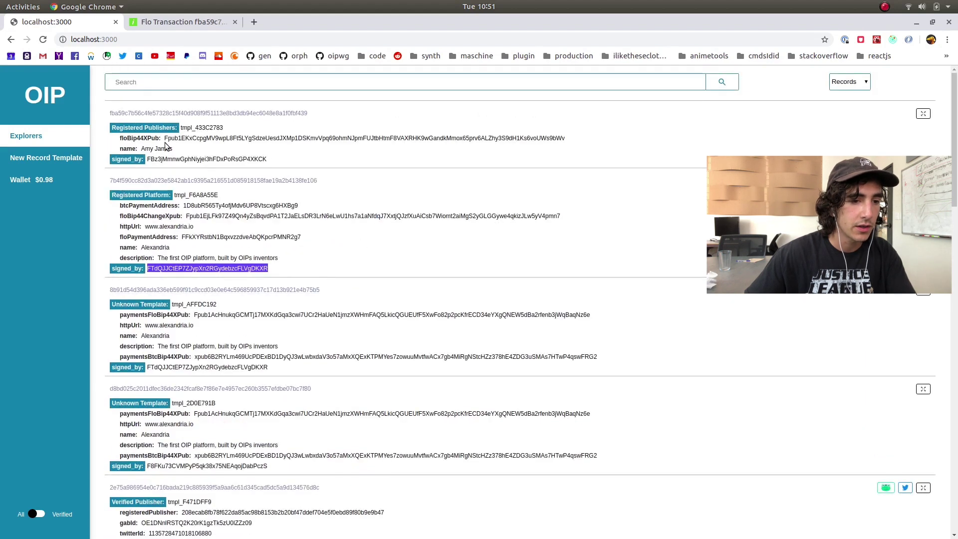
click(210, 113)
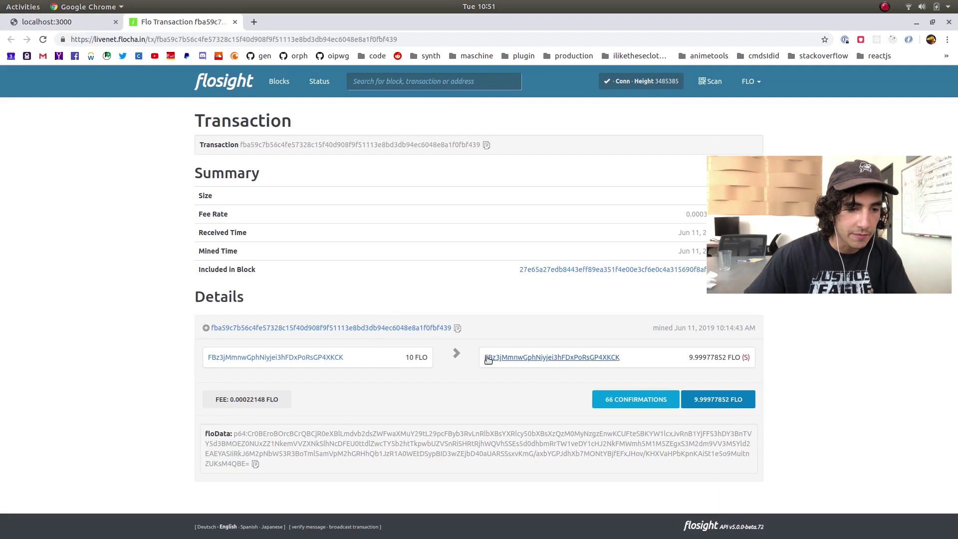
click(82, 24)
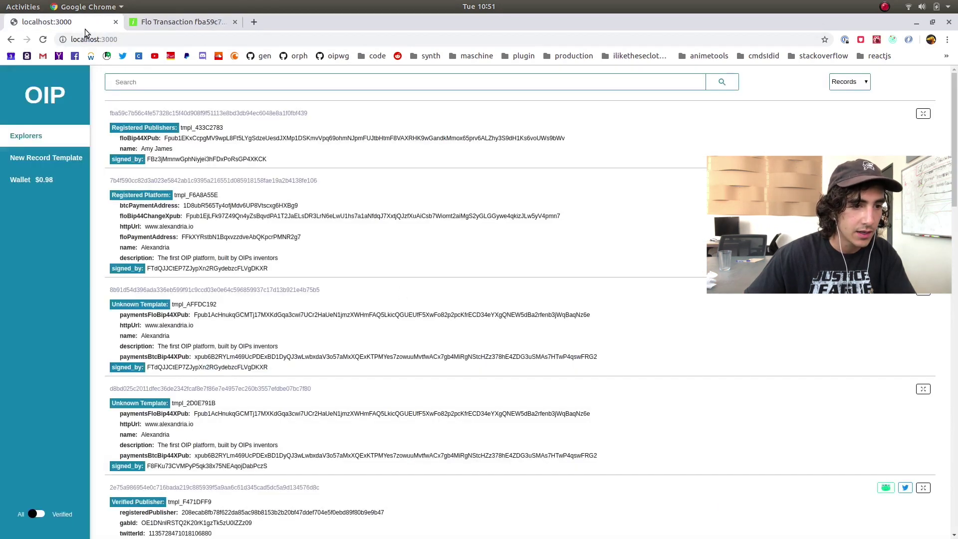
drag(149, 159, 154, 158)
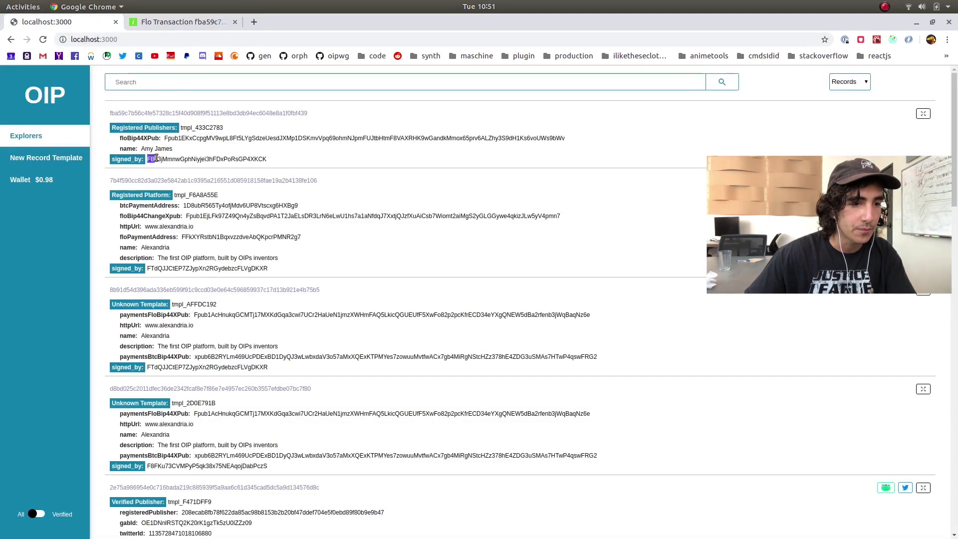
Open the Decentralized Web Summit 2018 record's transaction and select its floData, then return to the explorer
scroll(274, 172, down, 4)
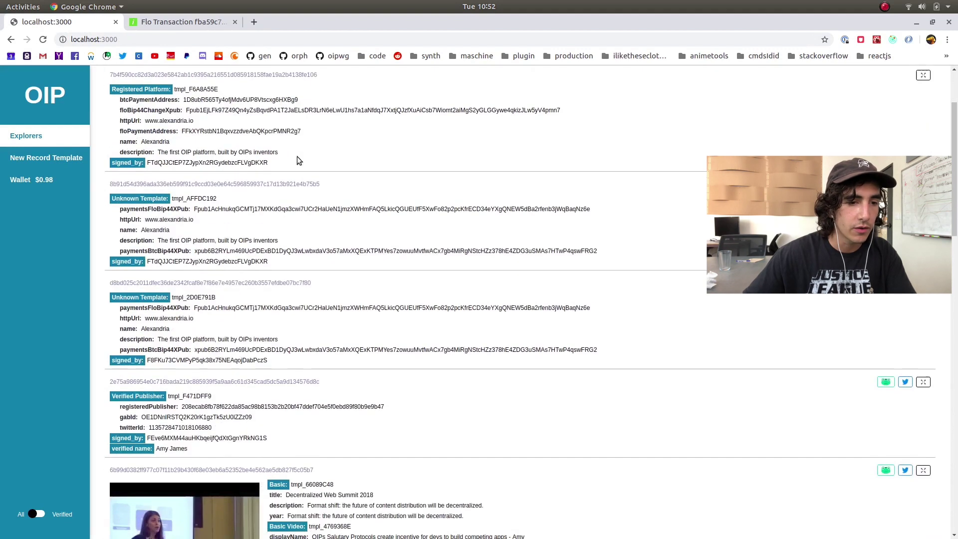
scroll(325, 196, down, 4)
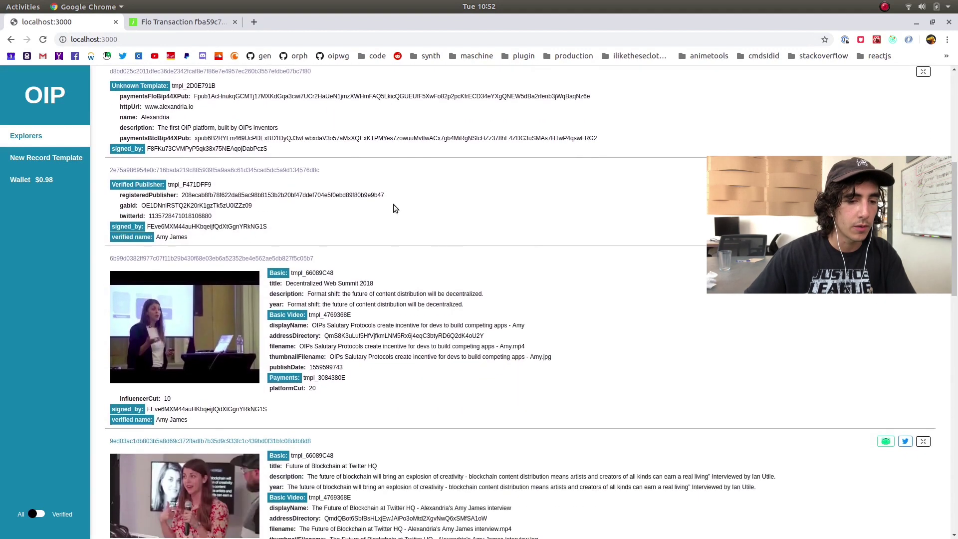
scroll(376, 188, down, 1)
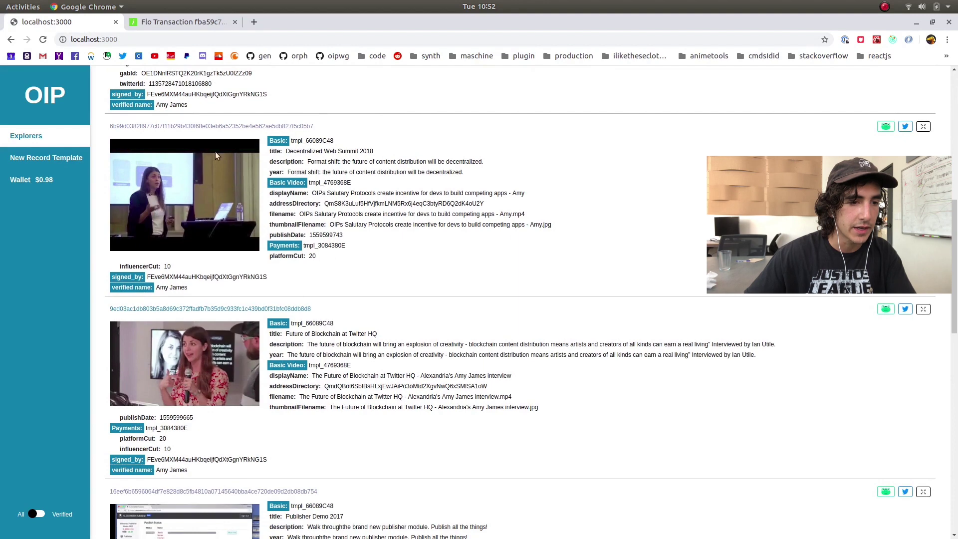
click(248, 128)
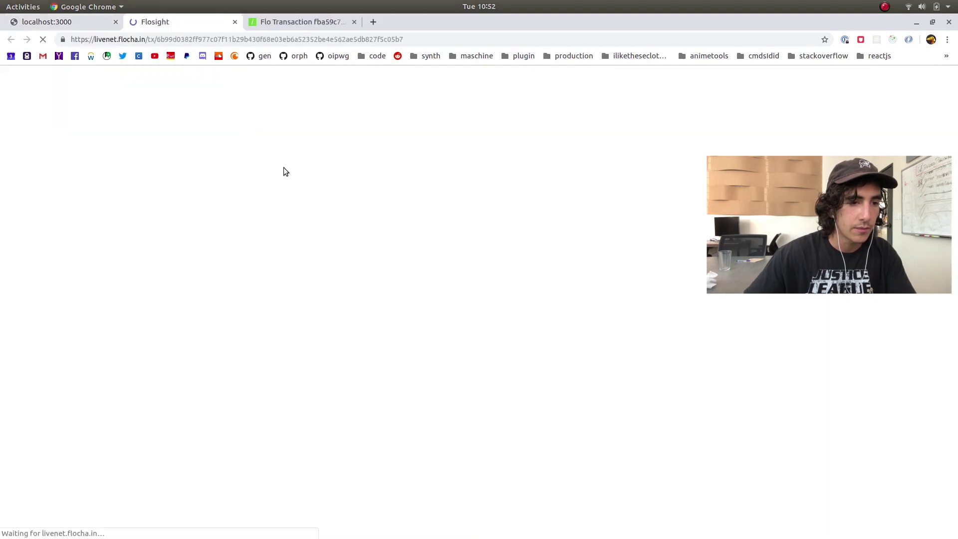
scroll(322, 254, down, 1)
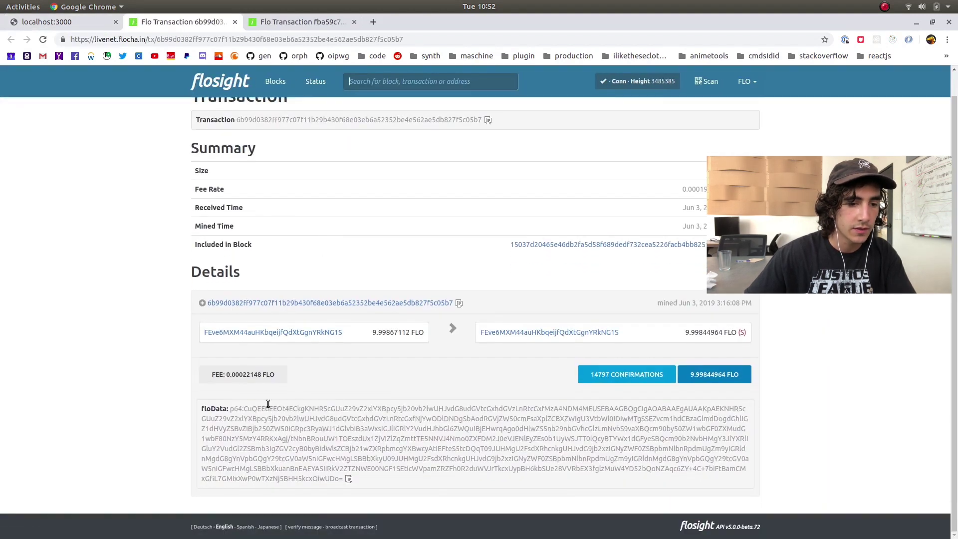
drag(231, 408, 339, 480)
click(335, 458)
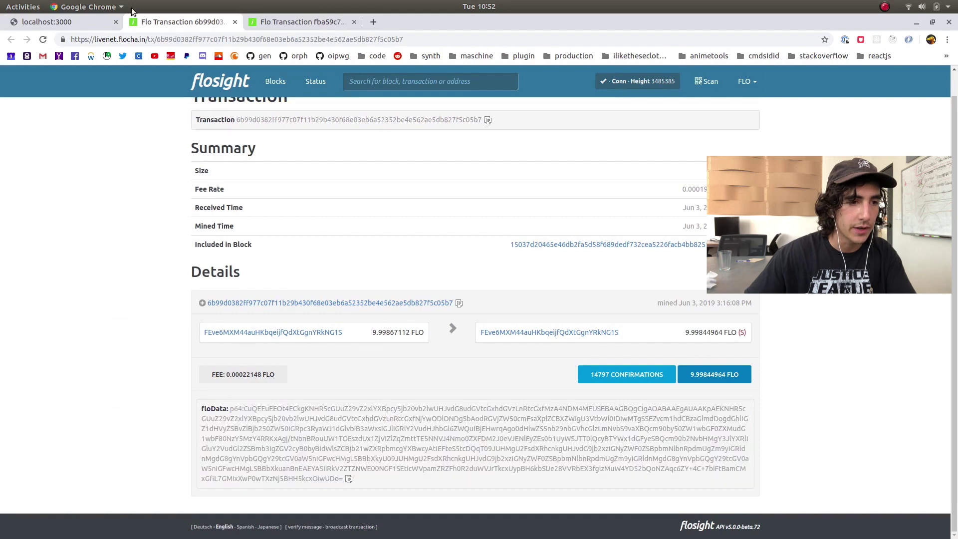
click(46, 21)
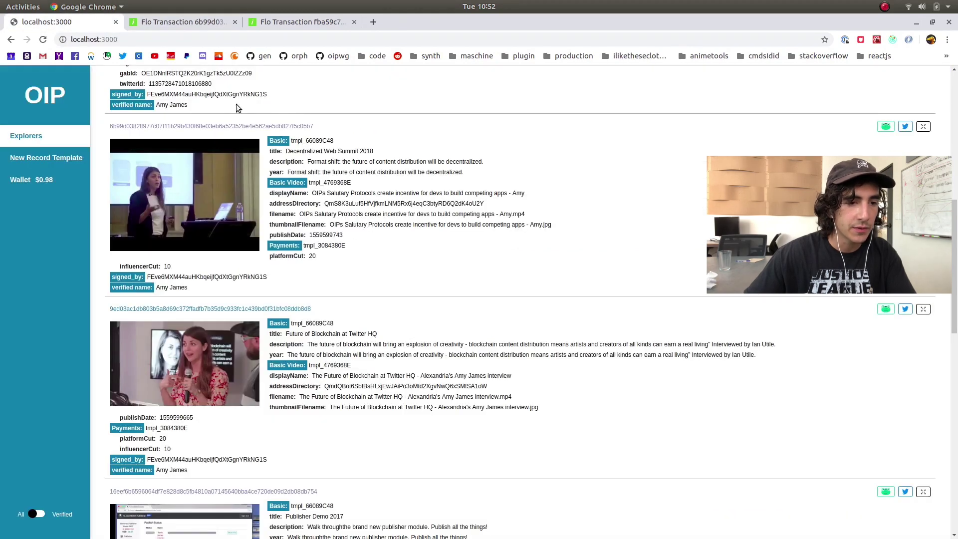
double_click(281, 140)
drag(296, 143, 342, 172)
drag(270, 180, 340, 235)
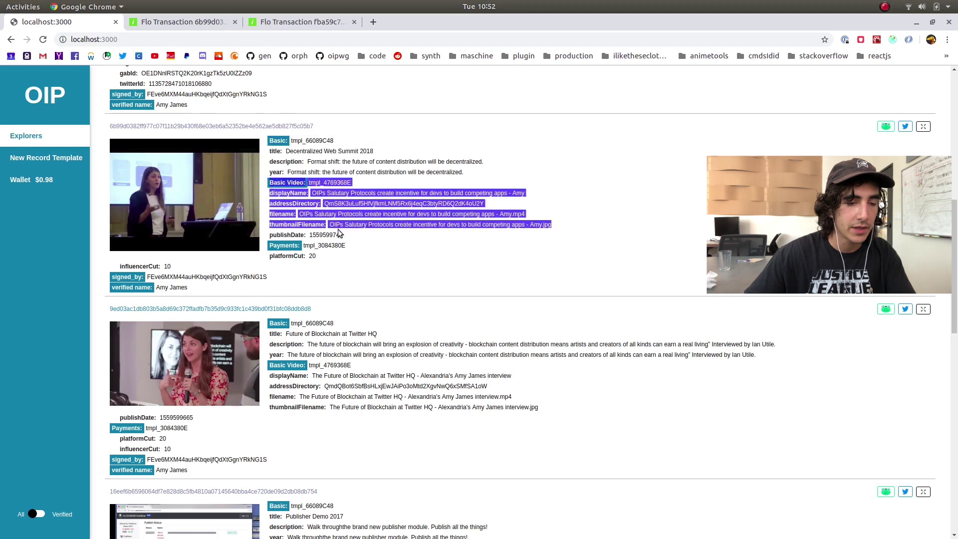
click(341, 236)
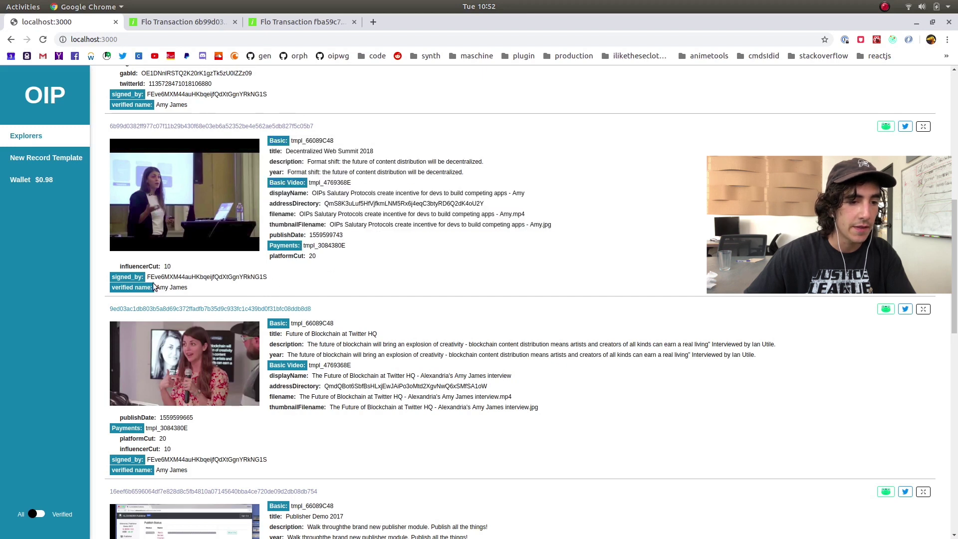
drag(117, 277, 208, 277)
click(175, 286)
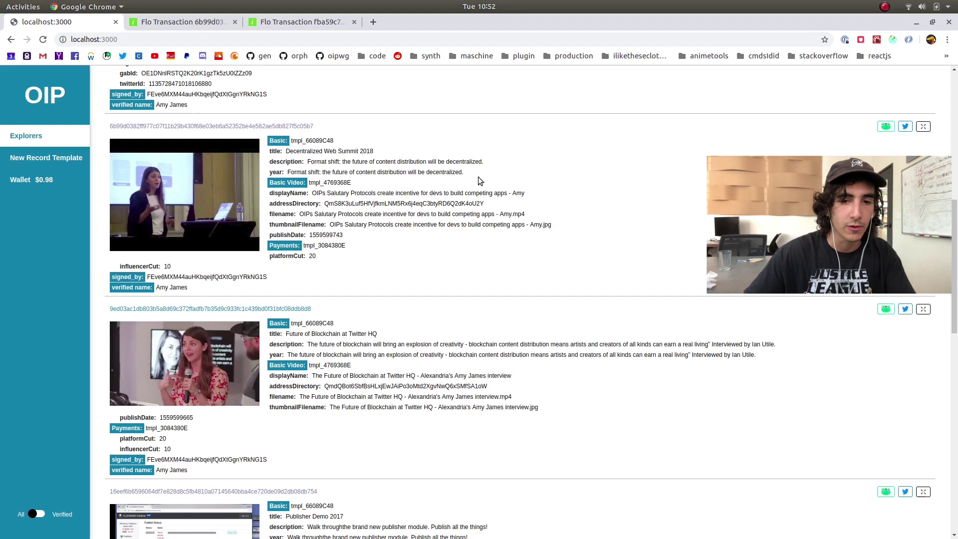
drag(124, 289, 188, 293)
click(148, 288)
click(233, 292)
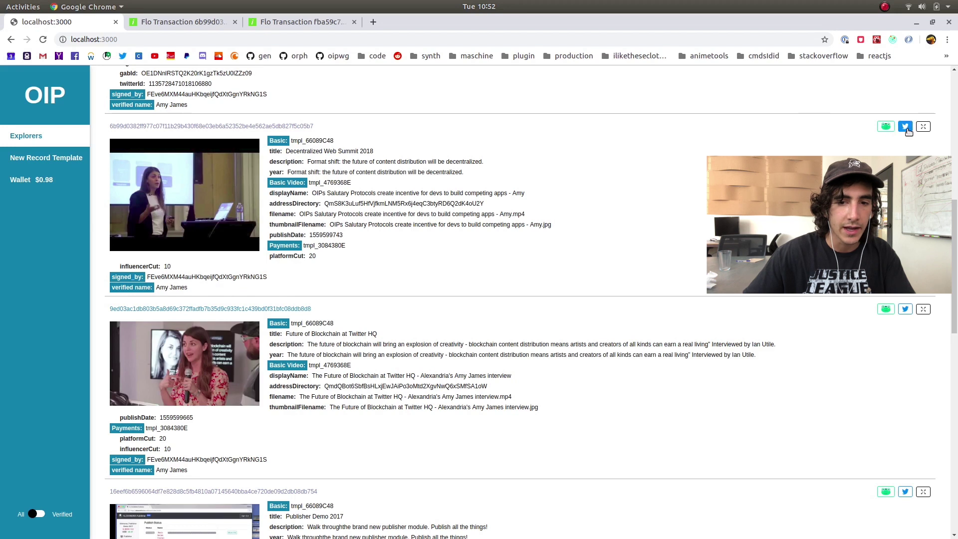
scroll(873, 131, up, 1)
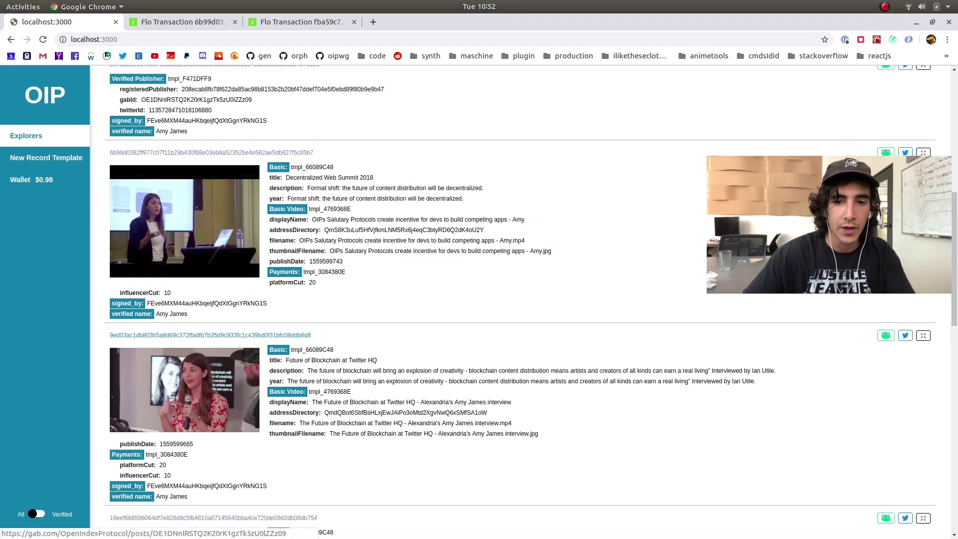
click(906, 153)
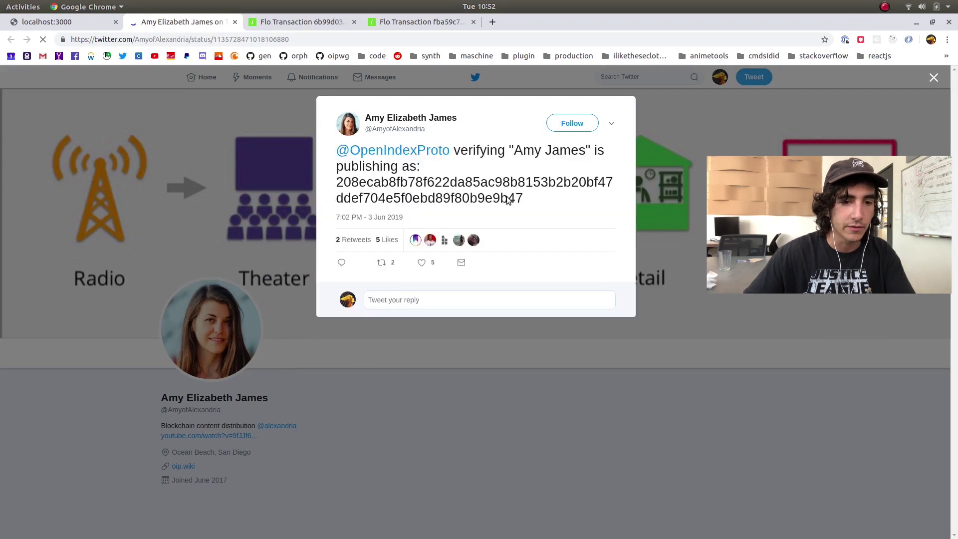
triple_click(370, 133)
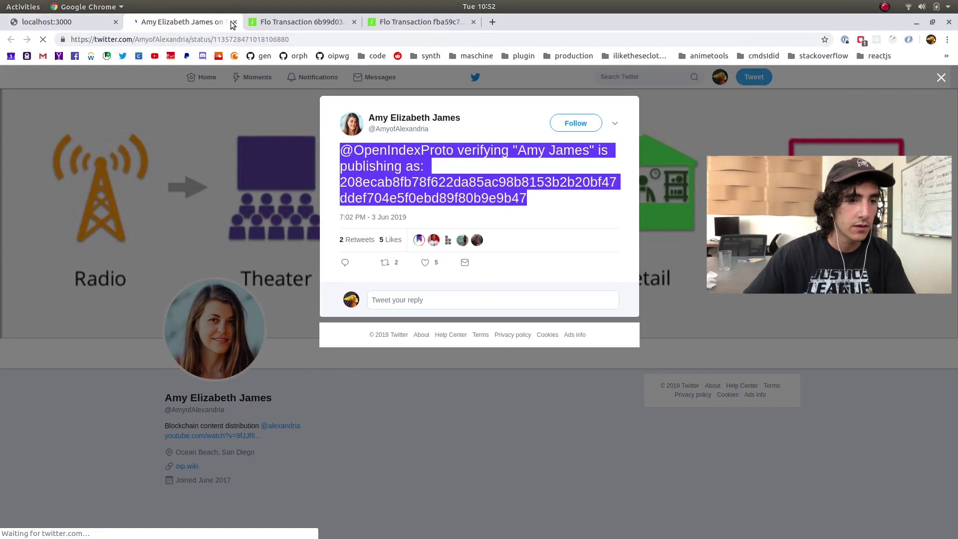
key(ctrl+w)
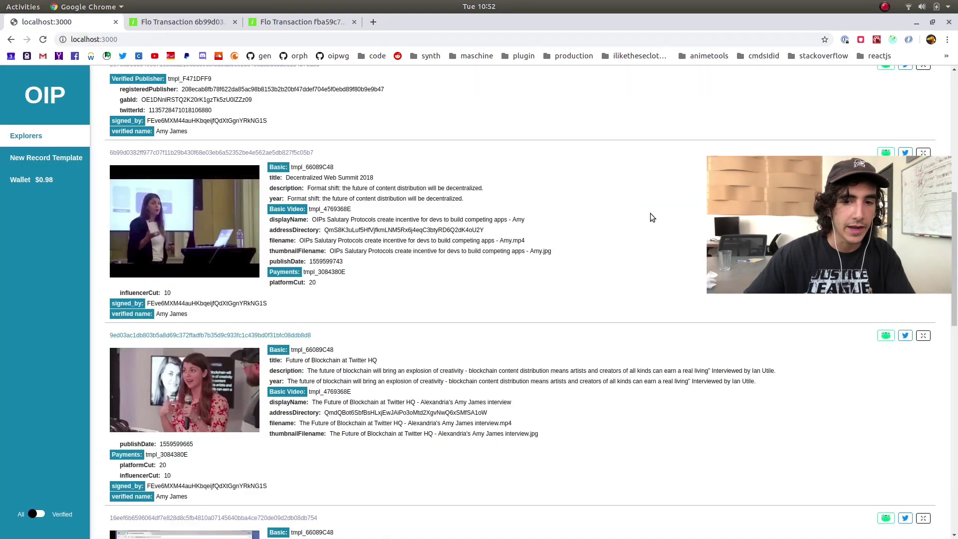
click(886, 153)
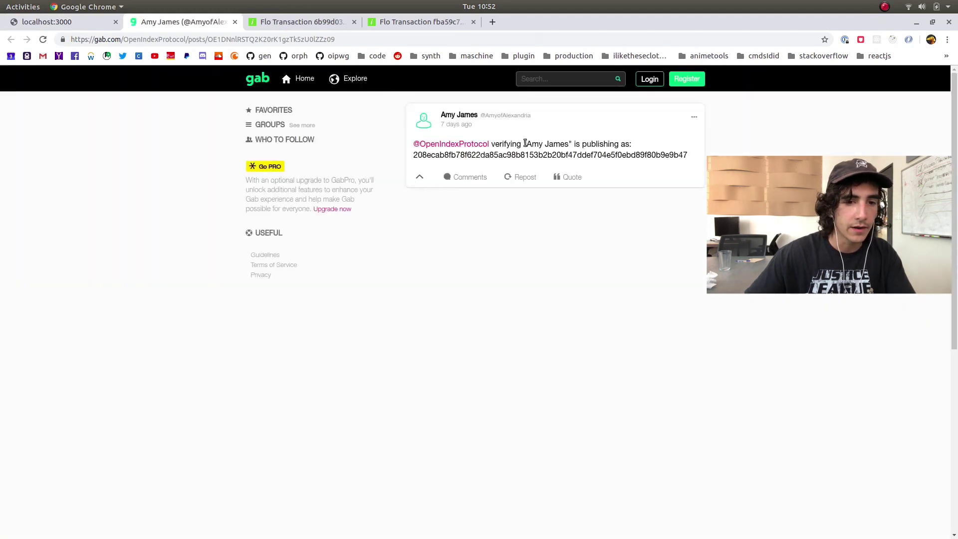
drag(490, 144, 660, 154)
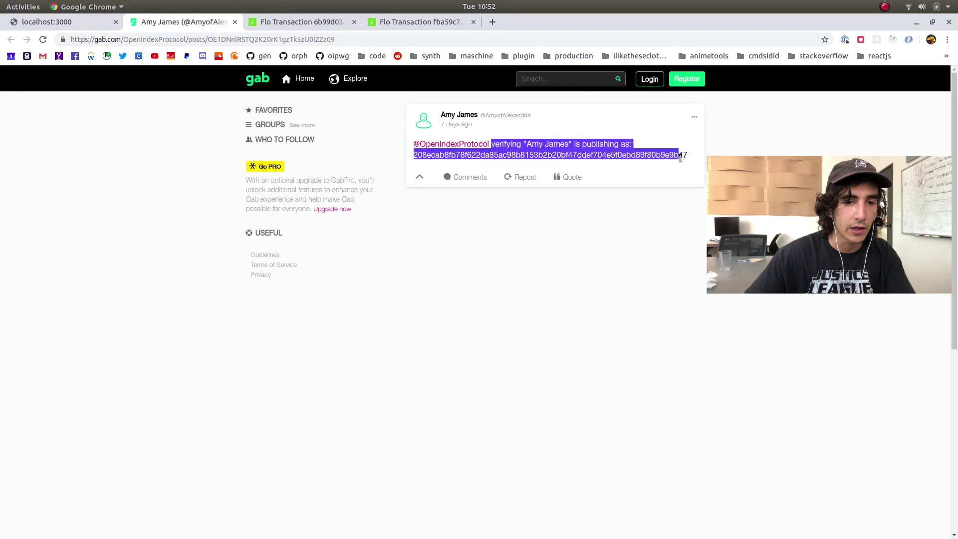
click(665, 155)
click(234, 22)
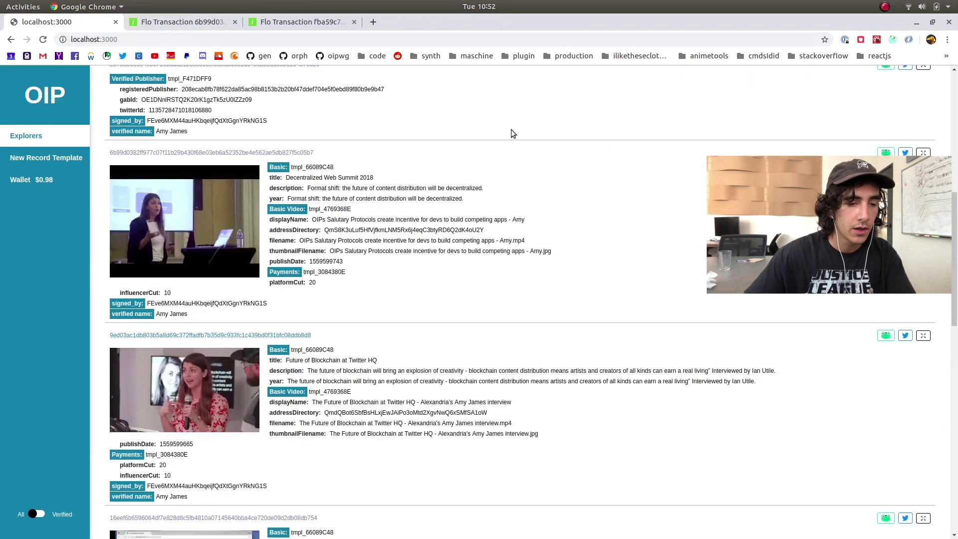
Highlight the Registered Publishers record and the publisher's template id
scroll(522, 160, down, 2)
scroll(524, 199, down, 5)
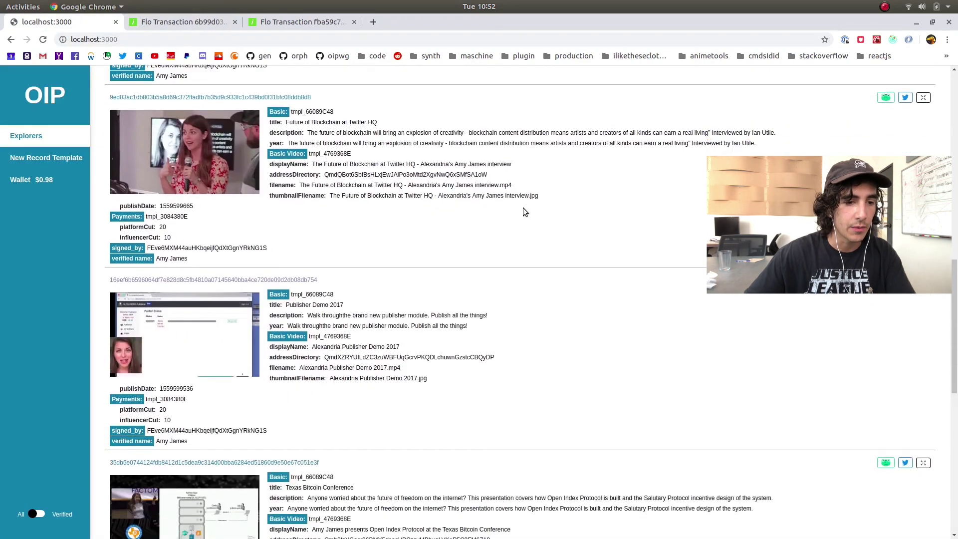
scroll(519, 203, down, 6)
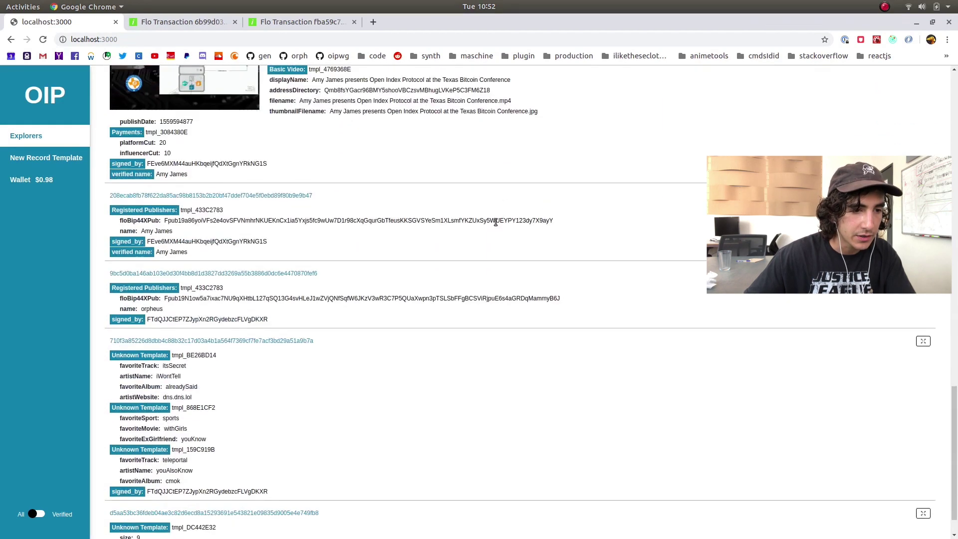
drag(197, 211, 106, 172)
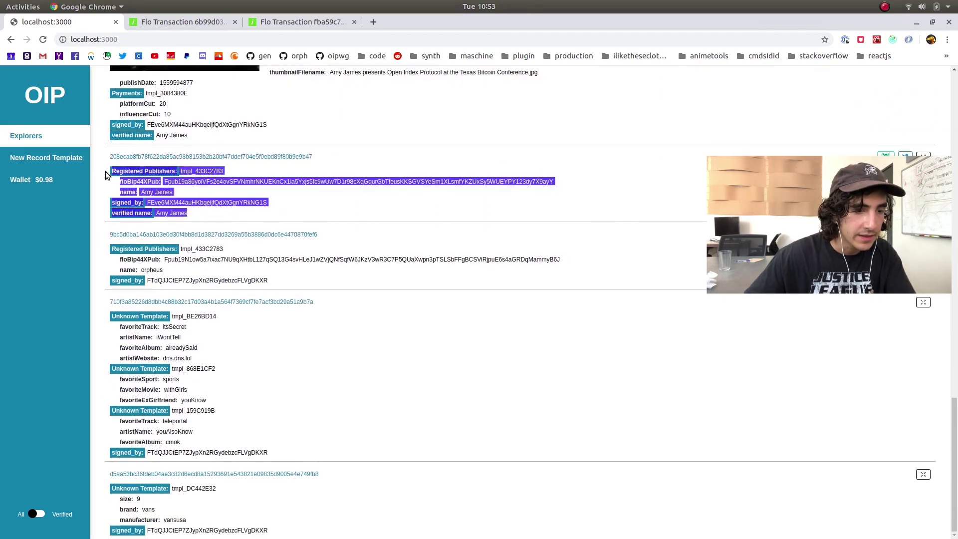
click(342, 212)
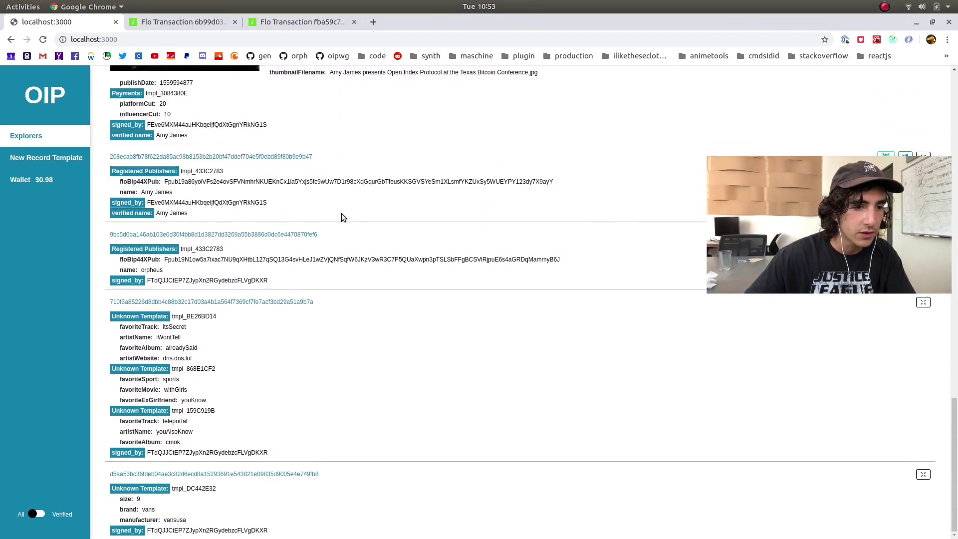
click(190, 172)
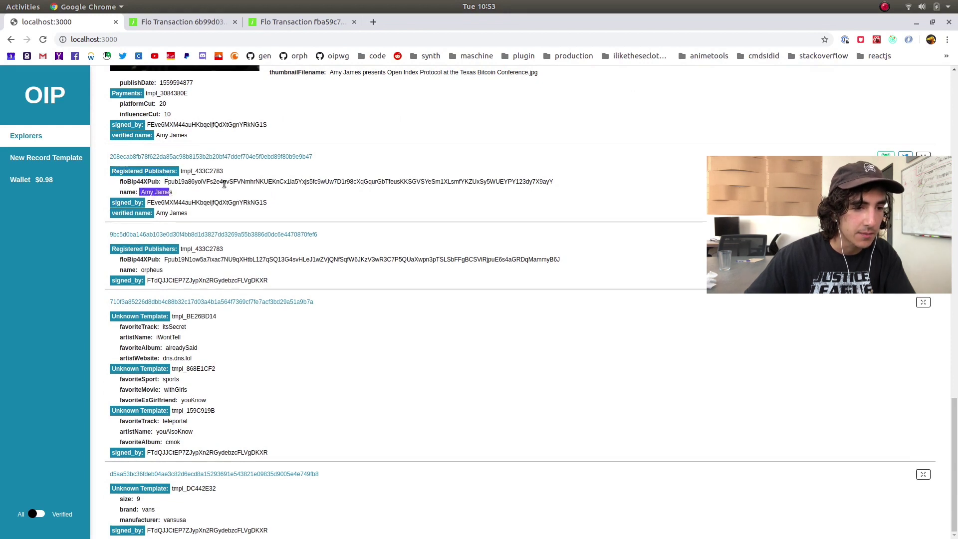
drag(114, 174, 230, 174)
click(250, 182)
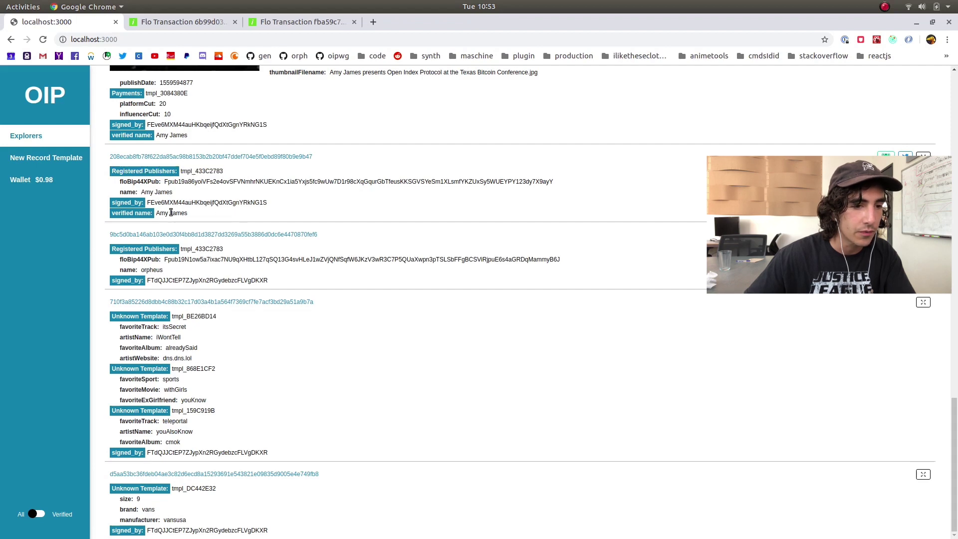
Compare the Future of Blockchain record's signer address with the publisher record's signed_by address
scroll(172, 212, up, 5)
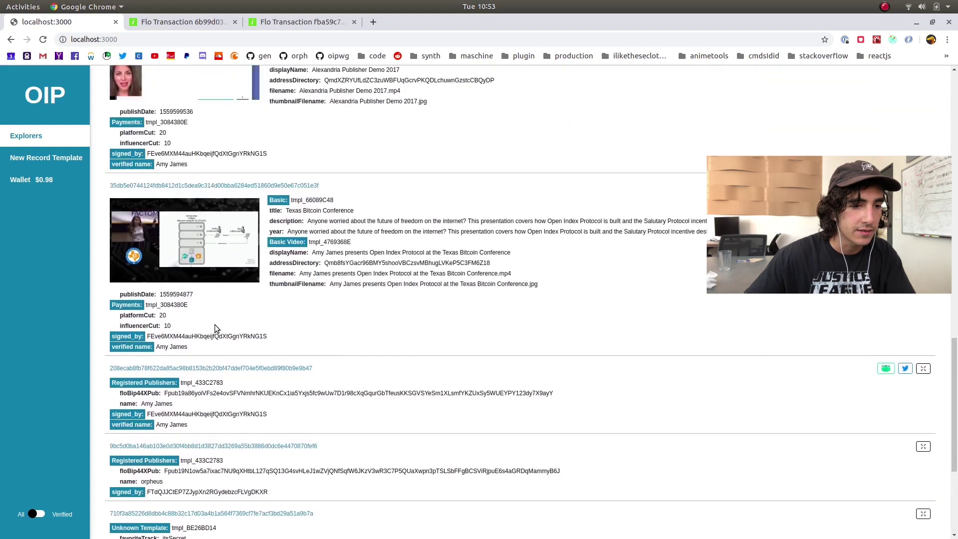
scroll(197, 345, up, 5)
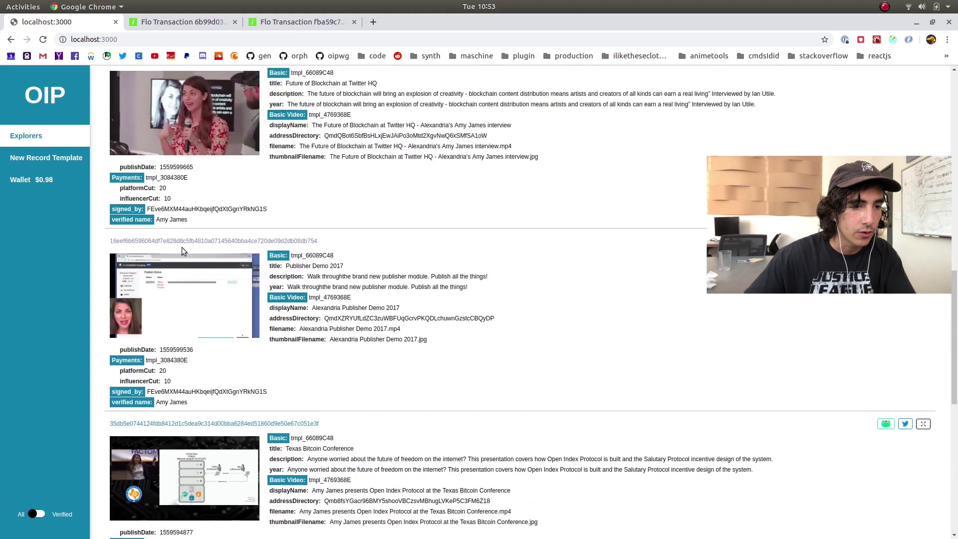
double_click(166, 208)
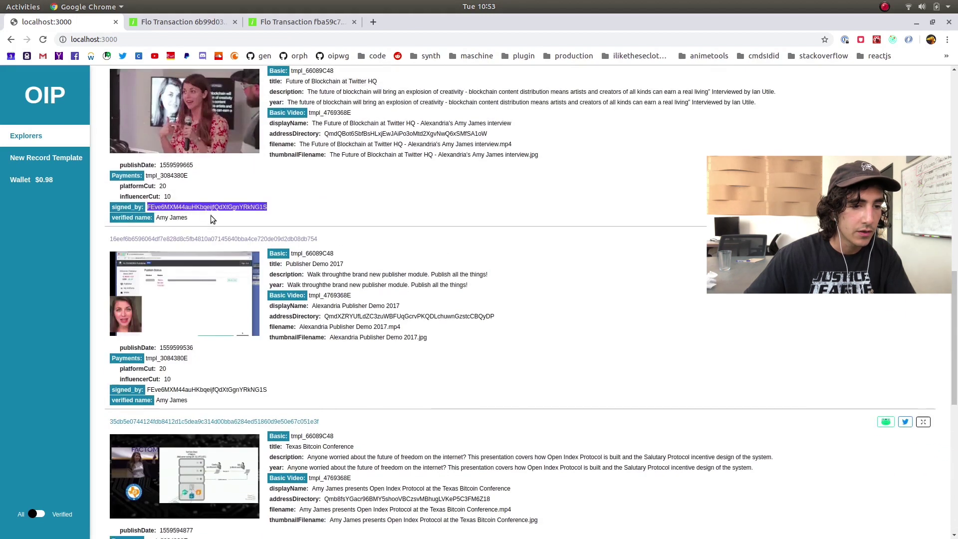
scroll(210, 215, down, 5)
scroll(222, 240, down, 4)
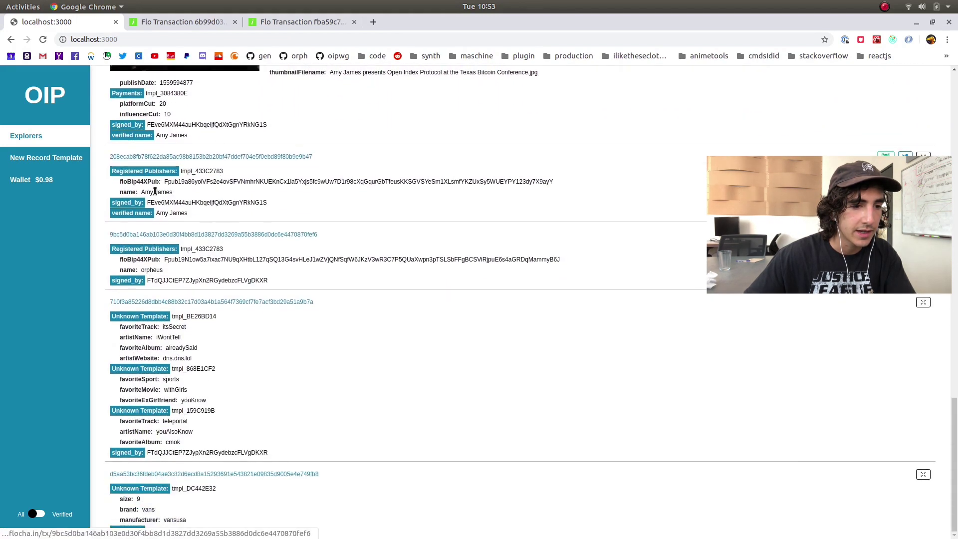
drag(111, 171, 187, 180)
double_click(174, 204)
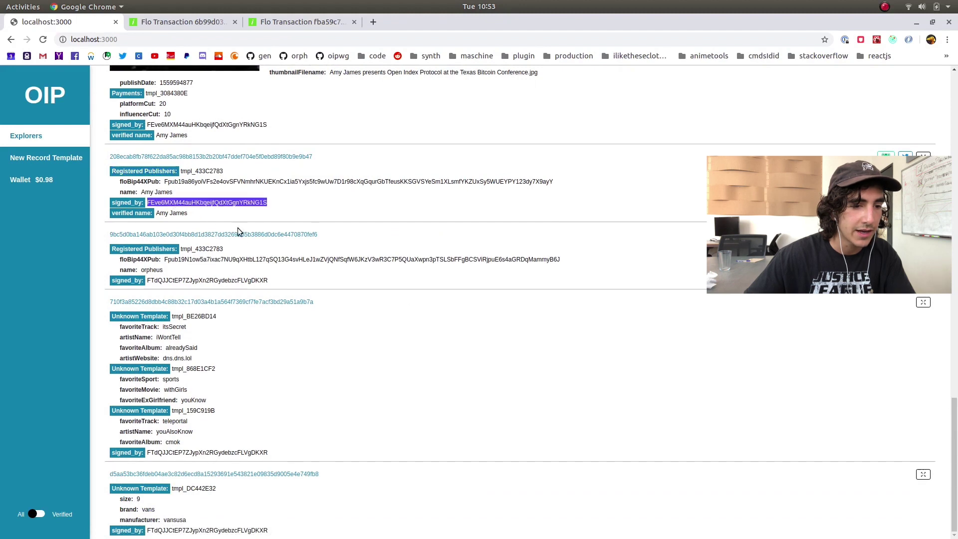
scroll(238, 249, up, 9)
scroll(234, 253, up, 2)
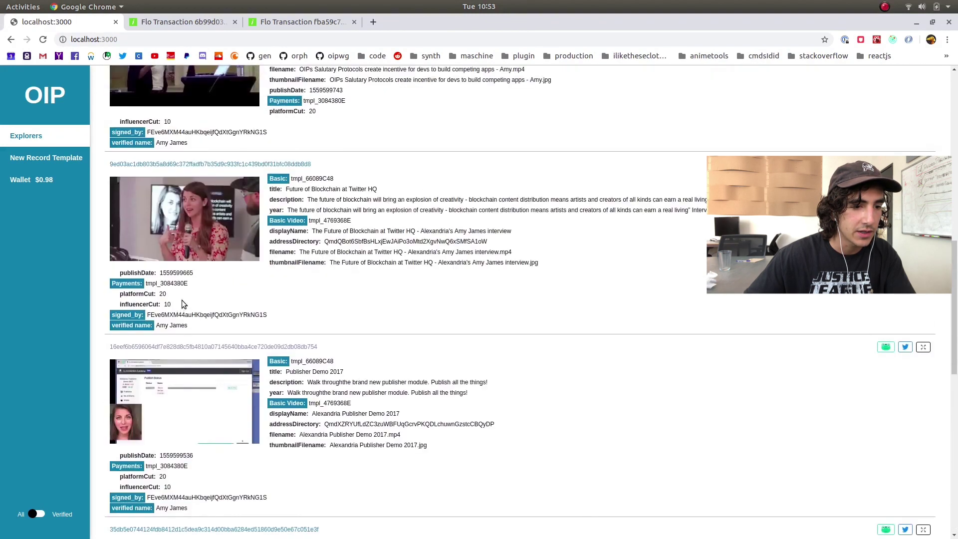
double_click(182, 314)
Highlight the Unknown Template line, then scroll back to the top of the records list
scroll(233, 370, down, 7)
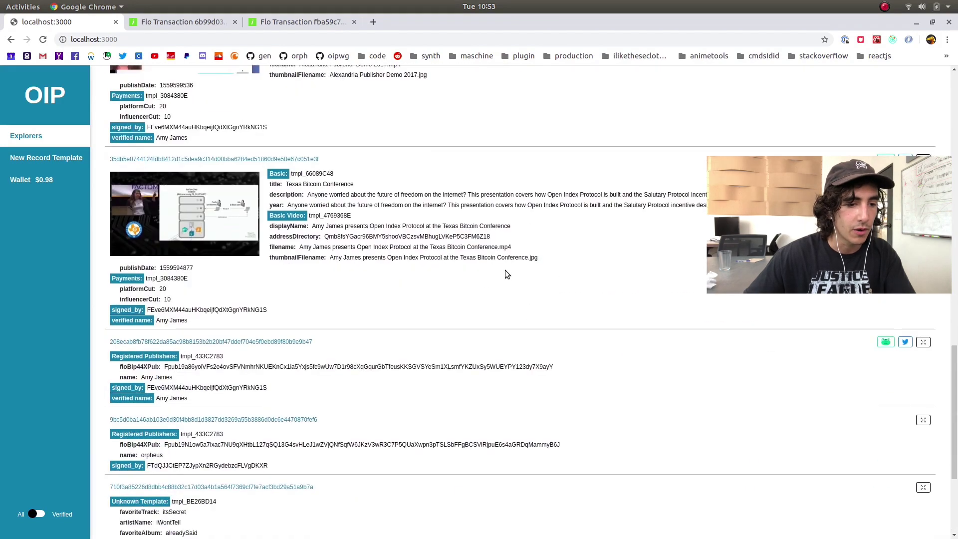
scroll(449, 294, down, 3)
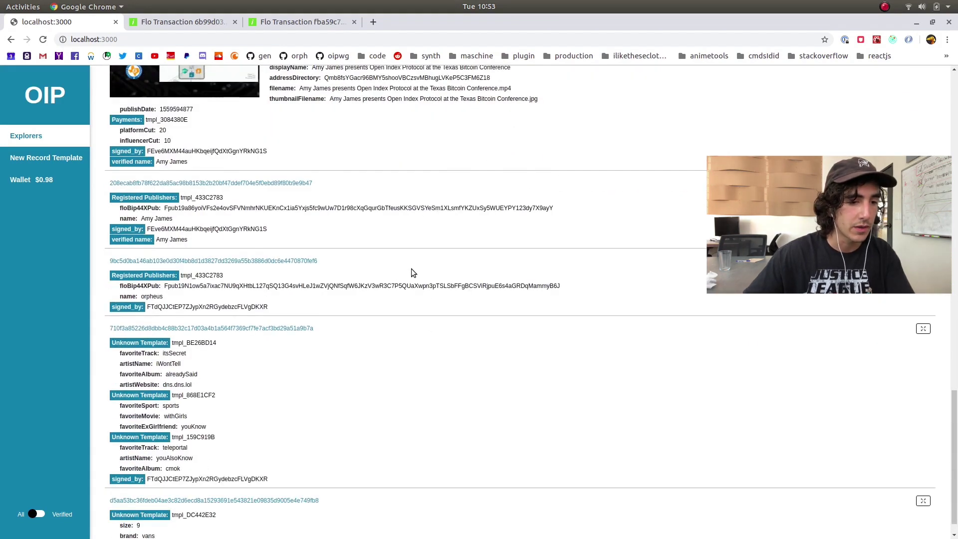
scroll(411, 272, up, 4)
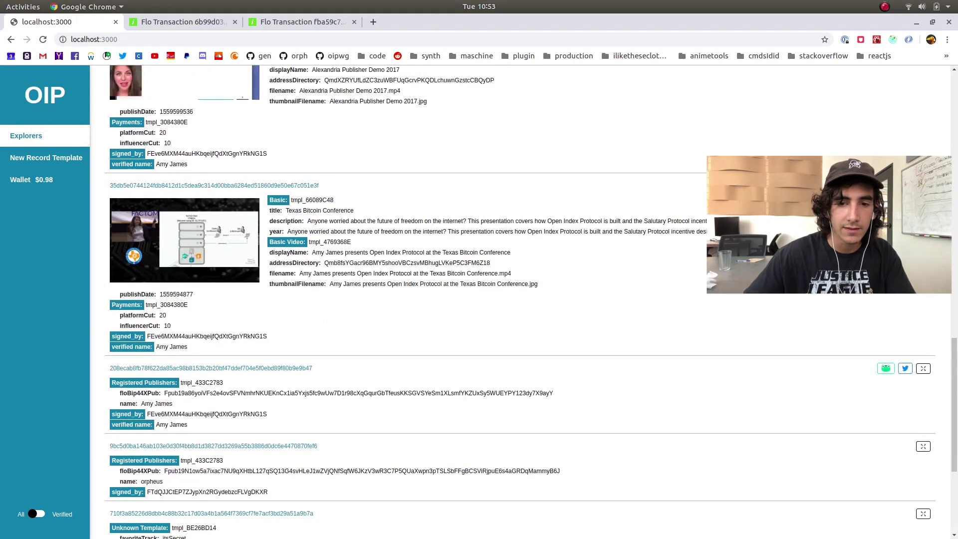
scroll(520, 221, down, 4)
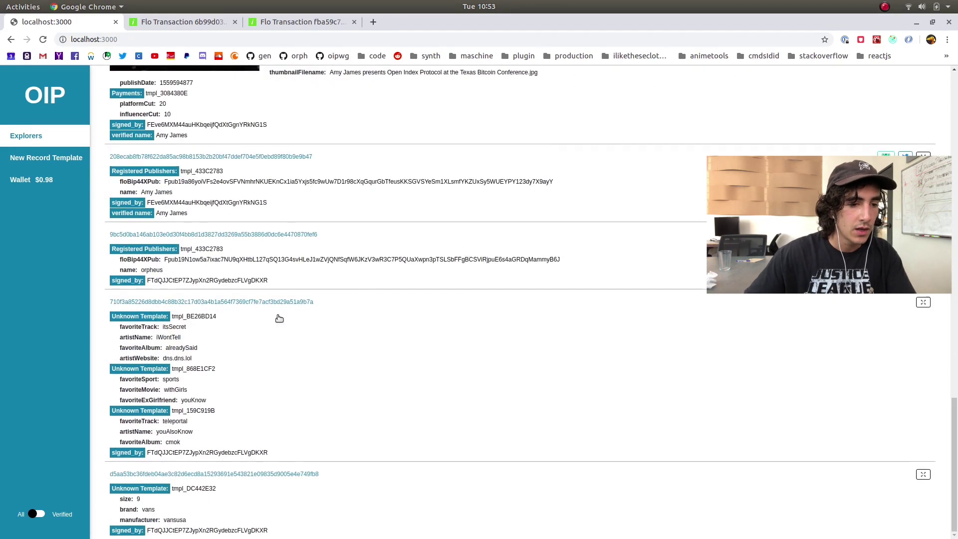
drag(109, 319, 165, 324)
click(164, 322)
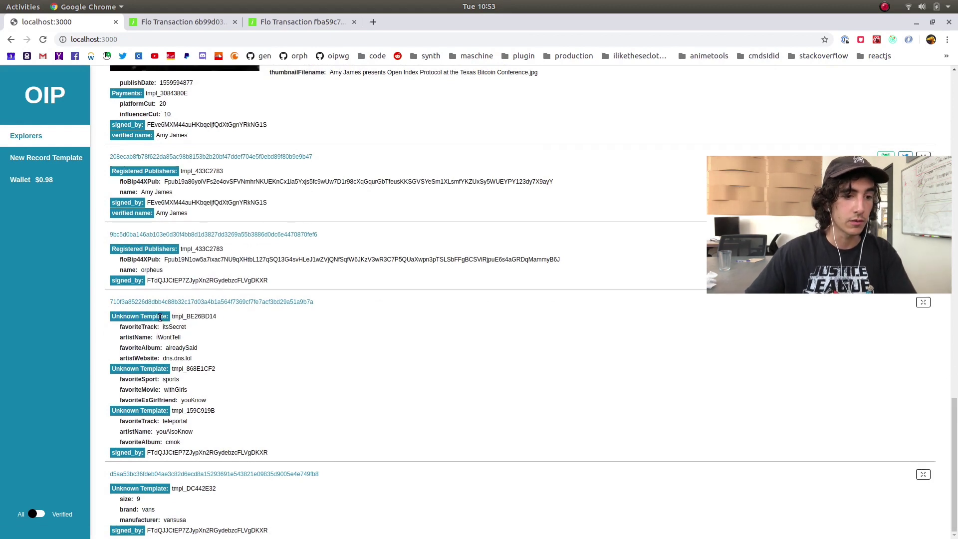
double_click(159, 314)
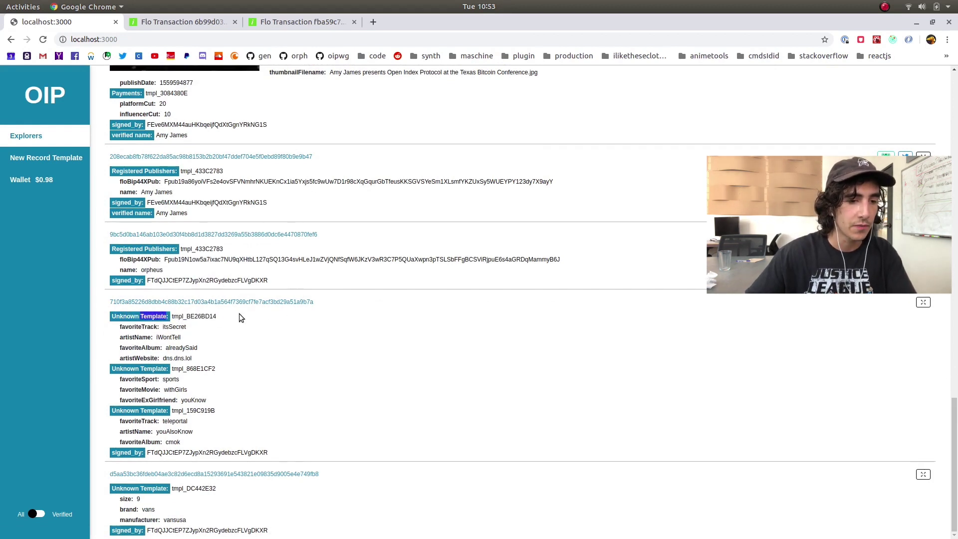
drag(169, 328, 204, 377)
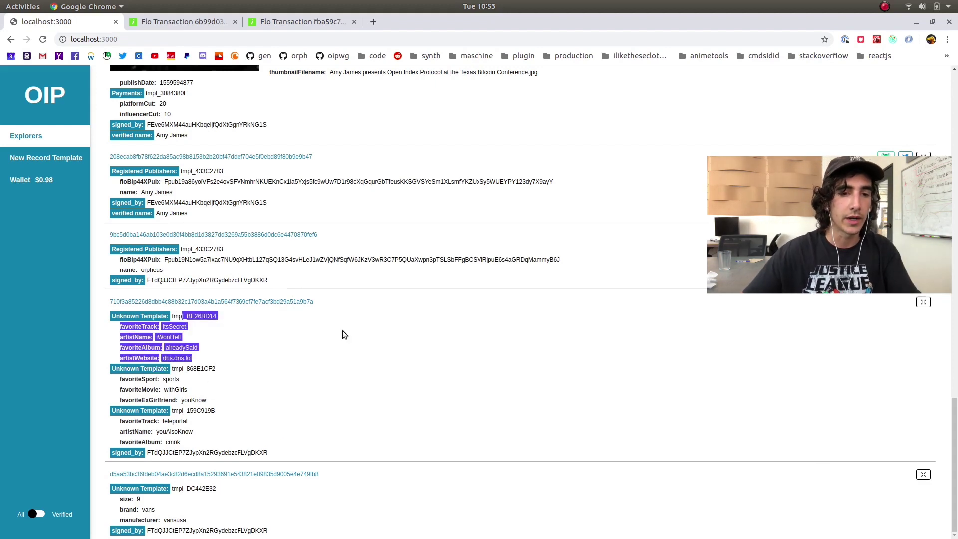
scroll(539, 334, up, 10)
scroll(525, 308, up, 15)
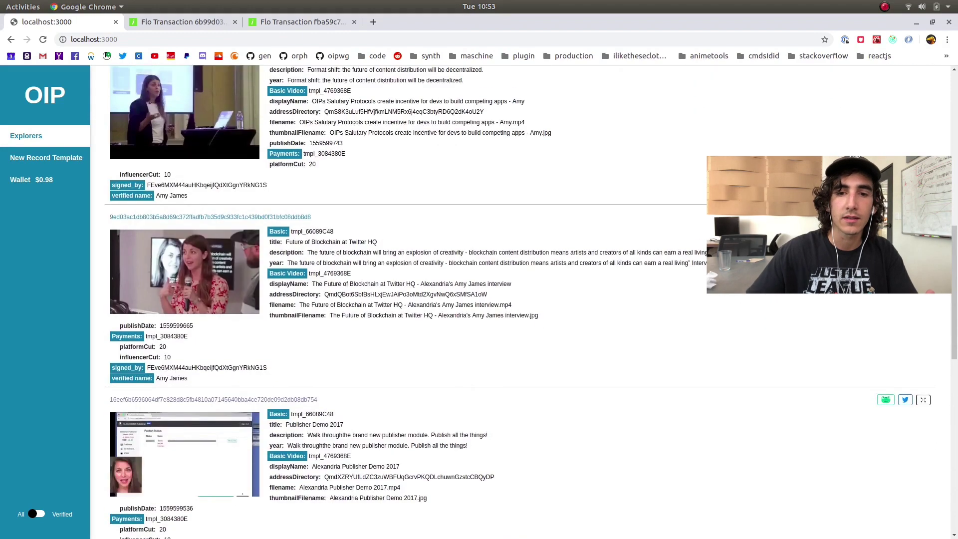
Switch the explorer list from Records to Templates to show the template card grid
click(848, 82)
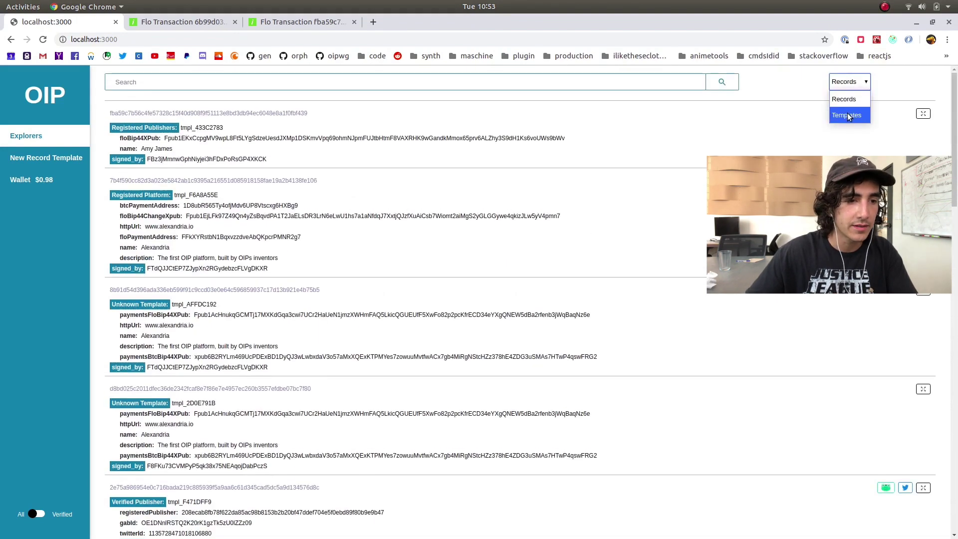
click(848, 115)
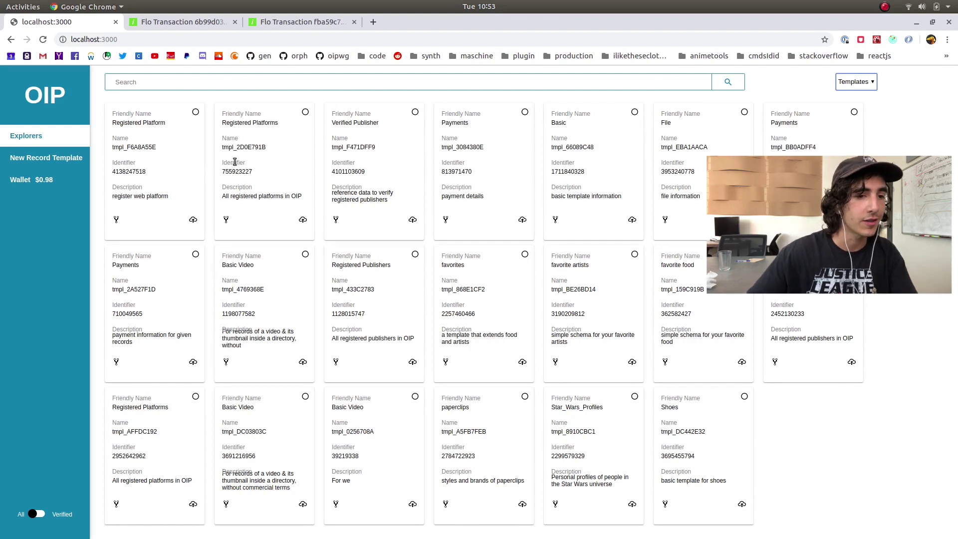
right_click(184, 180)
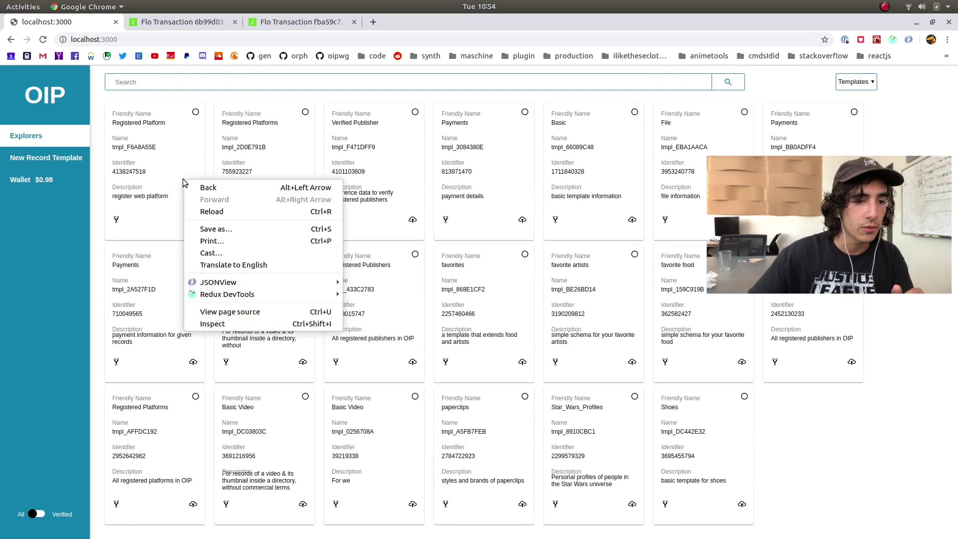
Inspect the page with DevTools docked at the bottom and select the first card's root element
click(234, 324)
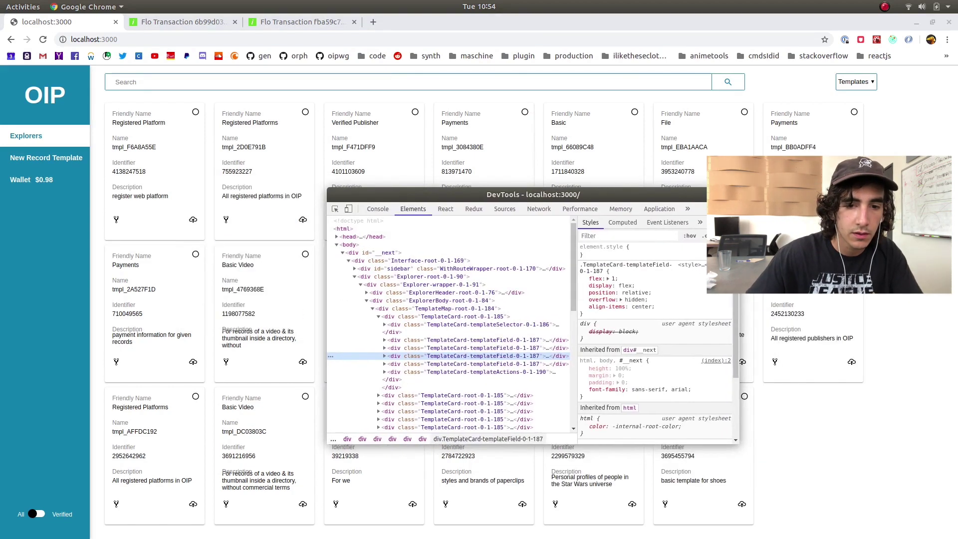
click(732, 208)
click(713, 225)
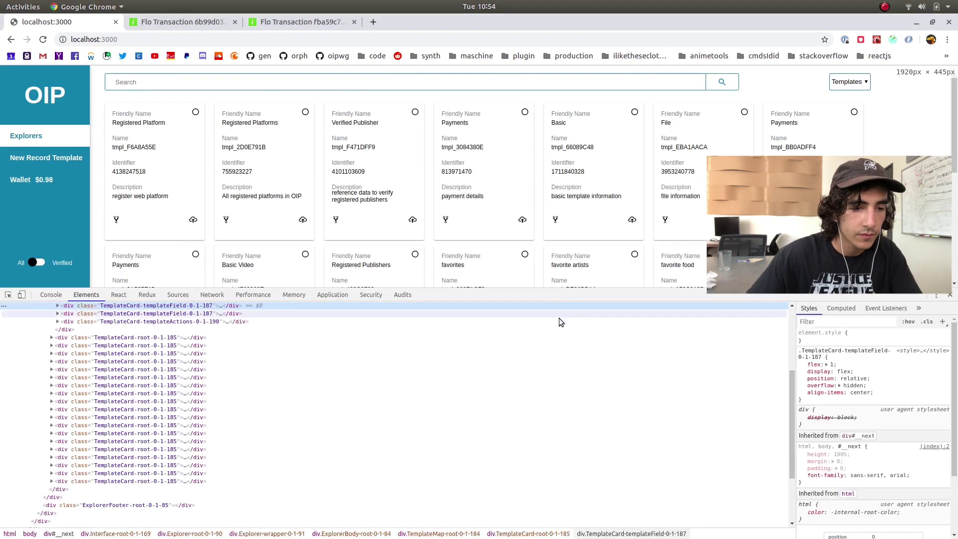
scroll(190, 367, up, 3)
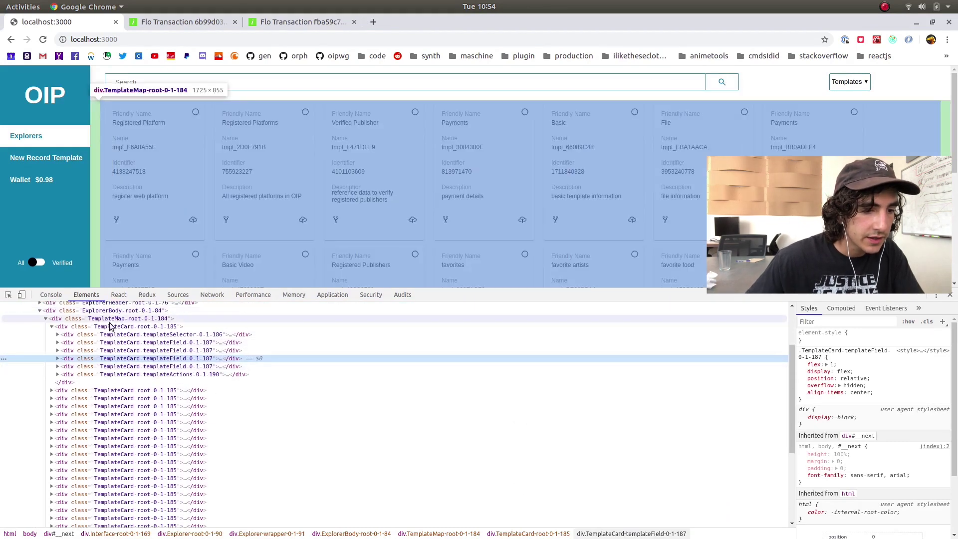
click(115, 330)
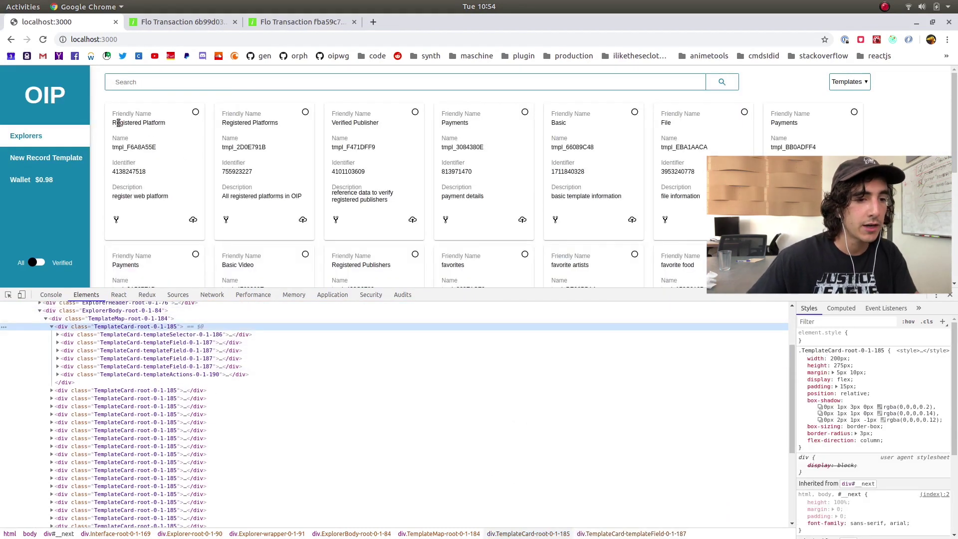
Highlight the first card's Registered Platform title, template name and description text
drag(112, 121, 164, 124)
click(168, 126)
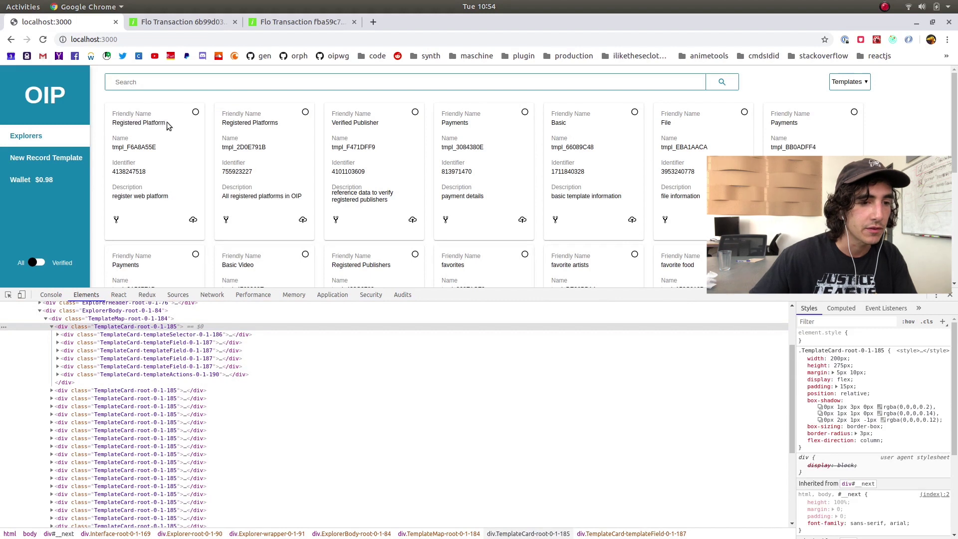
drag(125, 147, 152, 148)
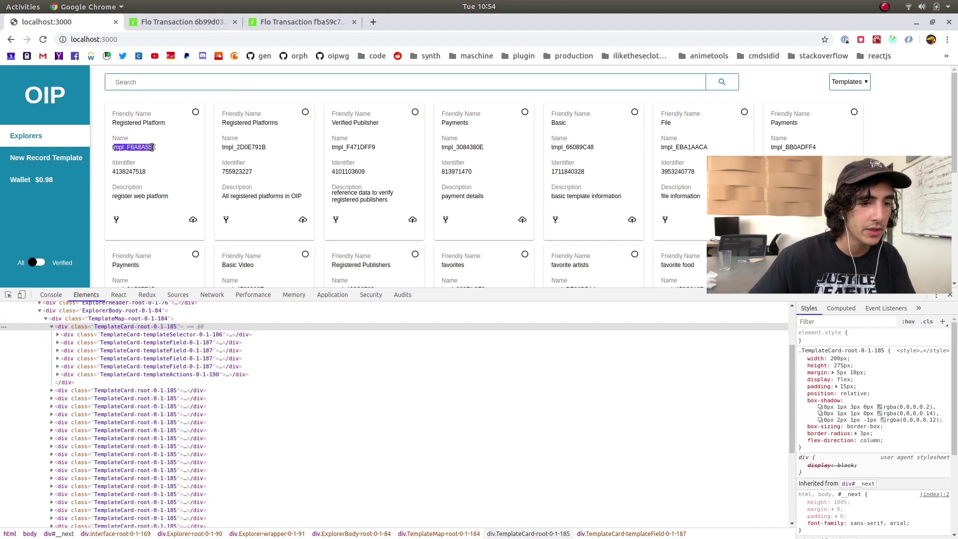
click(163, 151)
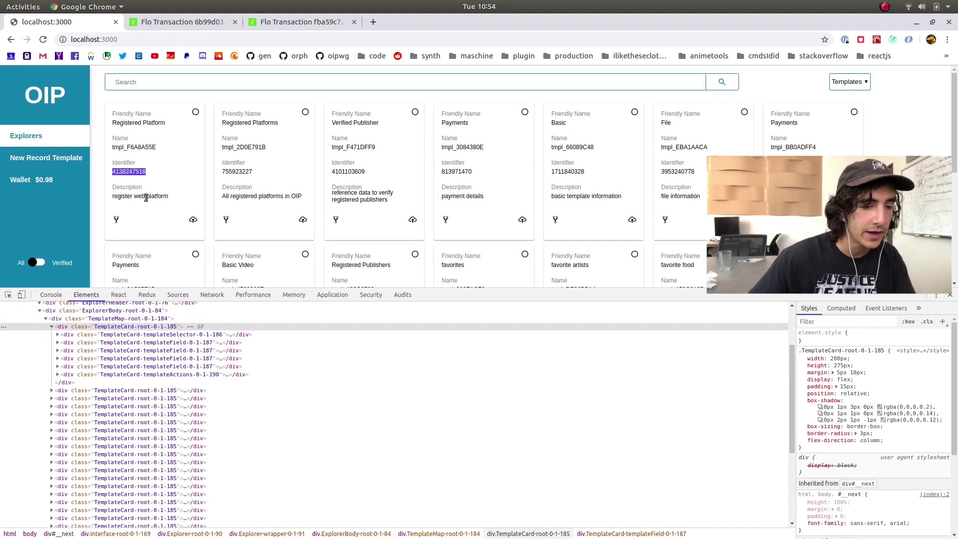
drag(114, 197, 176, 197)
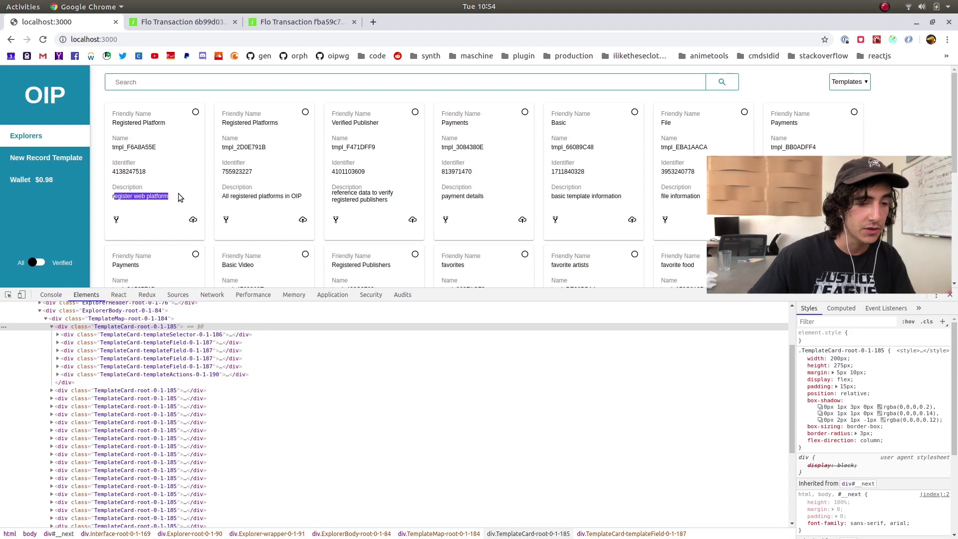
click(180, 187)
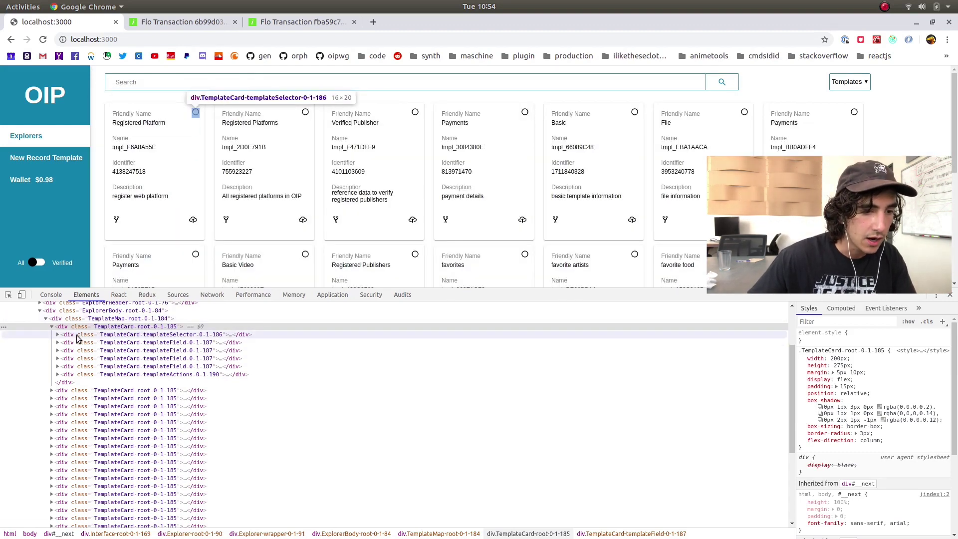
Reselect the card's TemplateCard-root element and view it in the React component tree
click(80, 335)
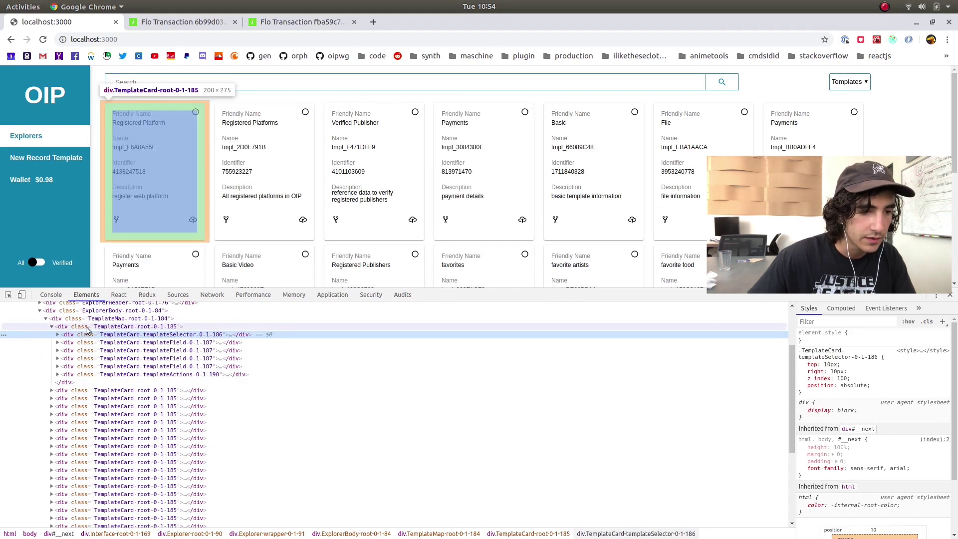
click(80, 327)
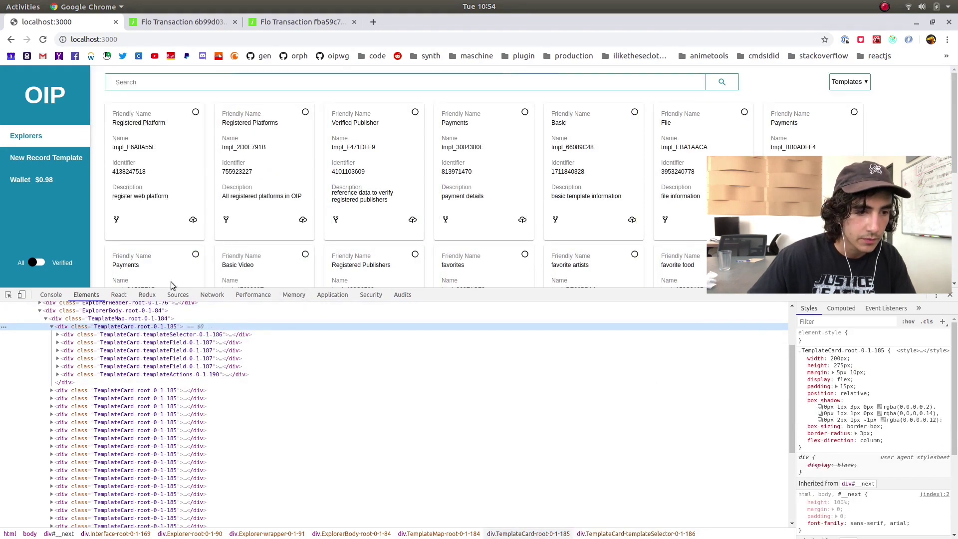
click(119, 295)
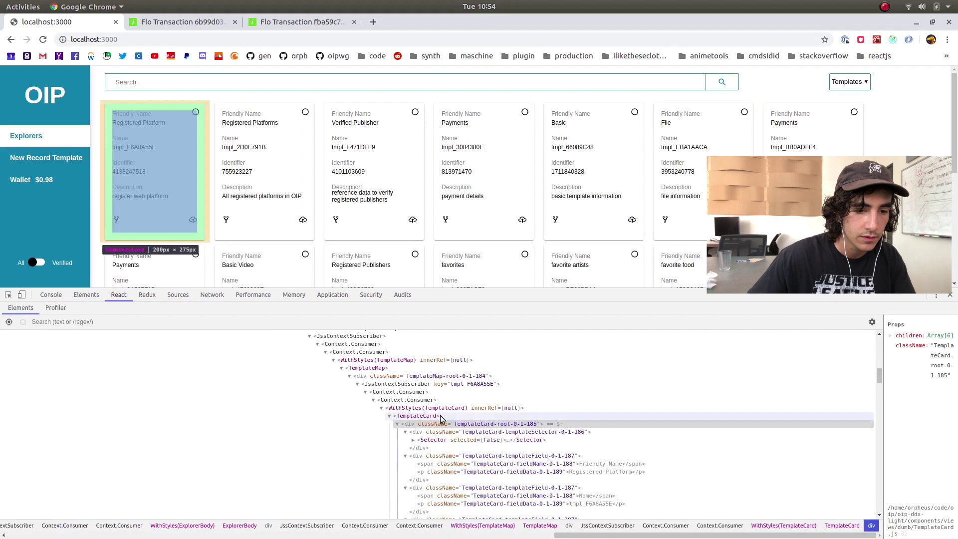
Expand TemplateCard's selectedTemplates and template props to show 'register web platform' and file_descriptor_set
click(815, 416)
drag(885, 410, 548, 414)
click(558, 395)
click(561, 416)
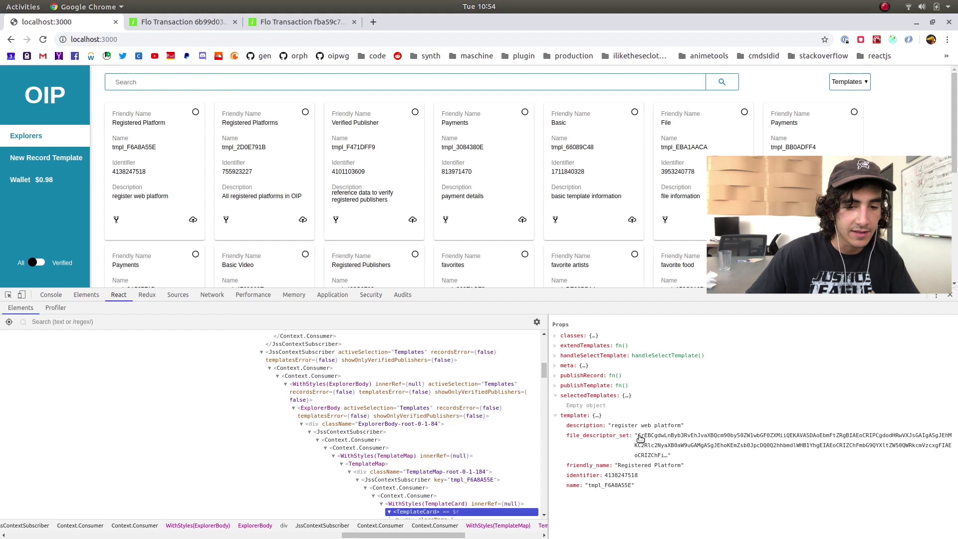
double_click(641, 438)
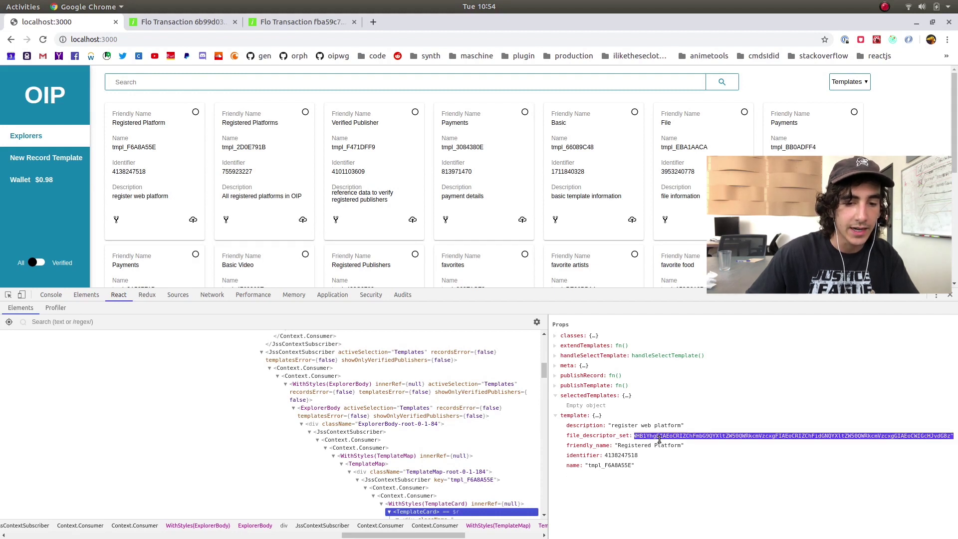
key(Escape)
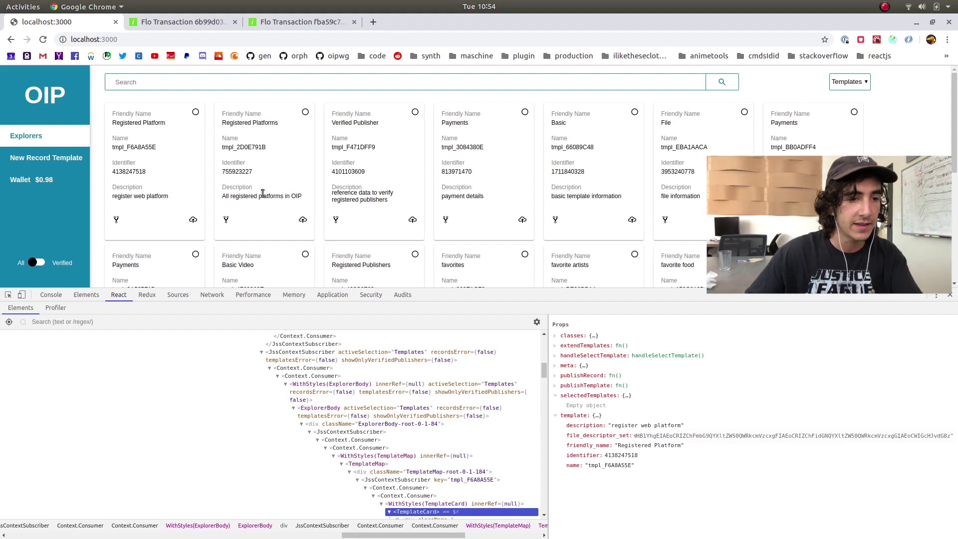
Open the Registered Platform record form and resize DevTools to view its name and btcPaymentAddress fields
click(194, 221)
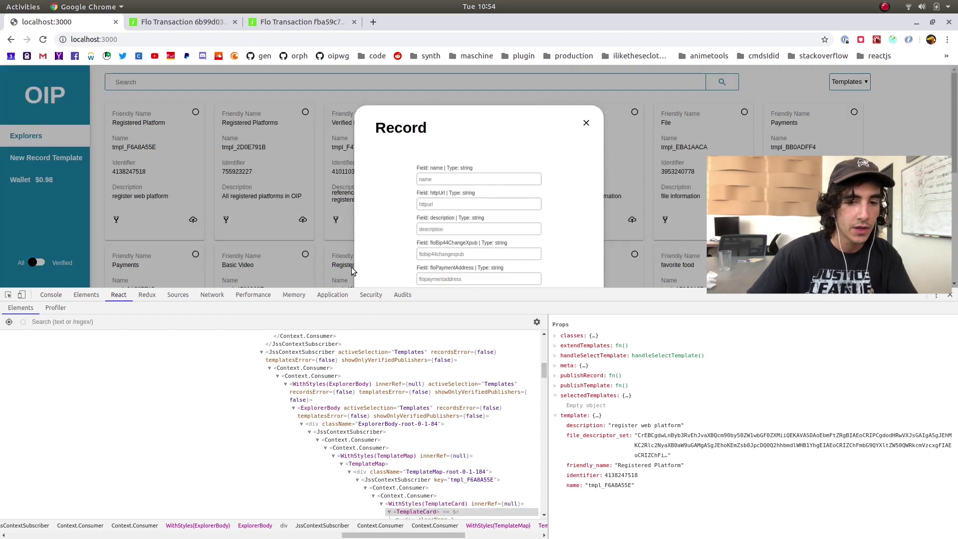
drag(729, 290, 729, 435)
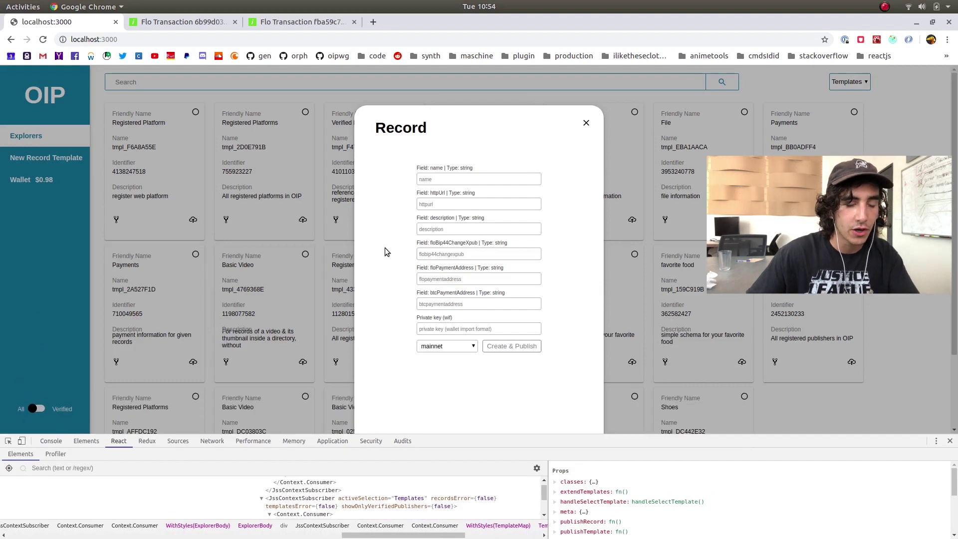
click(449, 177)
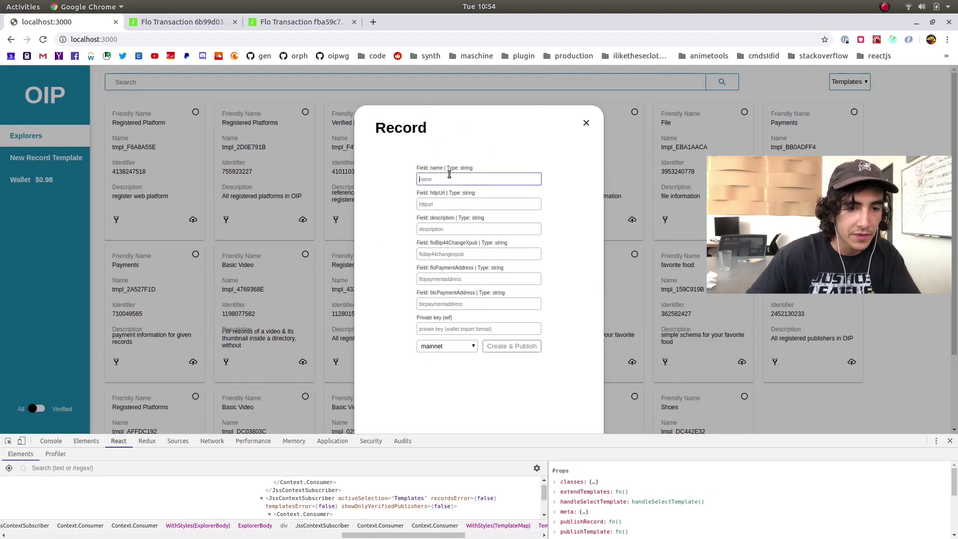
click(428, 167)
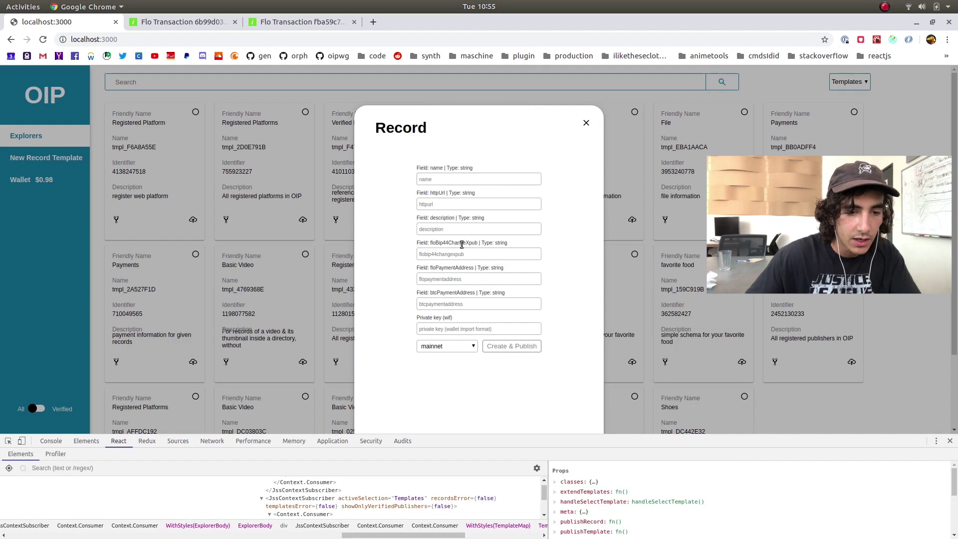
click(462, 302)
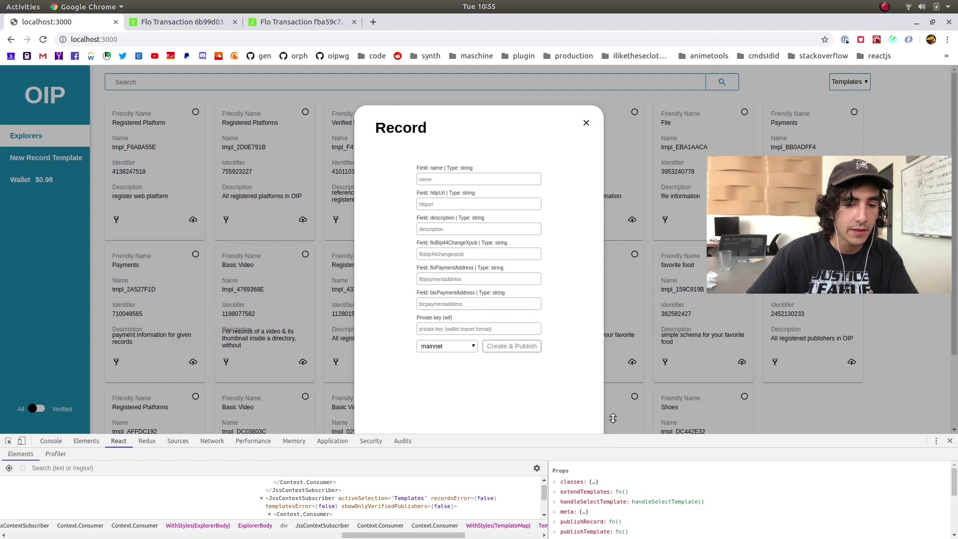
drag(609, 440, 609, 280)
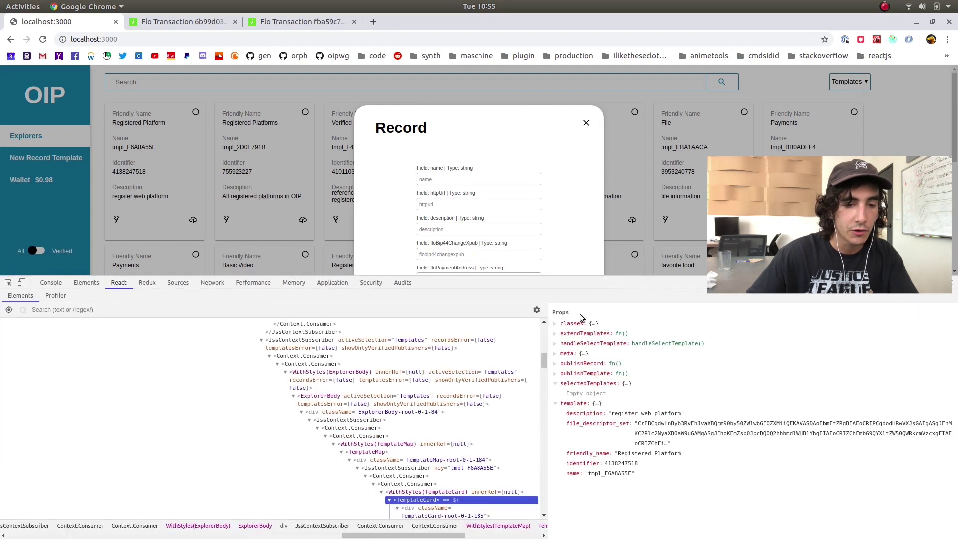
drag(578, 283, 599, 390)
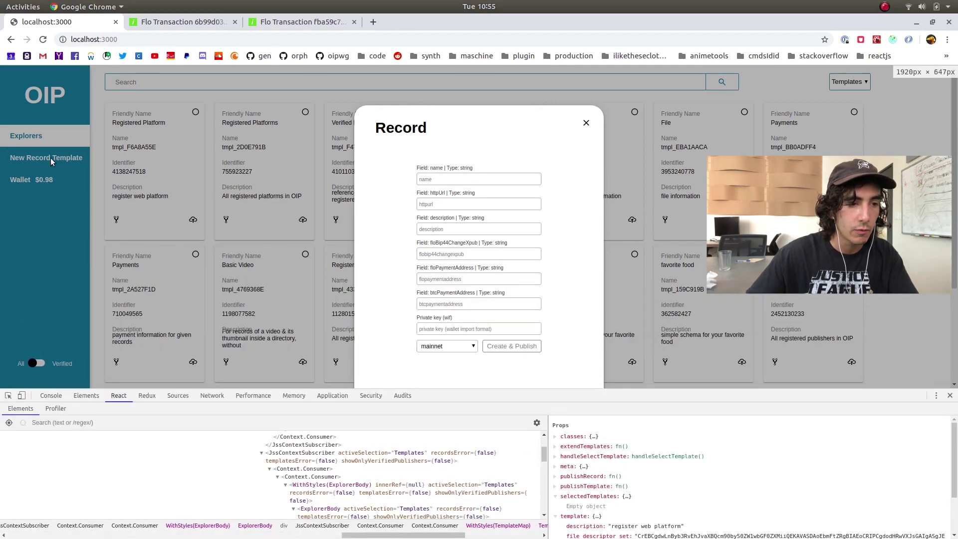
Close the developer tools and the Record form, leaving the New Record Template form open
click(950, 396)
click(586, 124)
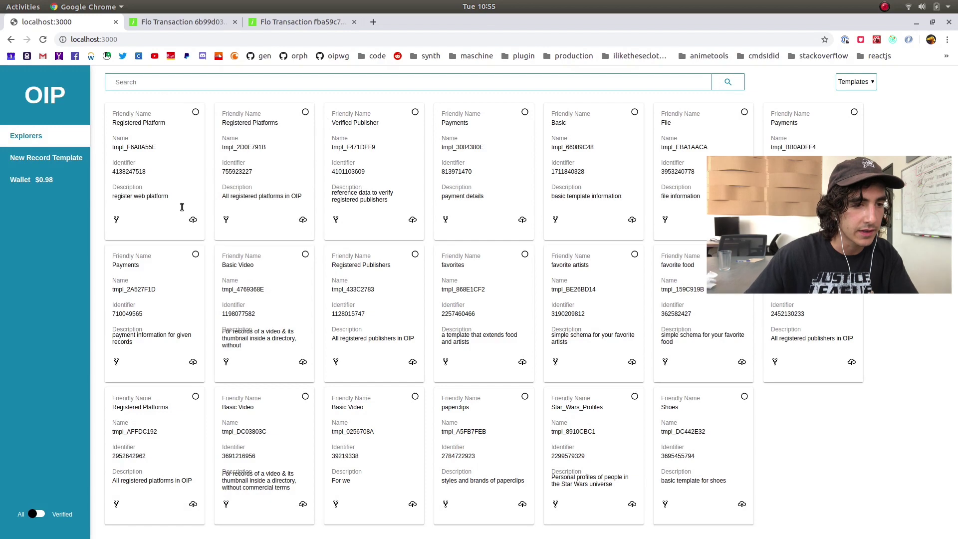
click(69, 157)
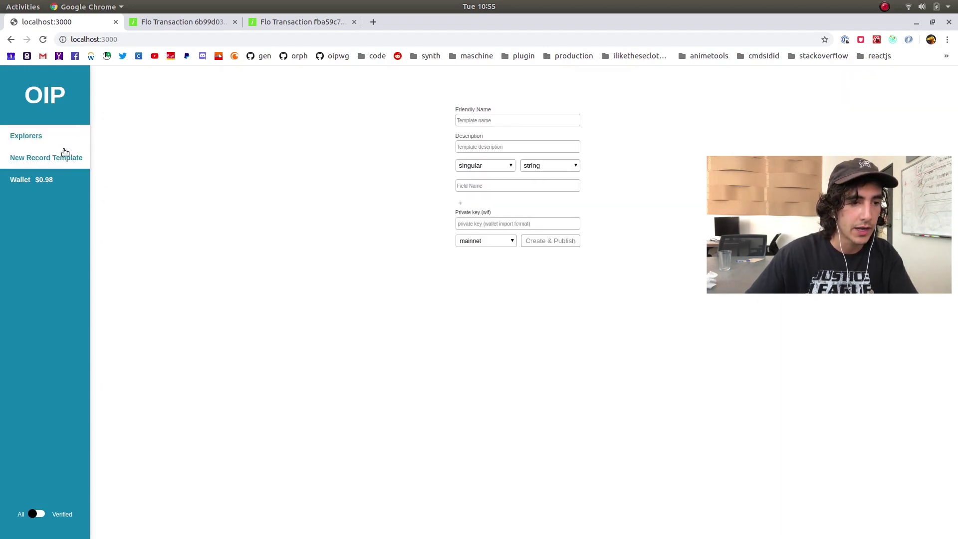
Name the template 'Template Test', with description 'test template' and first field 'name'
click(67, 158)
click(514, 122)
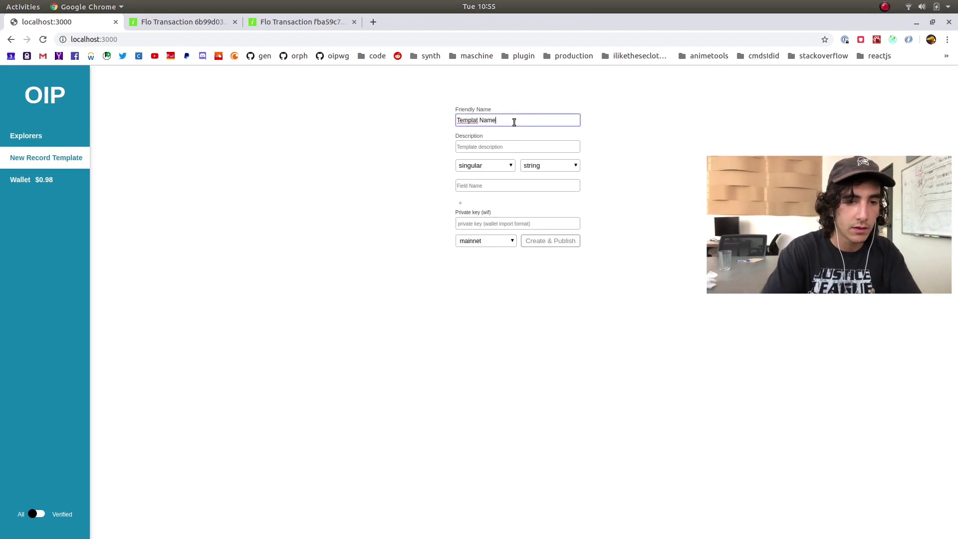
text(Templat Name is)
key(ctrl+a)
text(T)
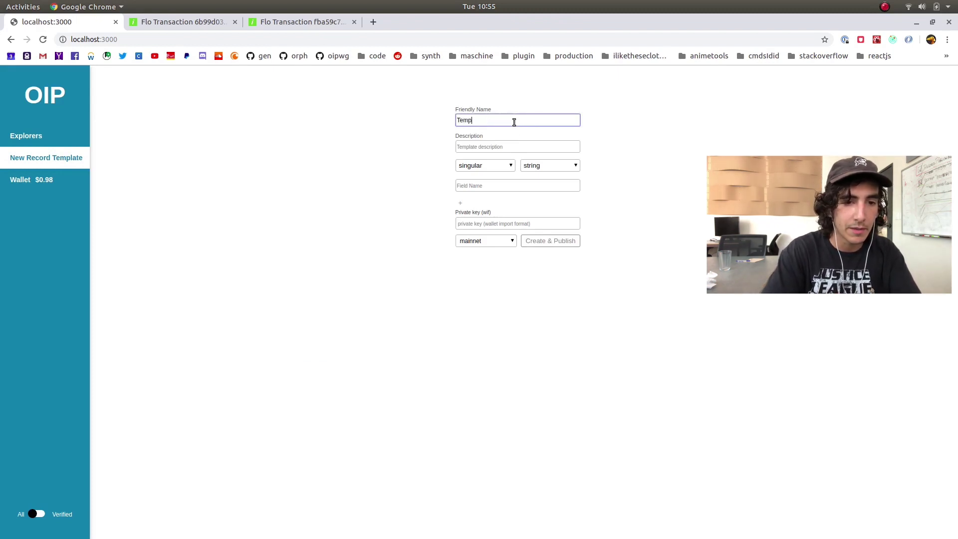
text(emplate Test)
key(Tab)
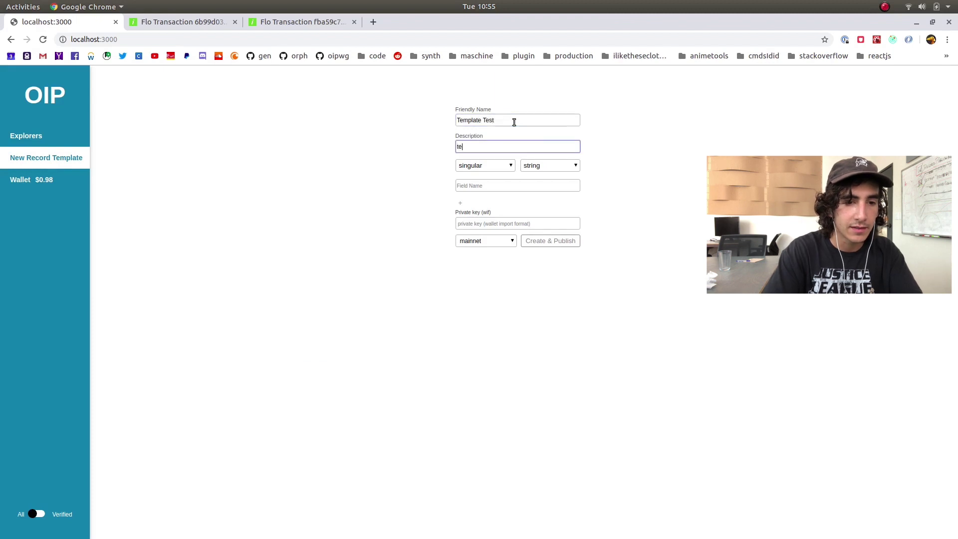
key(Tab)
key(Tab)
key(Tab)
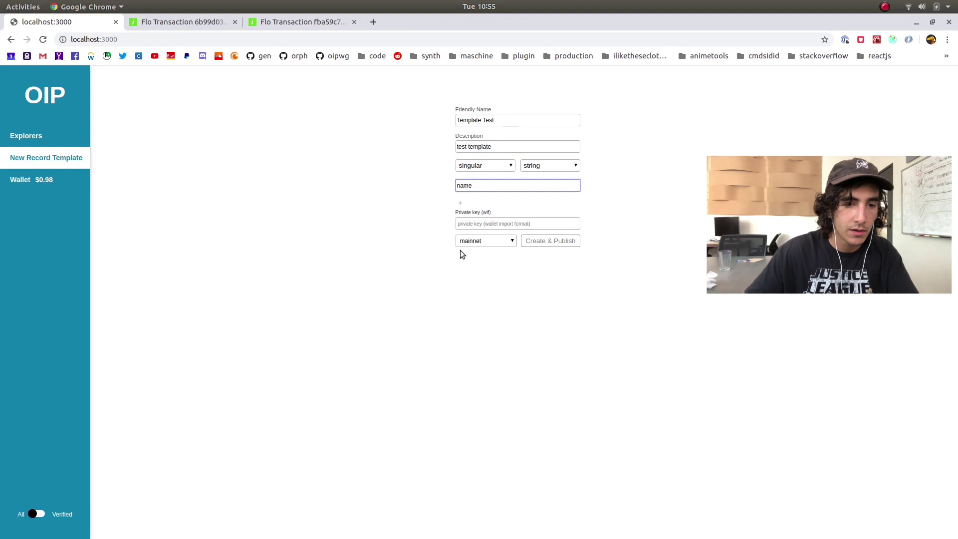
Add a second field, favoriteFoods, as a repeated string
click(461, 206)
click(509, 226)
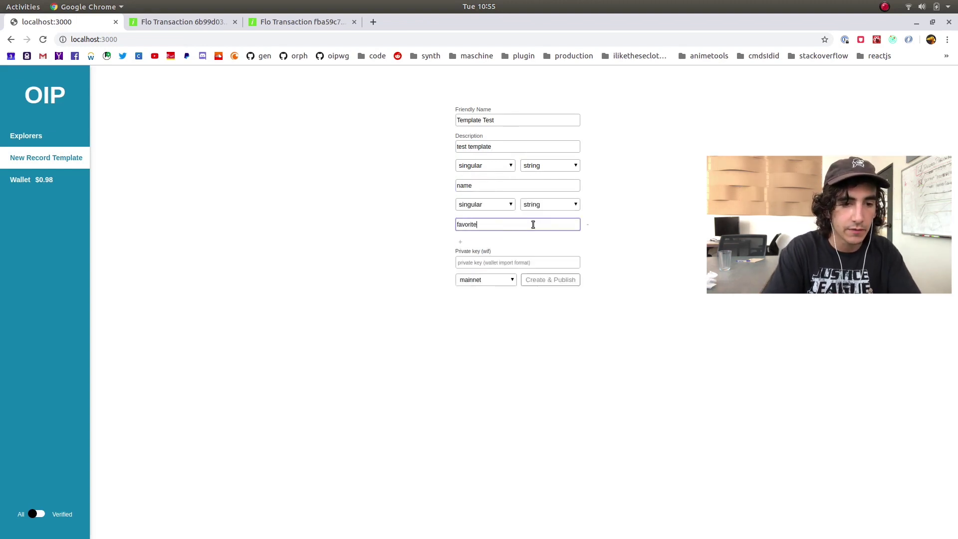
click(495, 204)
click(492, 234)
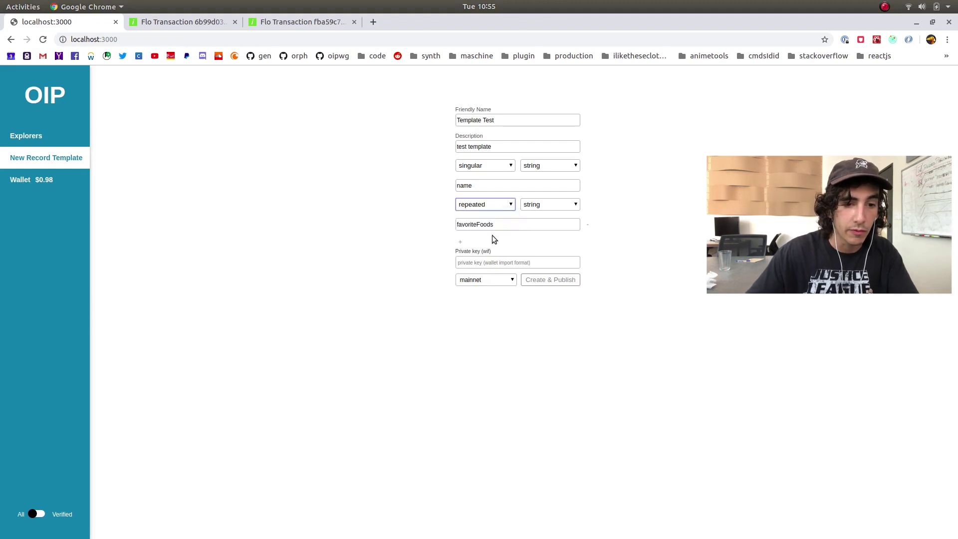
click(554, 206)
click(612, 215)
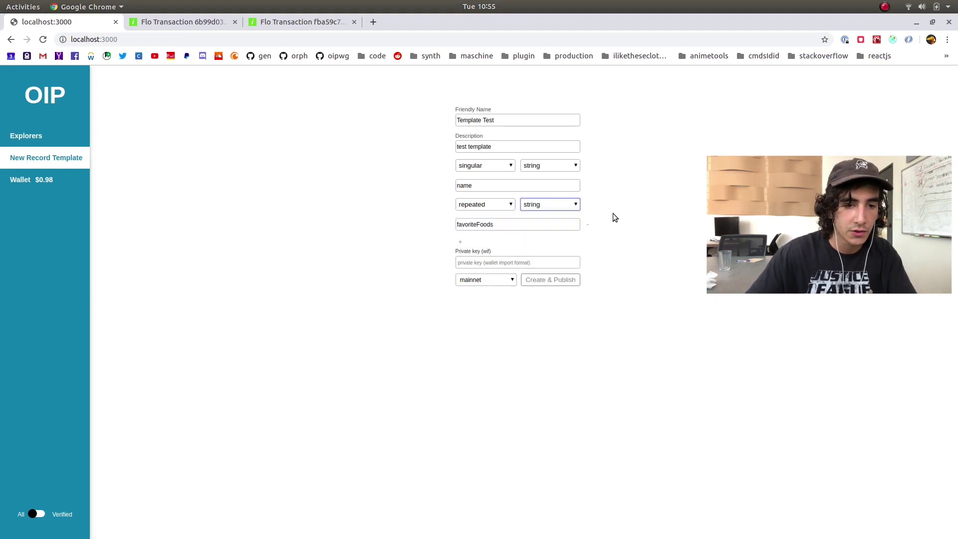
Add a singular third field named enumExample
click(460, 242)
click(499, 243)
click(634, 258)
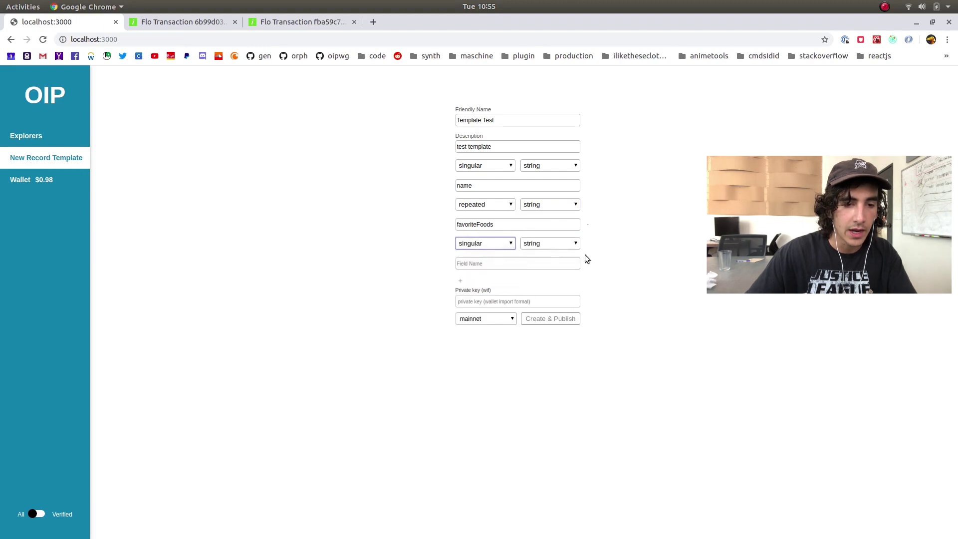
click(475, 262)
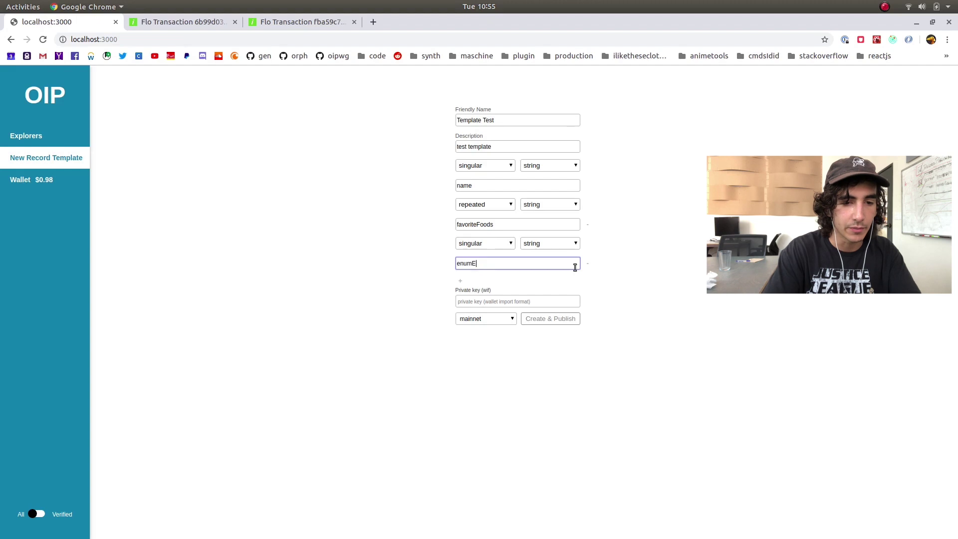
click(527, 245)
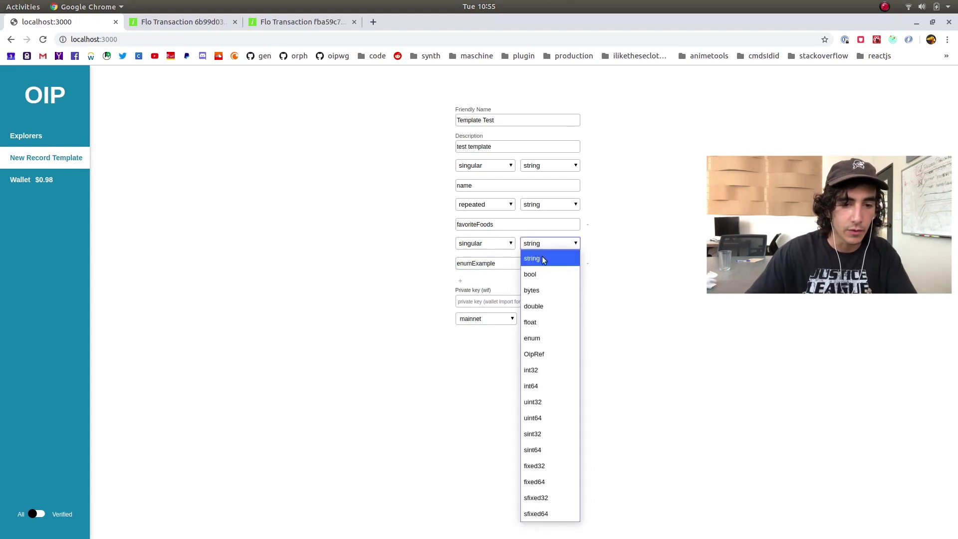
Set enumExample's type to enum with allowed values white and black
click(548, 335)
click(505, 285)
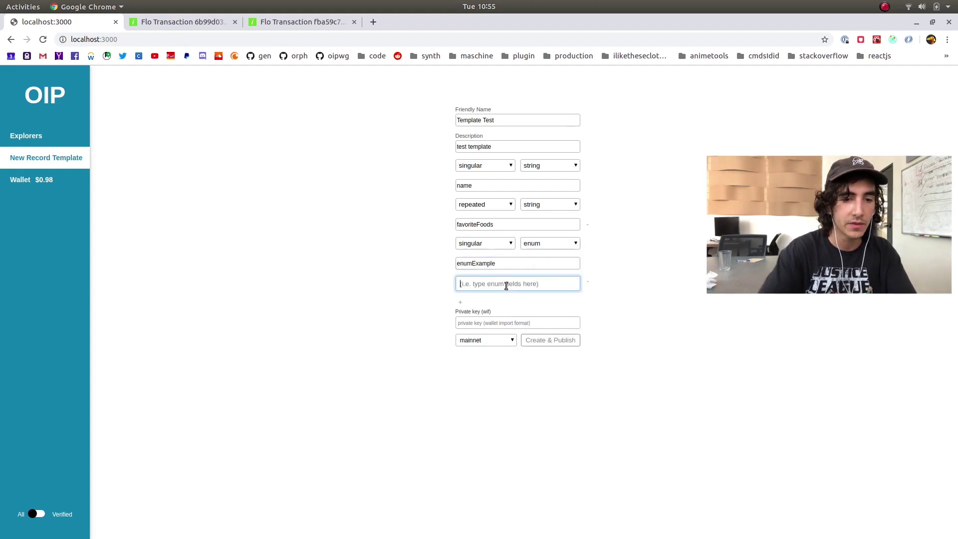
text(white)
key(Return)
text(black)
key(Return)
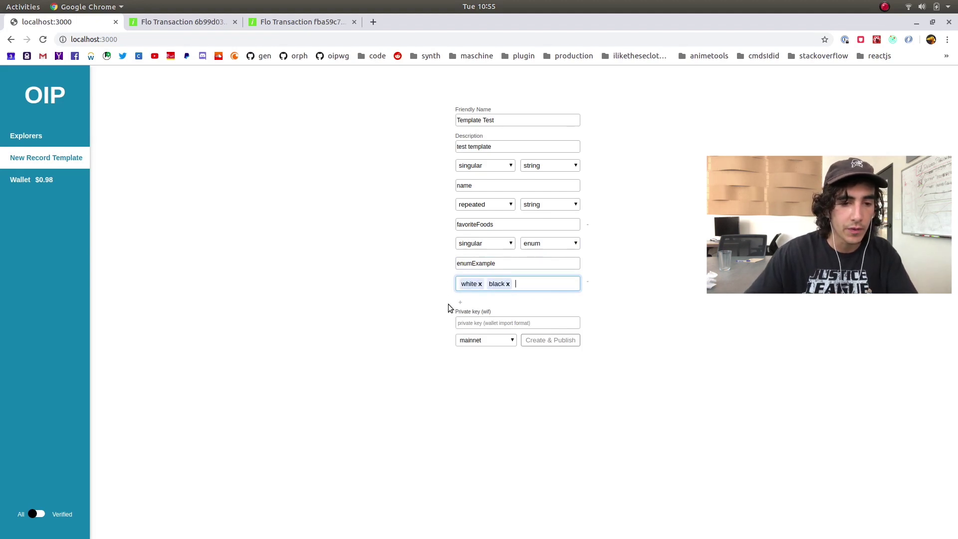
Focus the private key entry and review the template name and 'test template' description
click(500, 325)
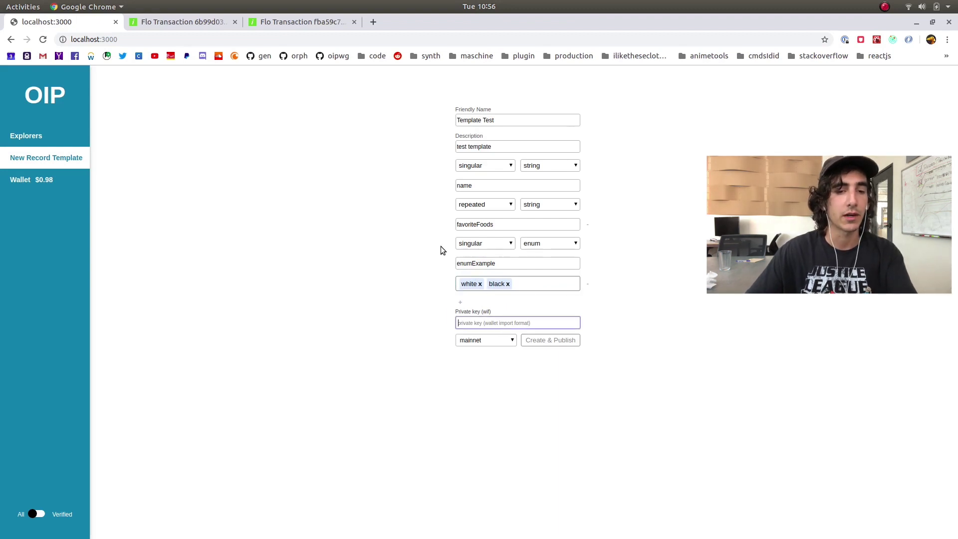
click(647, 313)
click(475, 320)
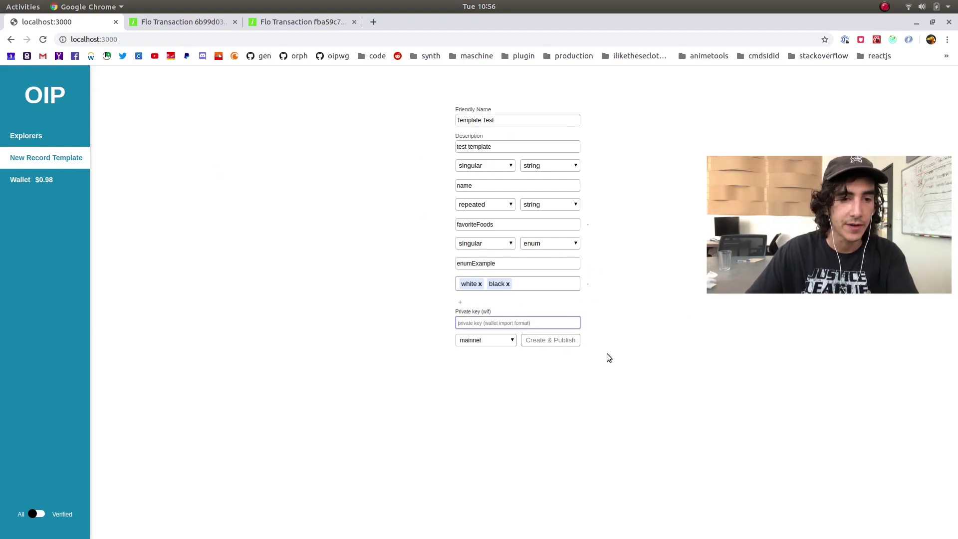
drag(516, 122, 430, 122)
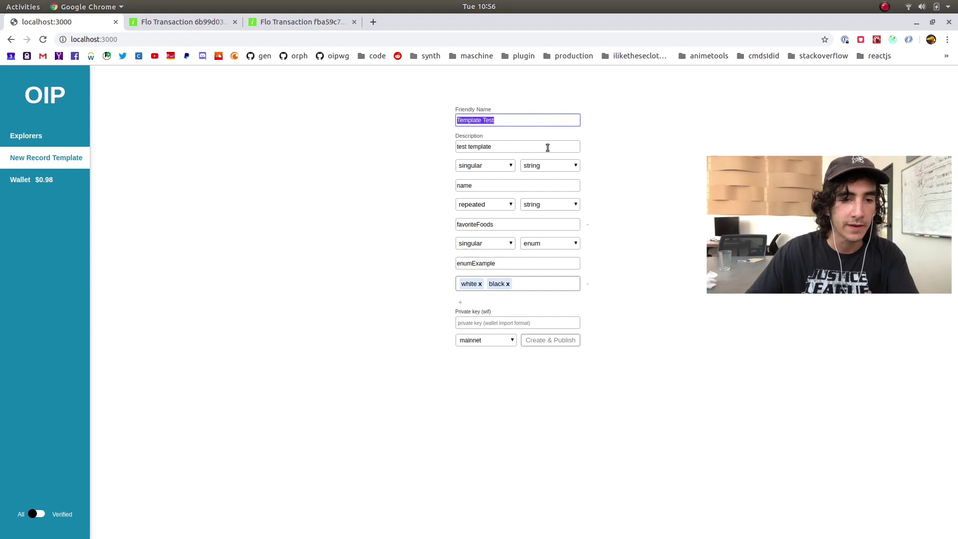
click(498, 147)
drag(497, 147, 421, 146)
click(438, 142)
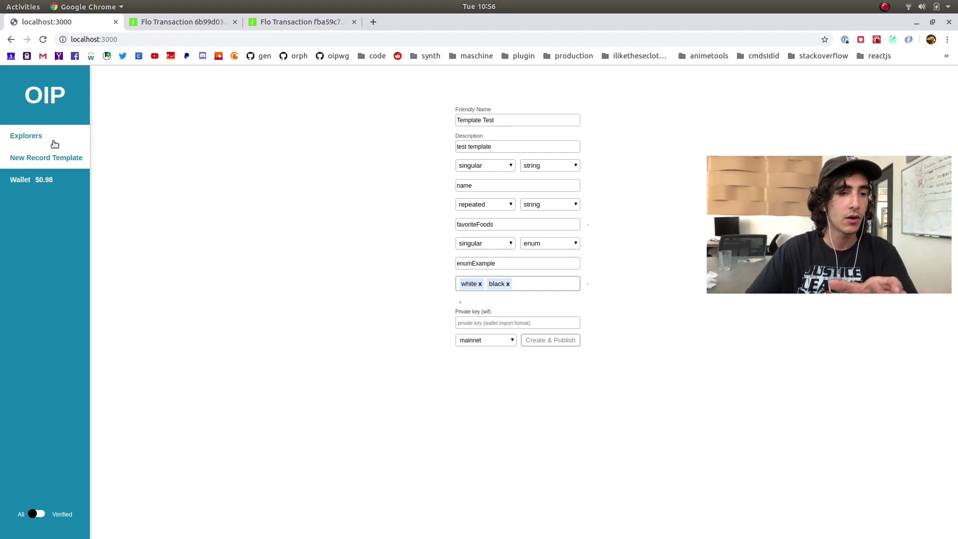
Switch the explorer to Templates and highlight the first template's name tmpl_F6A8A55E
click(873, 82)
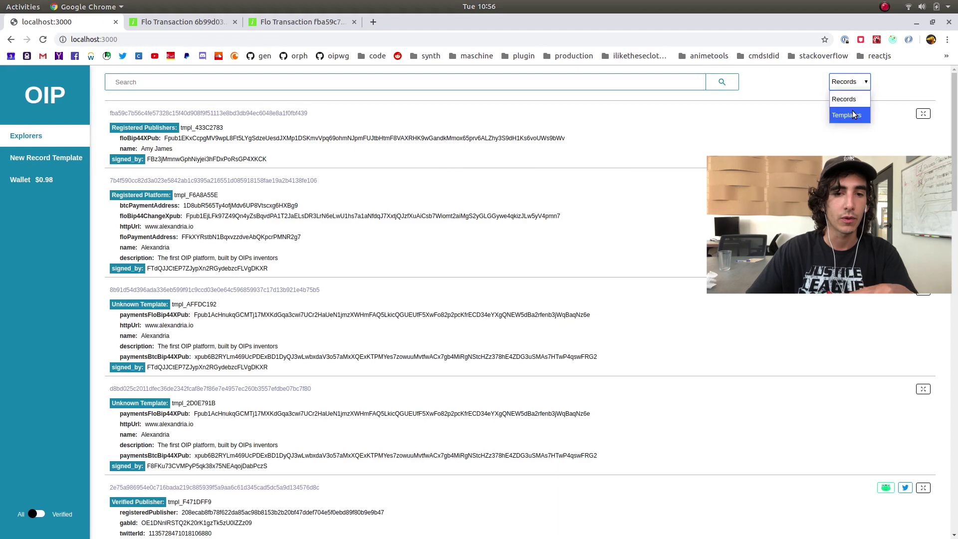
click(853, 112)
drag(156, 147, 113, 148)
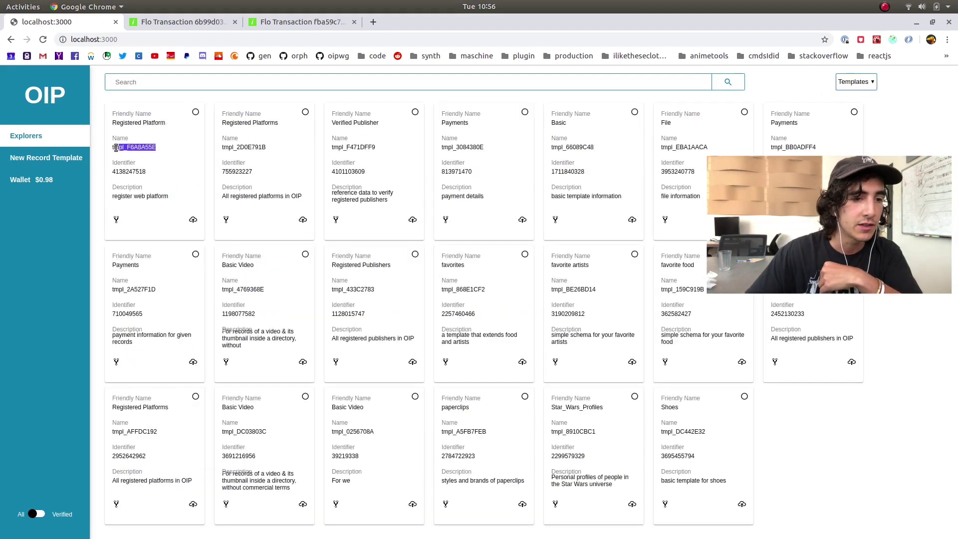
click(188, 163)
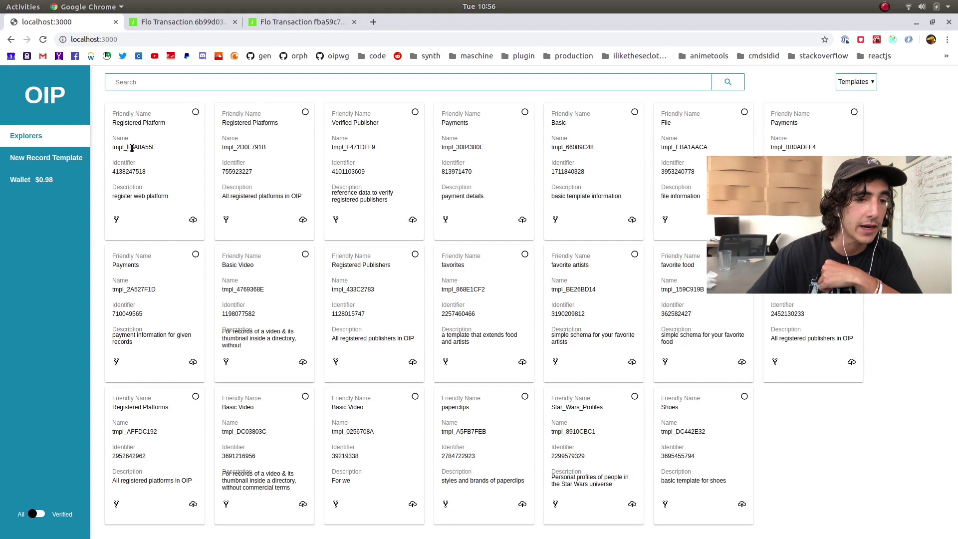
click(163, 148)
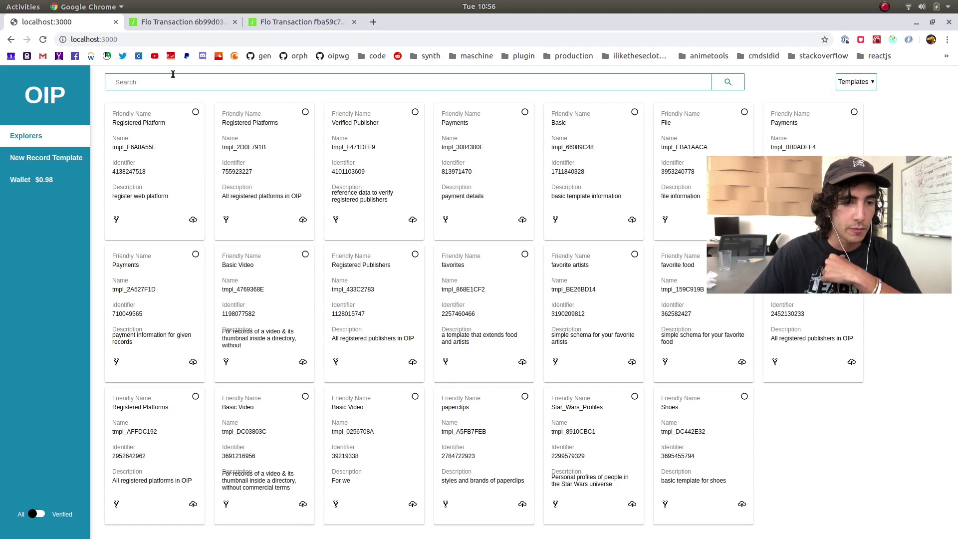
Return to the template grid and open the Registered Platform card's record form
click(66, 157)
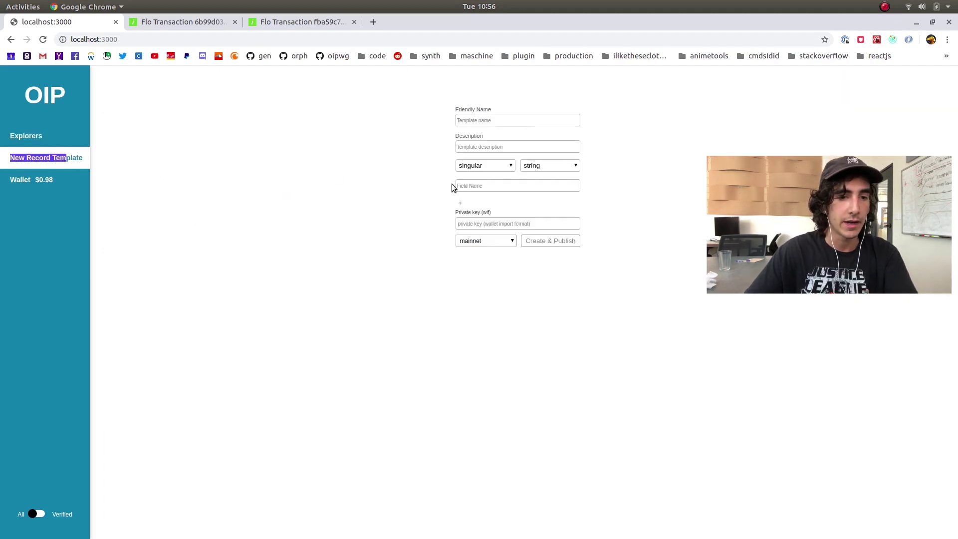
click(70, 139)
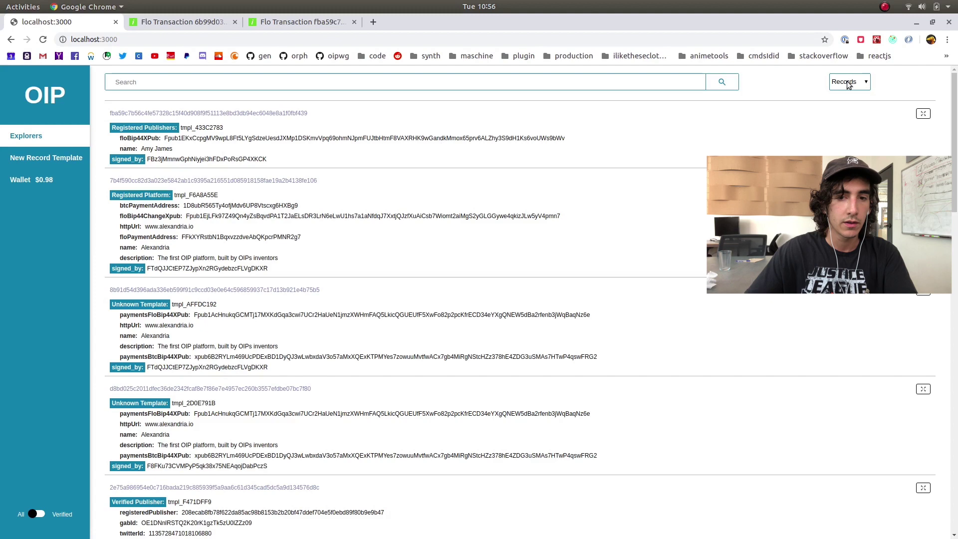
click(848, 83)
click(846, 113)
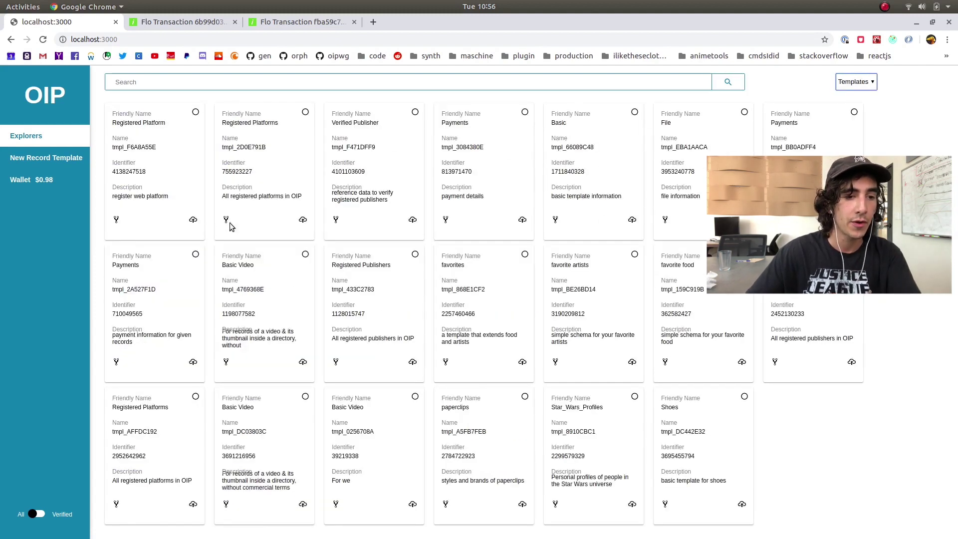
click(193, 219)
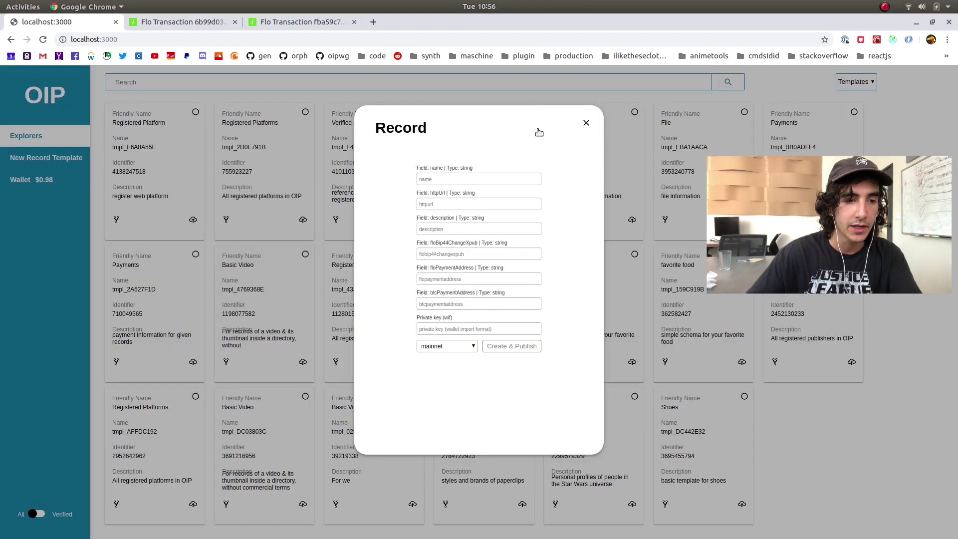
Close the open form, then preview and close the Registered Platforms record form
click(587, 122)
click(303, 220)
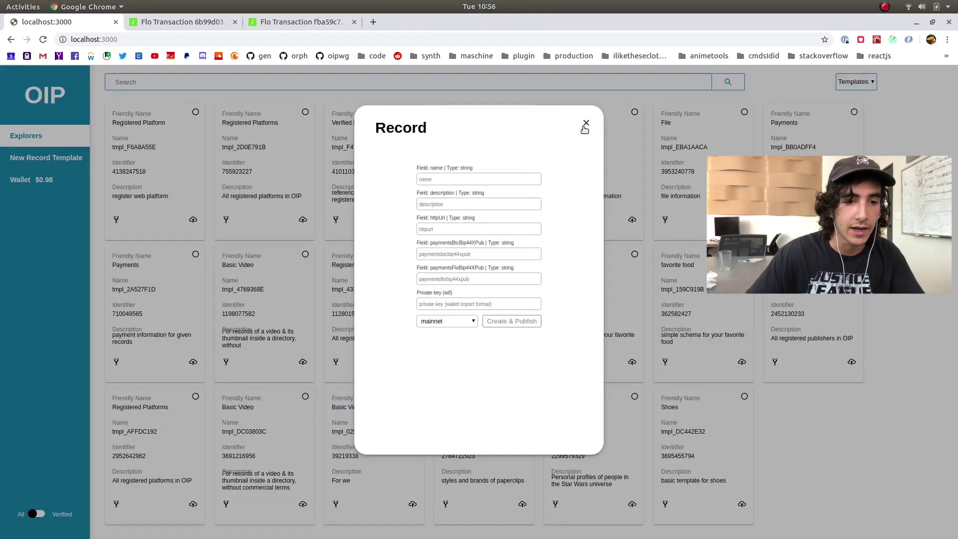
click(586, 123)
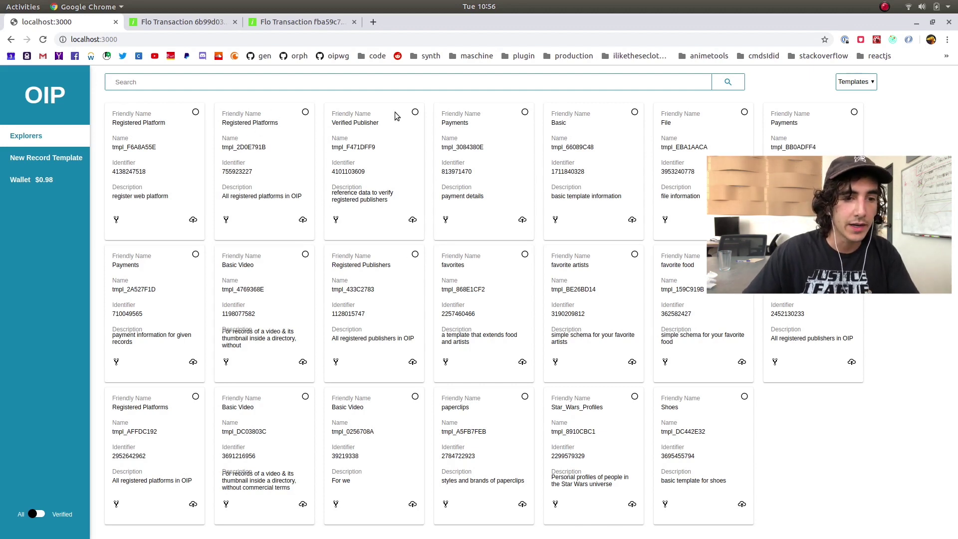
Select the Payments and File templates and start a new template extending them
click(525, 113)
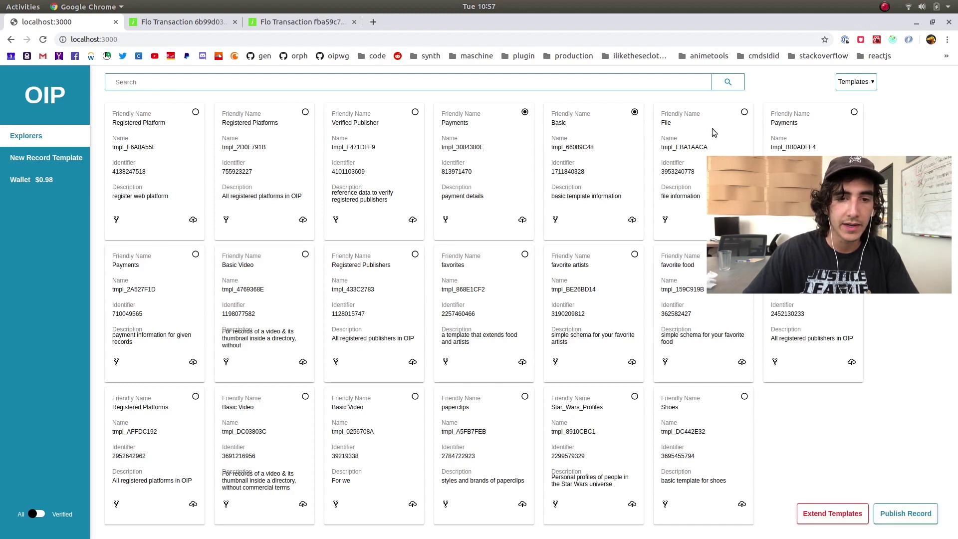
click(745, 113)
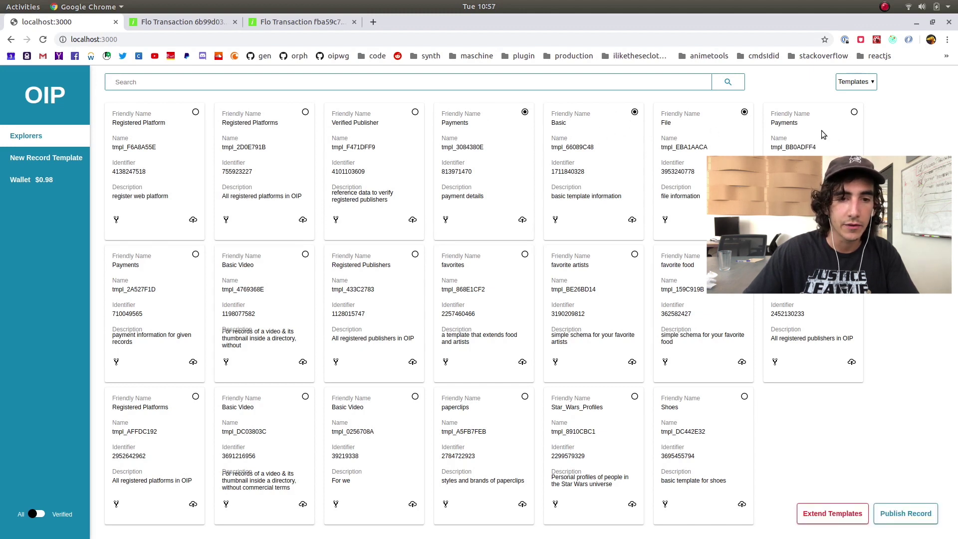
click(837, 514)
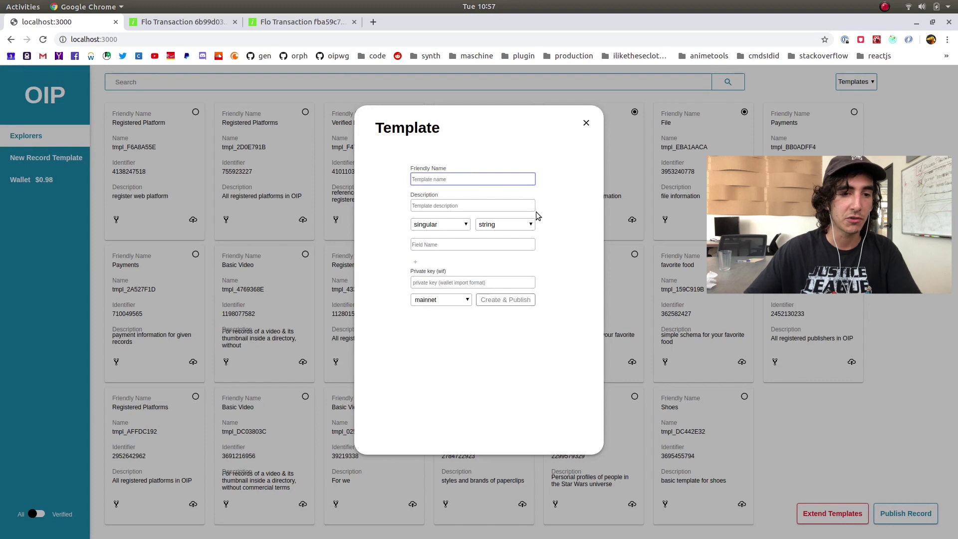
Draft 'Extended Template', described 'extending basic file and payments', with an extendedFields field, then discard it
text(Extended )
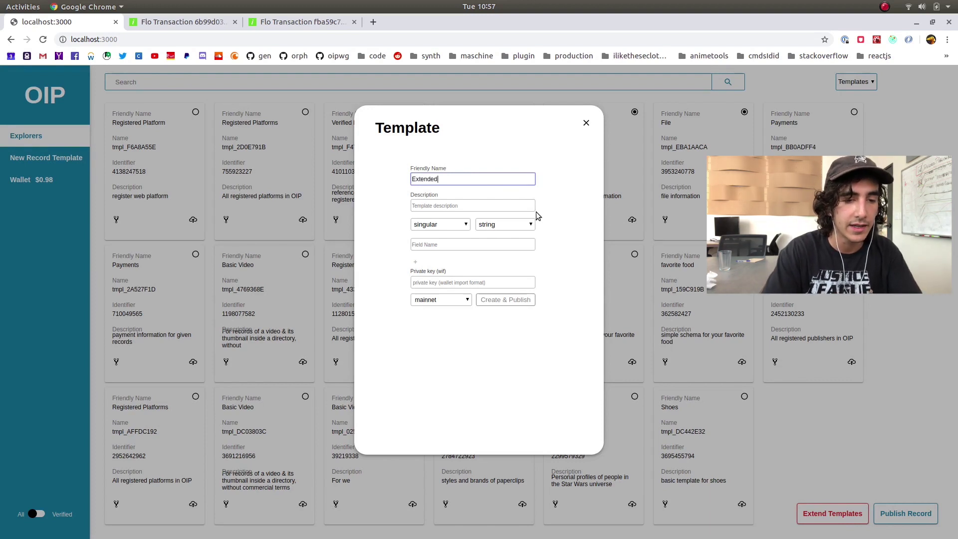
text(T)
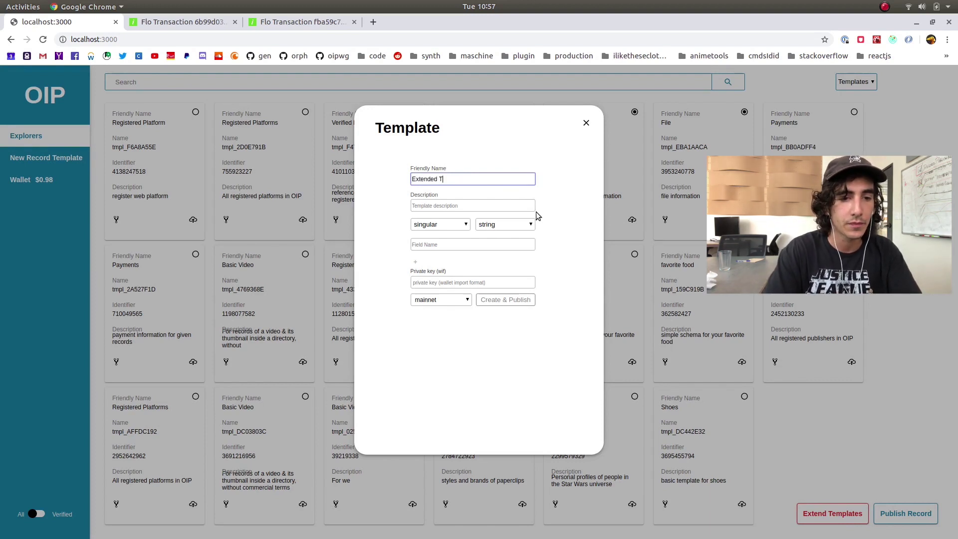
text(emplate)
key(Tab)
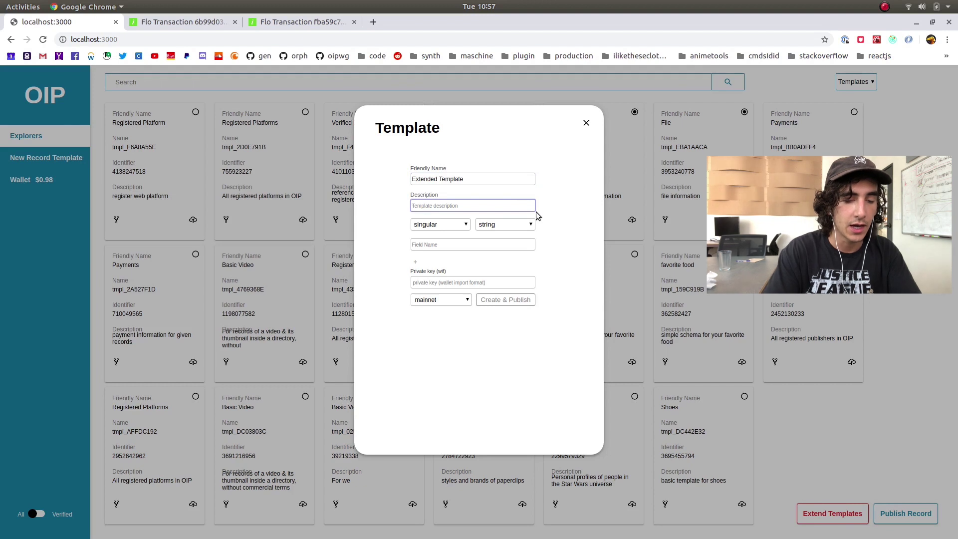
text(extend)
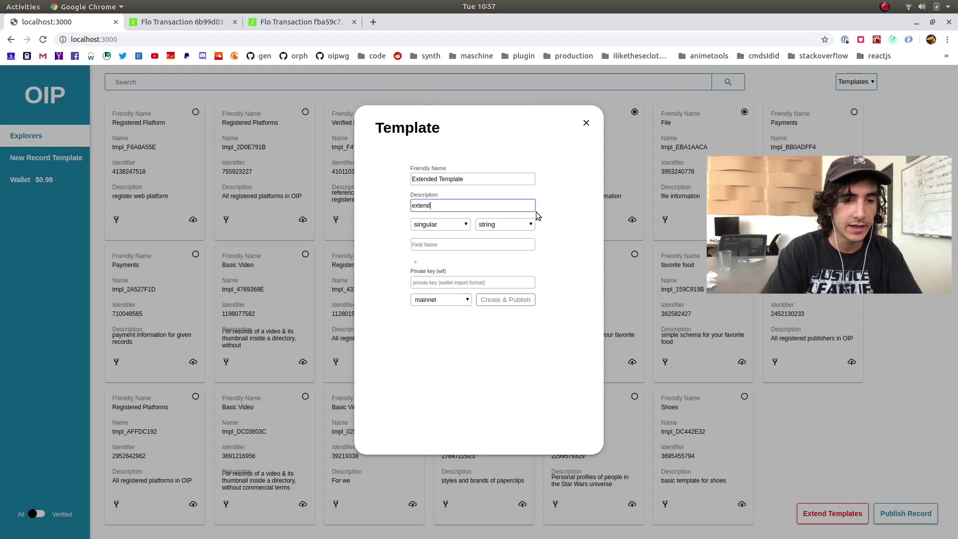
text(ing basic file )
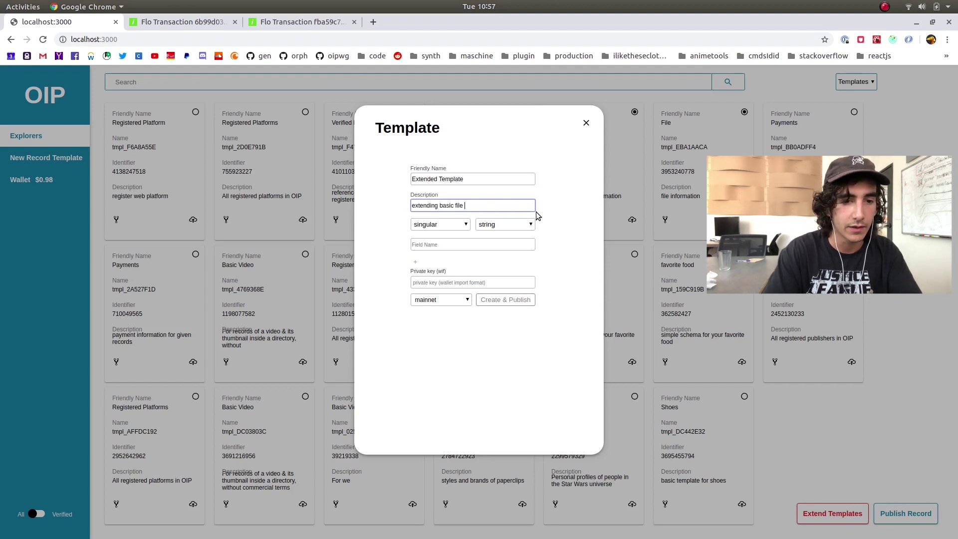
text(and payments)
key(Tab)
key(Tab)
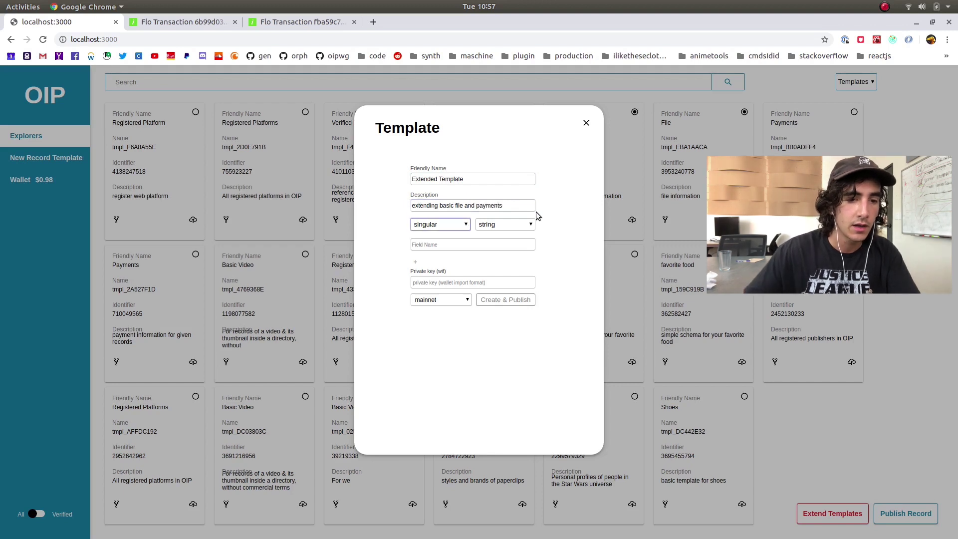
click(484, 245)
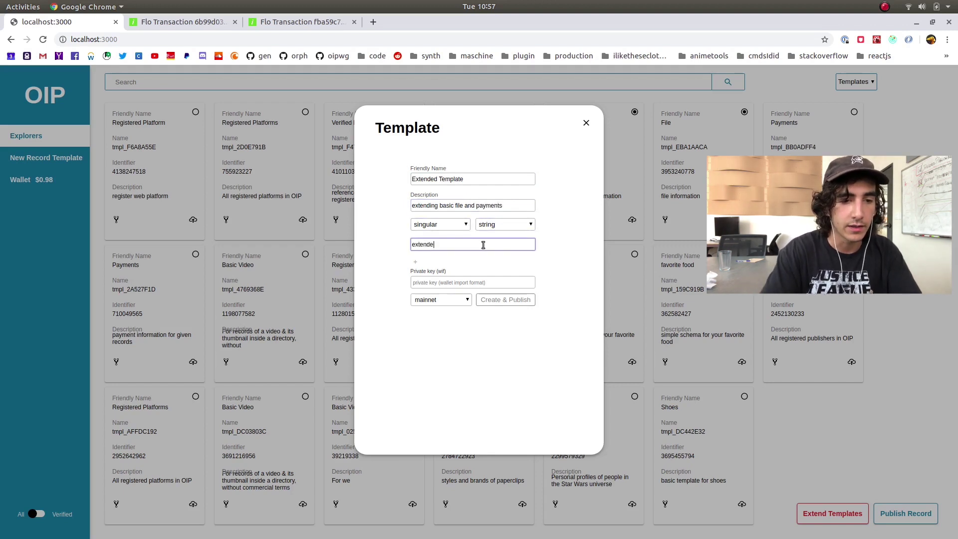
click(415, 262)
click(442, 322)
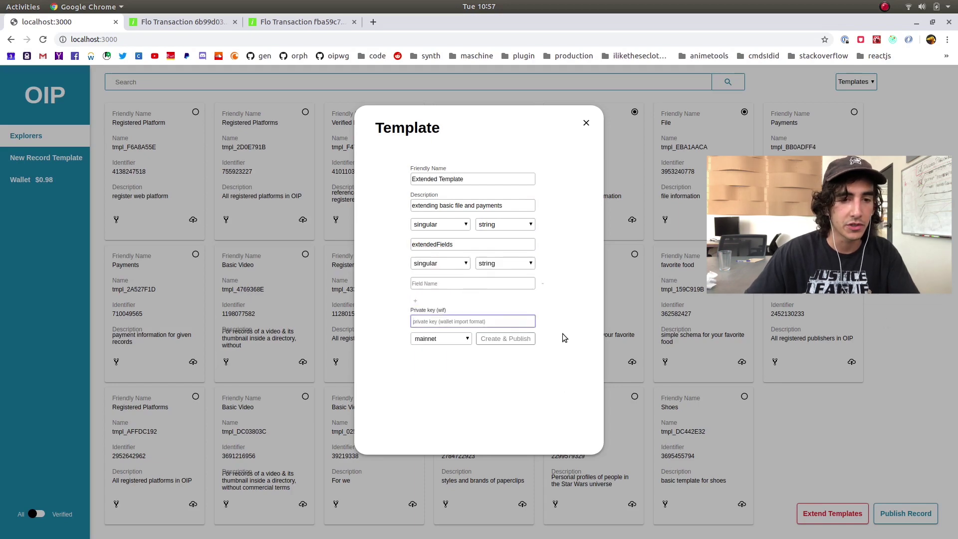
click(587, 123)
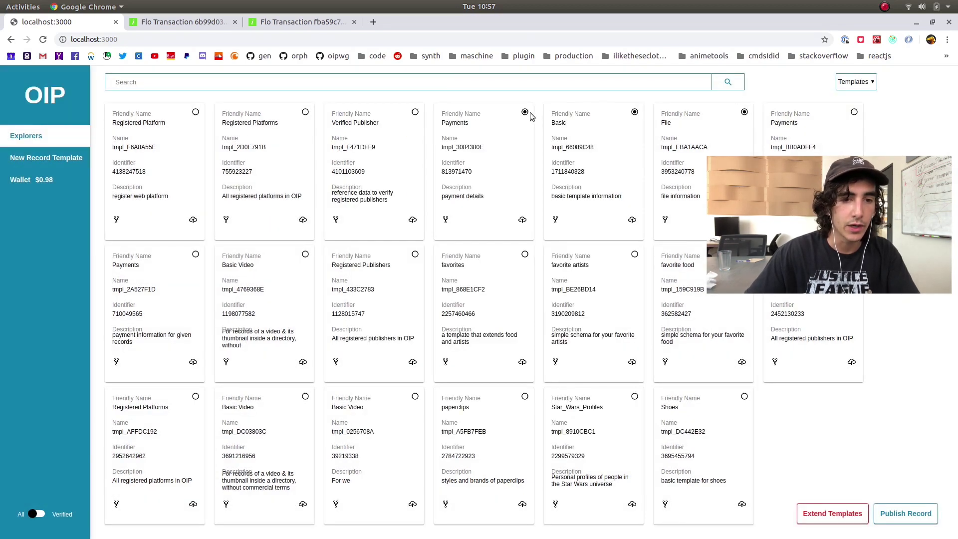
Deselect File and Payments, select Verified Publisher, and preview the Payments record form
click(745, 113)
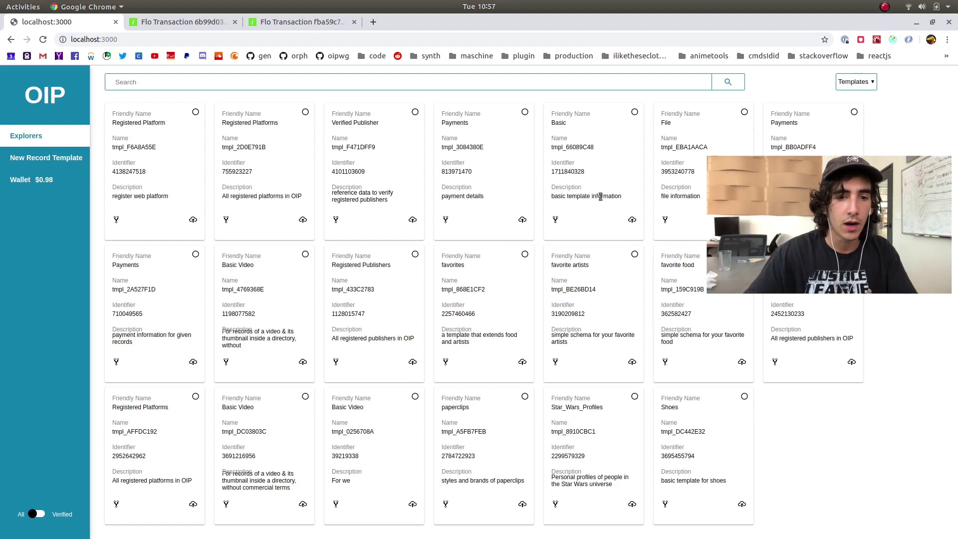
click(415, 112)
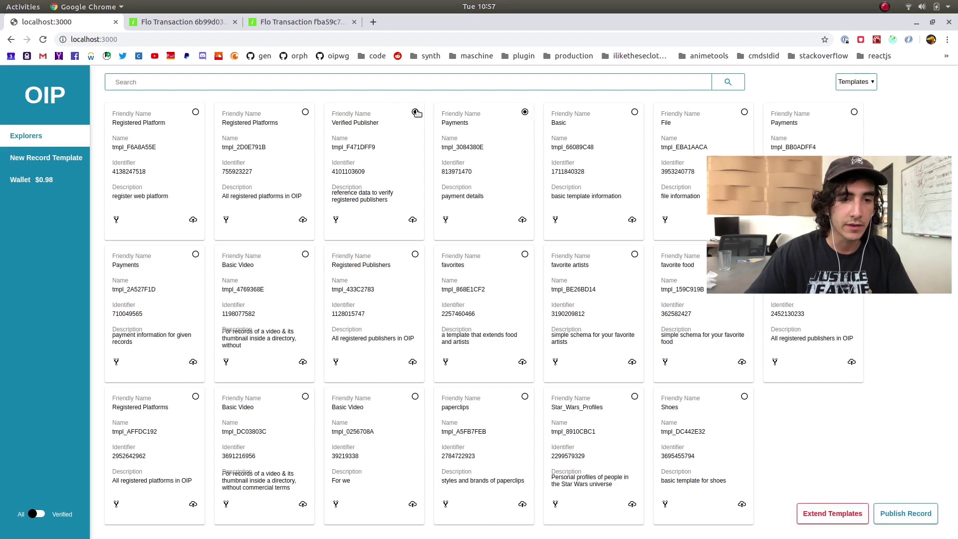
click(526, 113)
click(522, 220)
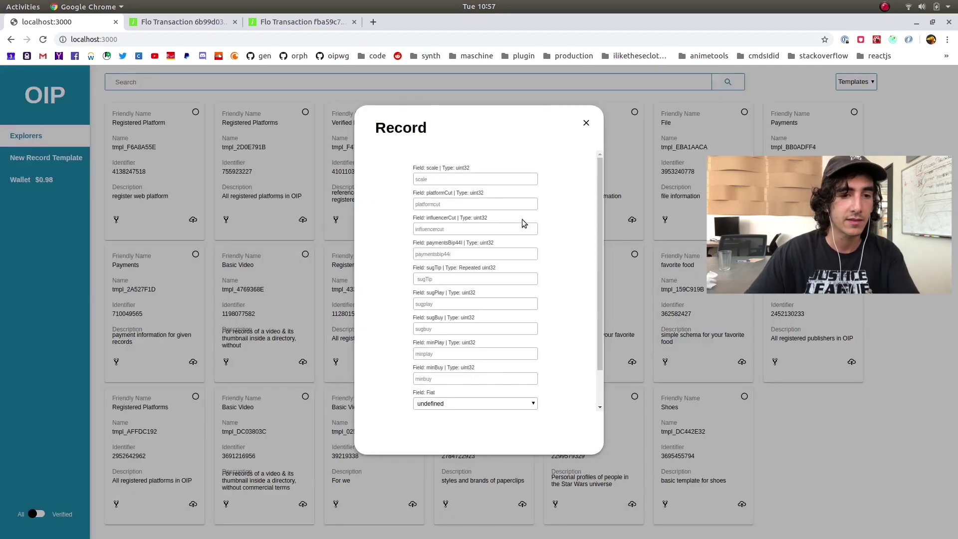
key(Escape)
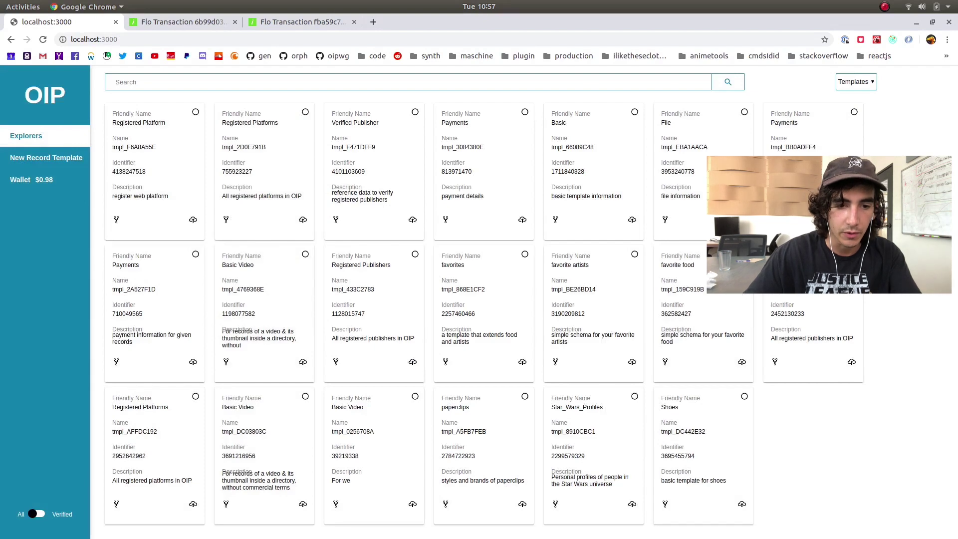
Preview the favorite artists and favorite food record forms, highlighting their field labels
click(632, 362)
drag(418, 168, 491, 219)
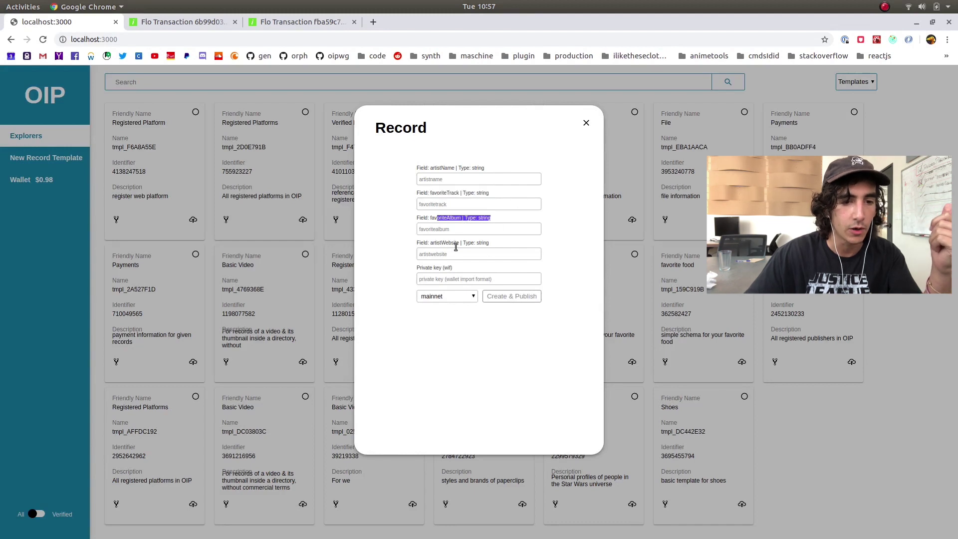
drag(430, 243, 489, 245)
drag(421, 268, 452, 269)
click(585, 124)
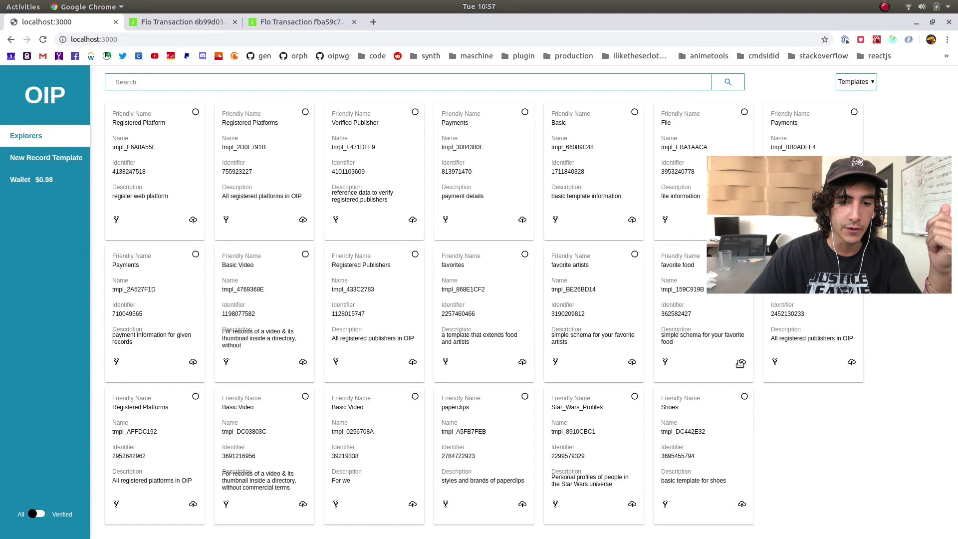
click(741, 362)
drag(431, 194, 491, 219)
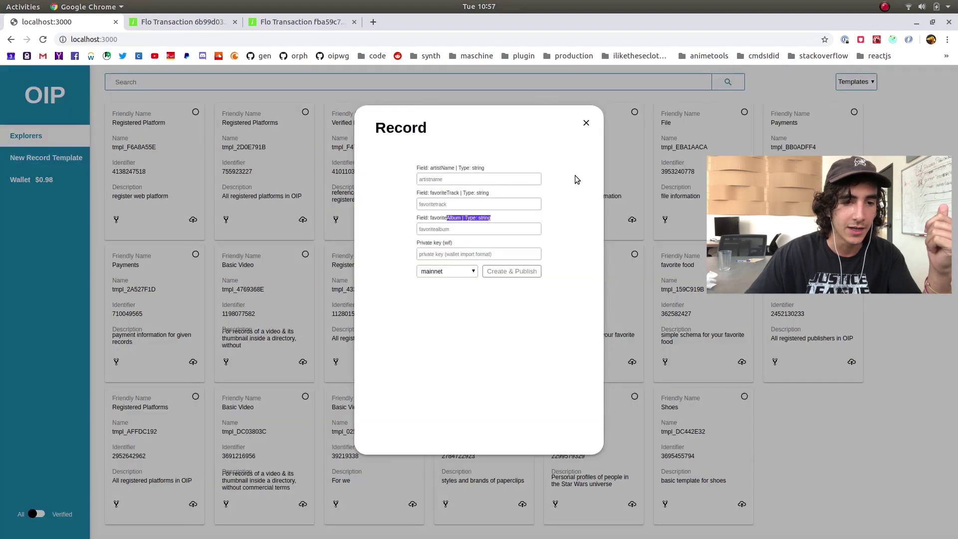
click(585, 123)
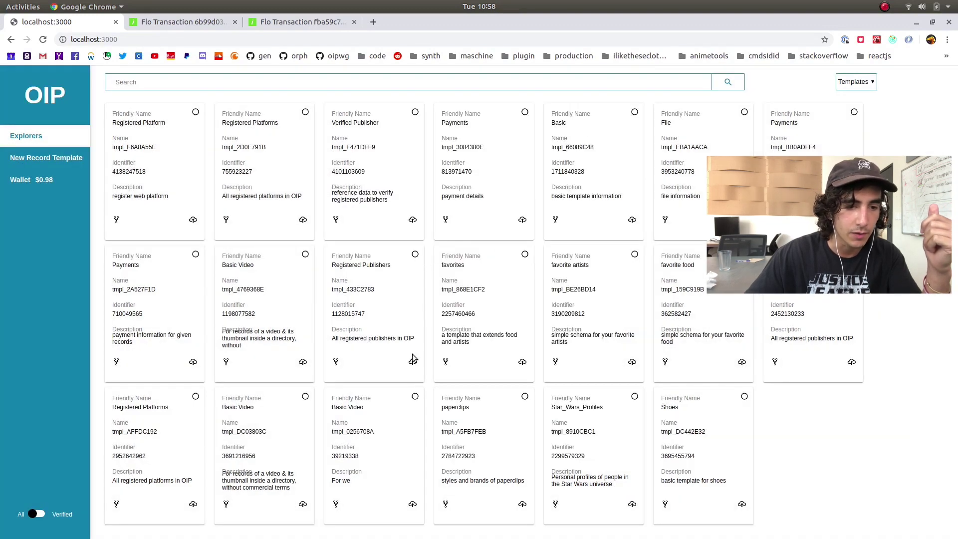
Preview the Registered Publishers record form and its floBip44XPub field
click(413, 361)
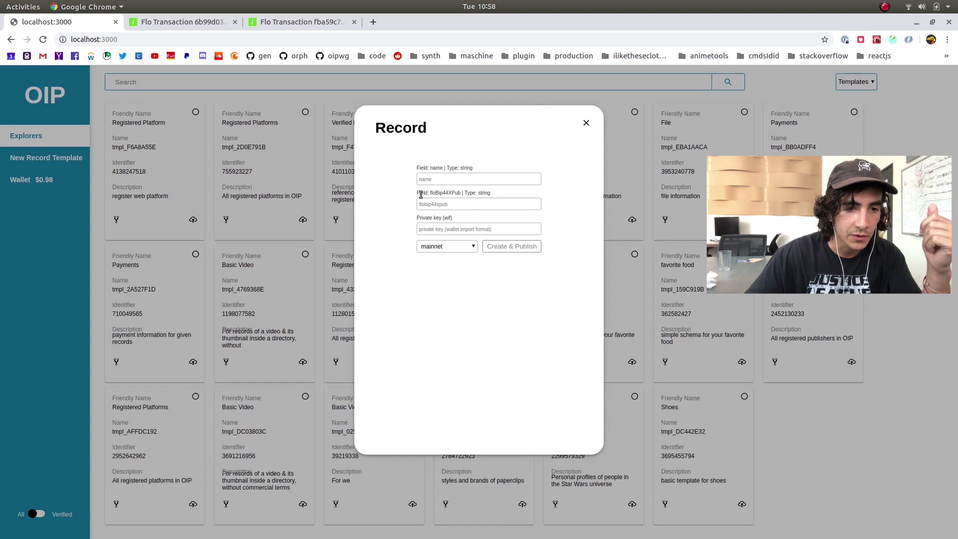
drag(421, 195, 462, 195)
click(548, 157)
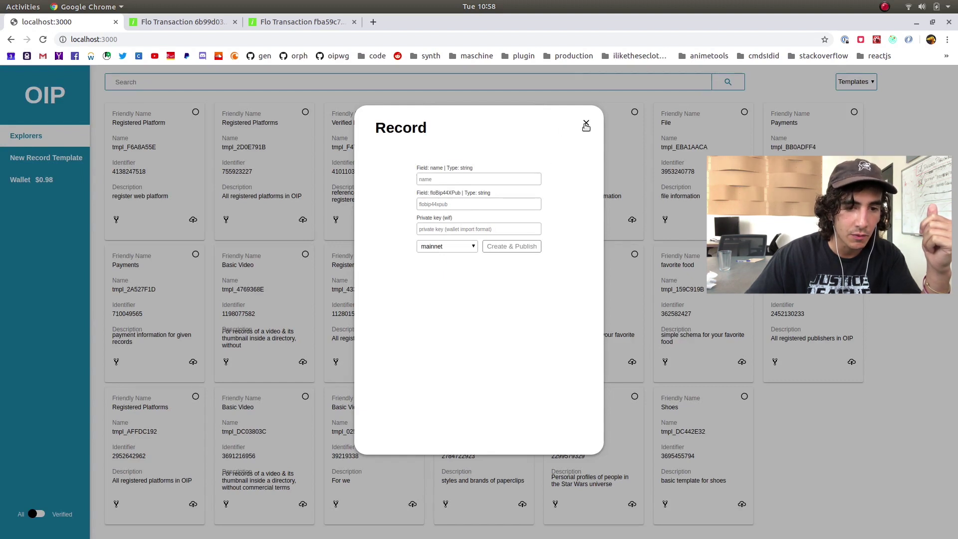
click(586, 124)
Open a combined record form for favorite artists and Registered Publishers, then close it unpublished
click(634, 255)
click(415, 255)
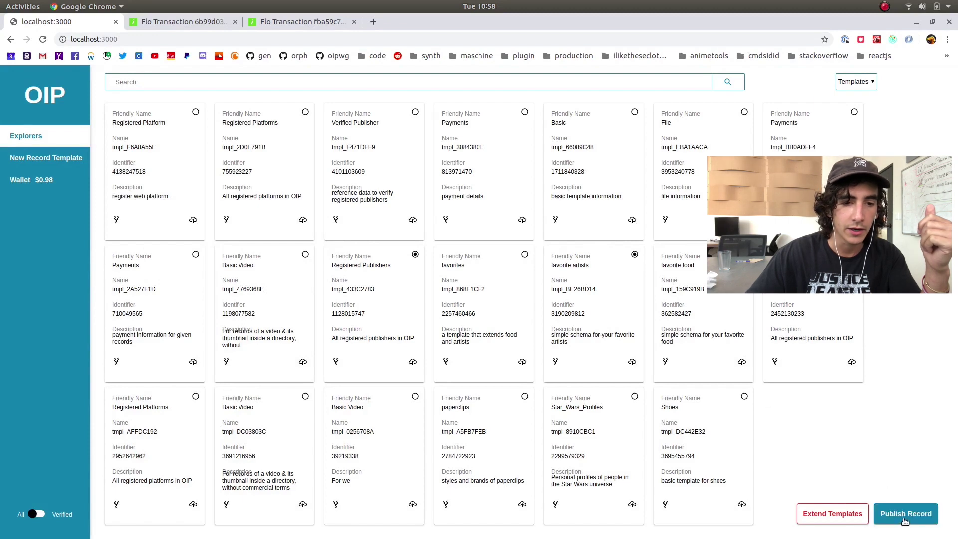
click(905, 519)
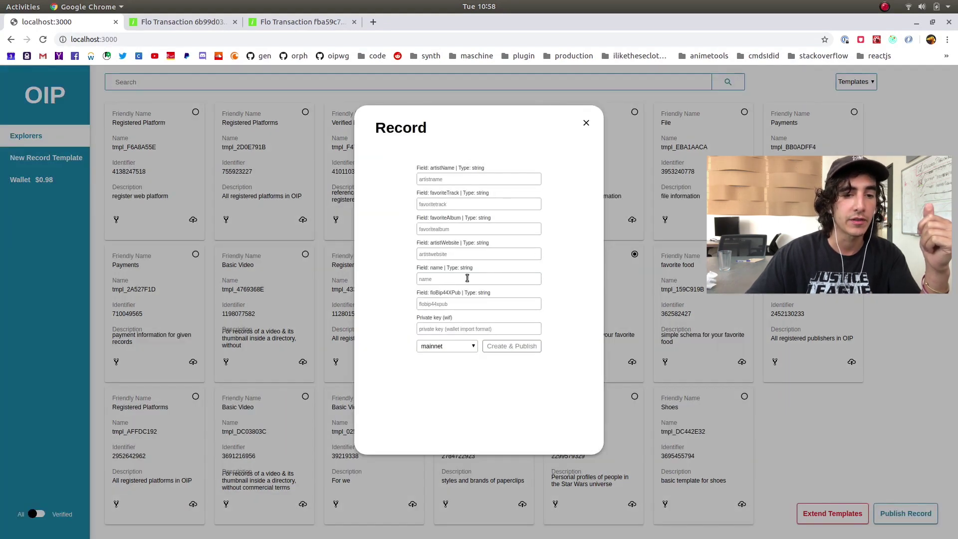
click(587, 122)
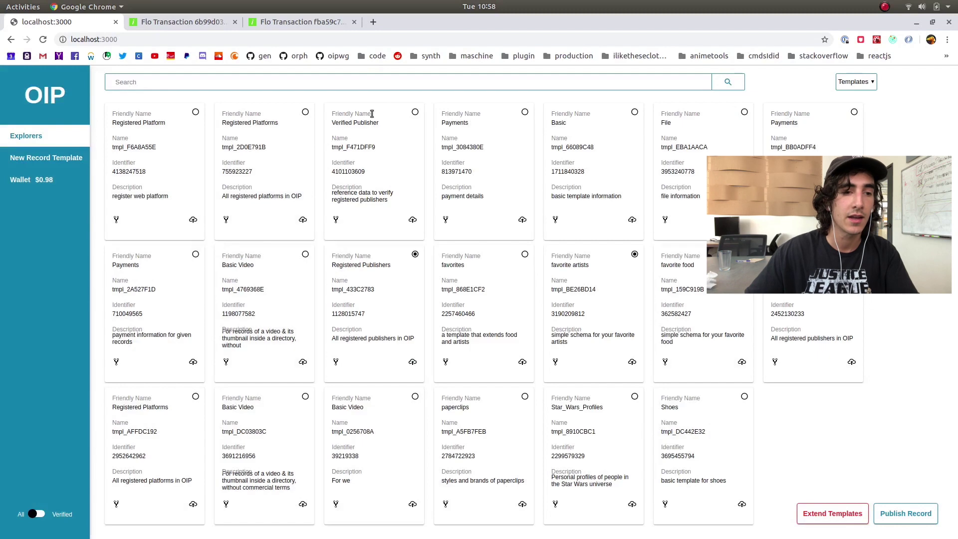
click(855, 82)
click(850, 104)
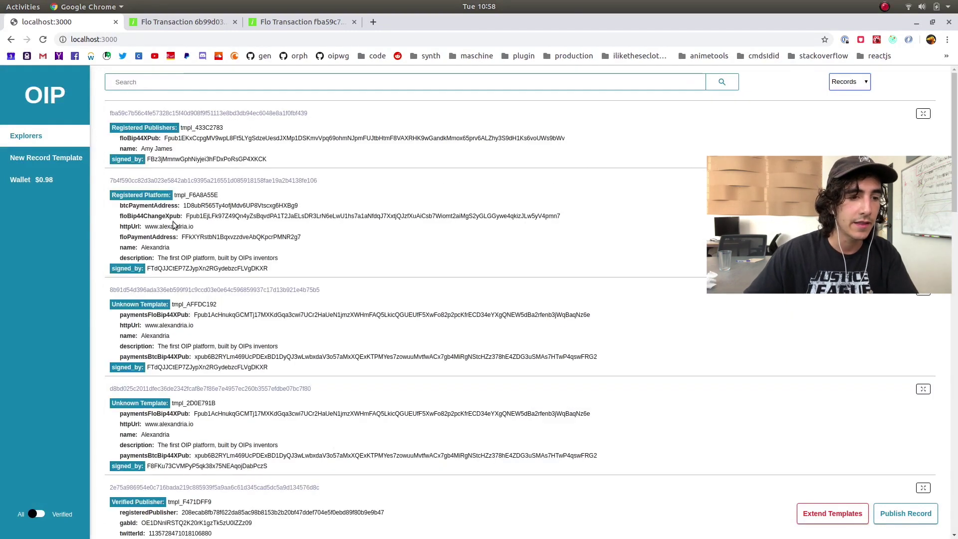
scroll(259, 294, down, 2)
scroll(260, 295, down, 5)
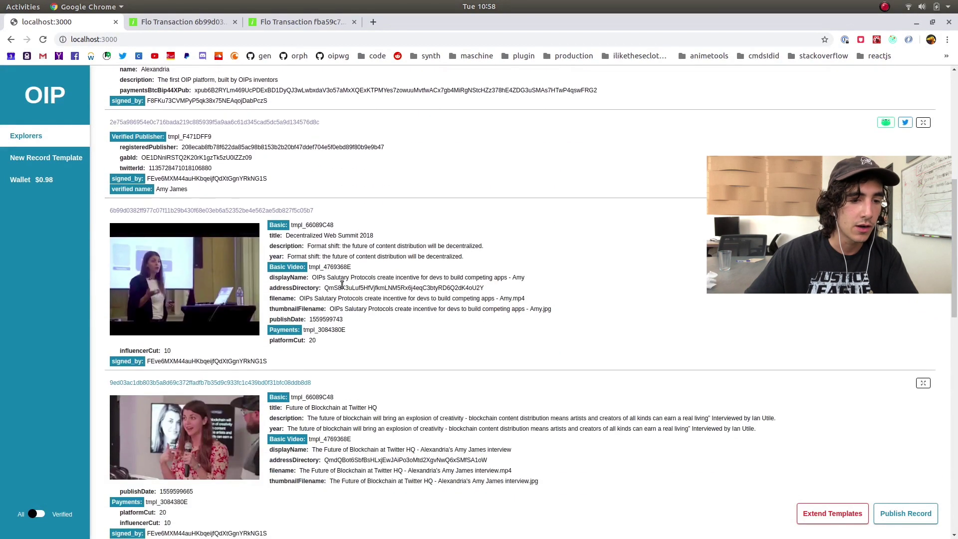
drag(267, 216, 385, 365)
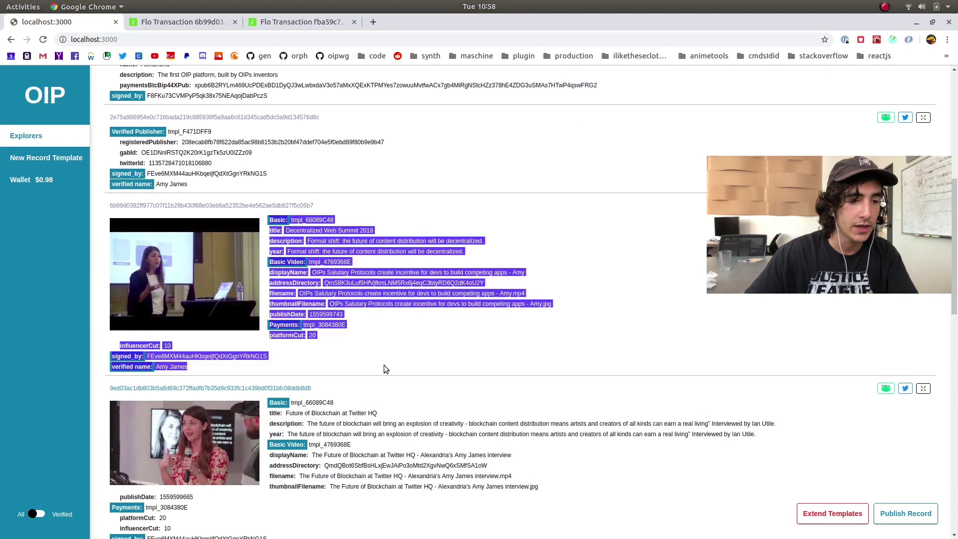
click(385, 364)
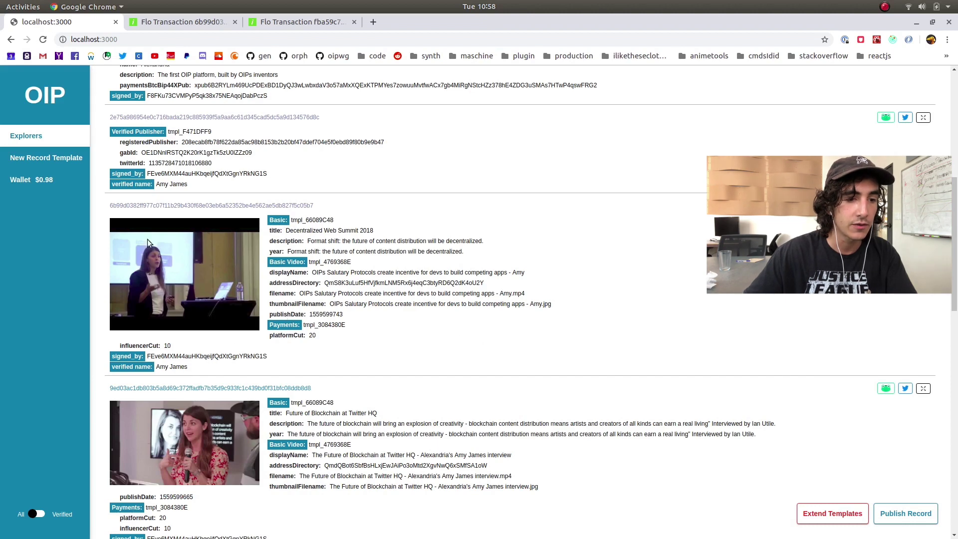
scroll(588, 360, up, 5)
scroll(863, 138, up, 3)
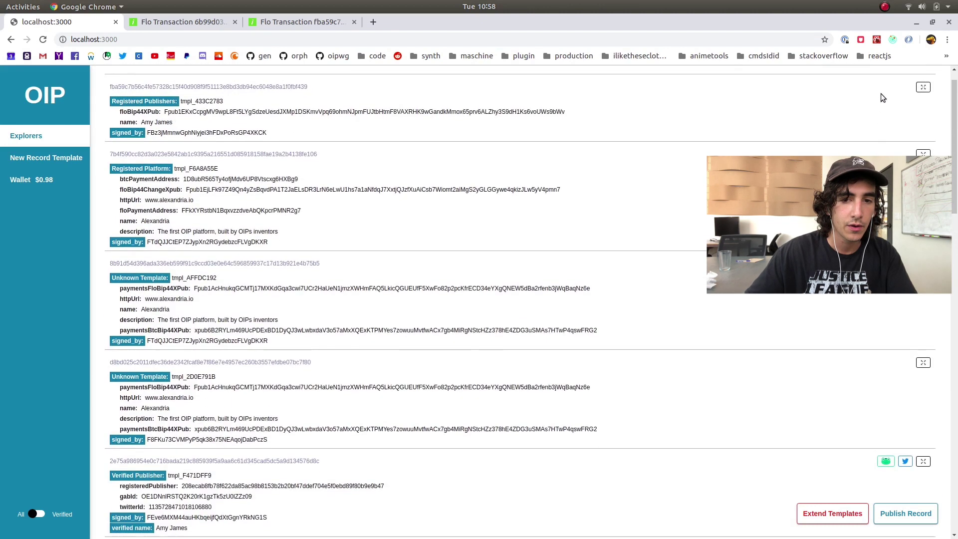
click(864, 84)
click(857, 115)
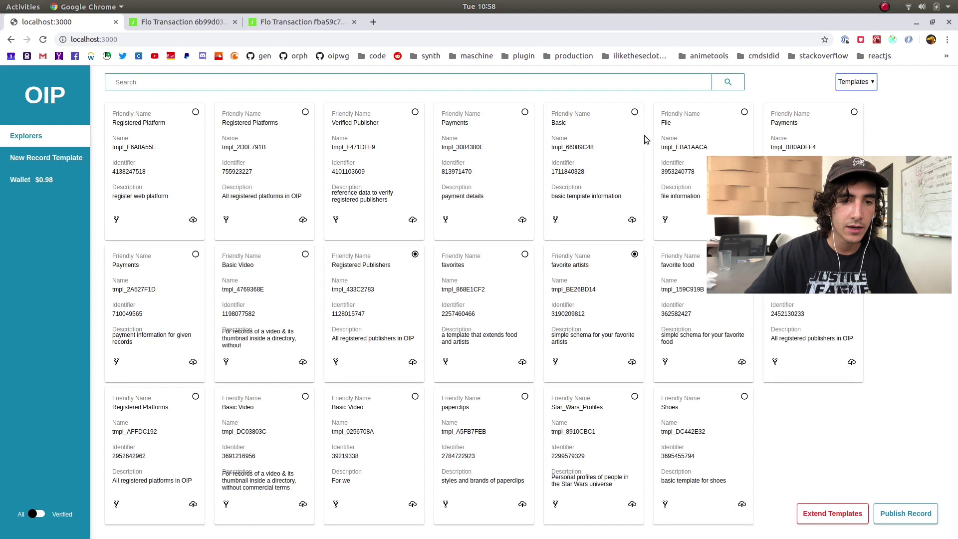
Swap Registered Publishers for Payments and Basic Video, then preview the Basic Video record form
click(416, 254)
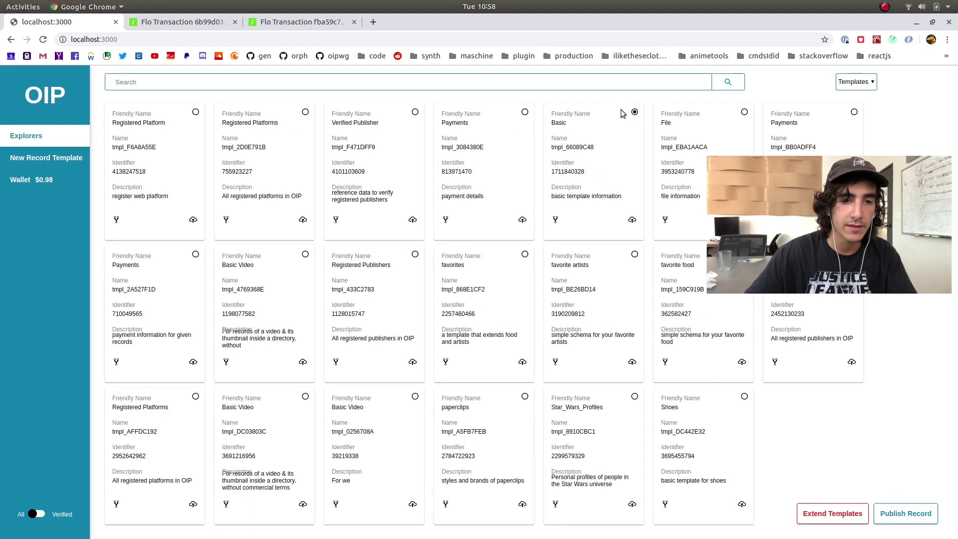
click(524, 113)
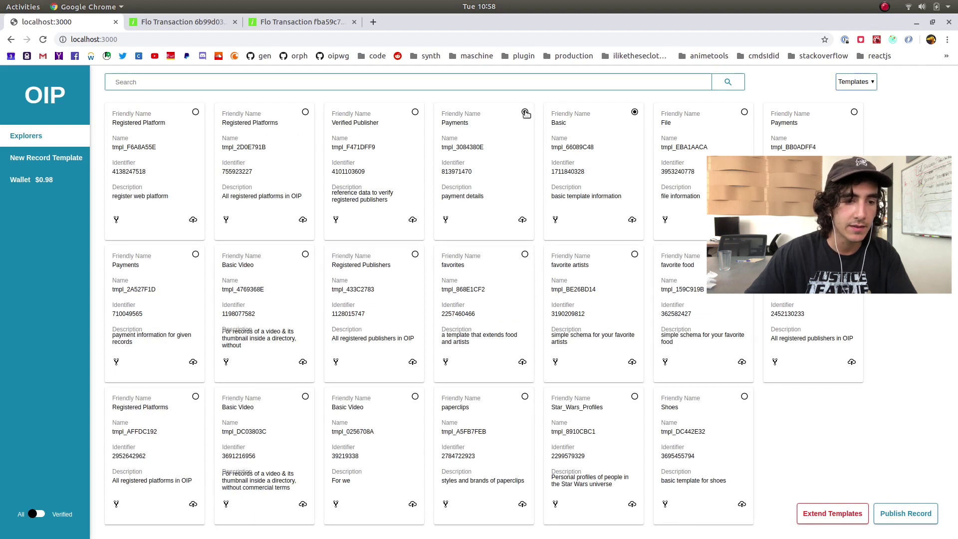
click(305, 255)
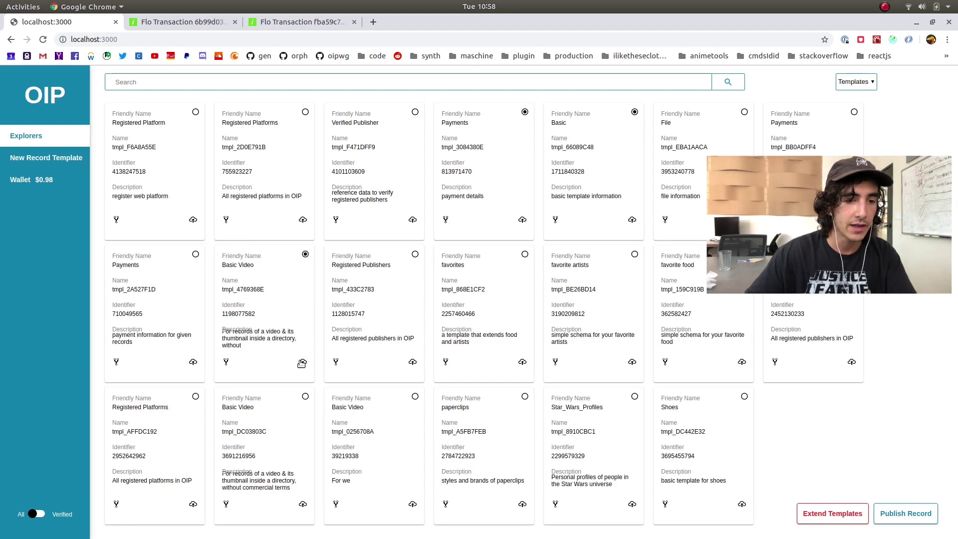
click(303, 362)
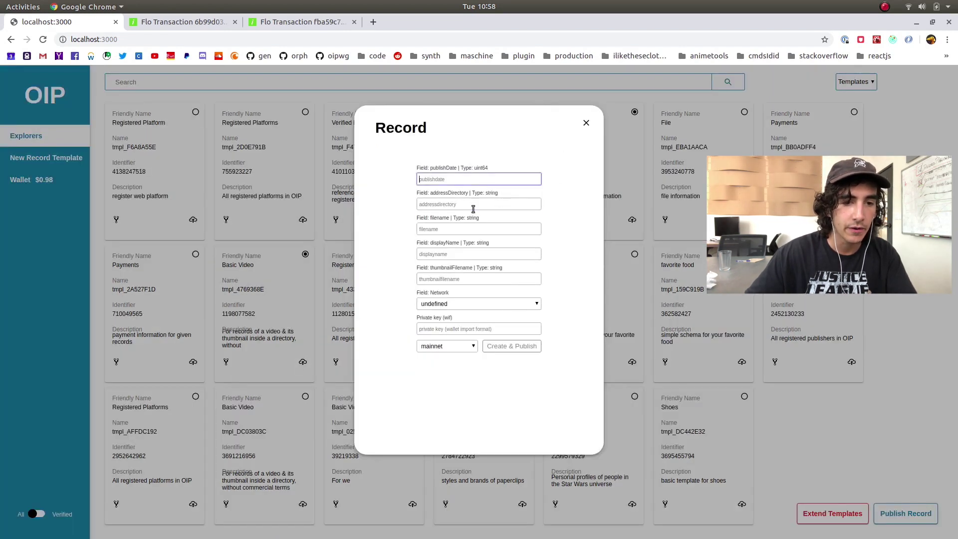
click(591, 128)
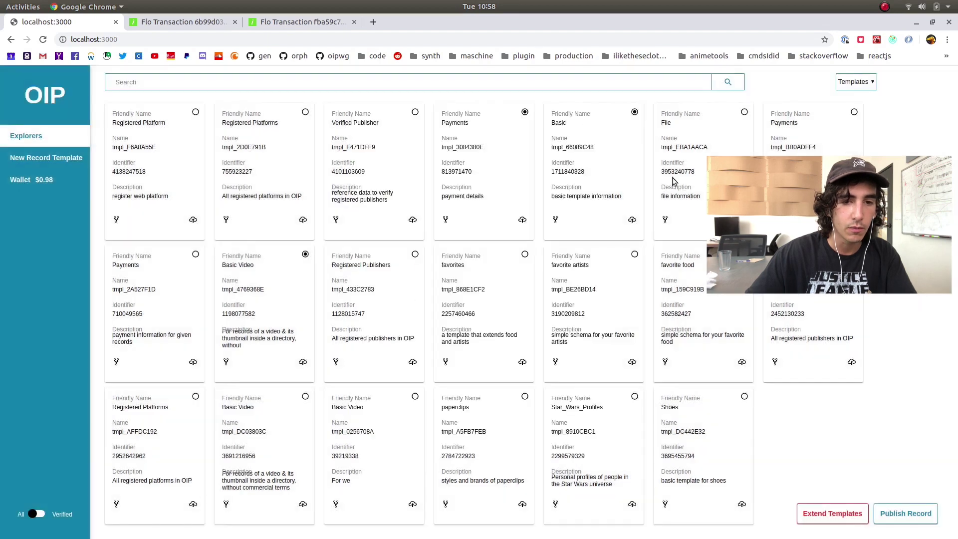
Look through the multi-template publish record form and close it unpublished
click(911, 514)
scroll(484, 237, down, 8)
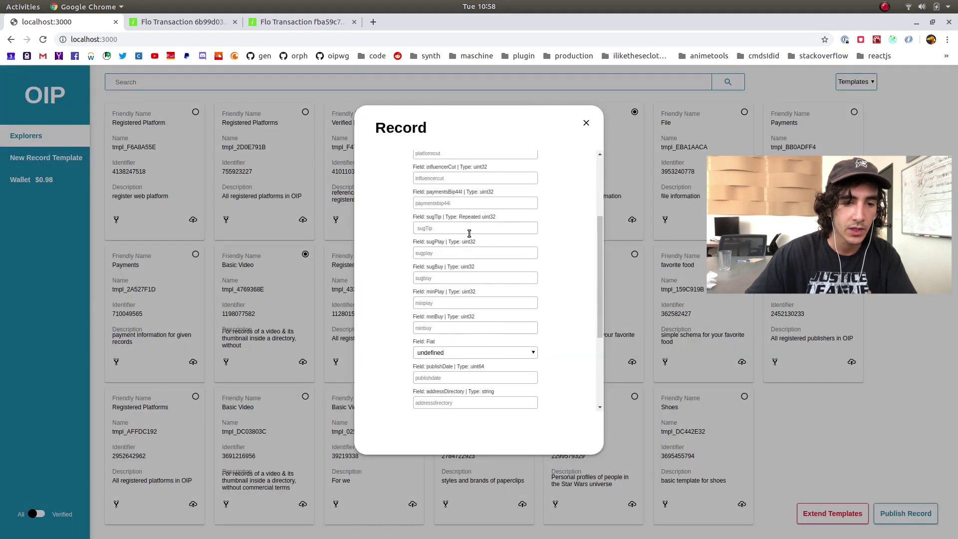
scroll(495, 240, up, 5)
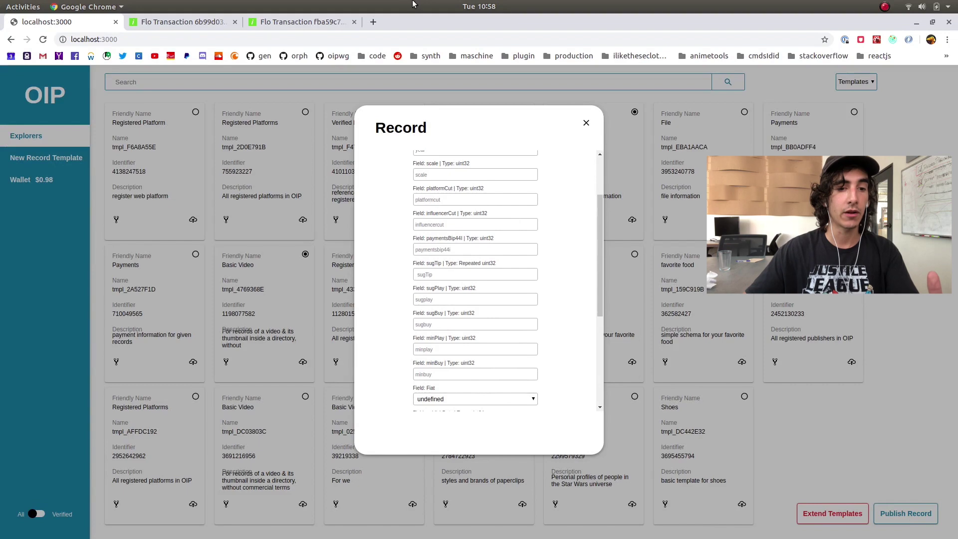
scroll(562, 259, down, 3)
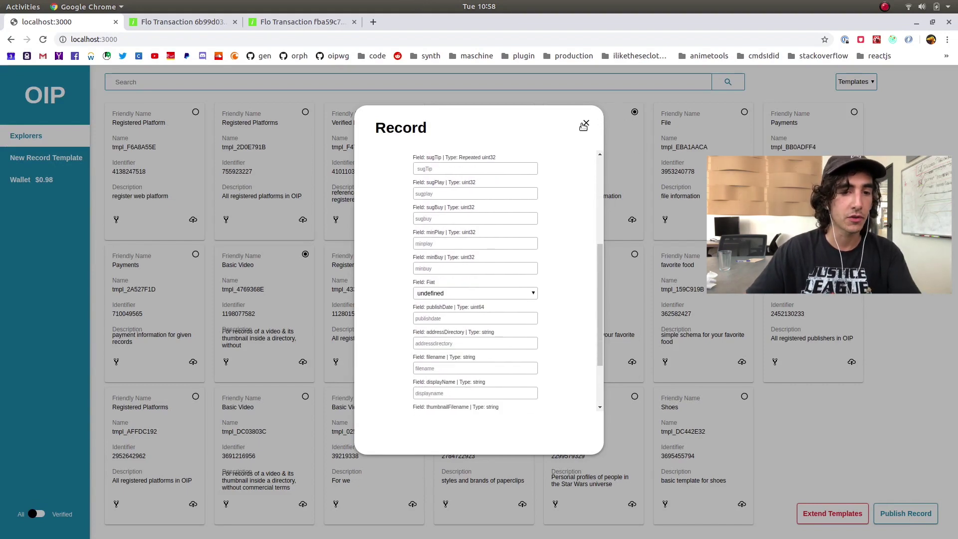
click(587, 123)
click(856, 82)
click(855, 110)
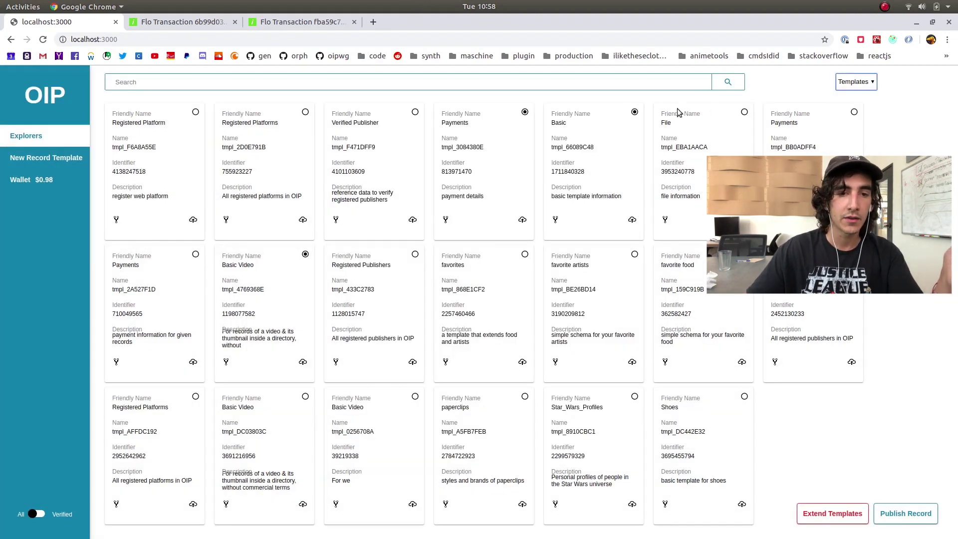
Deselect Payments and Basic Video and bring up the blank New Record Template form
click(525, 113)
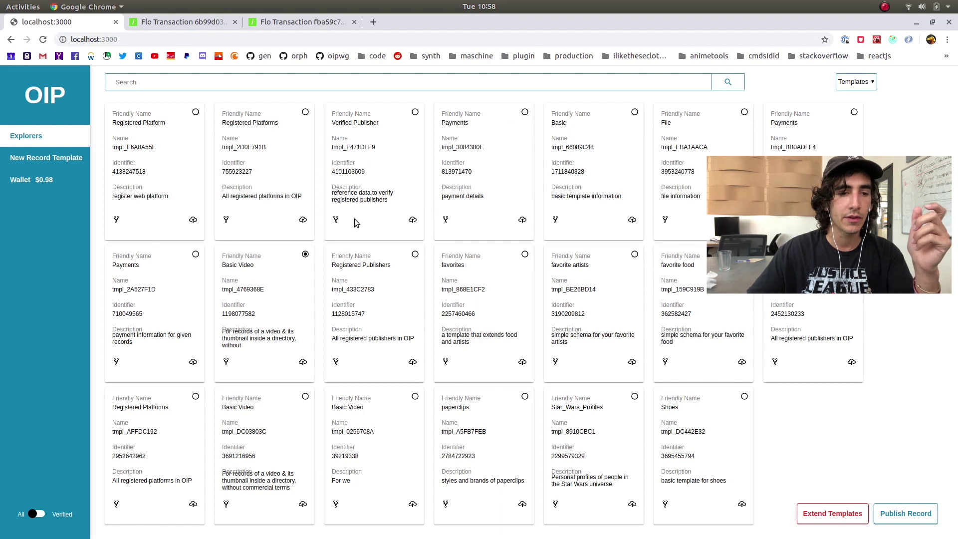
click(306, 256)
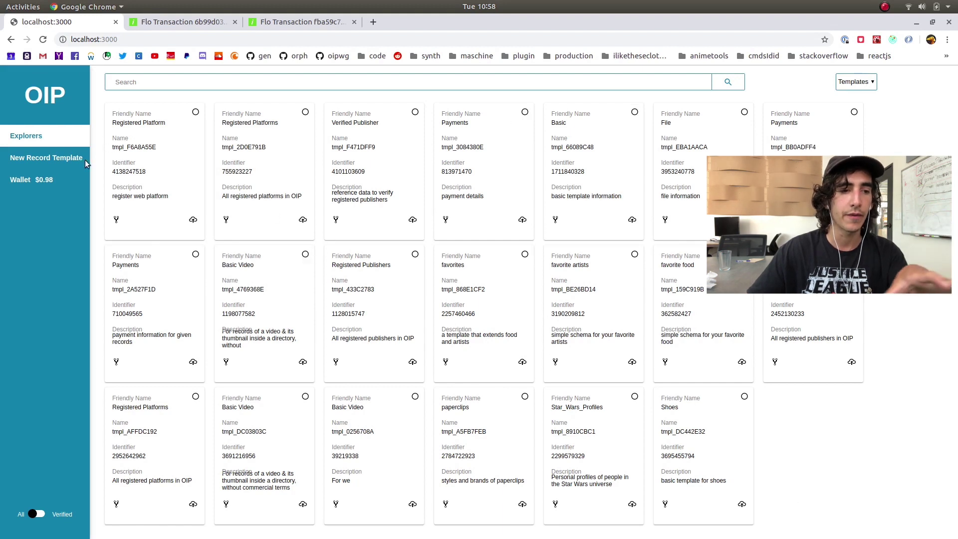
click(68, 160)
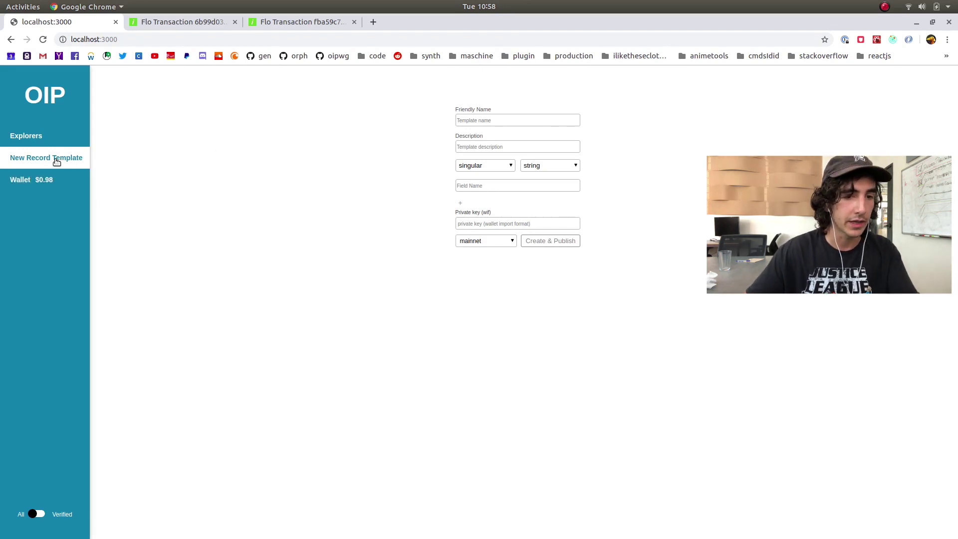
click(76, 140)
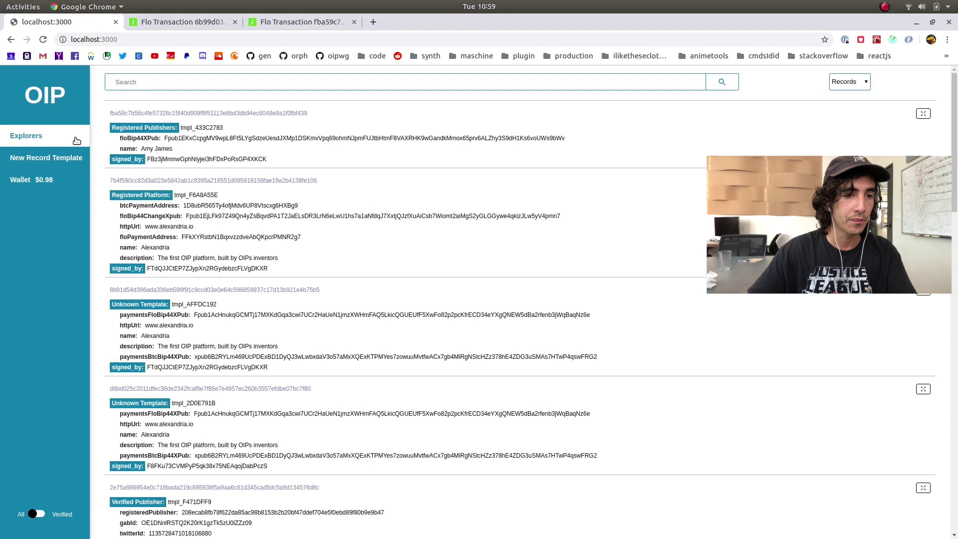
click(859, 81)
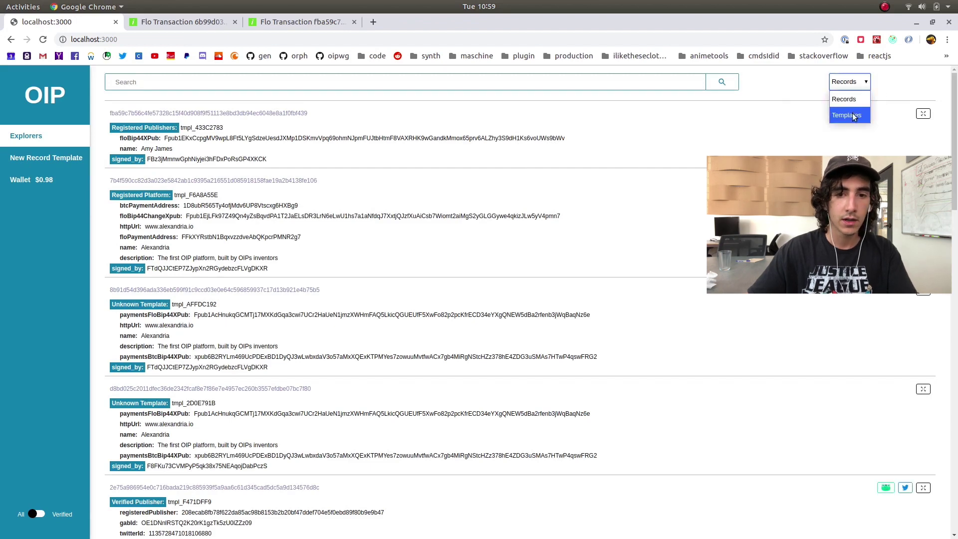
click(855, 114)
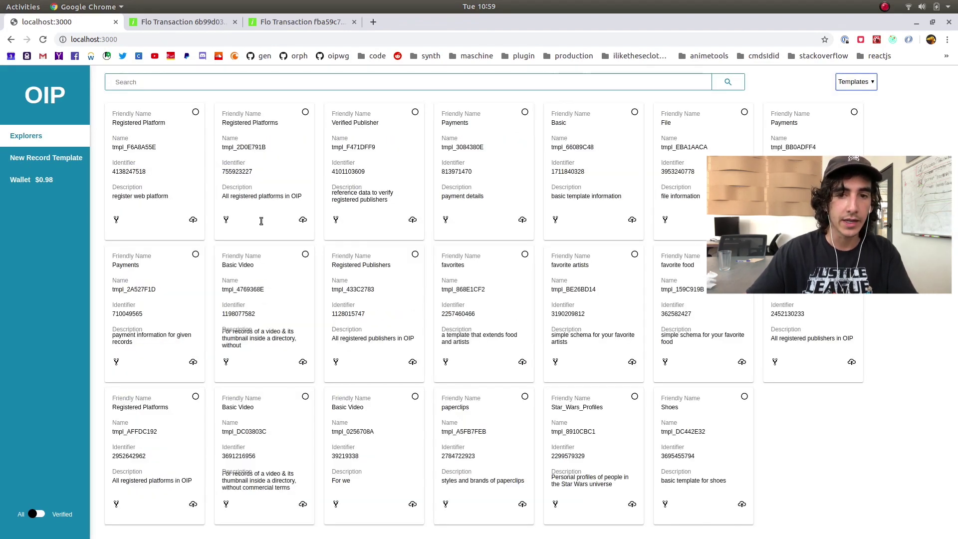
click(195, 221)
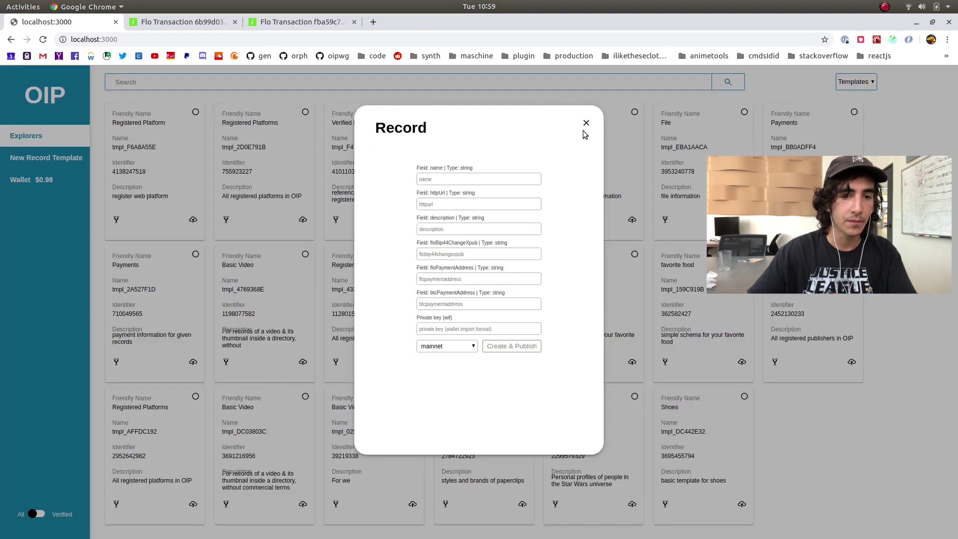
click(586, 124)
click(856, 82)
click(857, 98)
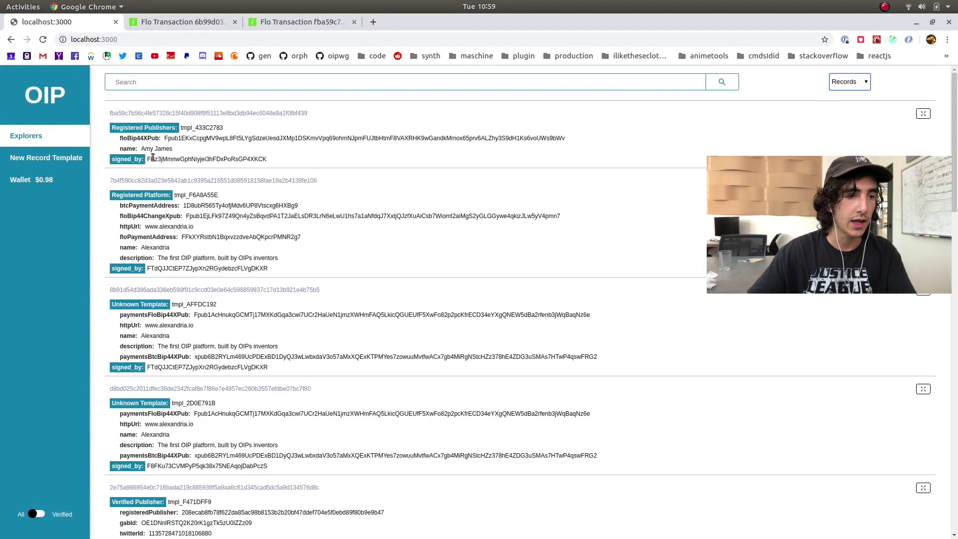
click(37, 158)
click(532, 118)
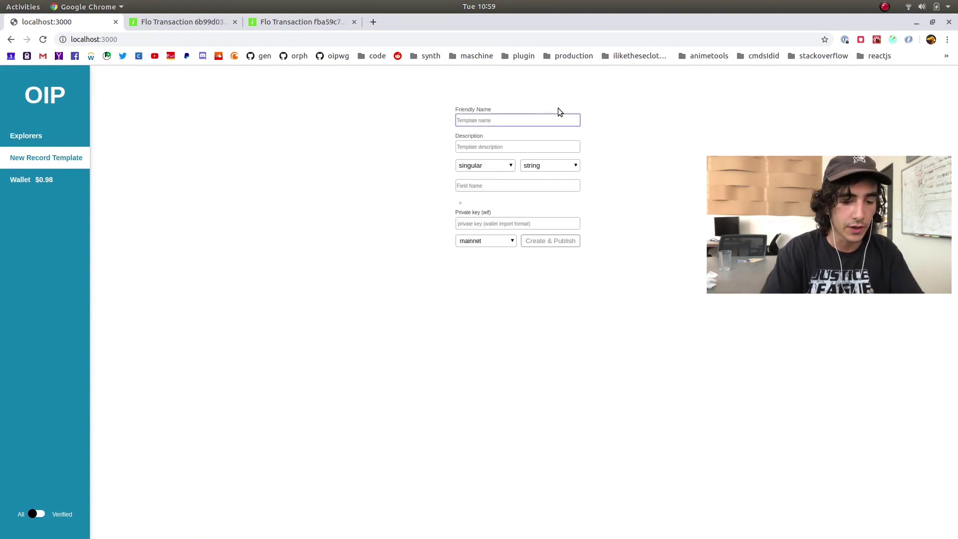
Name the template 'Music Track', describe it 'define a music track', and add field songName
text(Musi)
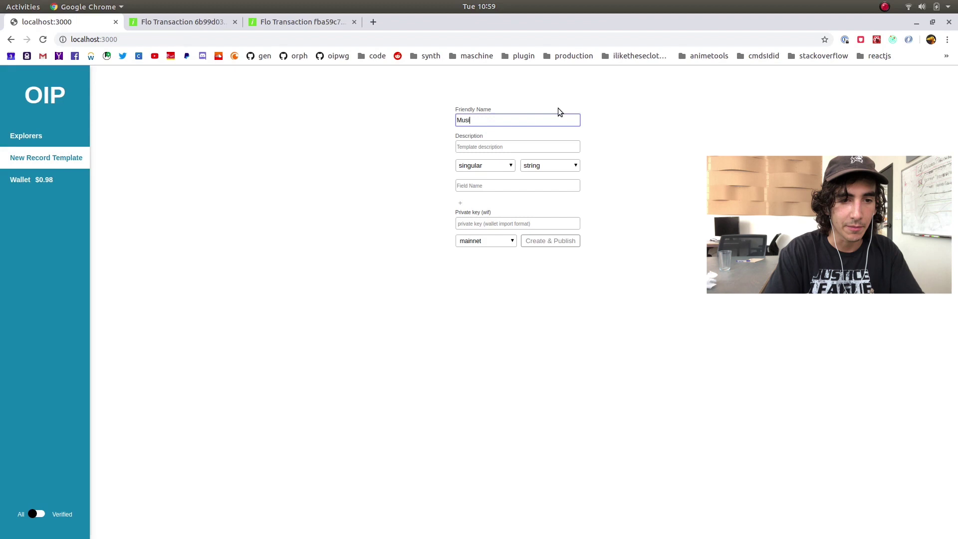
text(c)
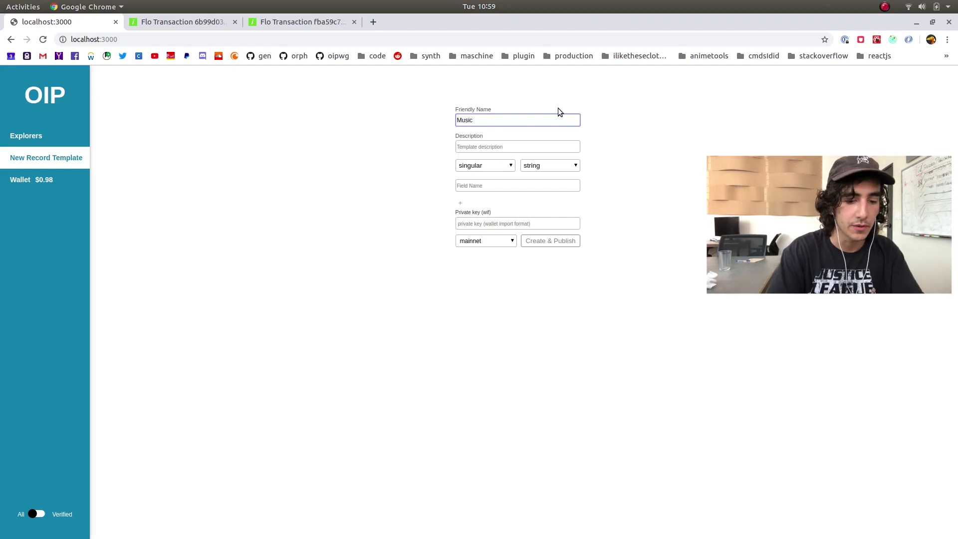
key(ctrl+a)
key(BackSpace)
text(Tra)
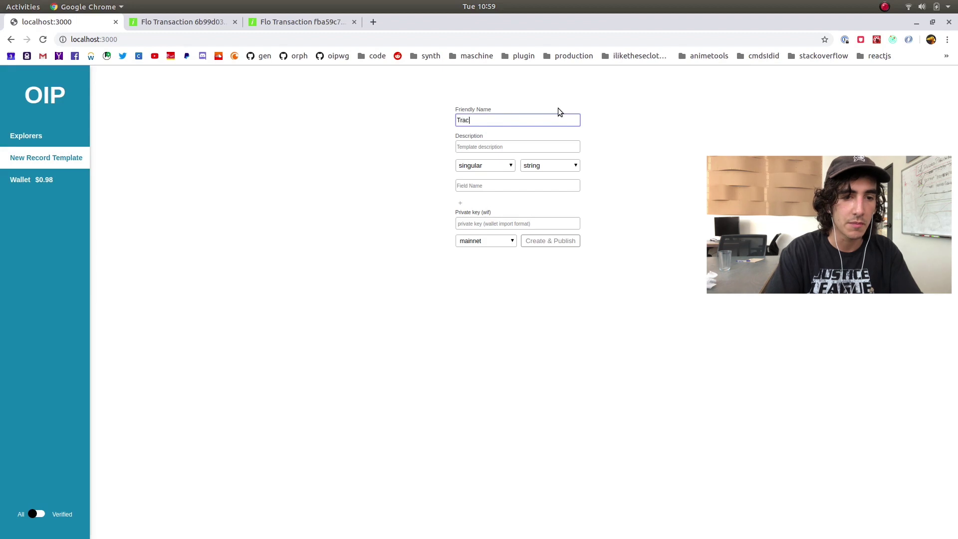
key(ctrl+a)
text(Music)
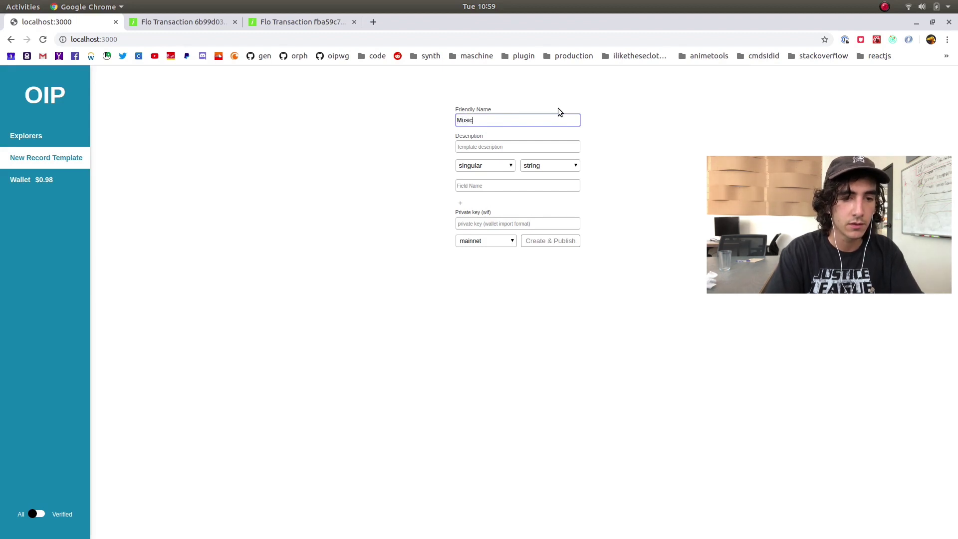
text( Track)
key(Tab)
text(de)
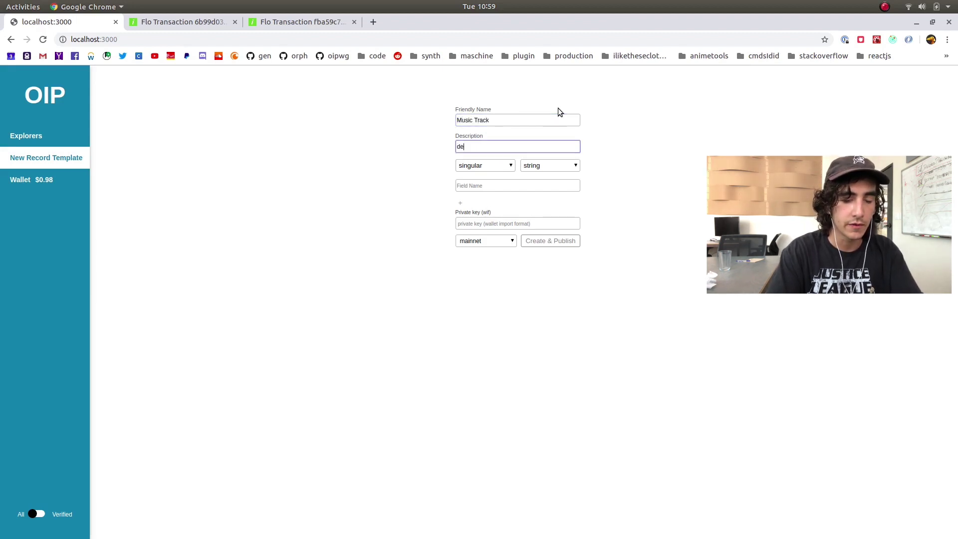
text(fine a music )
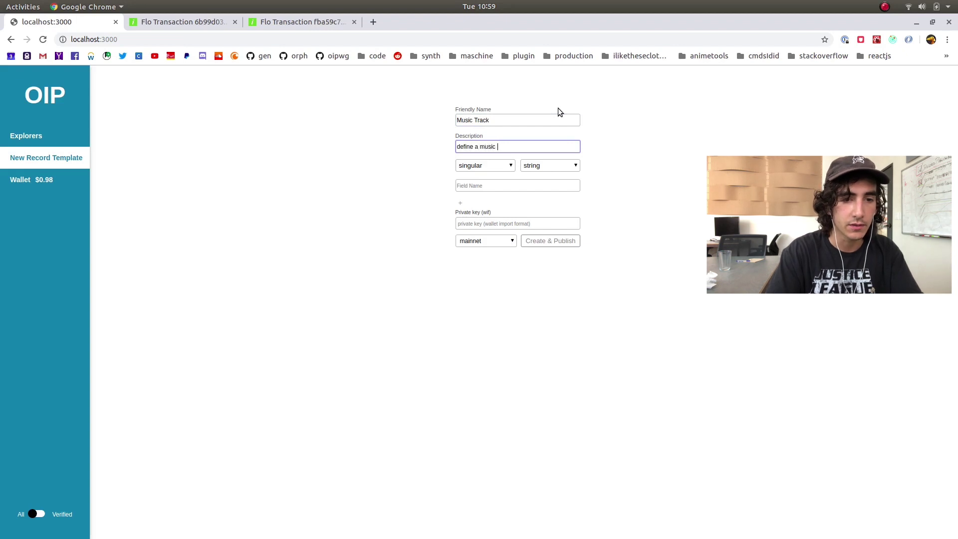
text(track)
key(Tab)
key(Tab)
key(Tab)
text(name)
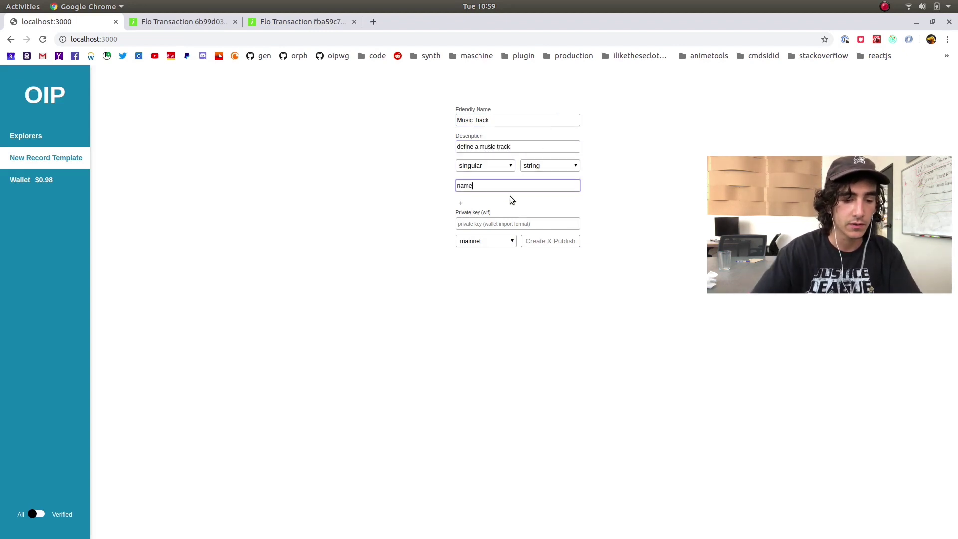
key(ctrl+a)
text(songName)
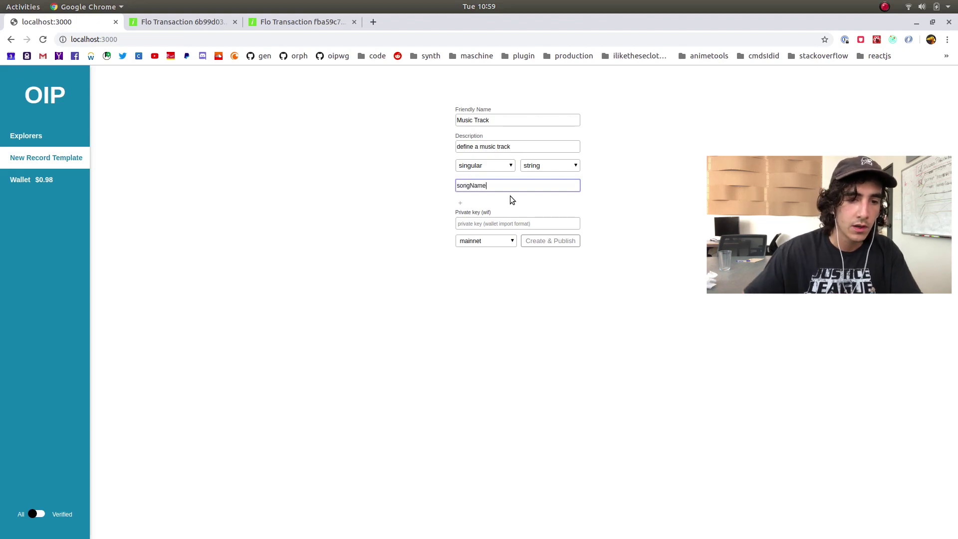
Add a second field, createdBy, set to repeated, and pick its data type
click(460, 203)
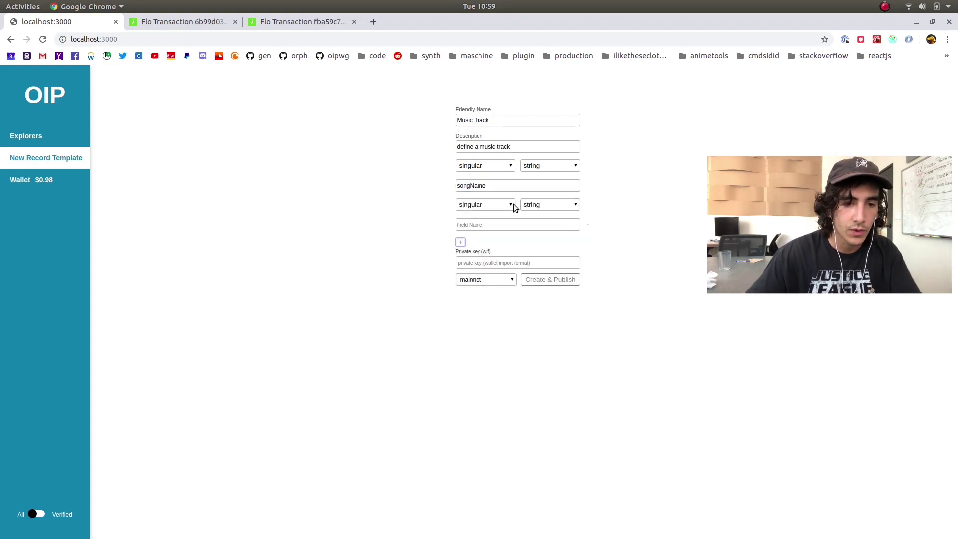
click(502, 225)
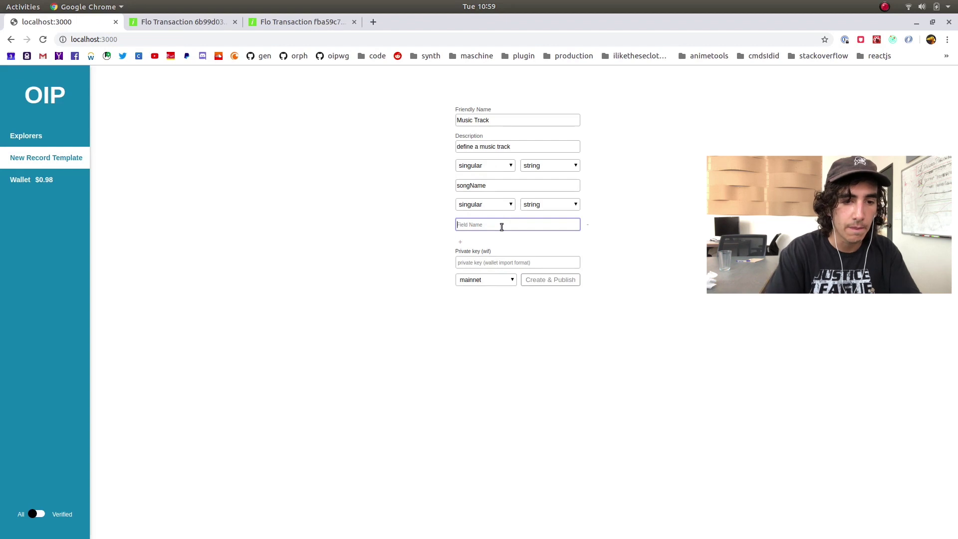
text(createdBy)
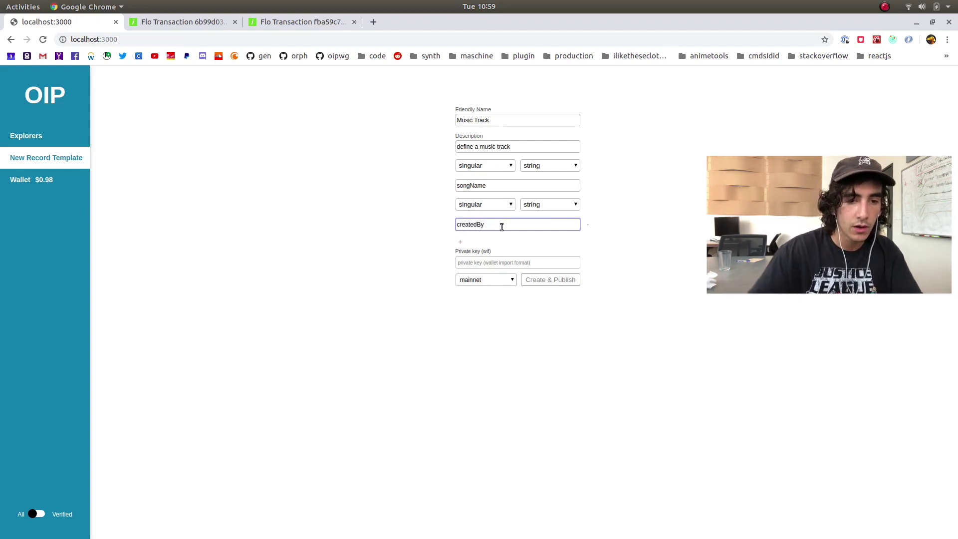
click(484, 205)
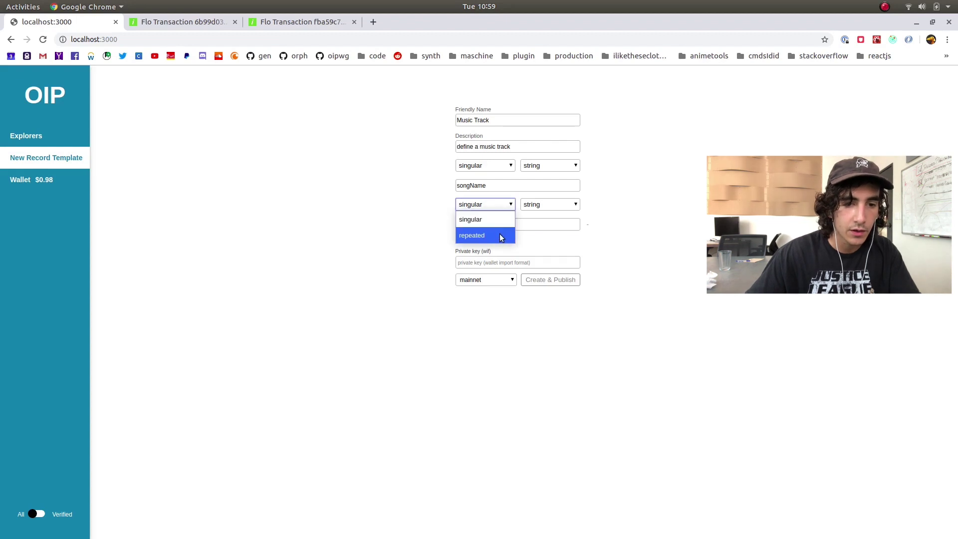
click(499, 235)
click(552, 206)
click(615, 215)
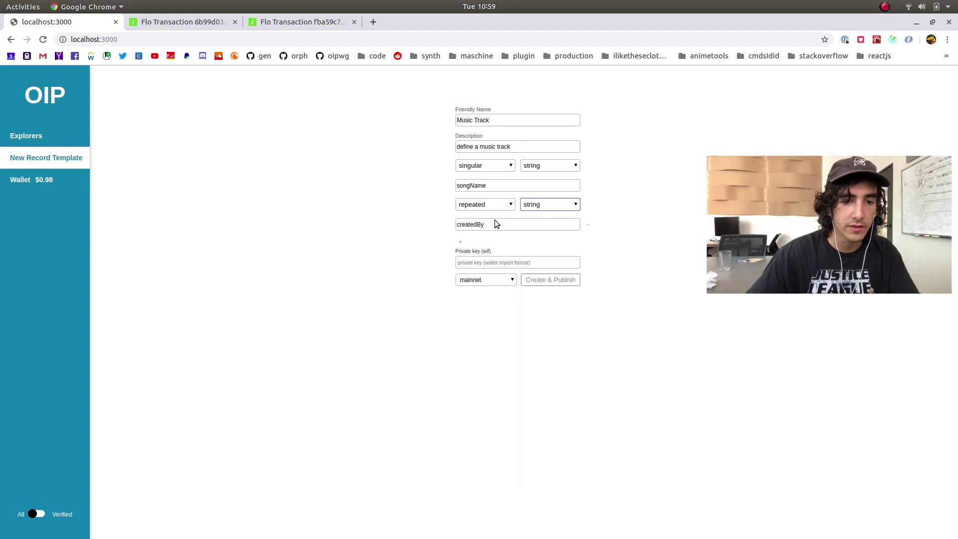
Add a repeated producedBy field and begin a performedBy field
click(460, 245)
click(496, 263)
text(producedBy)
click(460, 281)
click(495, 245)
click(487, 270)
click(505, 303)
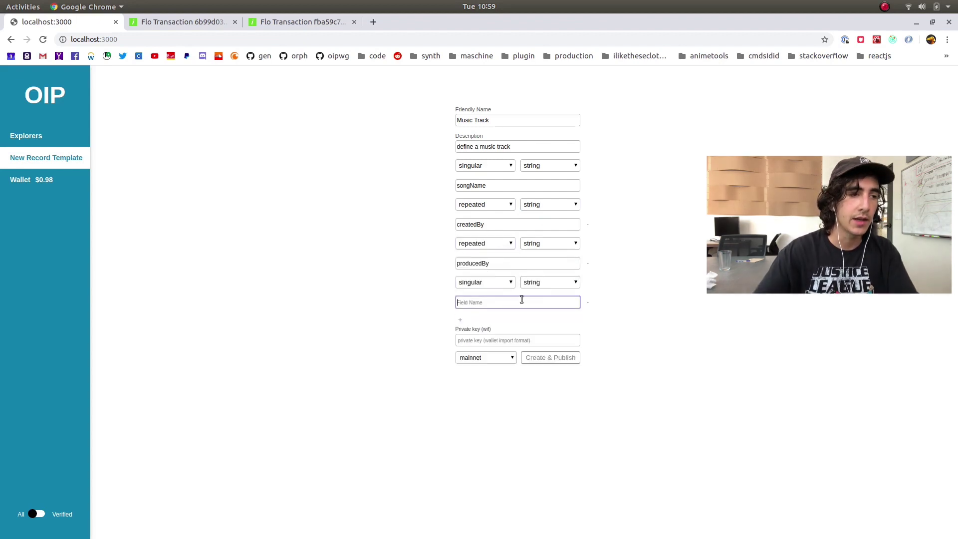
text(perfom)
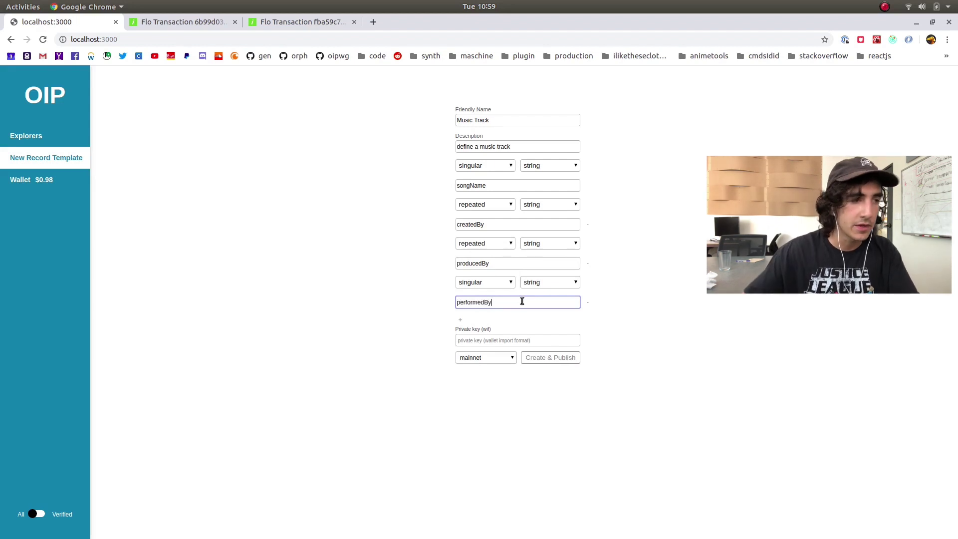
key(alt+Tab)
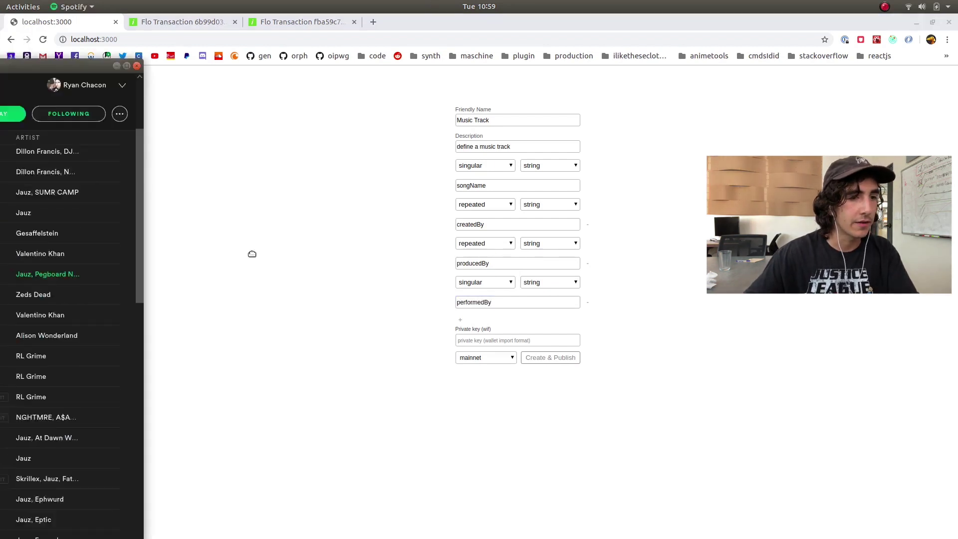
right_click(537, 323)
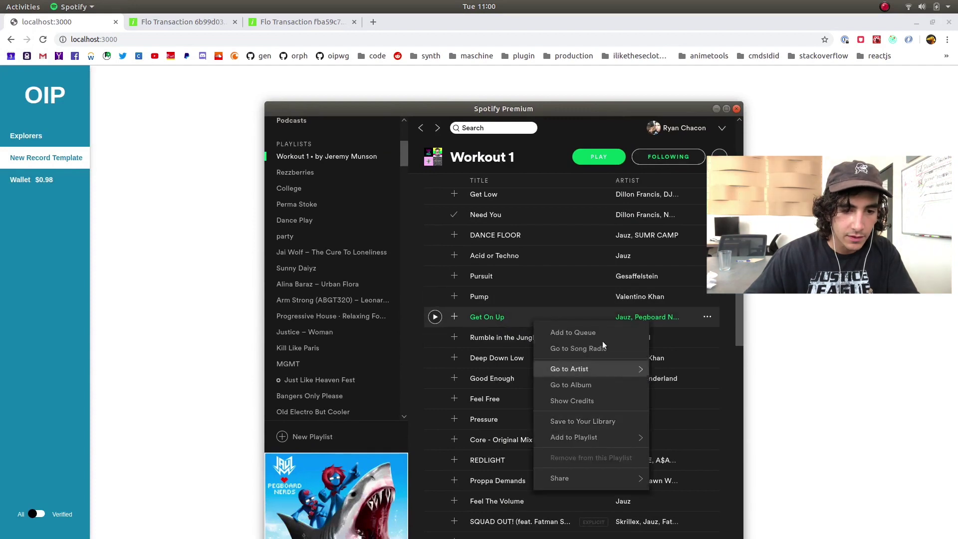
click(601, 396)
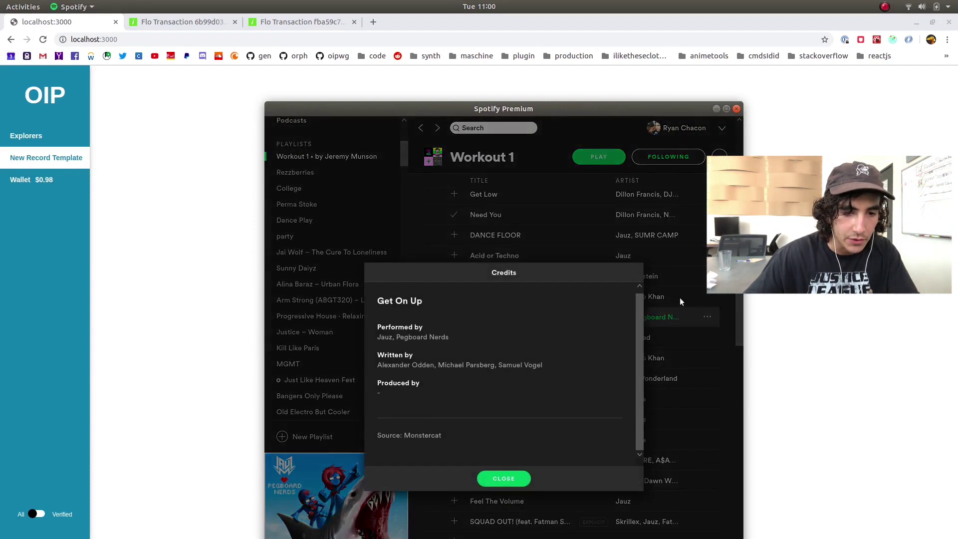
click(505, 479)
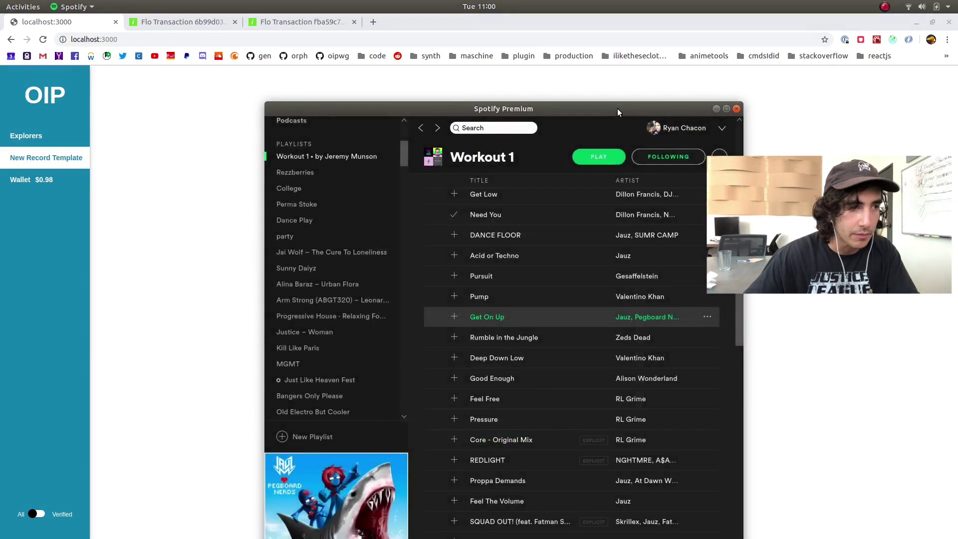
key(alt+Tab)
double_click(502, 224)
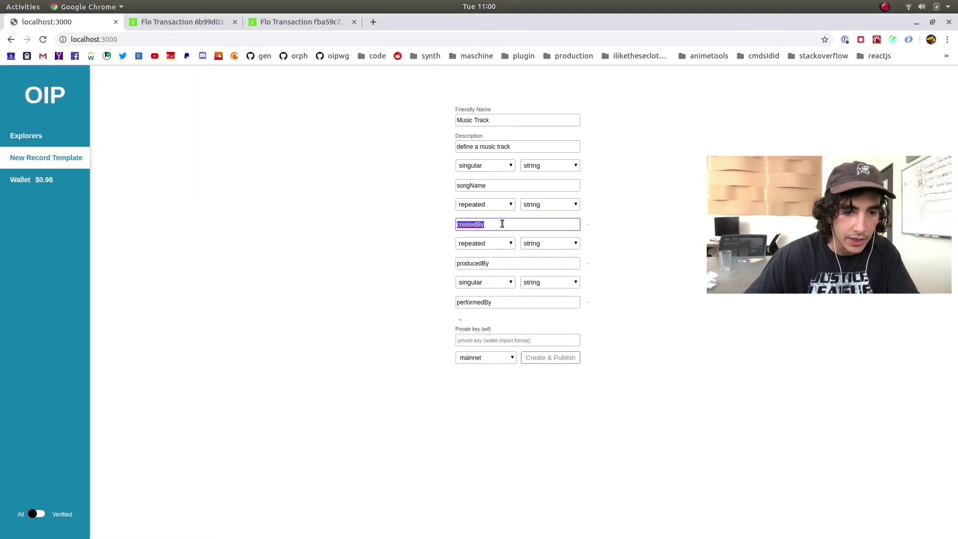
Rename createdBy to writtenBy and paste the private key from the key file
text(written)
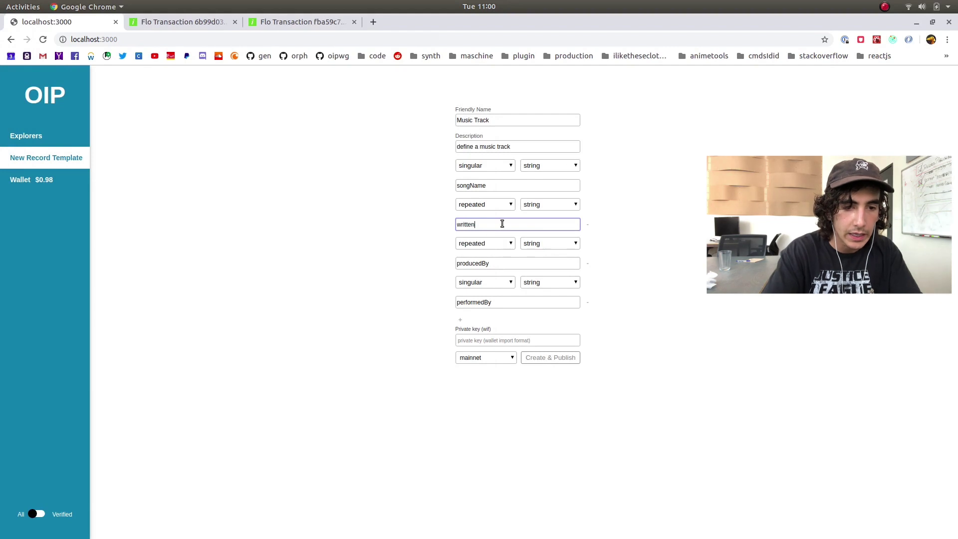
click(503, 344)
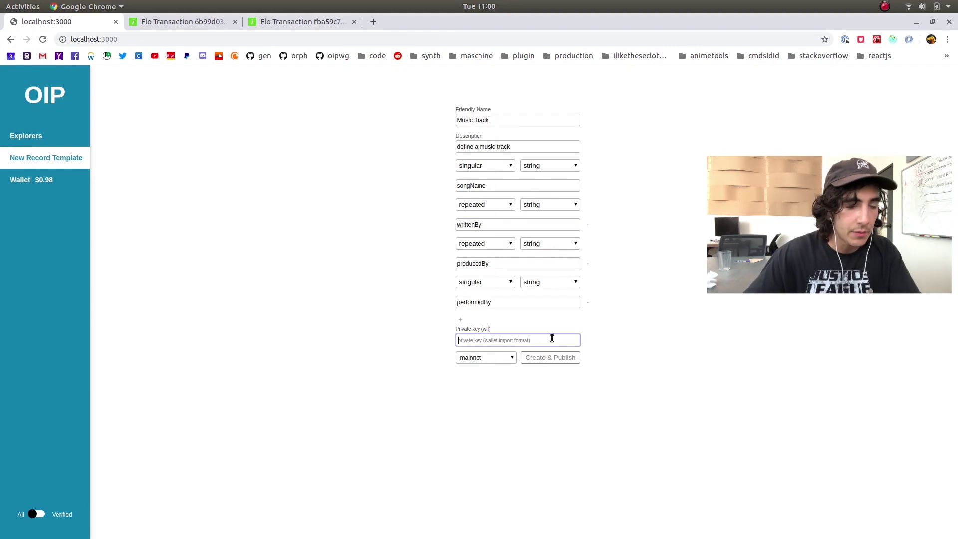
mouse_move(209, 537)
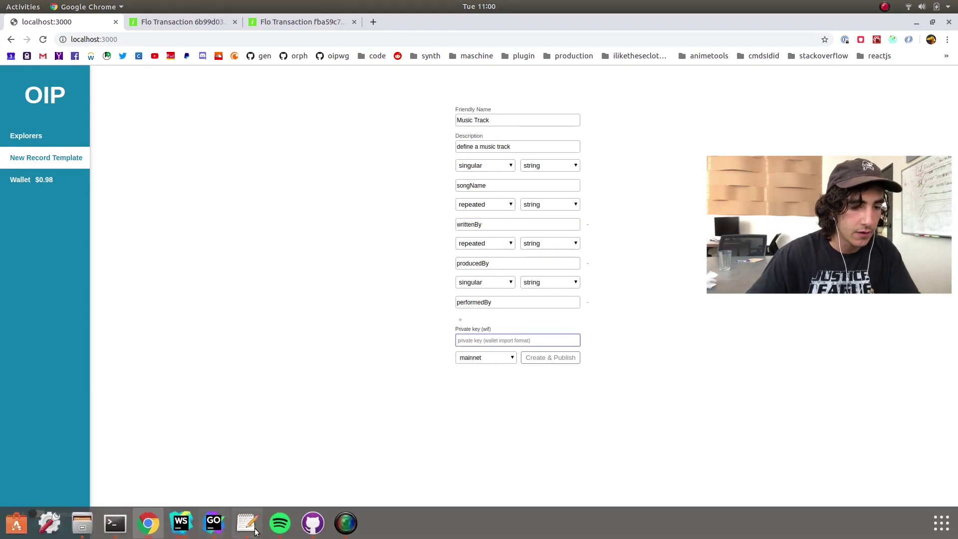
click(246, 523)
drag(325, 54, 256, 92)
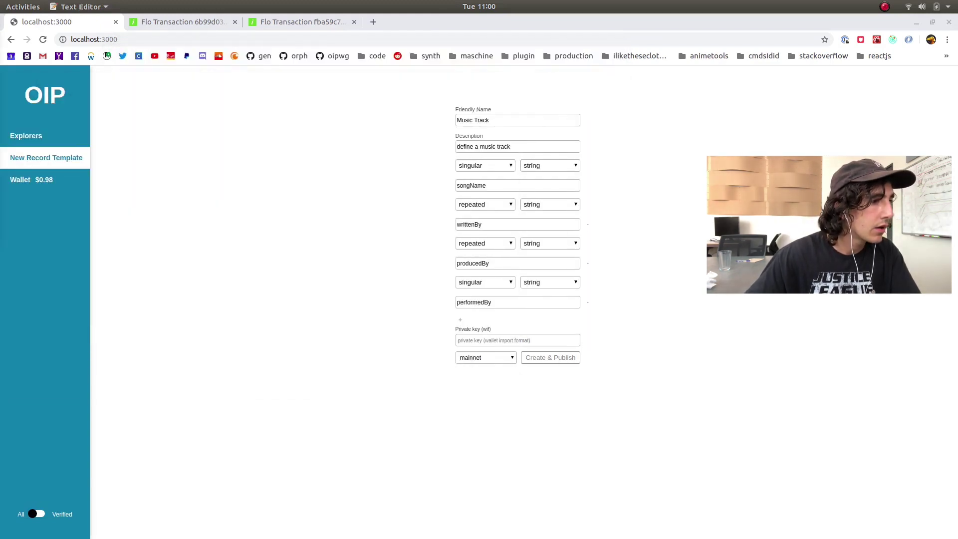
click(519, 340)
key(ctrl+v)
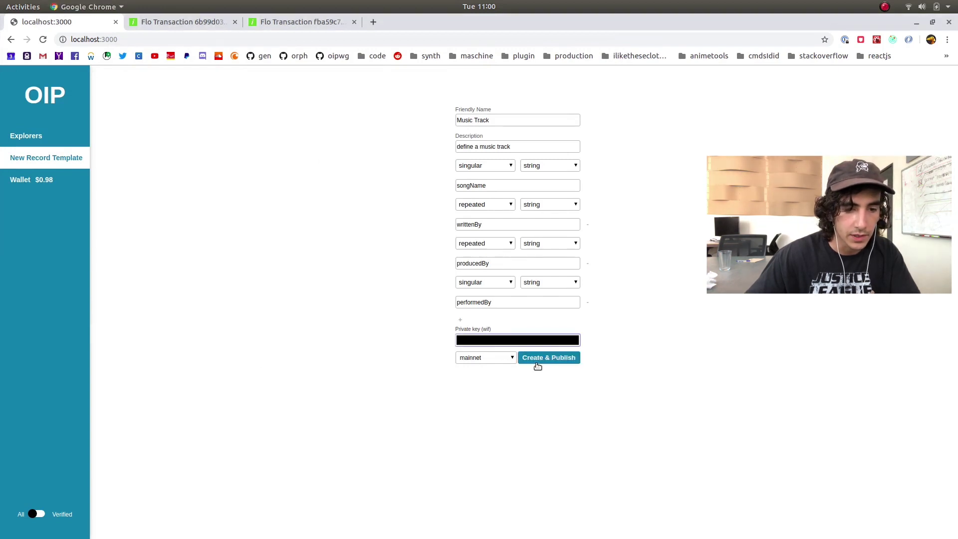
Open Chrome DevTools on the page via Inspect
right_click(379, 331)
click(438, 484)
right_click(392, 350)
click(421, 494)
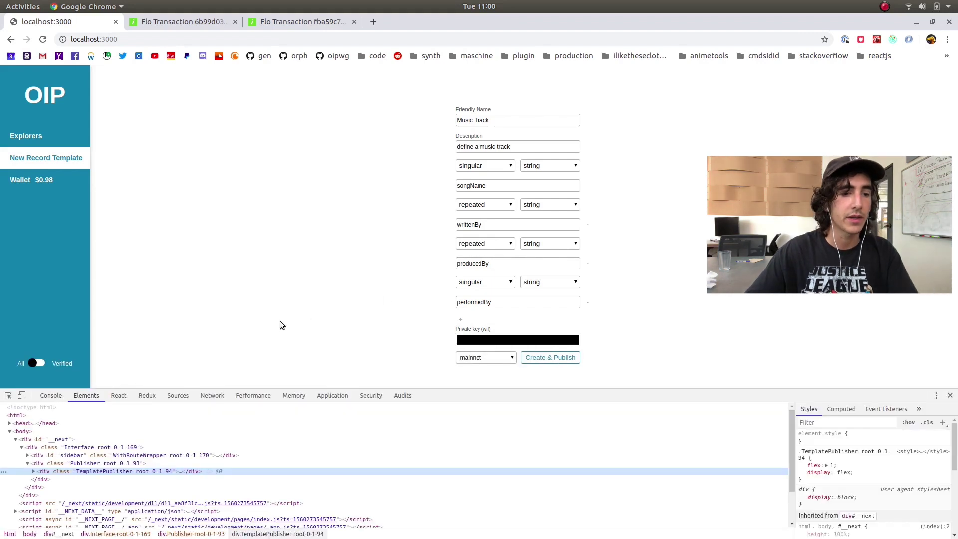
Show the DevTools console and copy the transaction hash from its Success line
click(54, 396)
click(564, 358)
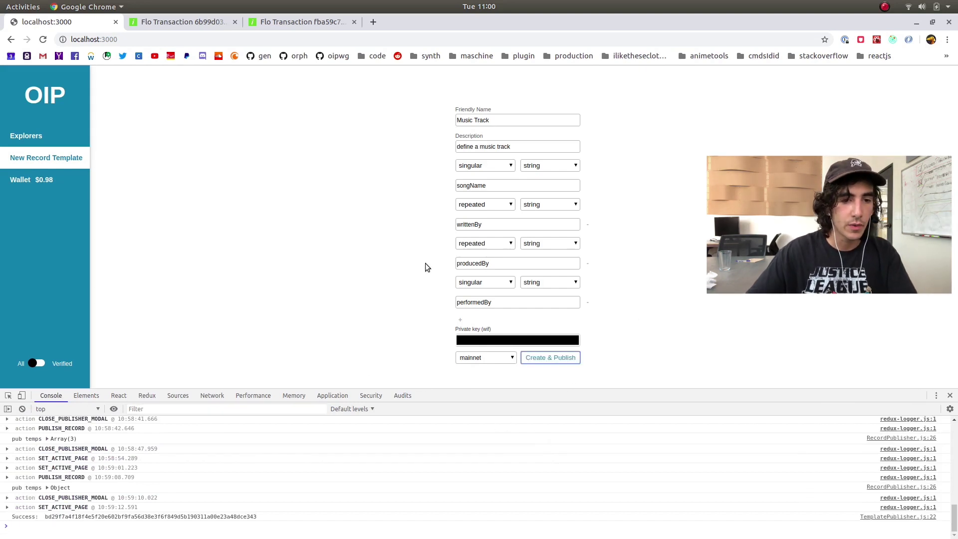
double_click(176, 517)
right_click(178, 519)
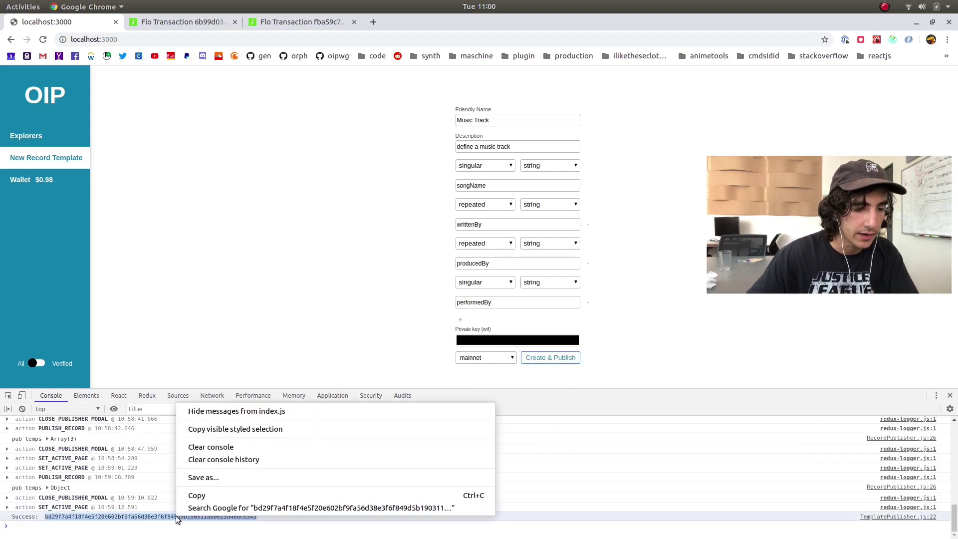
click(226, 495)
Load the copied transaction id in the Flosight tab, then return to OIP Explorer's records list
click(295, 28)
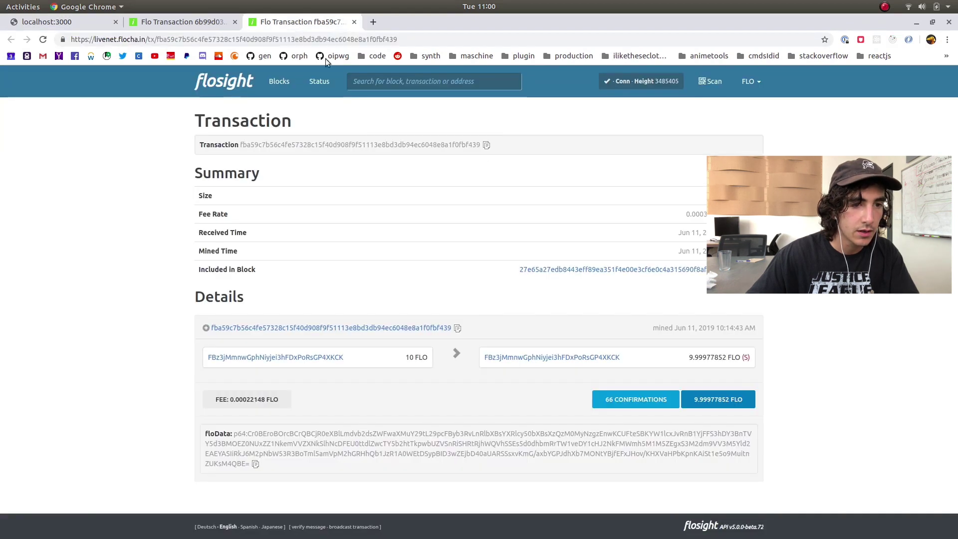
double_click(342, 40)
key(ctrl+v)
key(Return)
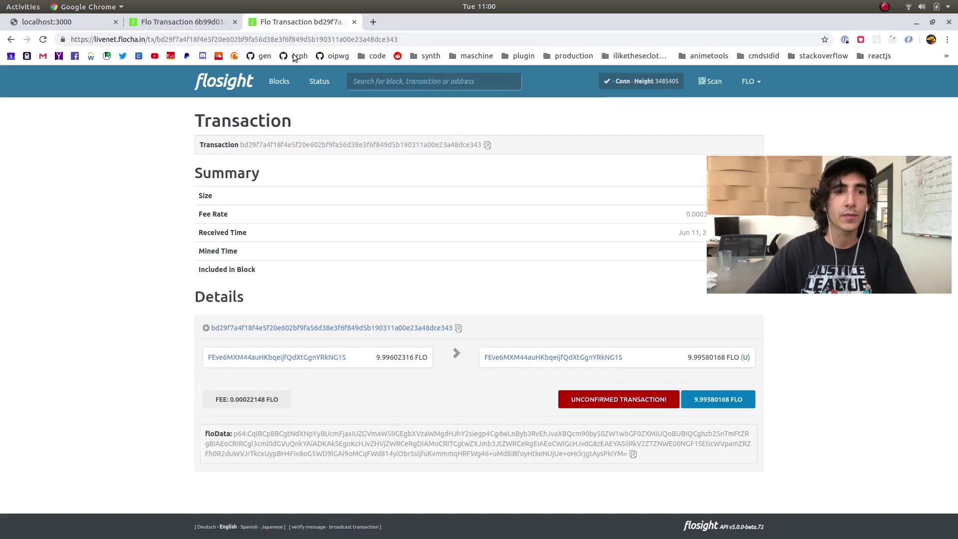
key(ctrl+1)
click(75, 137)
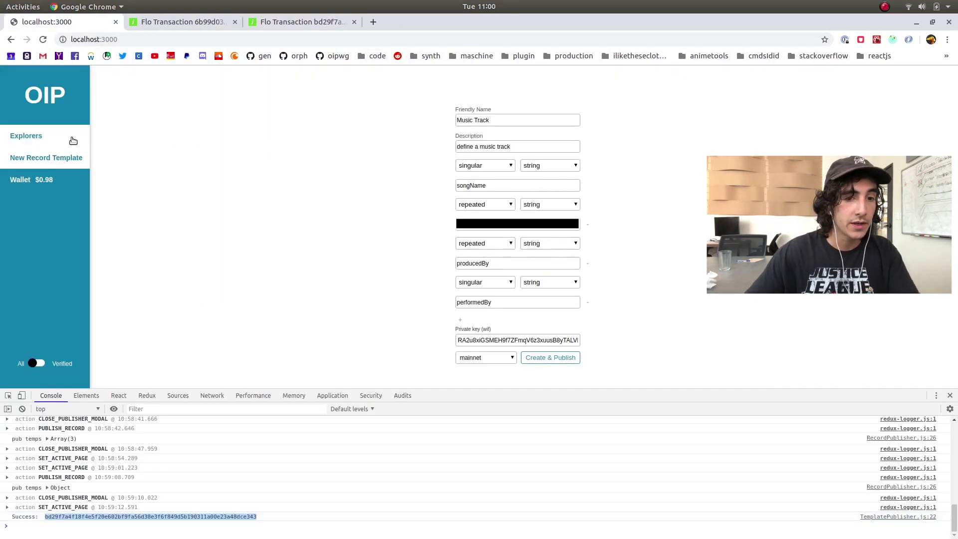
Close DevTools, list Templates then Records again, and go to the Wallet page
click(950, 395)
click(851, 82)
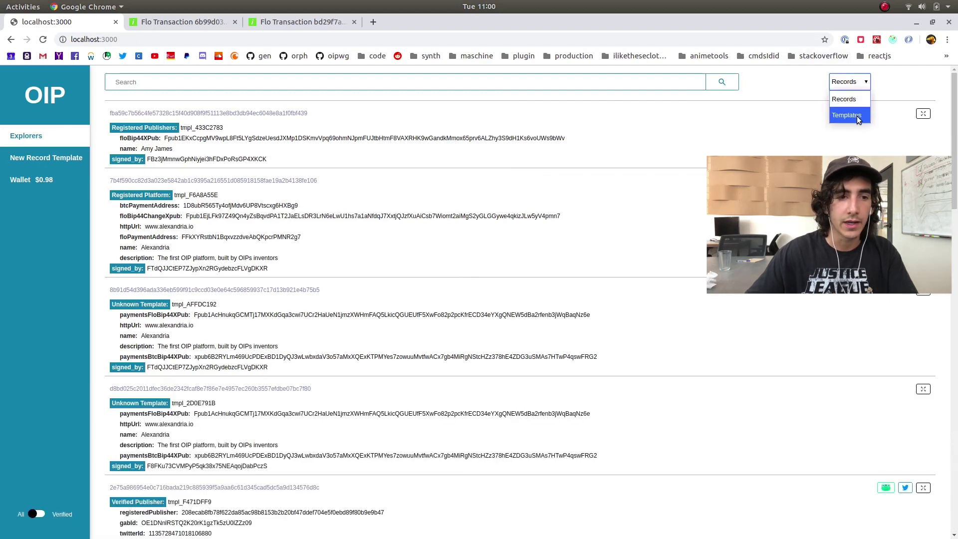
click(849, 116)
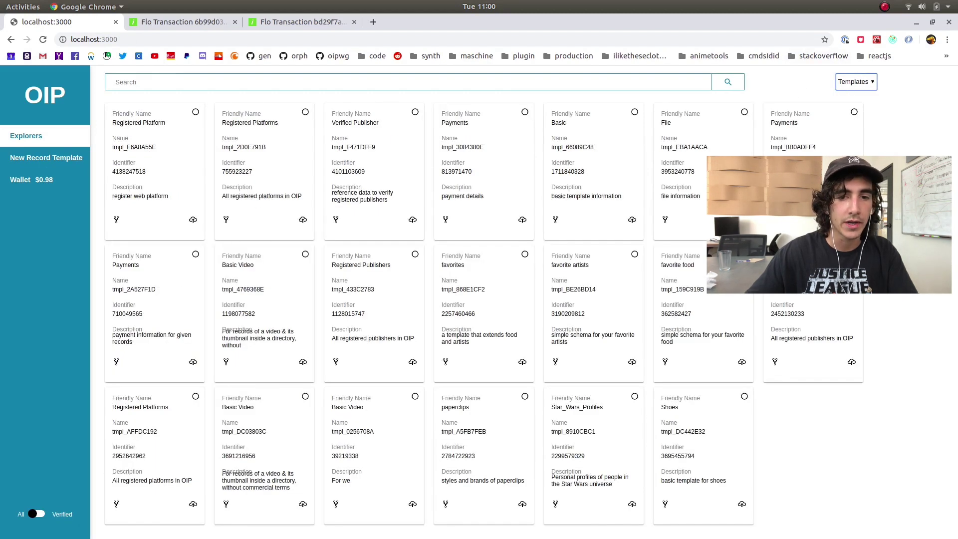
click(853, 83)
click(850, 99)
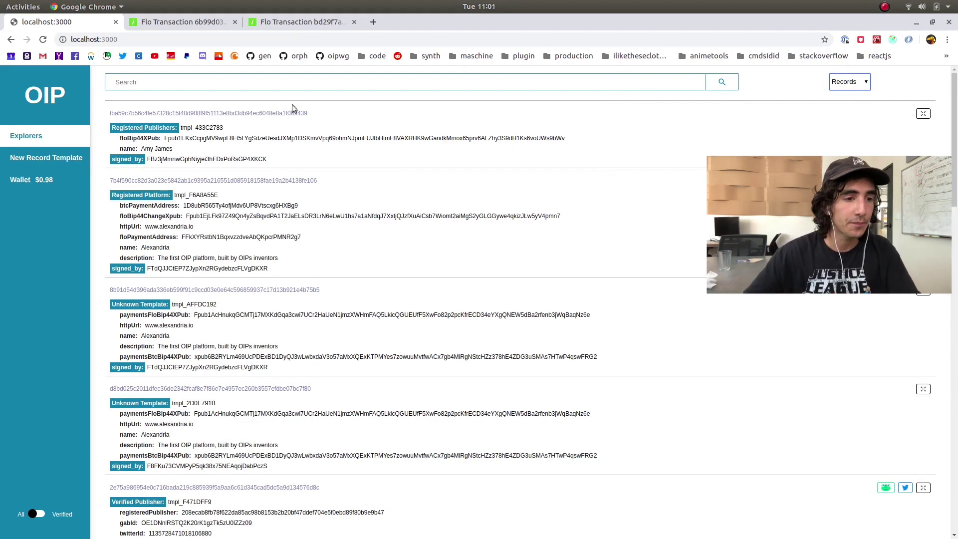
click(60, 186)
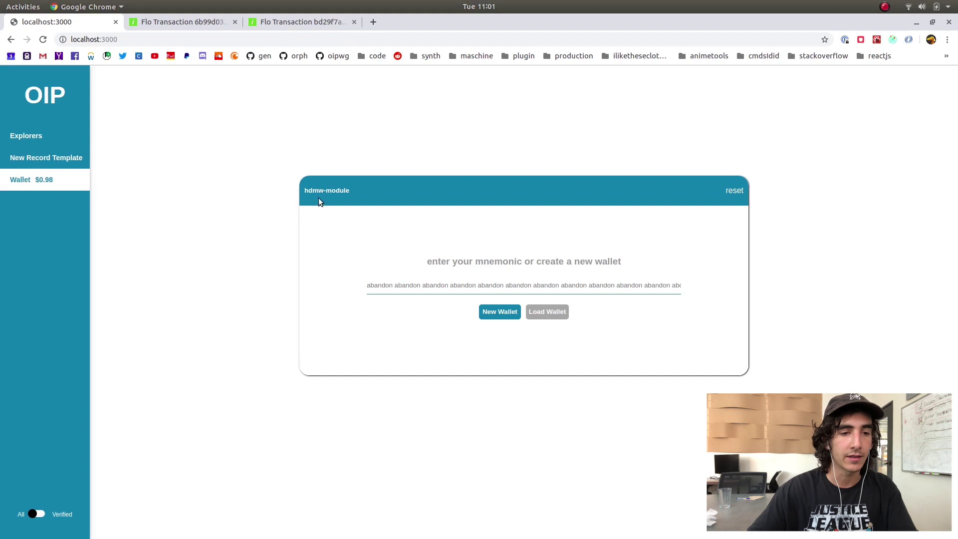
Select the wallet card text and briefly check the text editor
drag(298, 190, 755, 328)
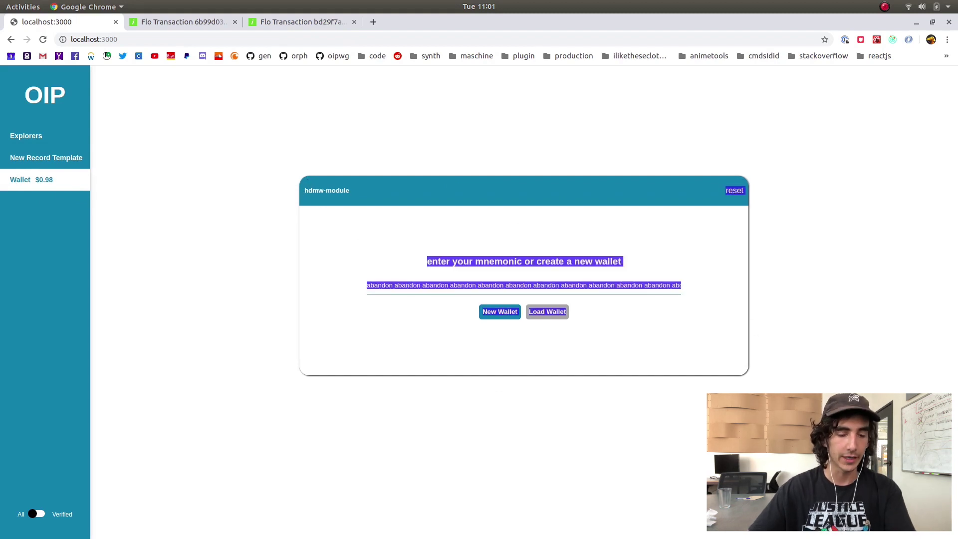
click(769, 343)
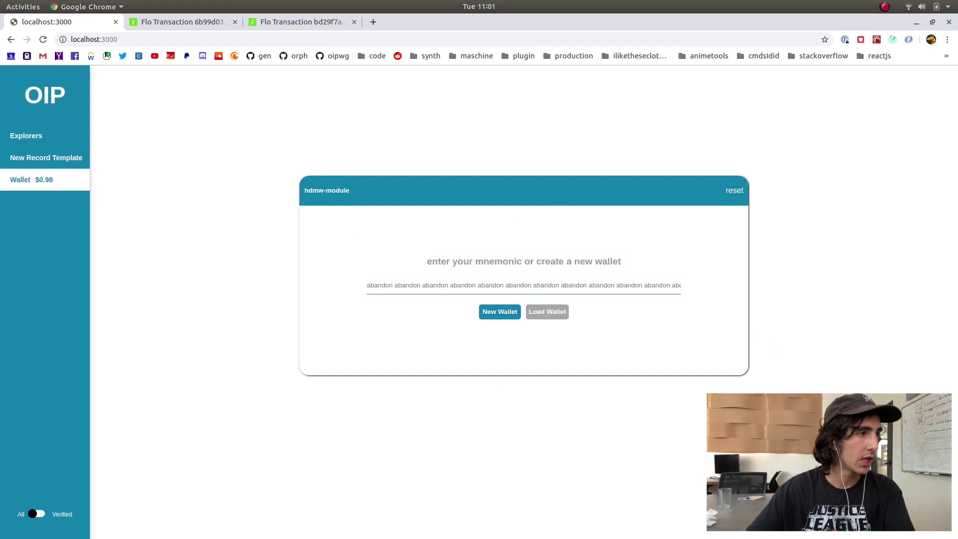
key(alt+Tab)
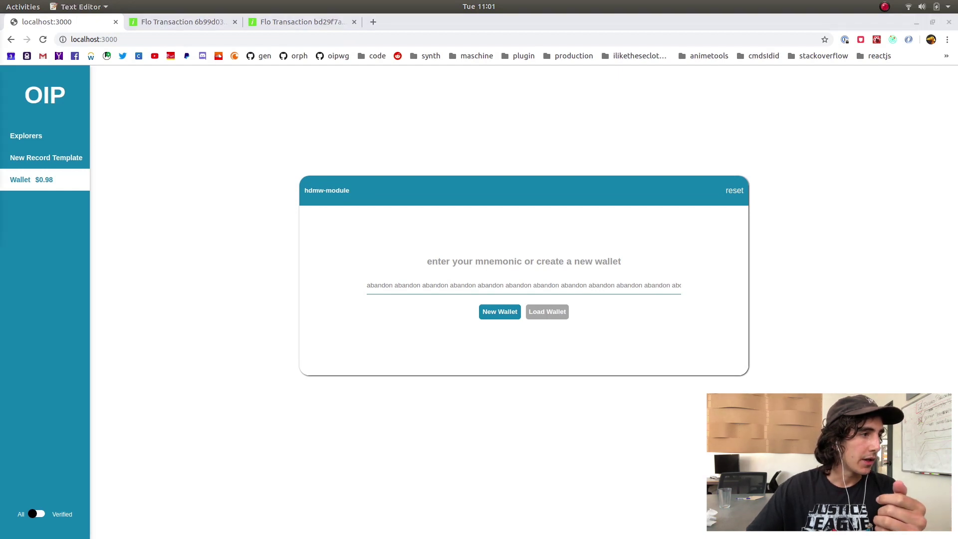
key(alt+Tab)
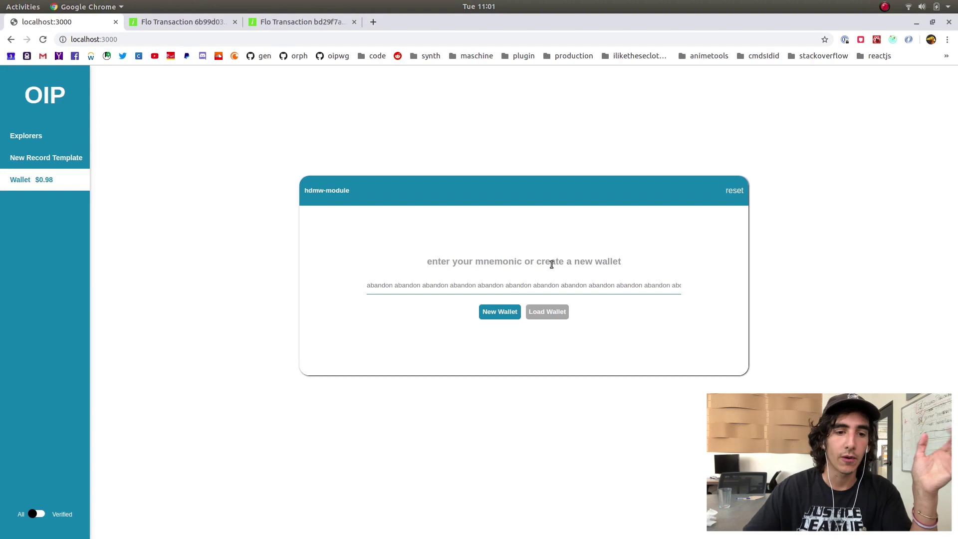
Generate a random mnemonic, select the phrase, and load the HD wallet from it
click(507, 318)
click(505, 318)
click(504, 317)
click(503, 318)
click(502, 317)
click(500, 317)
click(500, 317)
click(500, 317)
click(499, 317)
click(469, 285)
key(ctrl+a)
click(494, 315)
click(498, 316)
click(501, 316)
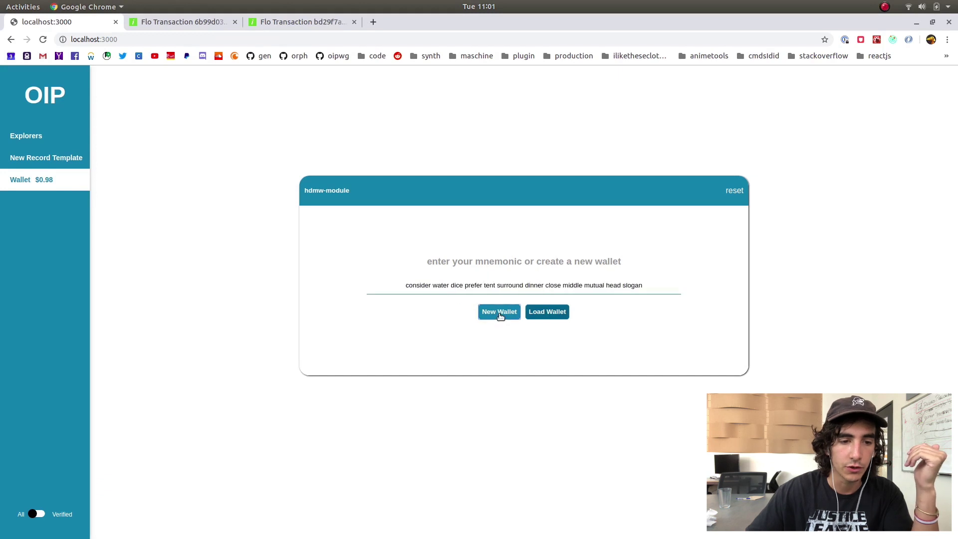
drag(406, 279, 385, 278)
click(709, 289)
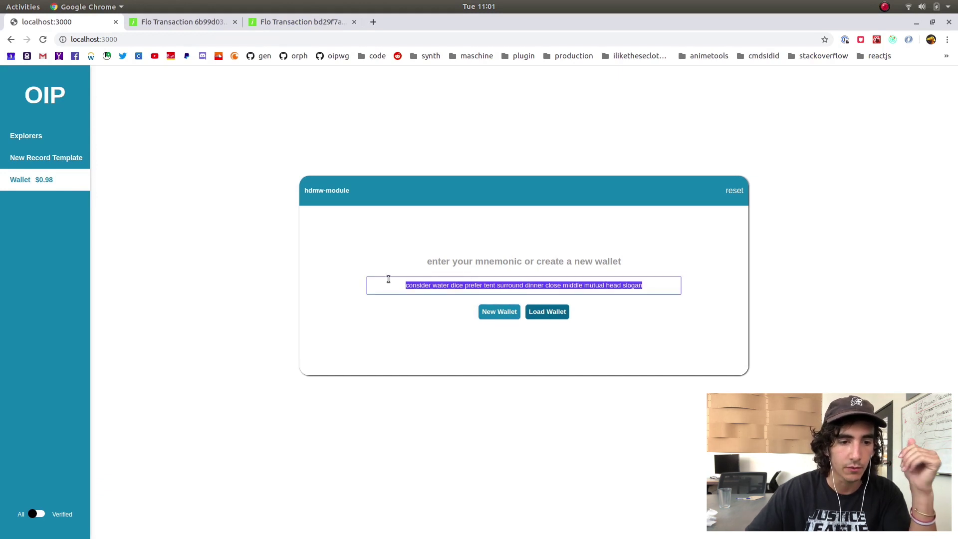
key(alt+Tab)
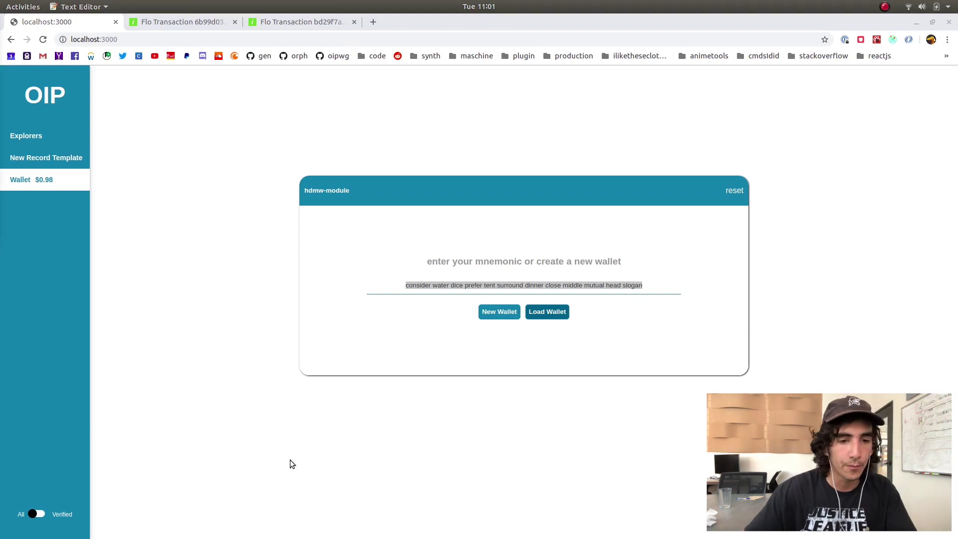
click(565, 313)
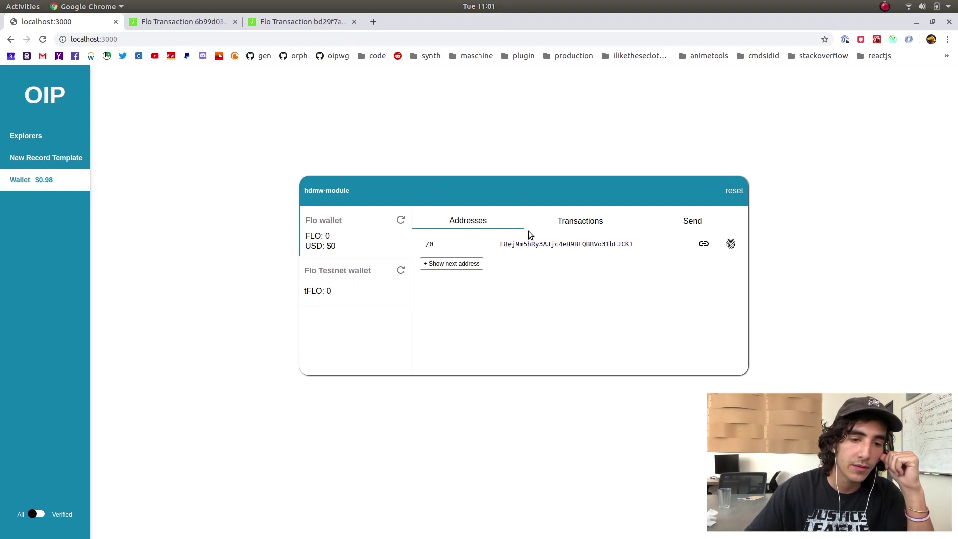
View the wallet's first Flo address on Flosight, then copy its WIF private key
click(704, 245)
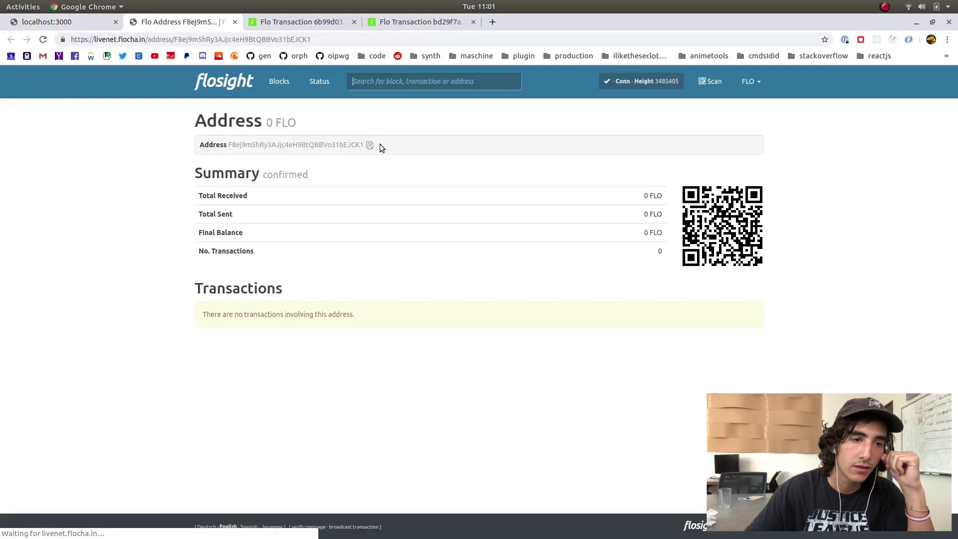
click(60, 22)
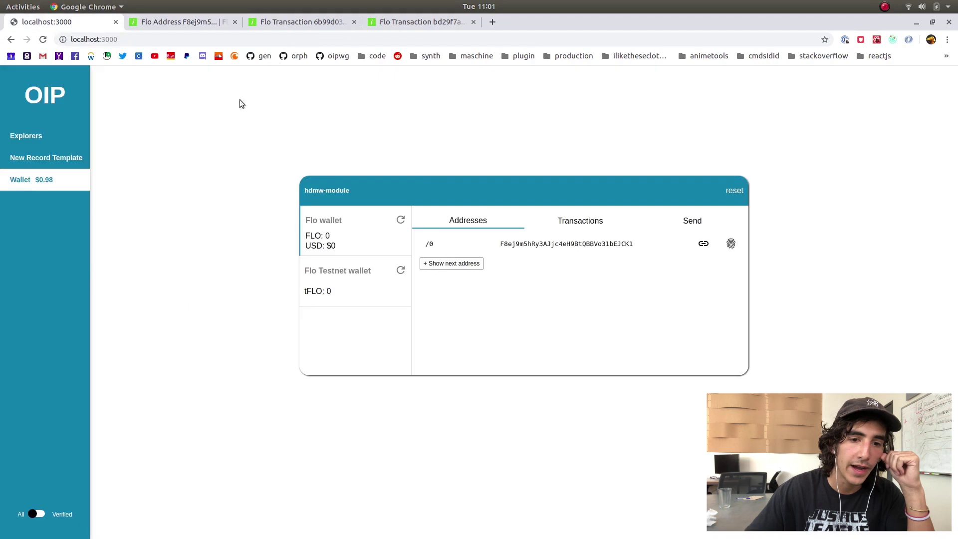
click(732, 244)
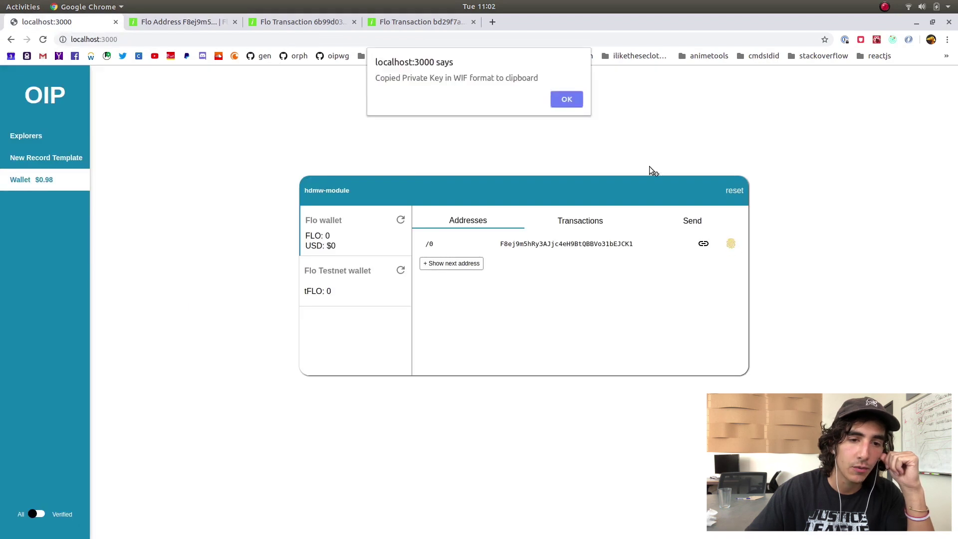
click(566, 100)
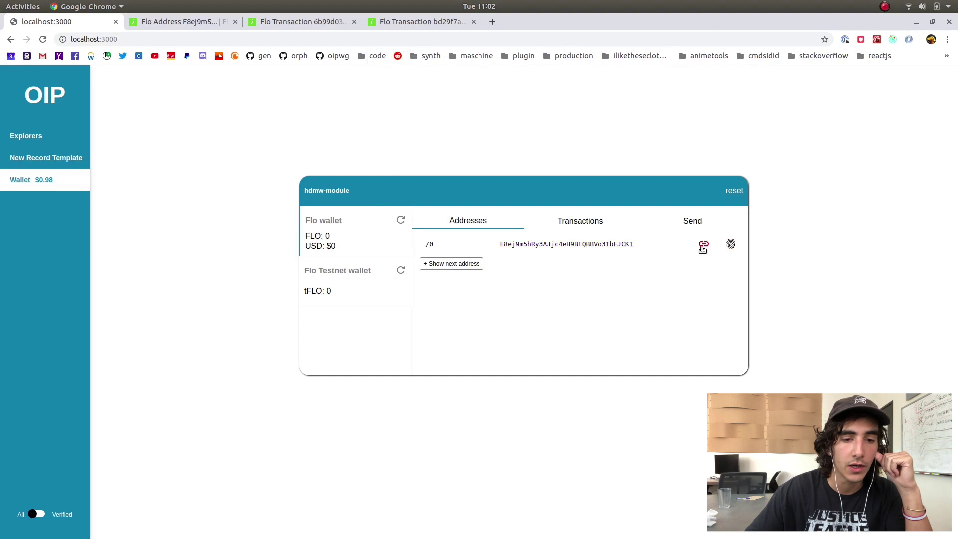
Copy the wallet address, recopy the WIF private key, and open New Record Template
click(601, 246)
click(567, 98)
click(562, 245)
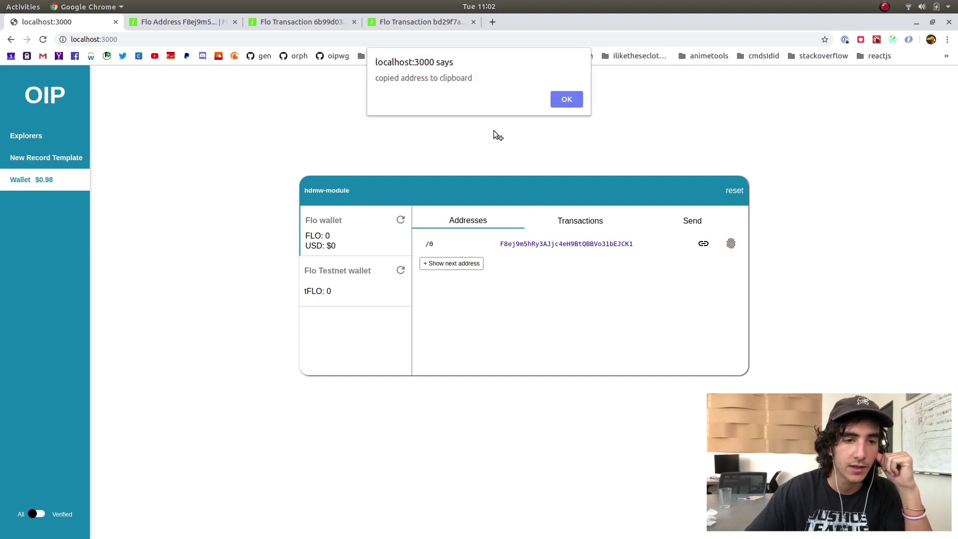
click(567, 100)
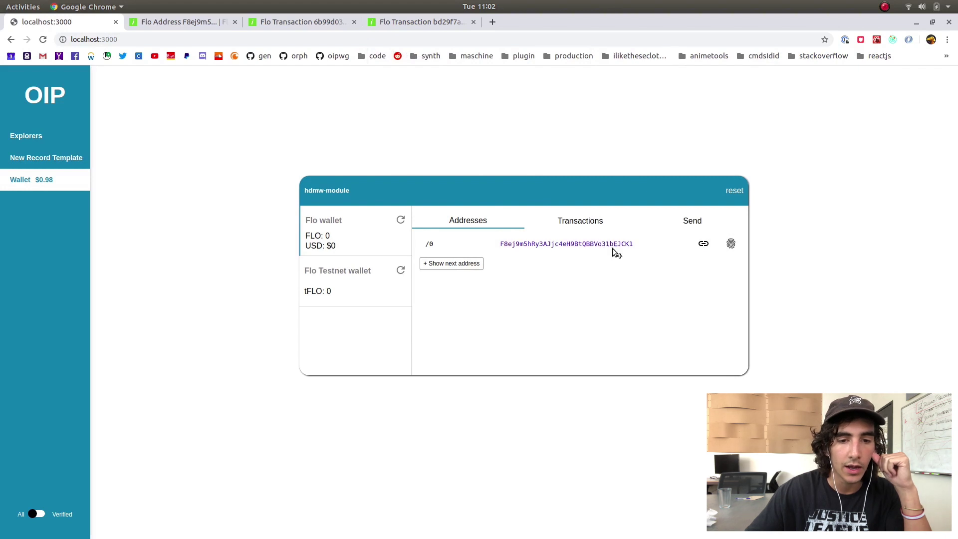
click(732, 244)
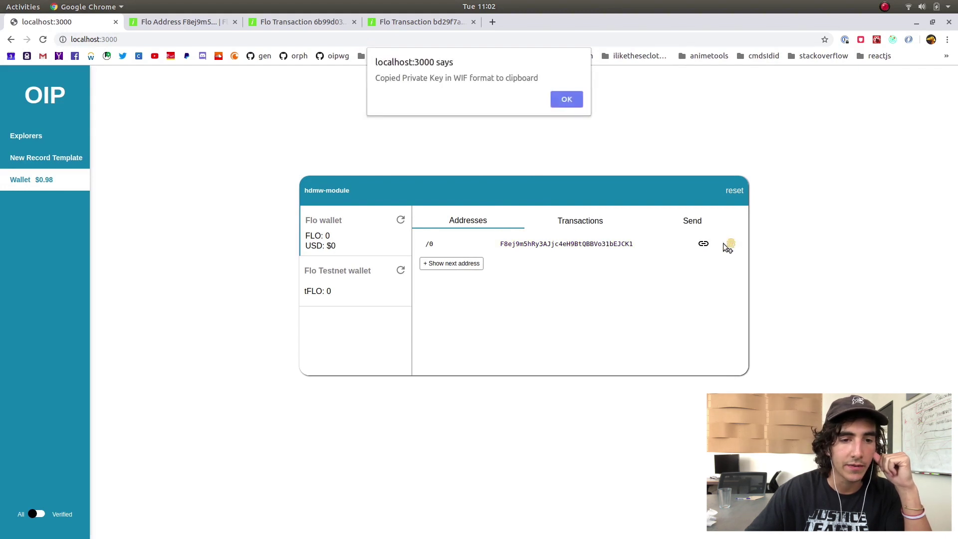
click(567, 100)
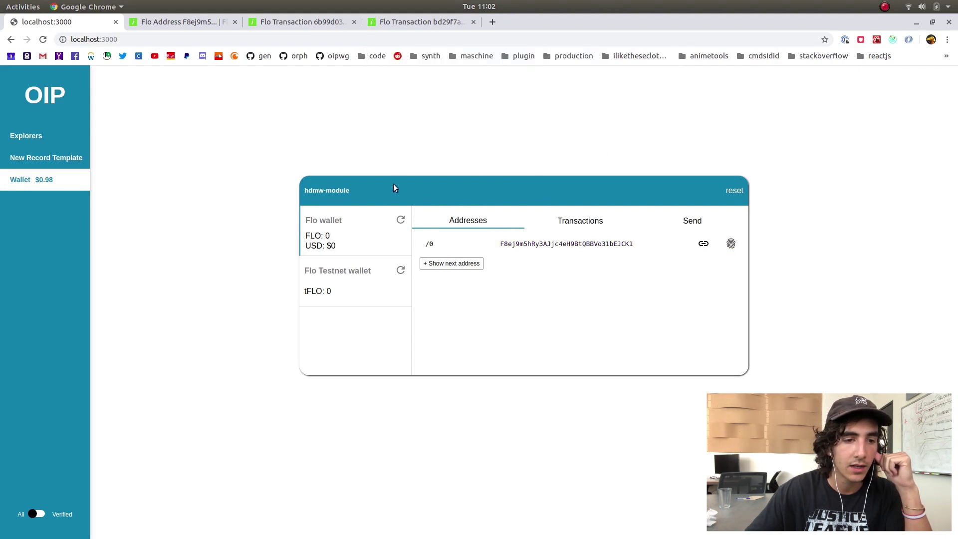
click(69, 159)
Paste the copied key into the template's Private key (wif) field, then return to Wallet
click(473, 225)
key(ctrl+v)
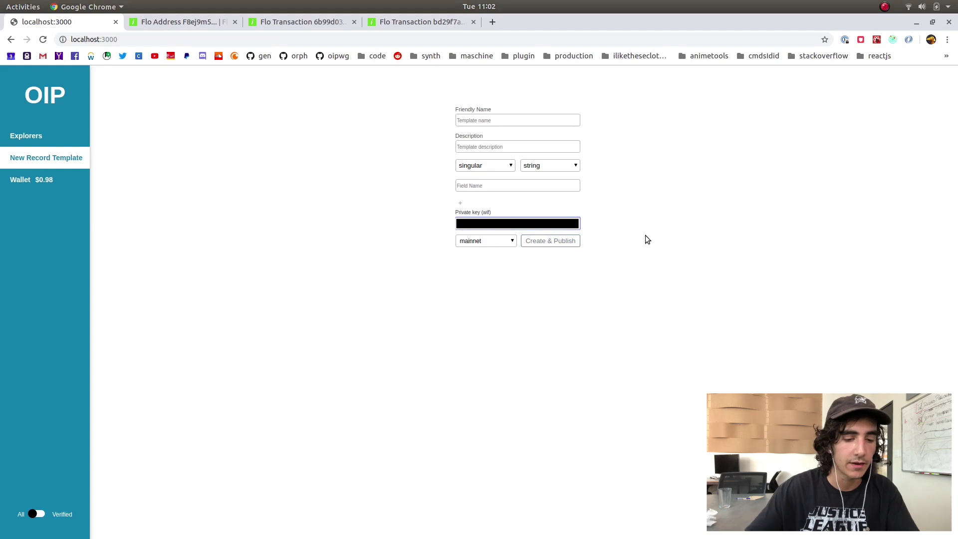
click(682, 216)
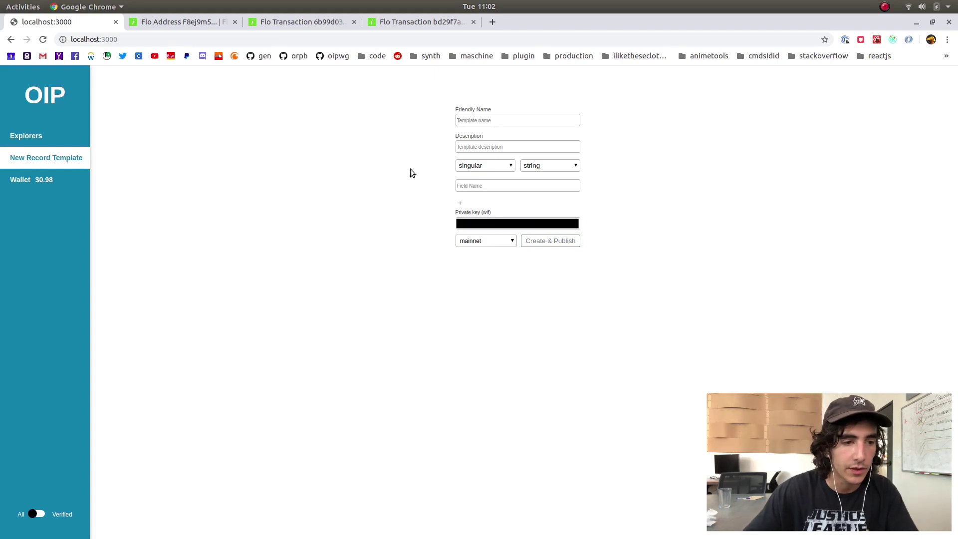
click(71, 184)
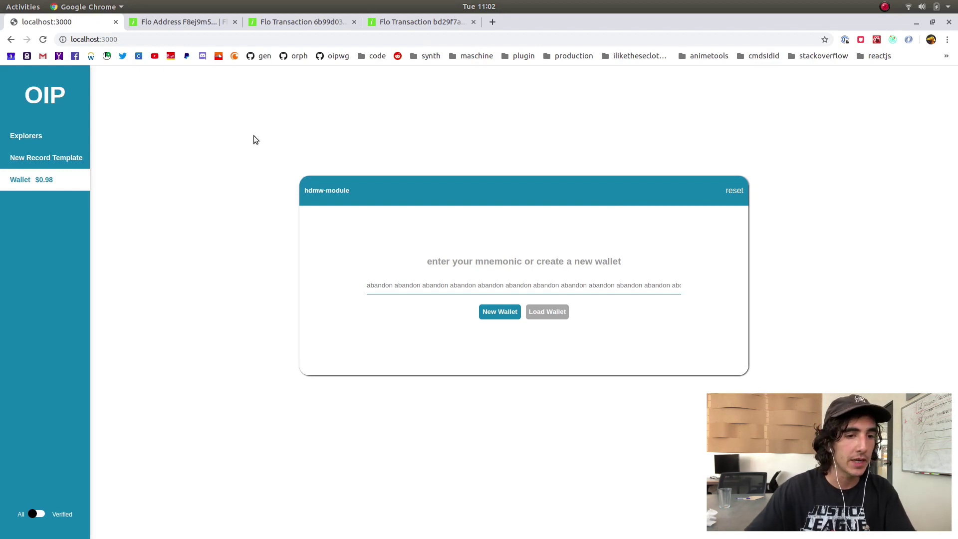
Show the open WebStorm project windows from the Ubuntu dock
mouse_move(262, 536)
click(181, 523)
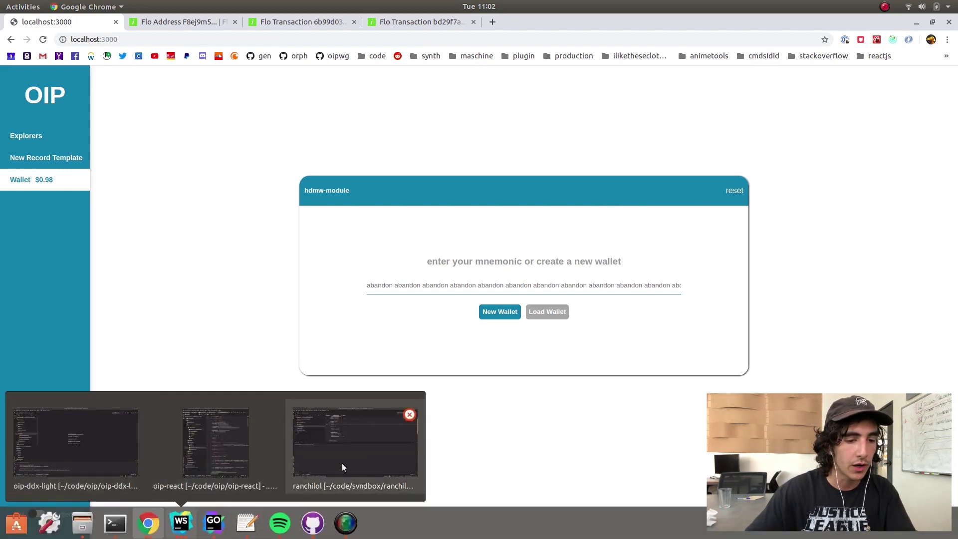
In the oip-ddx-light project, open config.js and select the privatekey value on line 13
click(109, 442)
scroll(107, 256, down, 5)
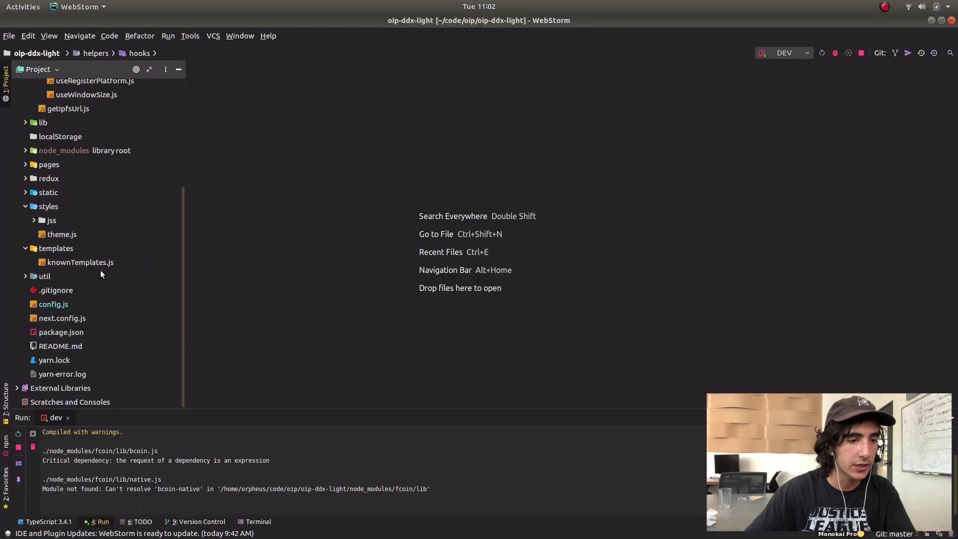
double_click(70, 305)
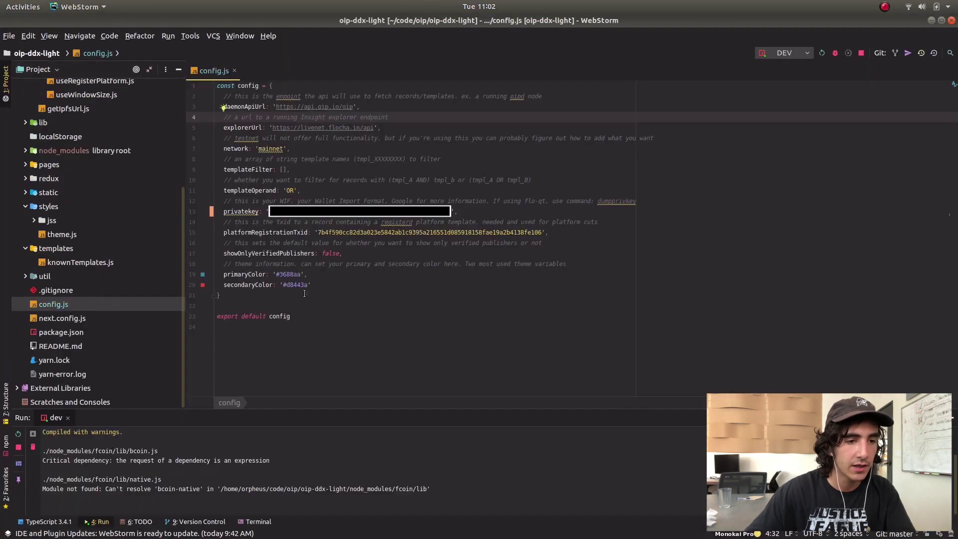
drag(268, 210, 472, 213)
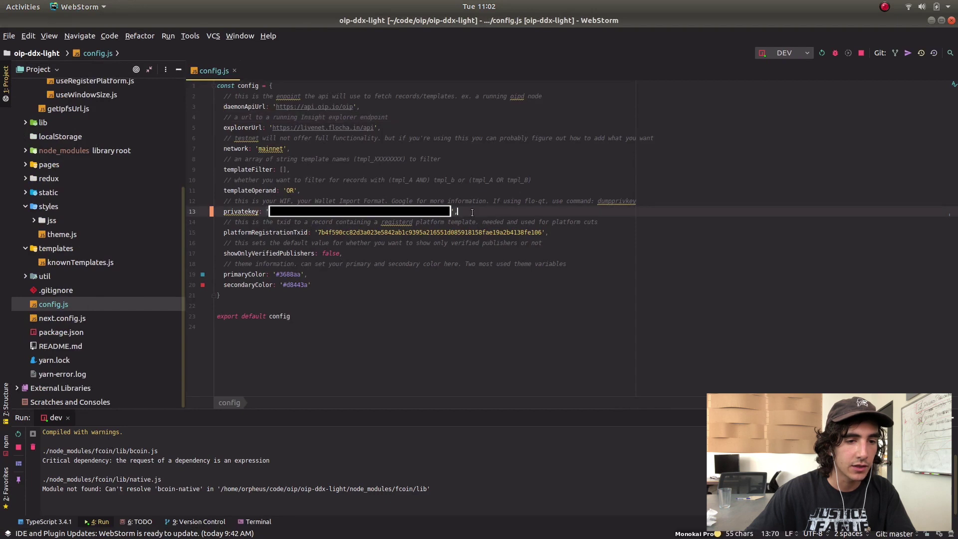
double_click(376, 212)
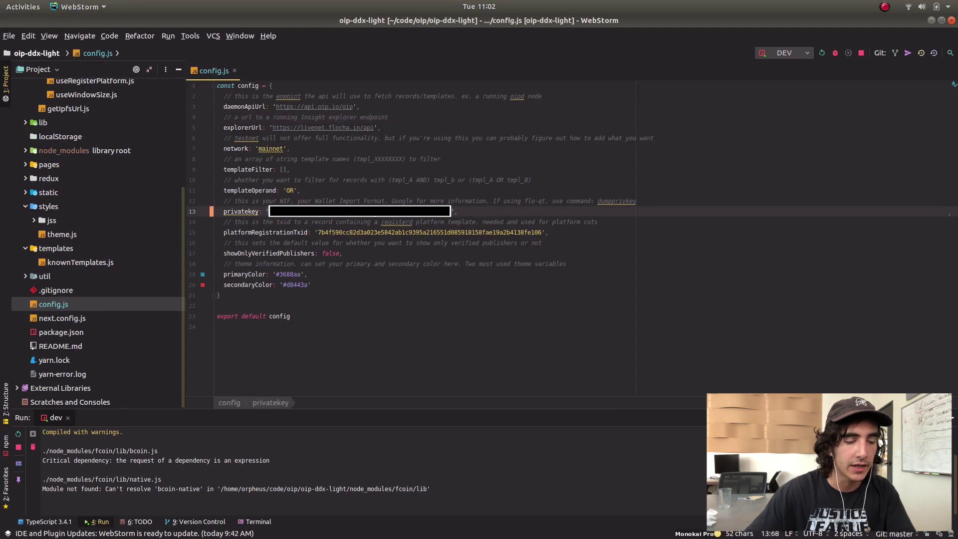
Bring the localhost:3000 OIP Explorer back to front and open the Explorers records list
mouse_move(189, 537)
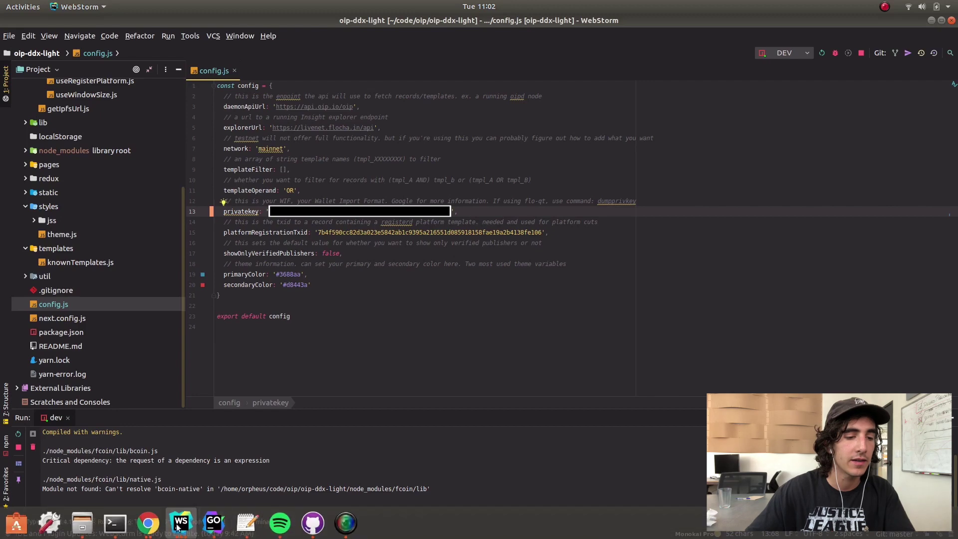
click(148, 524)
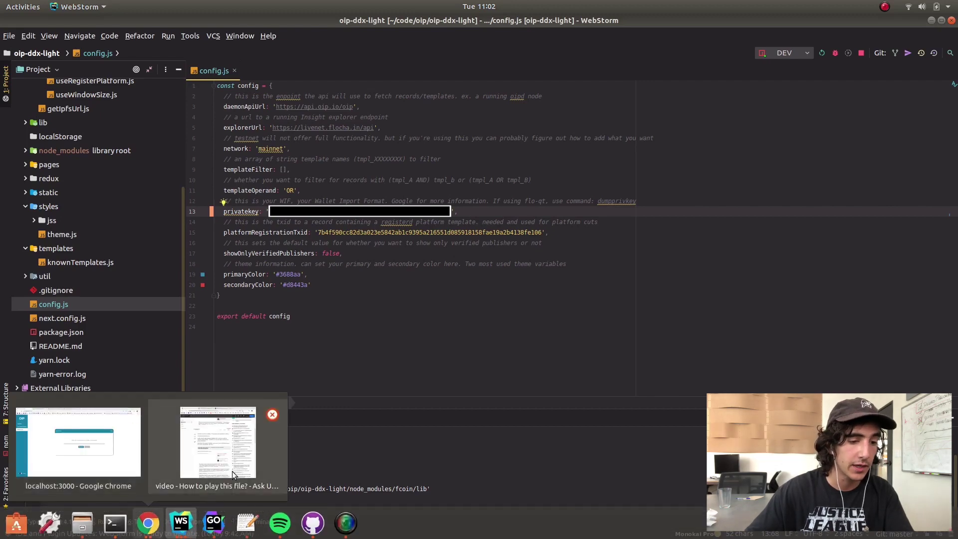
click(92, 429)
click(49, 139)
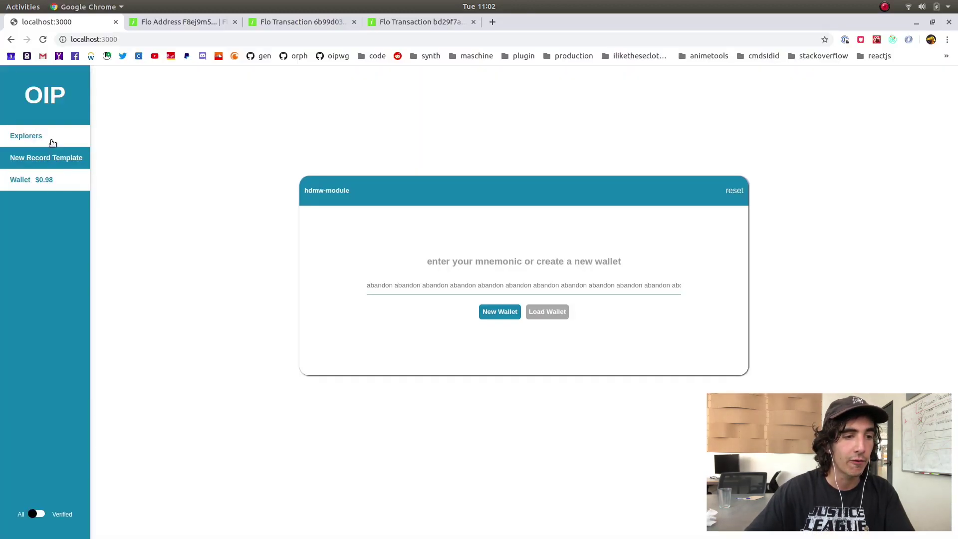
Find and open the Decentralized Web Summit 2018 video record page
scroll(562, 256, down, 8)
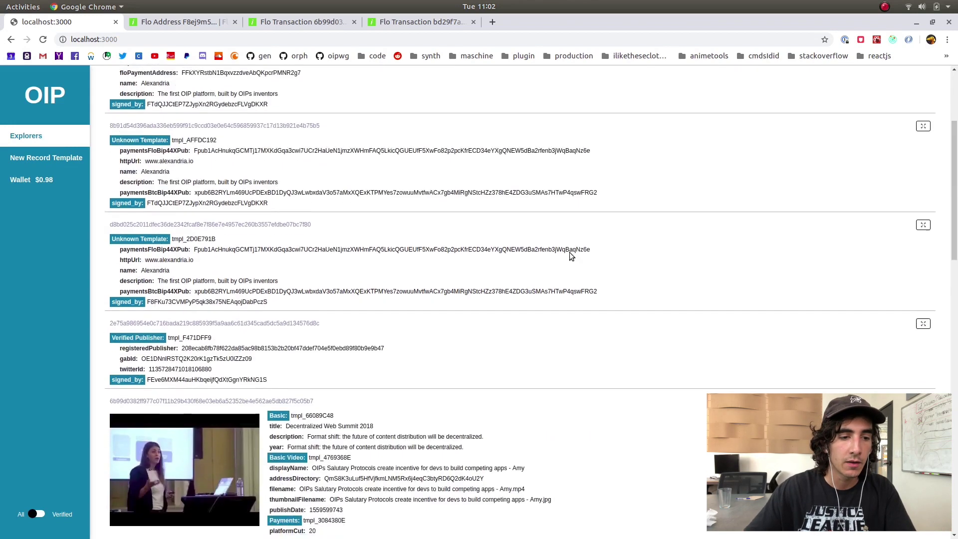
drag(267, 192, 366, 321)
click(366, 321)
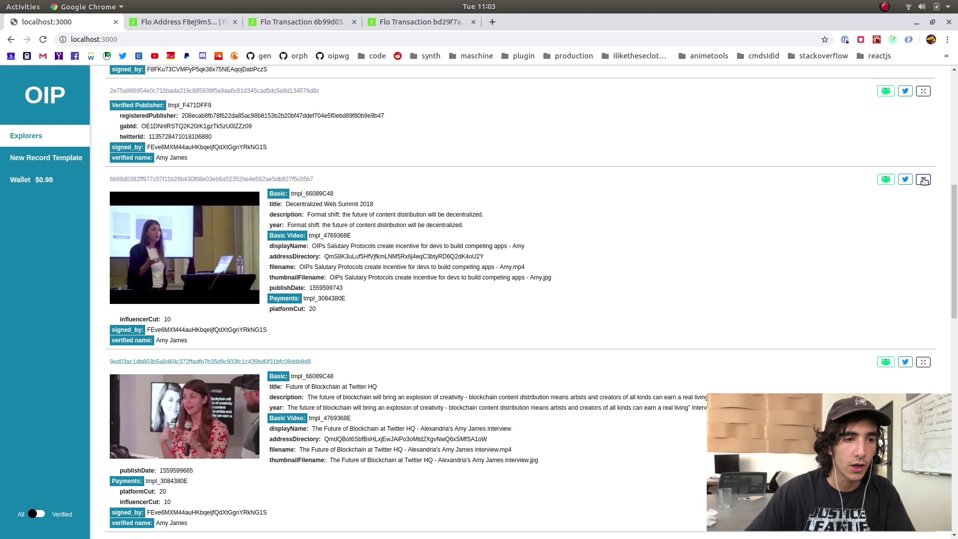
click(300, 214)
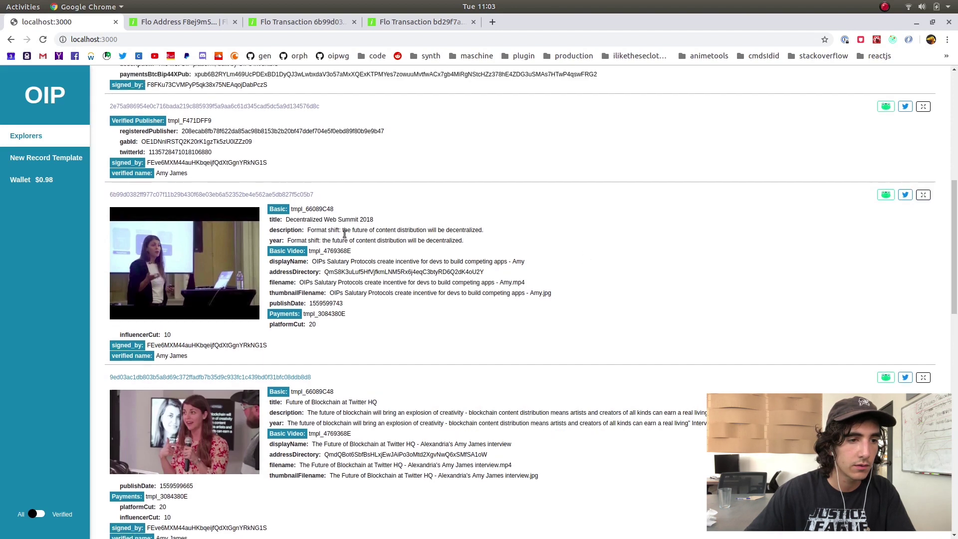
Tip the Decentralized Web Summit video record with the thumbs-up button
scroll(617, 375, down, 2)
scroll(611, 380, up, 5)
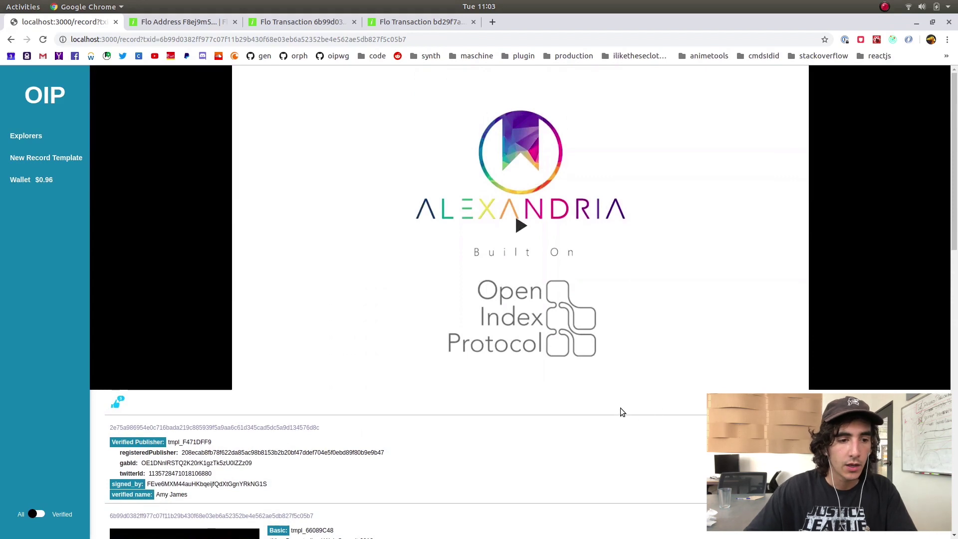
scroll(622, 425, down, 4)
scroll(624, 427, up, 4)
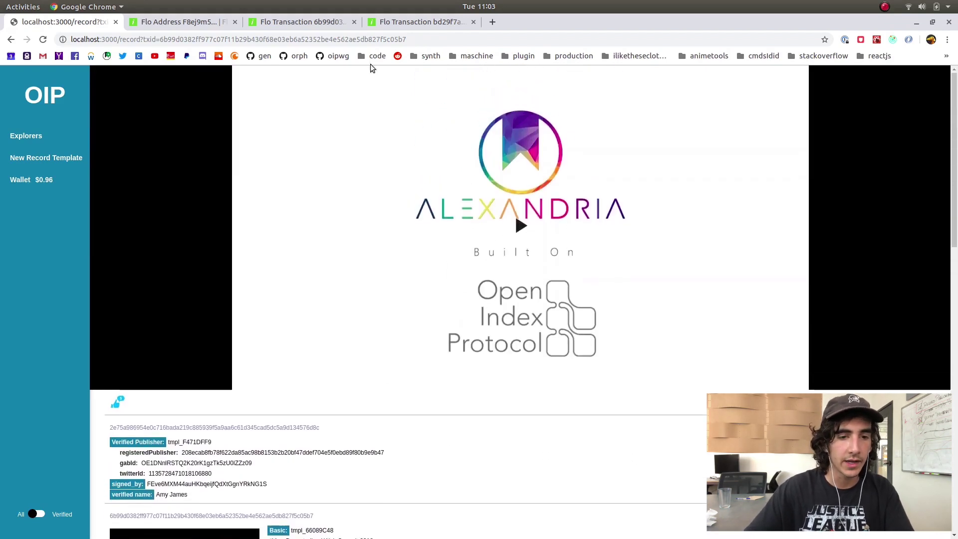
scroll(519, 302, down, 3)
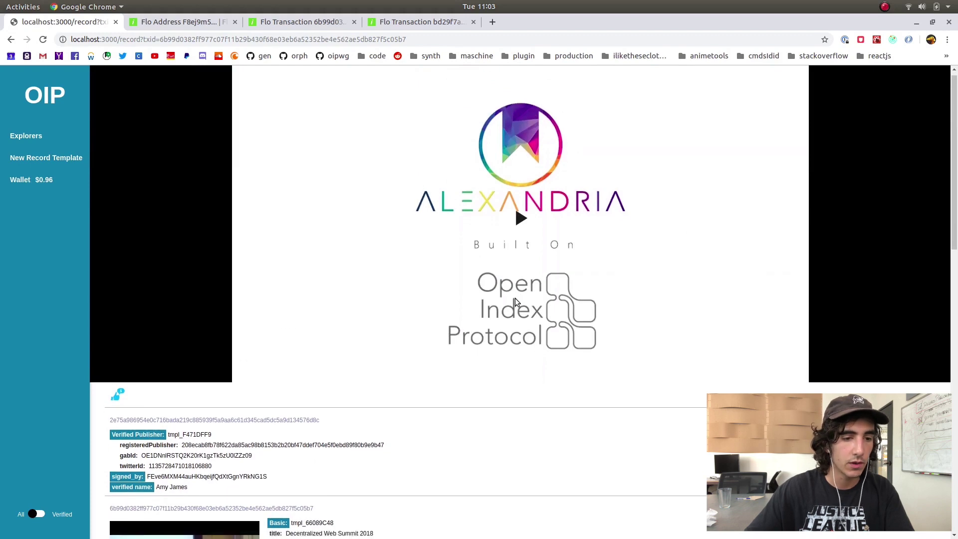
scroll(532, 320, down, 3)
scroll(458, 382, up, 5)
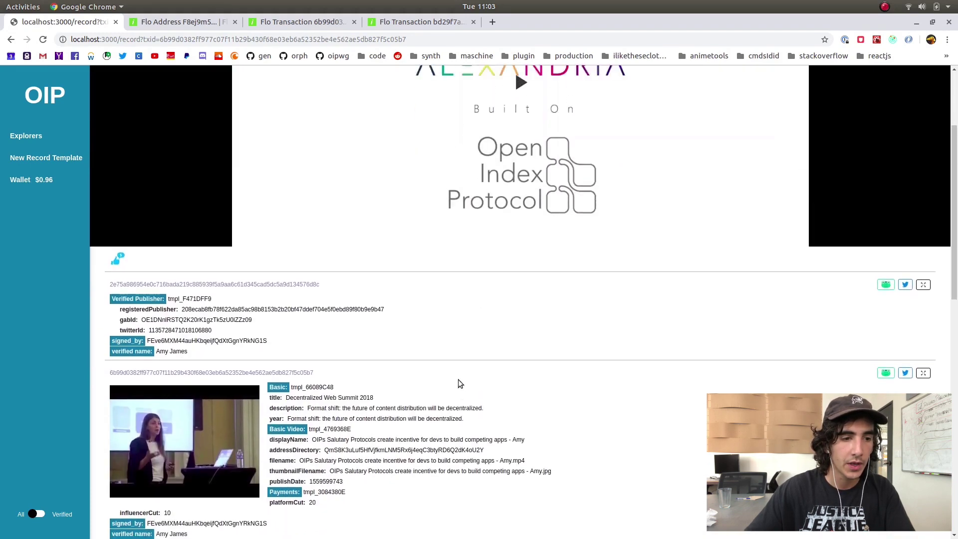
scroll(443, 374, up, 1)
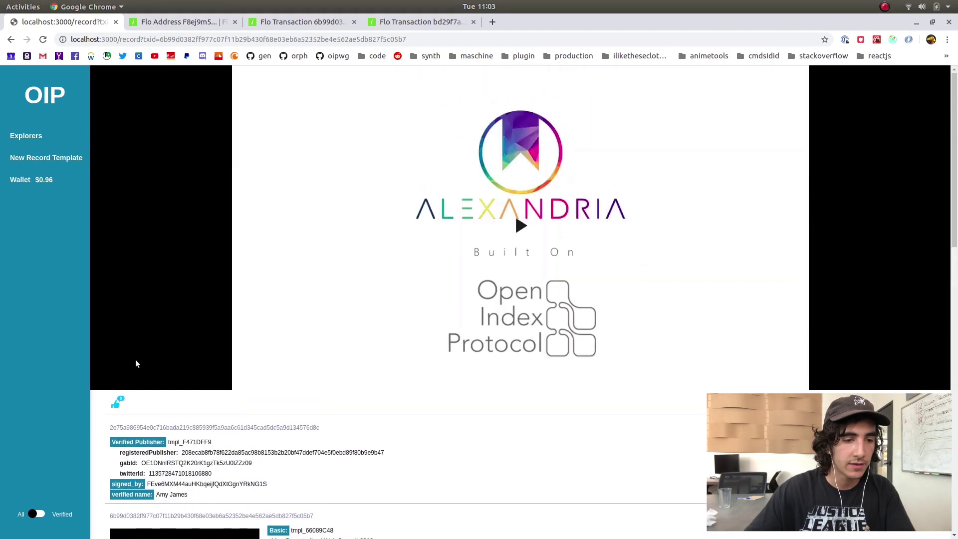
click(115, 405)
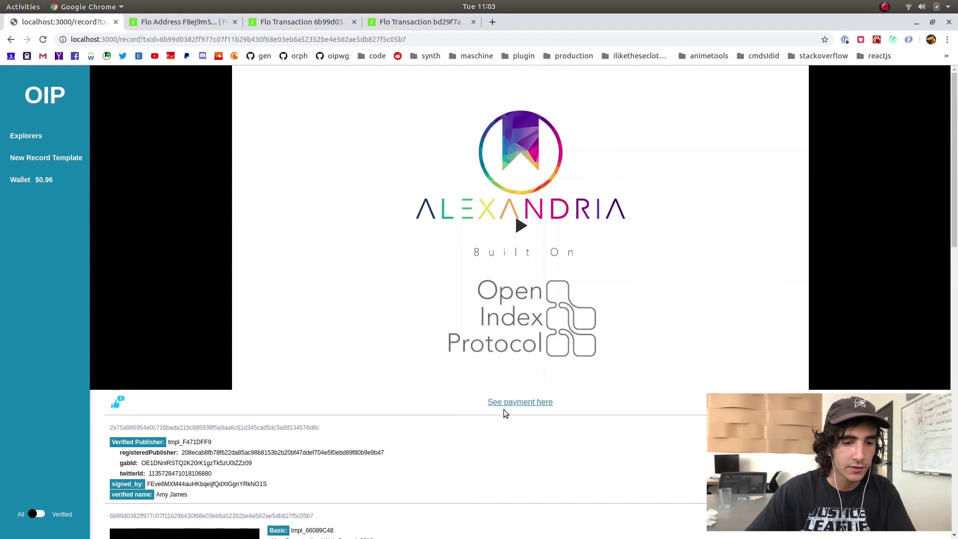
Inspect the tip transaction on Flosight (0.20315328, 0.05078832, 8.97547771 FLO outputs), then return to the record
click(522, 403)
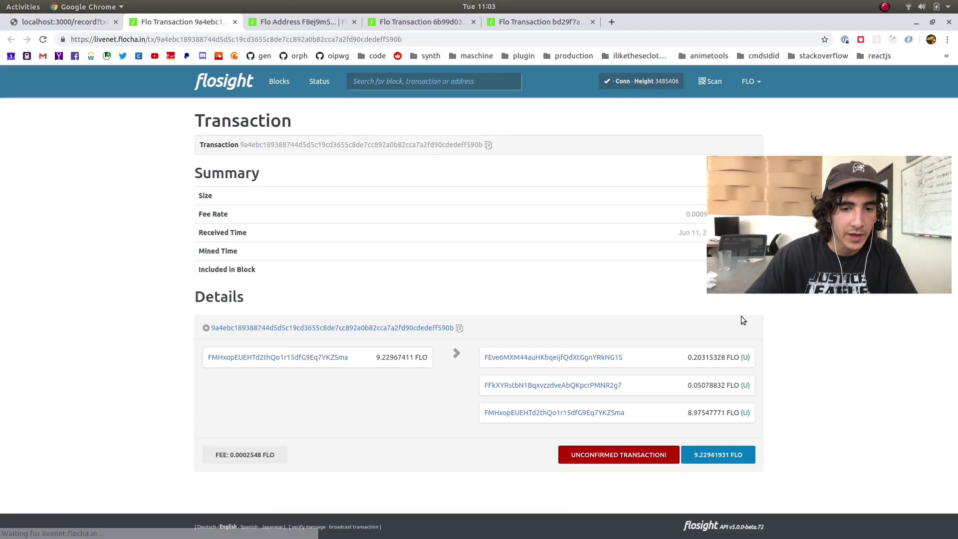
double_click(680, 414)
click(769, 415)
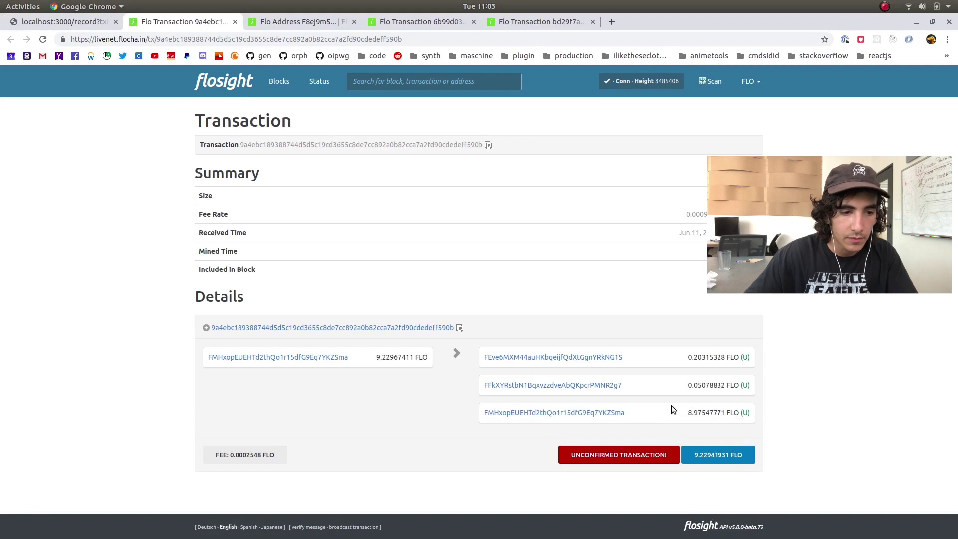
drag(688, 385, 742, 386)
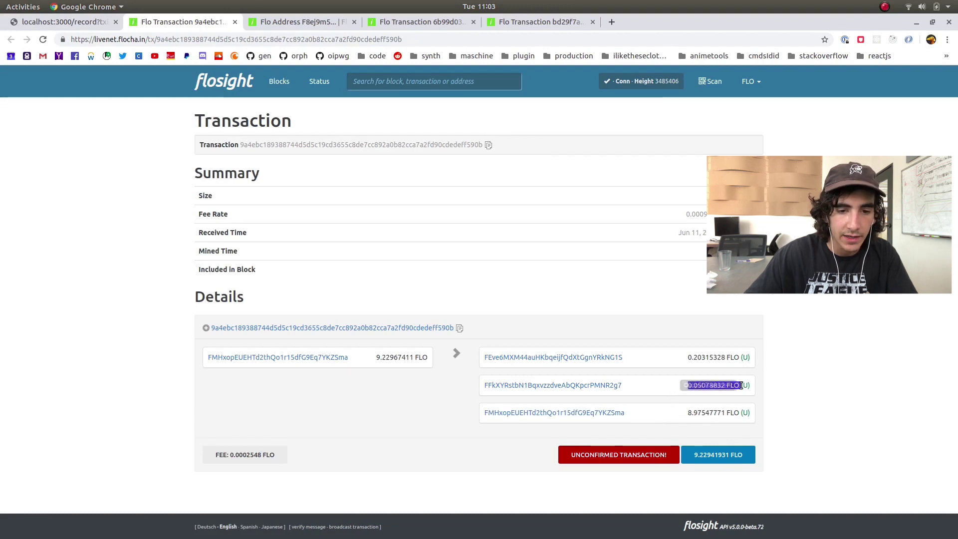
click(690, 360)
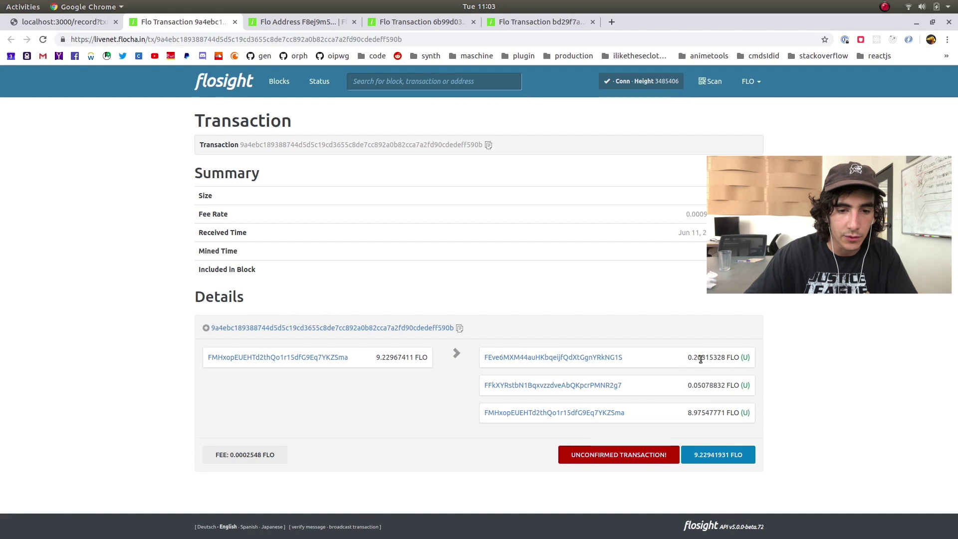
drag(689, 357, 687, 382)
click(690, 357)
click(688, 361)
click(686, 382)
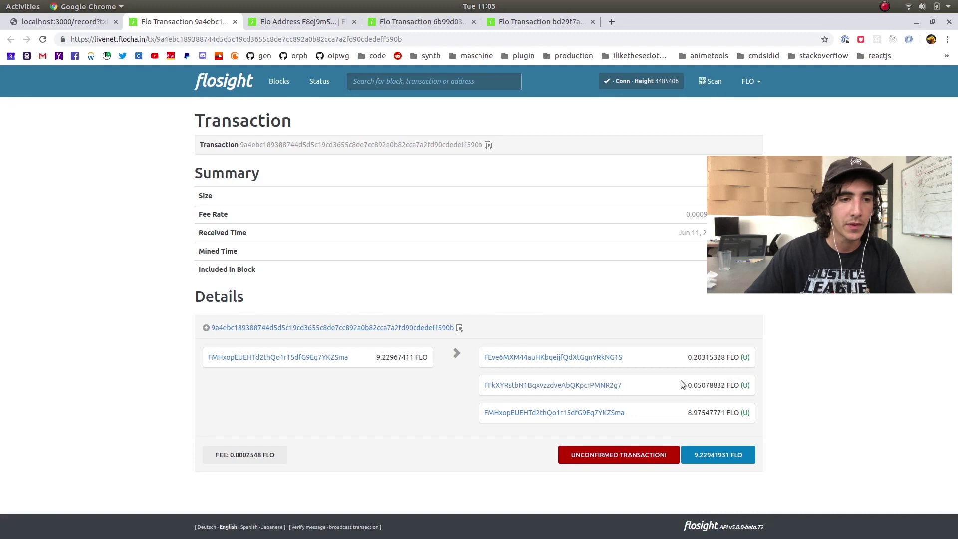
click(68, 22)
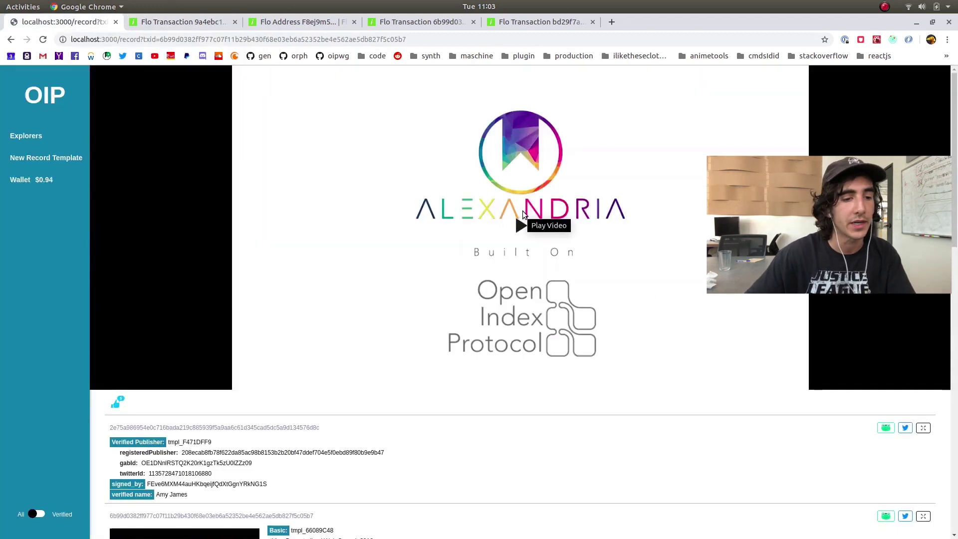
Scroll through the video records shown on the record page
scroll(361, 428, down, 5)
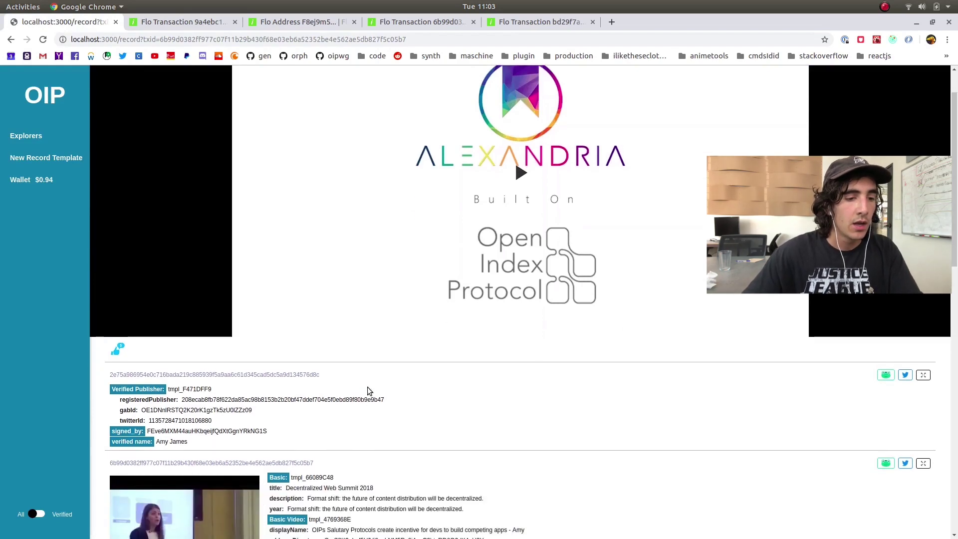
scroll(508, 415, down, 12)
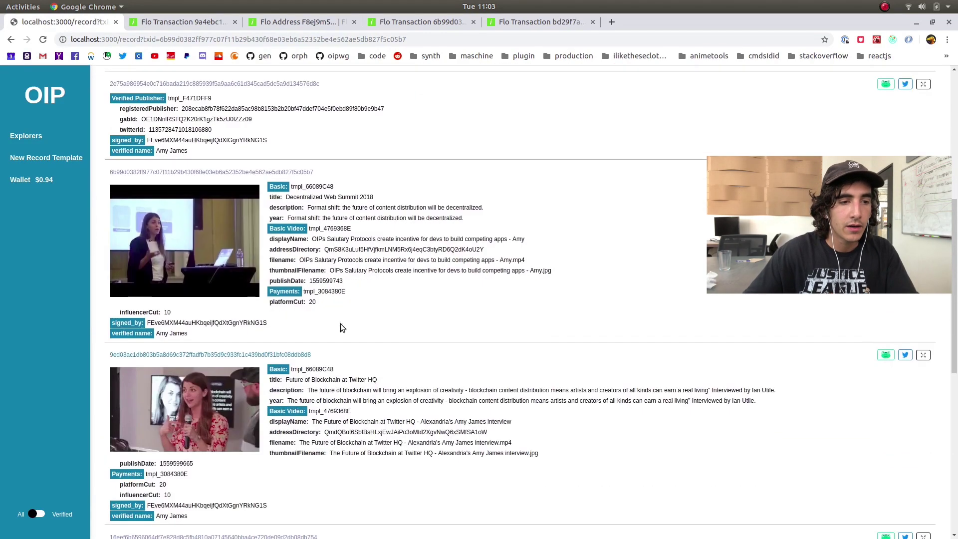
scroll(488, 214, up, 12)
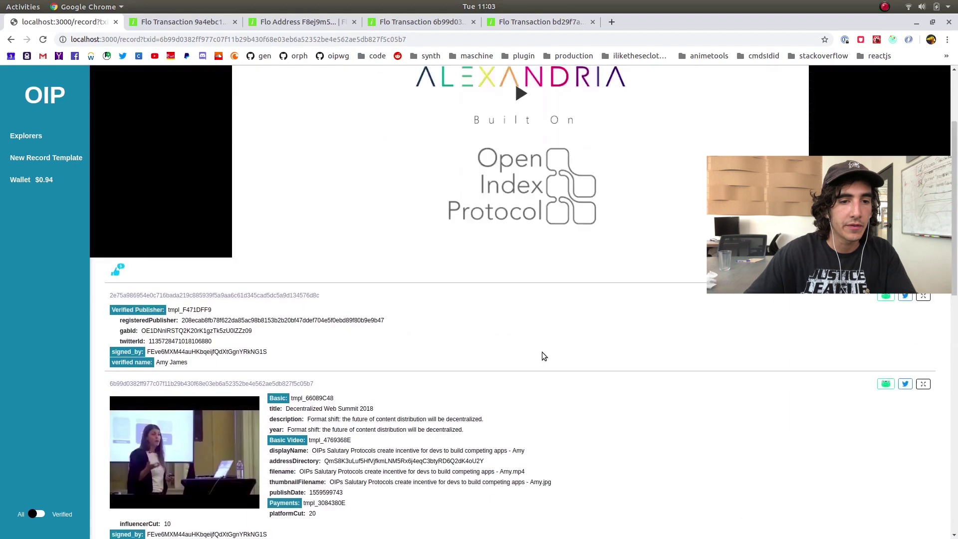
scroll(498, 357, down, 7)
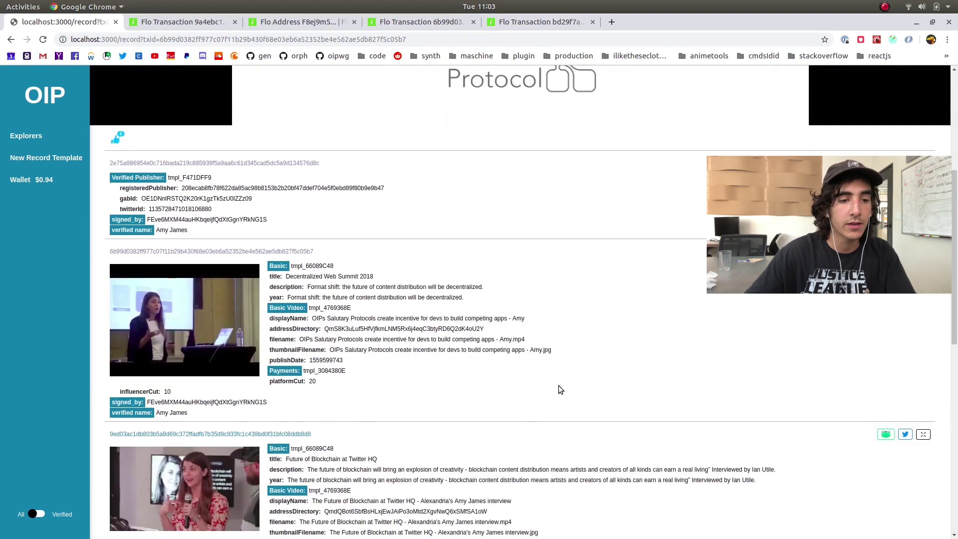
scroll(465, 267, up, 2)
scroll(484, 345, up, 7)
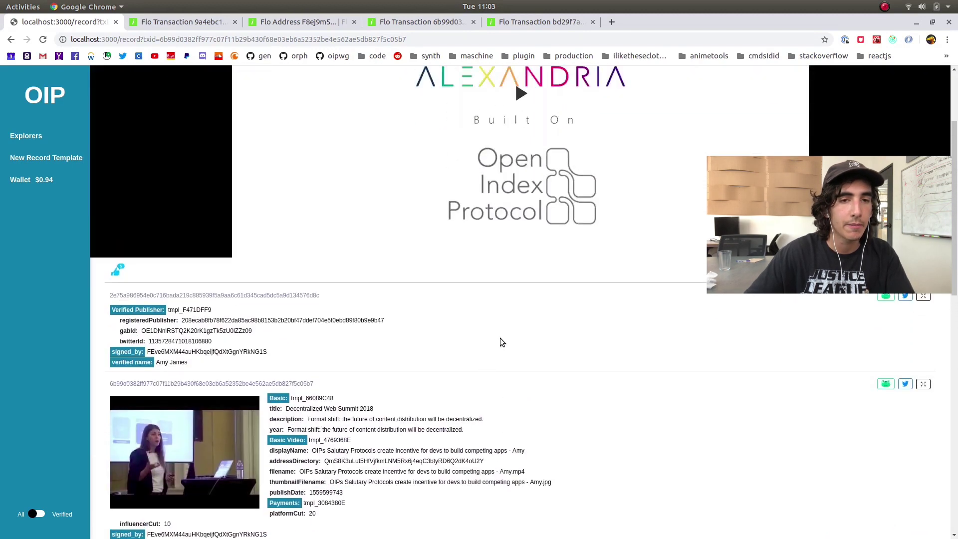
scroll(566, 196, up, 2)
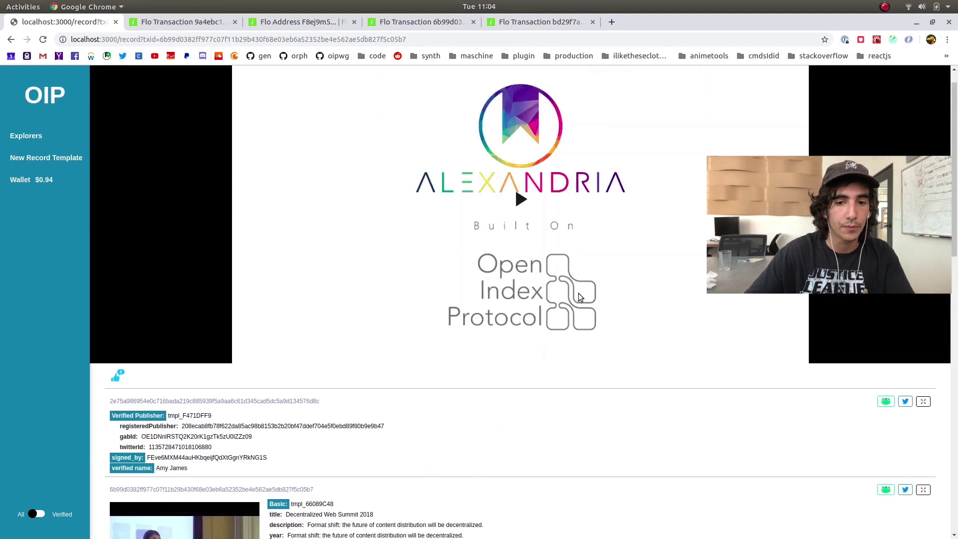
scroll(579, 297, down, 10)
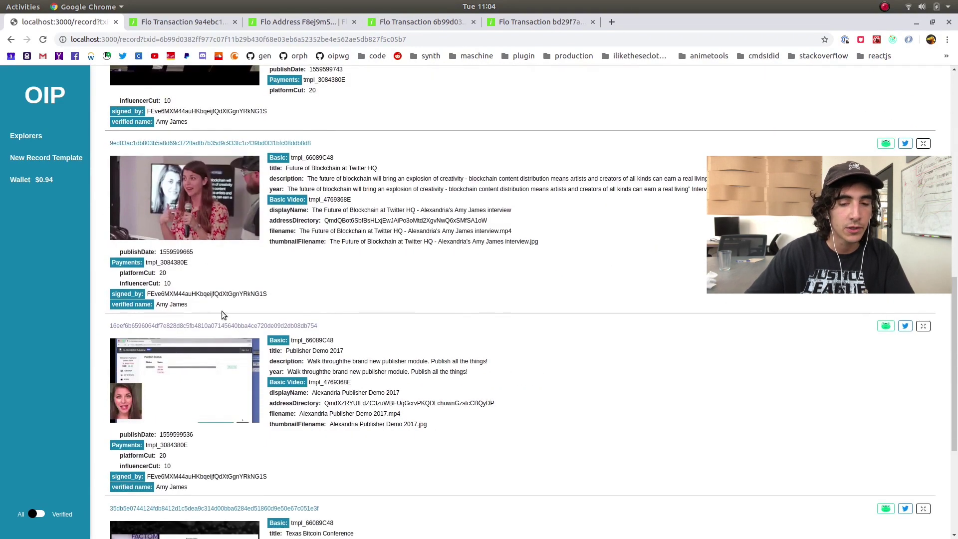
scroll(499, 319, down, 3)
scroll(674, 324, up, 7)
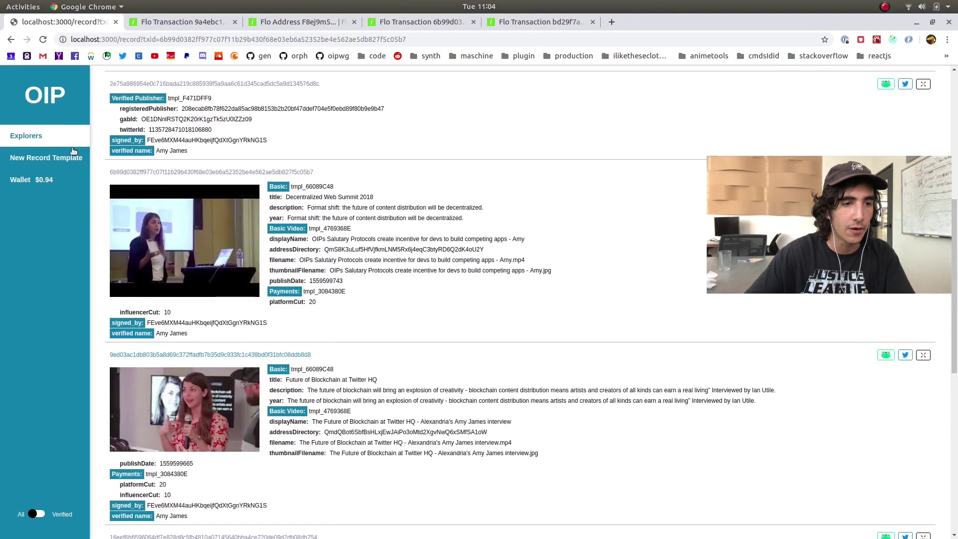
Go back to the main Explorers record listing with Alt+Left
key(alt+Left)
scroll(631, 308, down, 5)
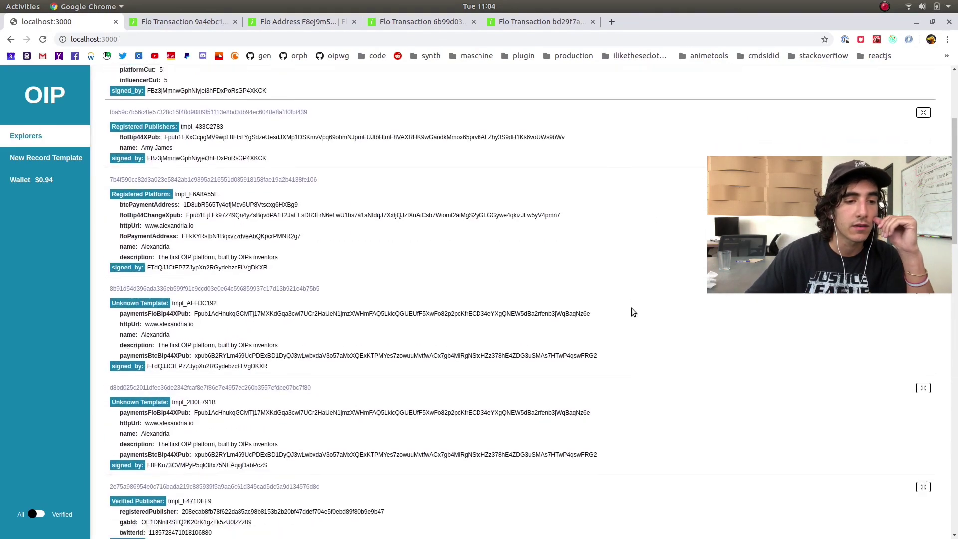
scroll(629, 315, up, 4)
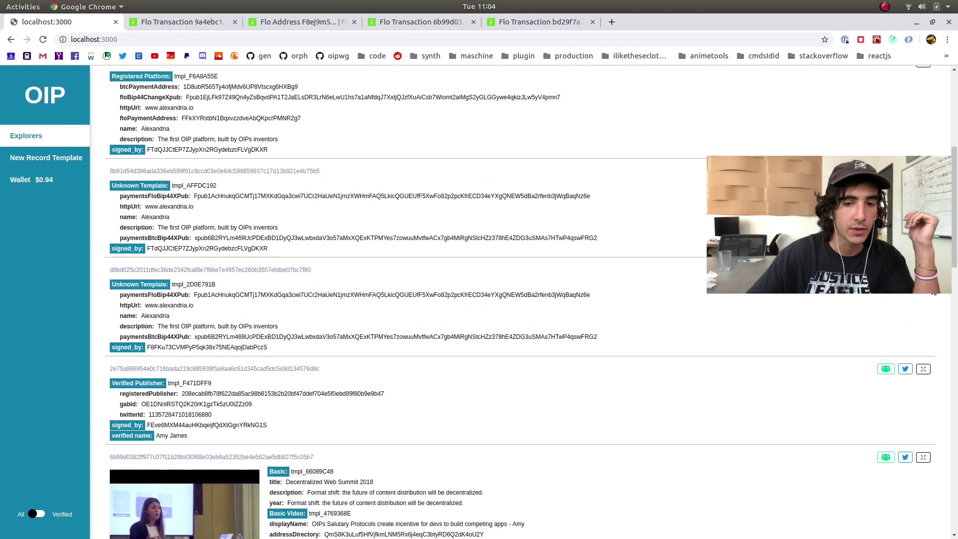
View an Unknown Template record's no-templates-found message, then open the New Record Template form
click(210, 269)
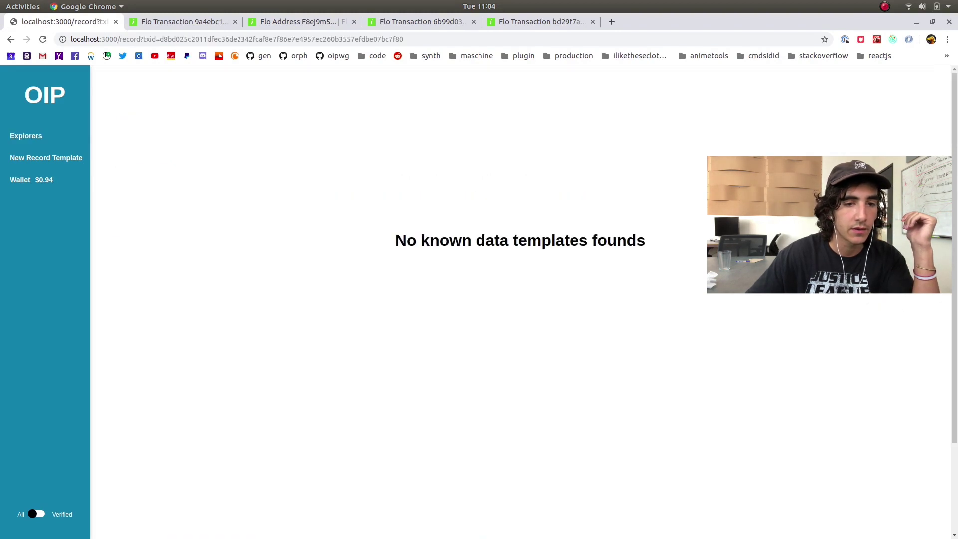
drag(398, 242, 695, 248)
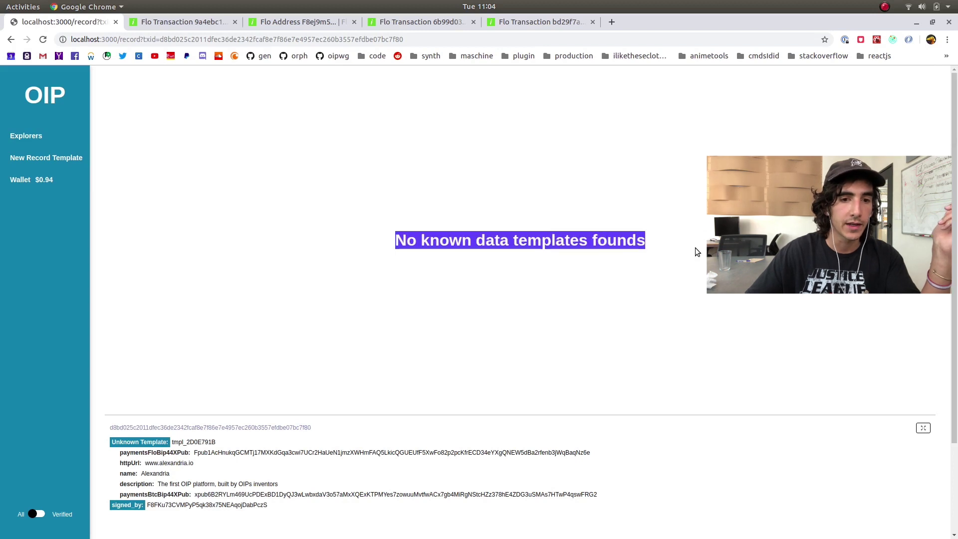
click(675, 244)
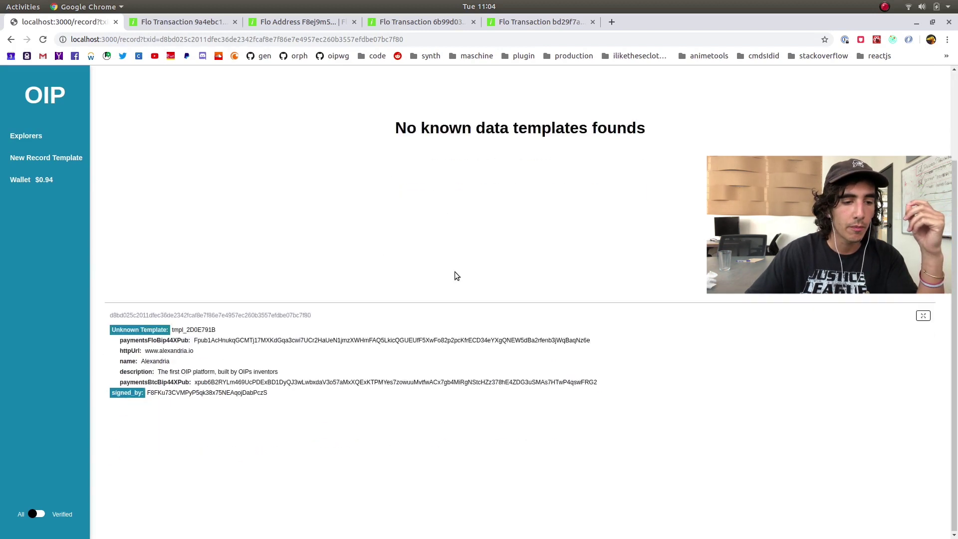
click(62, 136)
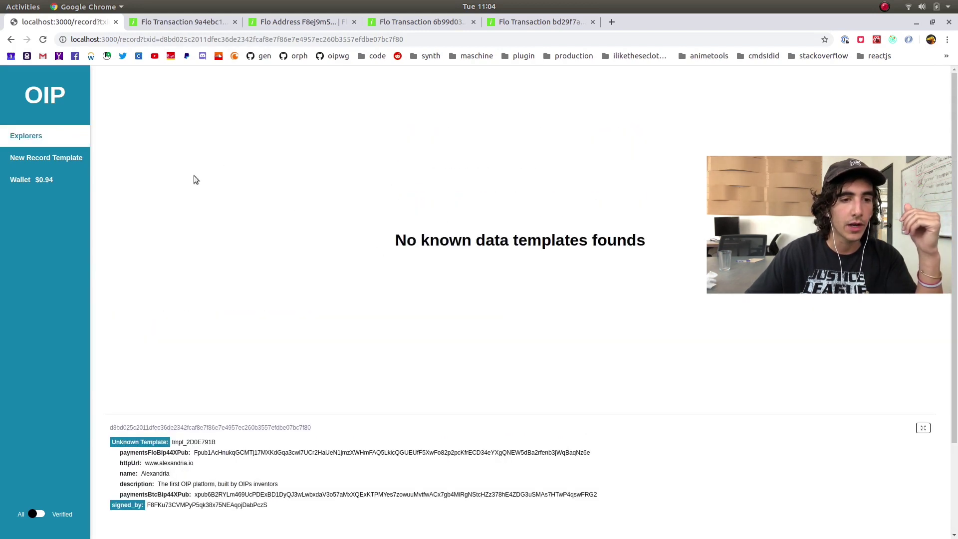
click(50, 159)
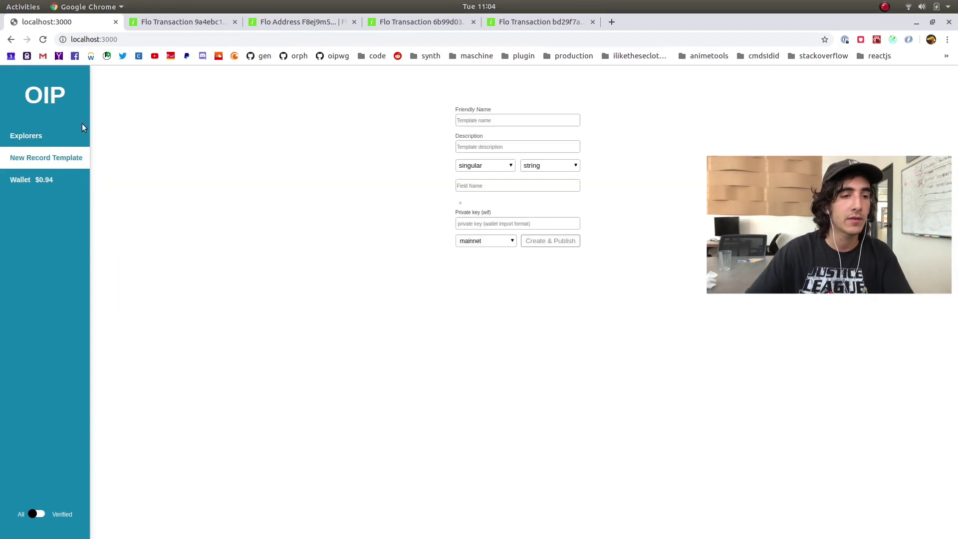
Switch the Explorers view from Records to Templates to browse template cards, then return to Records
click(26, 136)
click(840, 84)
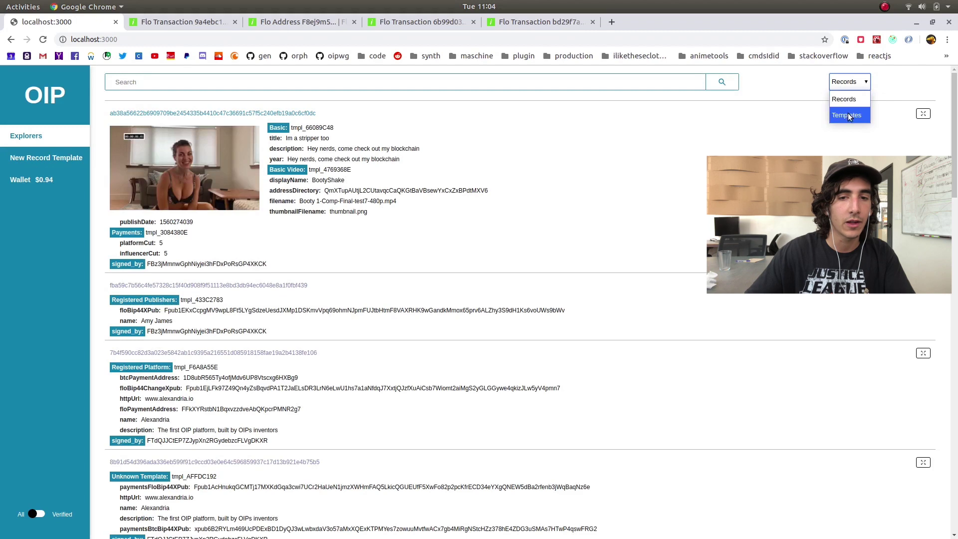
click(849, 116)
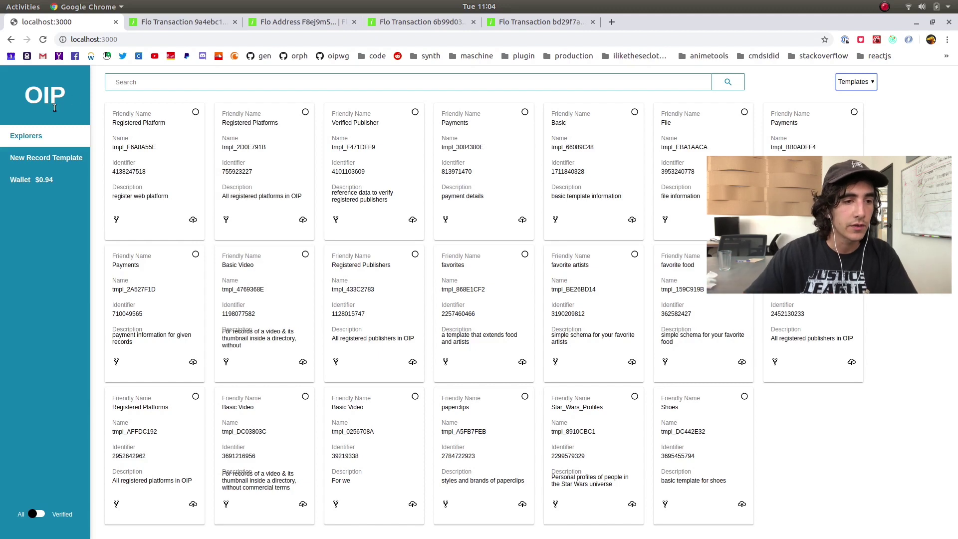
click(55, 157)
click(63, 136)
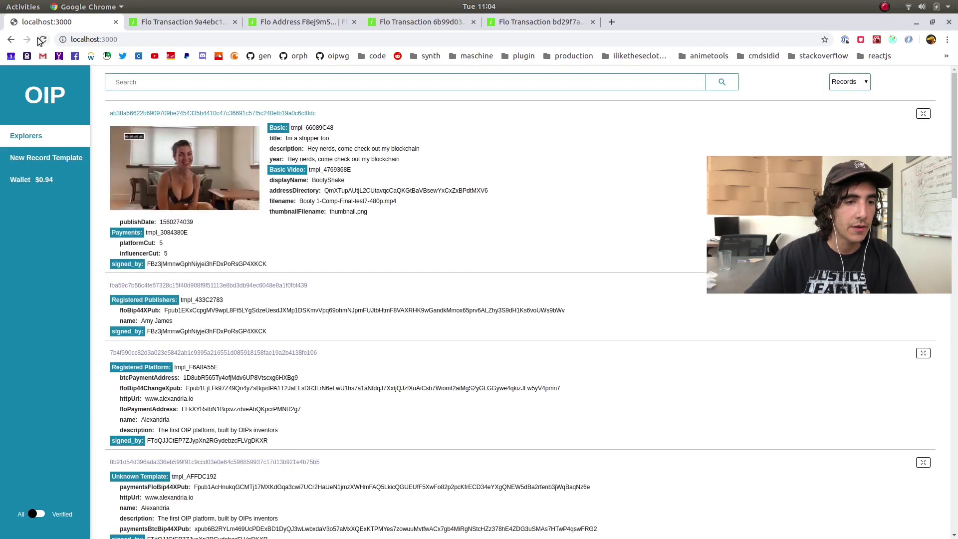
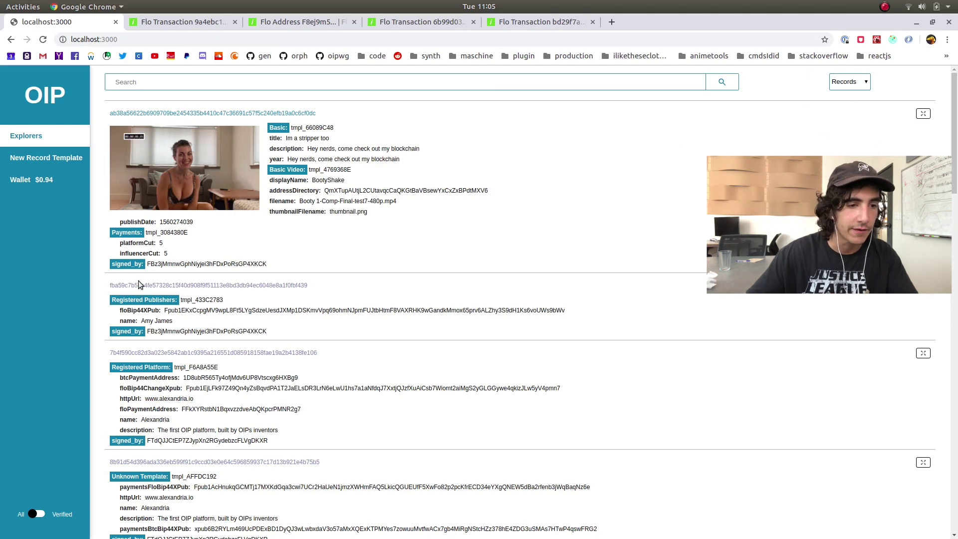
Glance at the Registered Publishers transaction on the block explorer, then close that tab
click(224, 285)
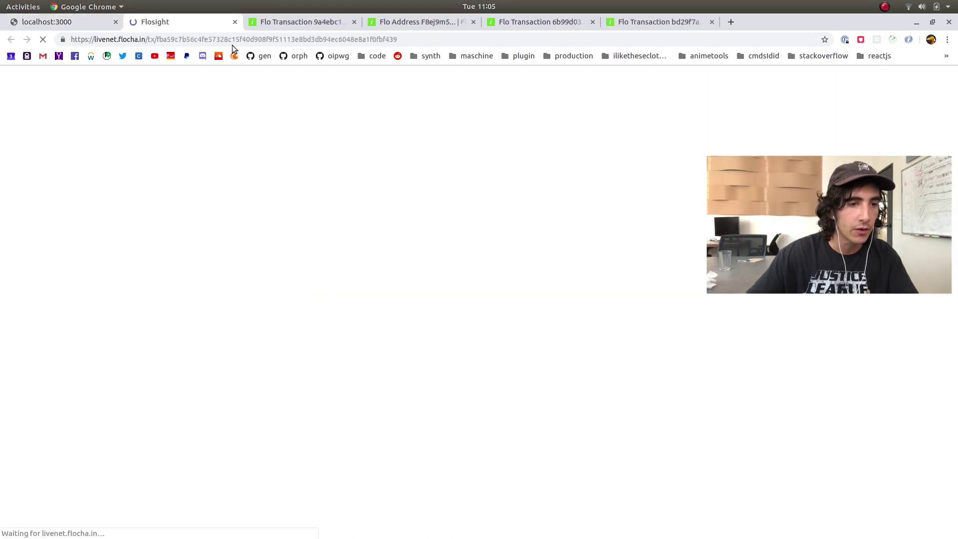
key(ctrl+w)
click(350, 157)
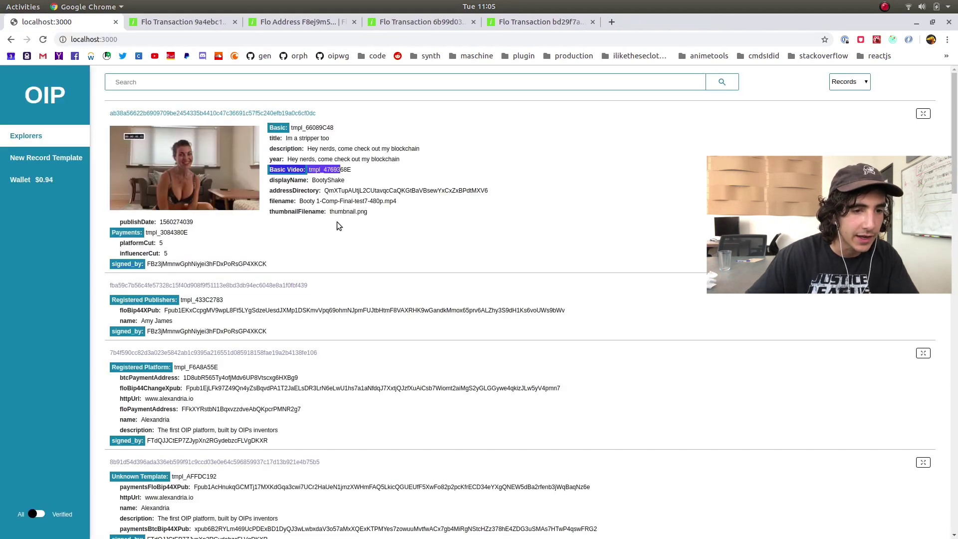
click(300, 128)
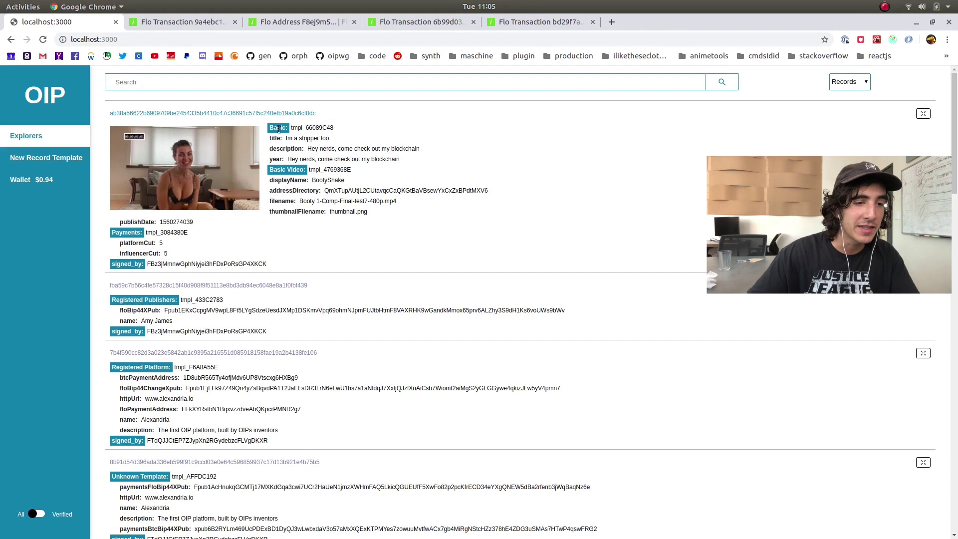
Highlight the first record's title, description and year text, then open its full record page
triple_click(274, 129)
drag(291, 158, 292, 171)
click(291, 170)
click(304, 218)
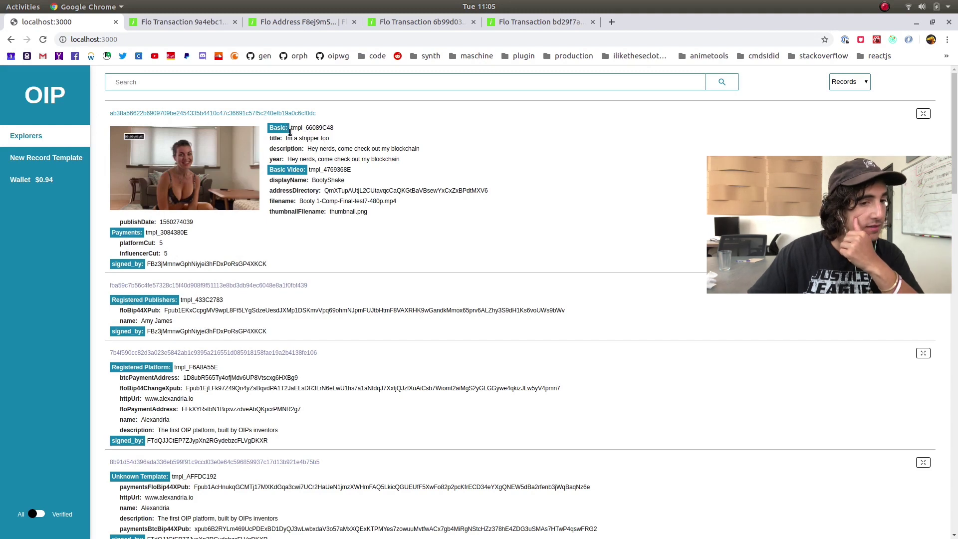
drag(275, 139, 348, 144)
click(336, 143)
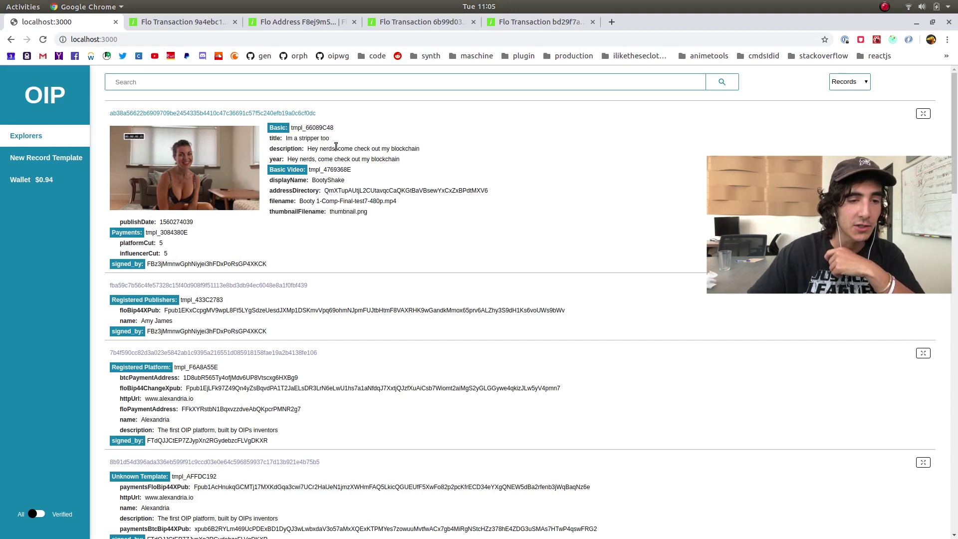
drag(320, 151, 450, 155)
click(450, 155)
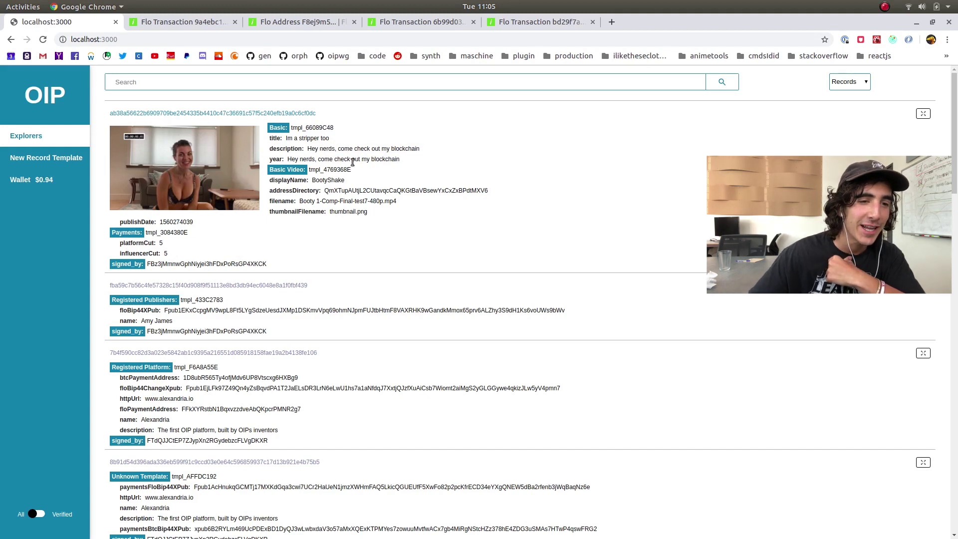
drag(296, 160, 369, 160)
click(445, 169)
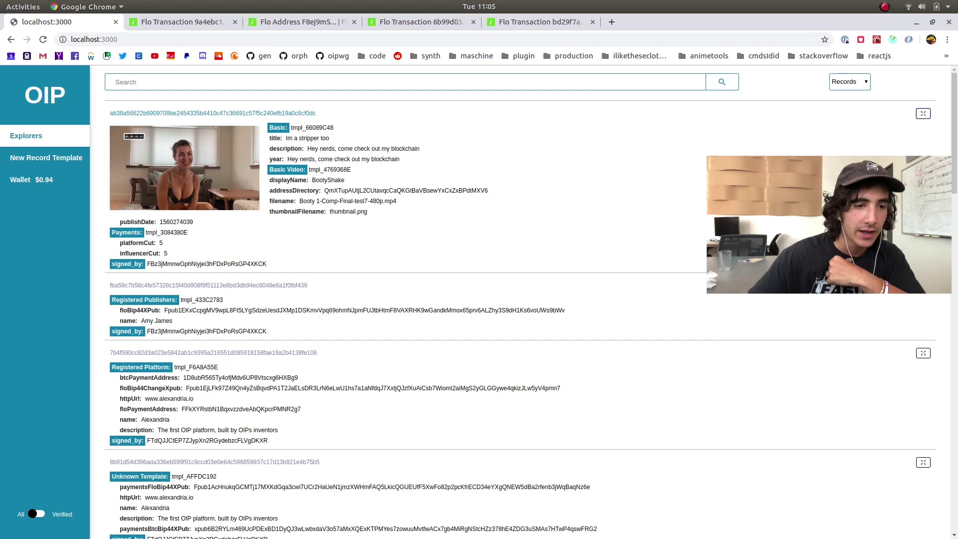
click(921, 116)
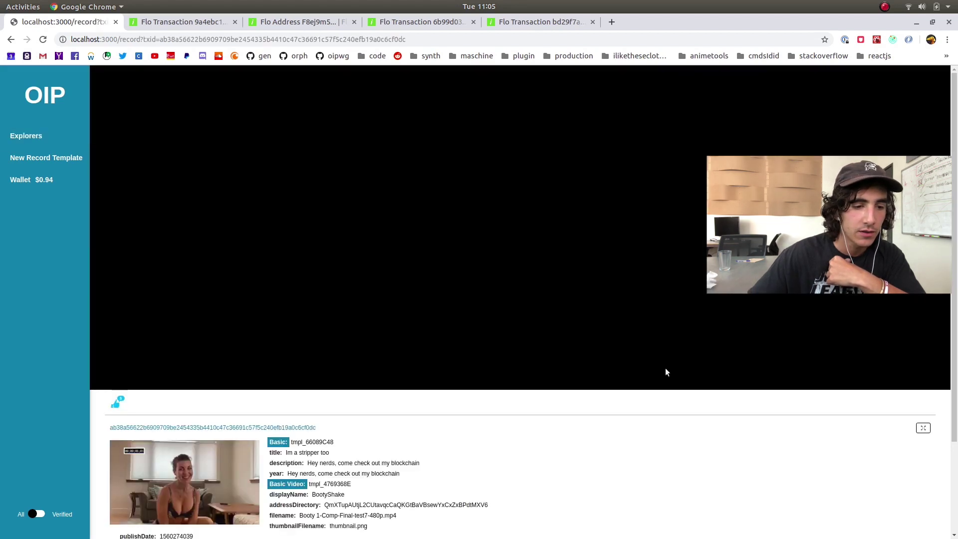
Scroll the BootyShake record page, highlight the Registered Publishers template line, then return to Explorers
scroll(666, 373, down, 3)
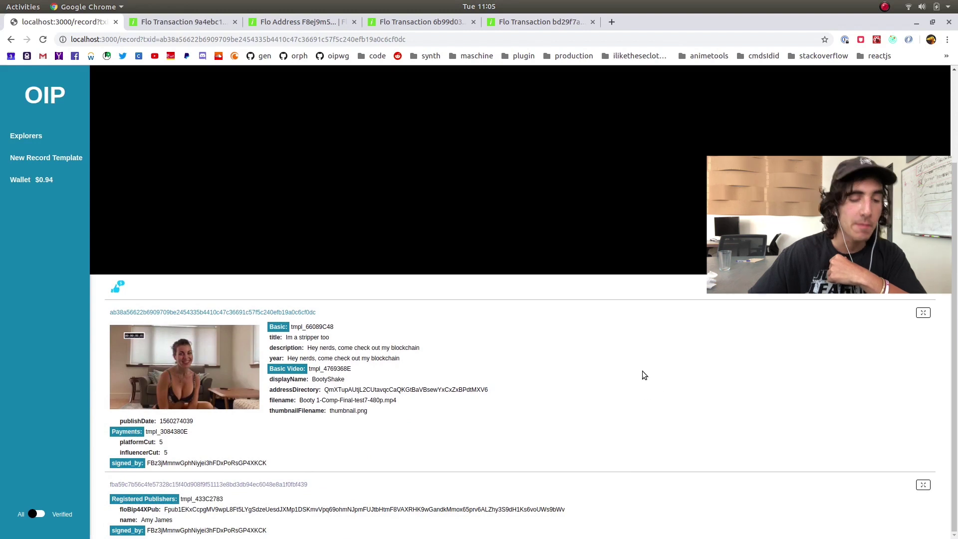
drag(272, 532, 110, 484)
click(367, 494)
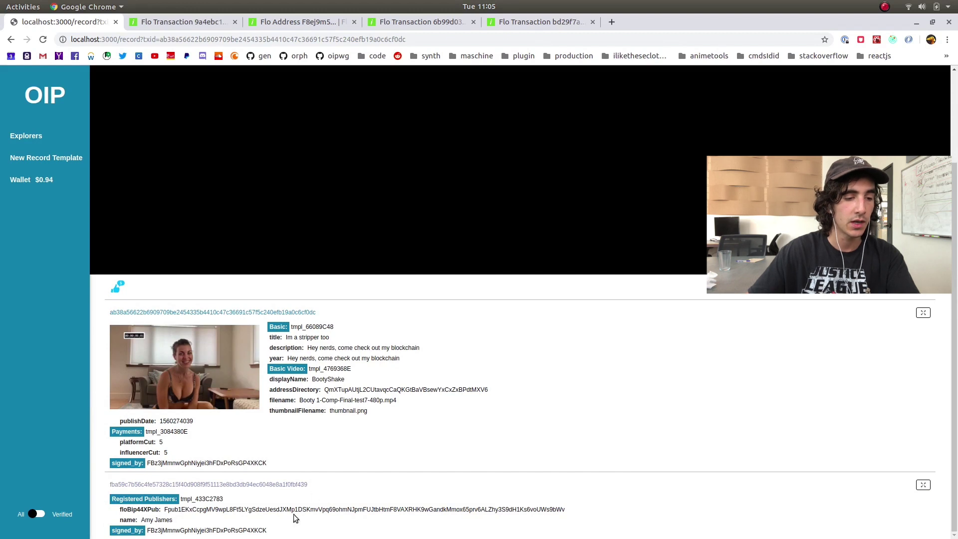
drag(119, 500, 141, 521)
click(221, 520)
click(168, 521)
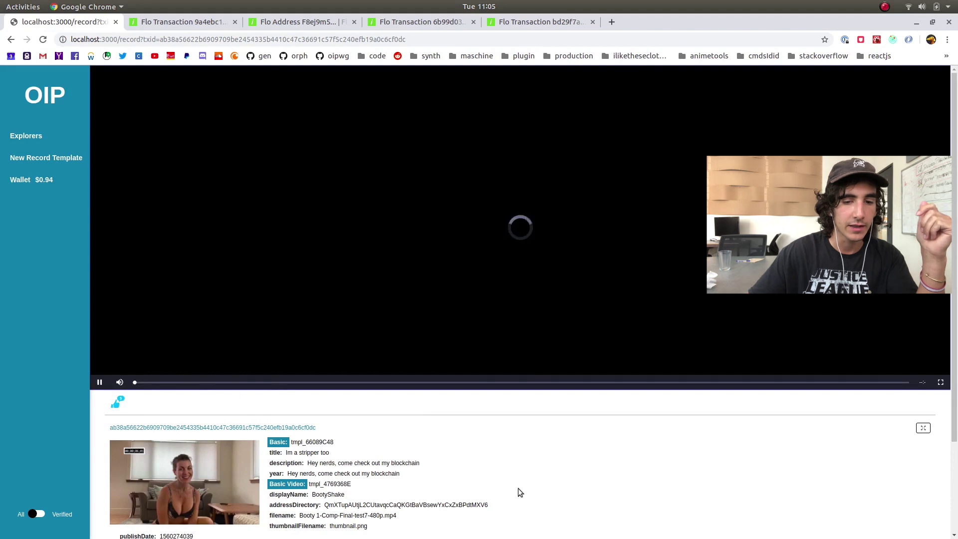
scroll(703, 478, down, 3)
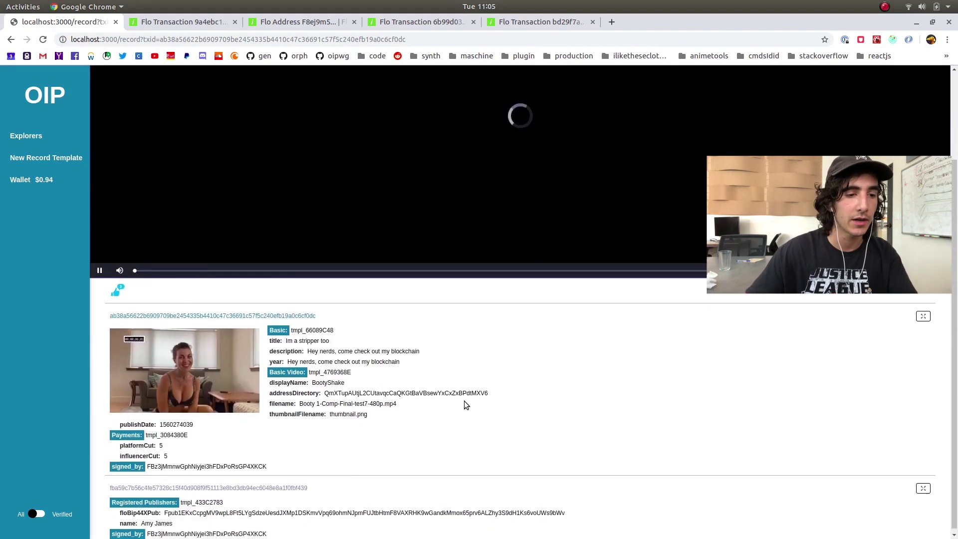
scroll(499, 444, up, 3)
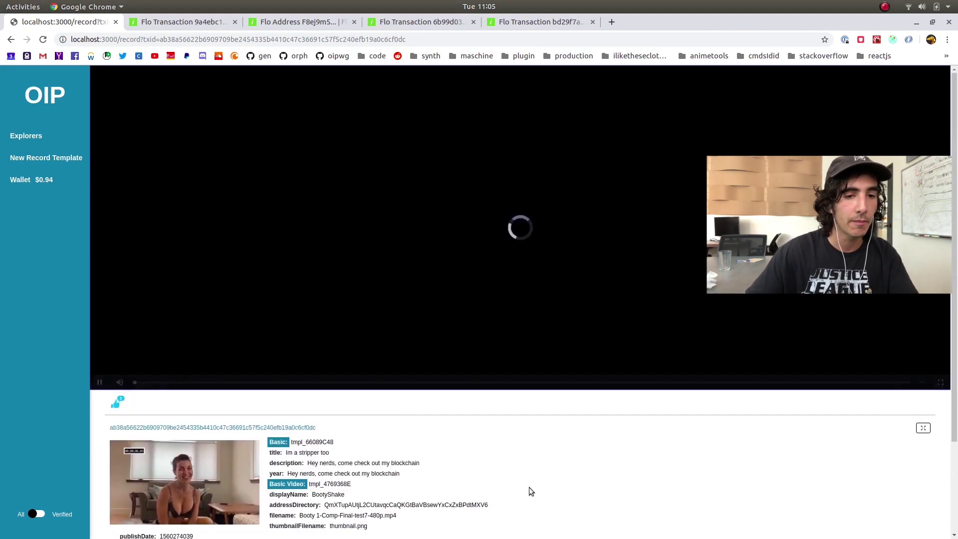
click(45, 136)
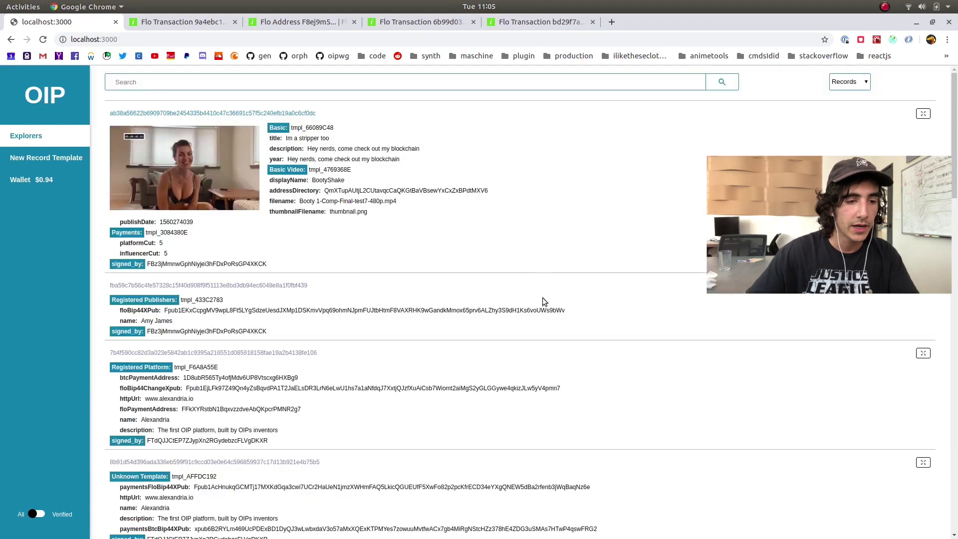
Check a record's linked tweet on Twitter, then close it again
scroll(554, 291, down, 15)
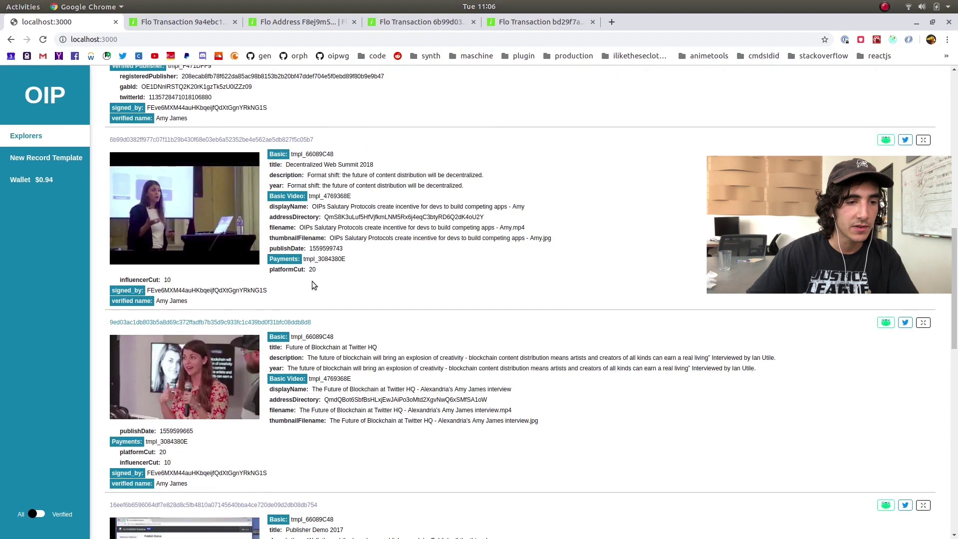
click(906, 140)
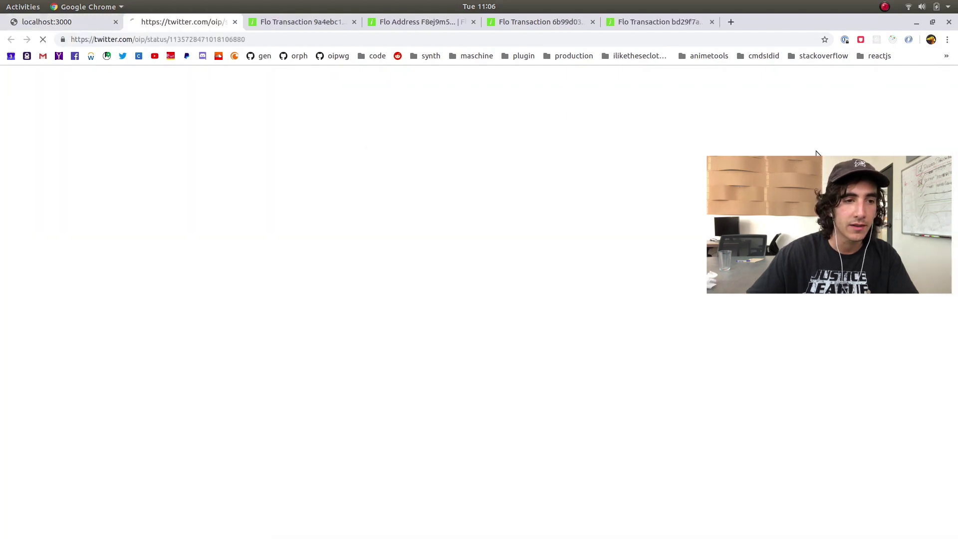
click(234, 22)
scroll(349, 235, down, 10)
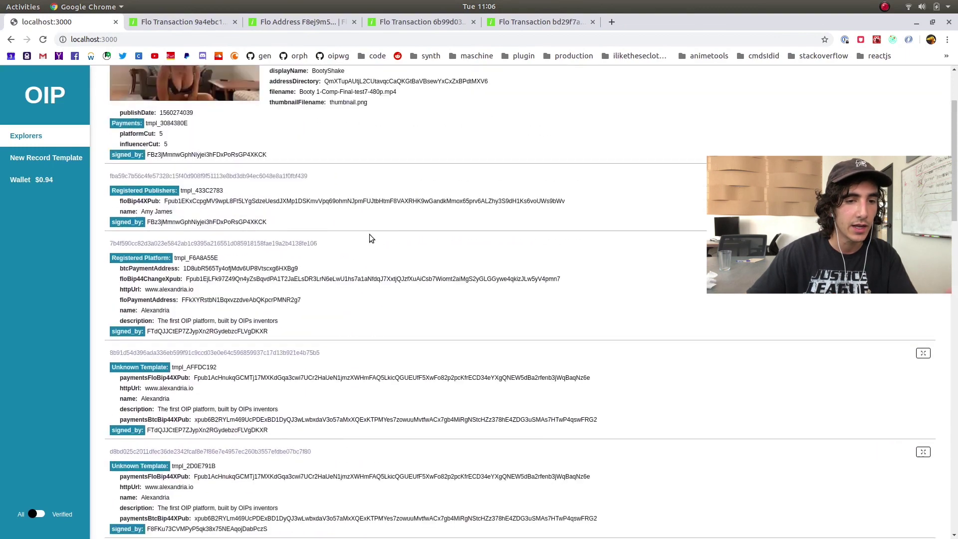
scroll(372, 238, up, 4)
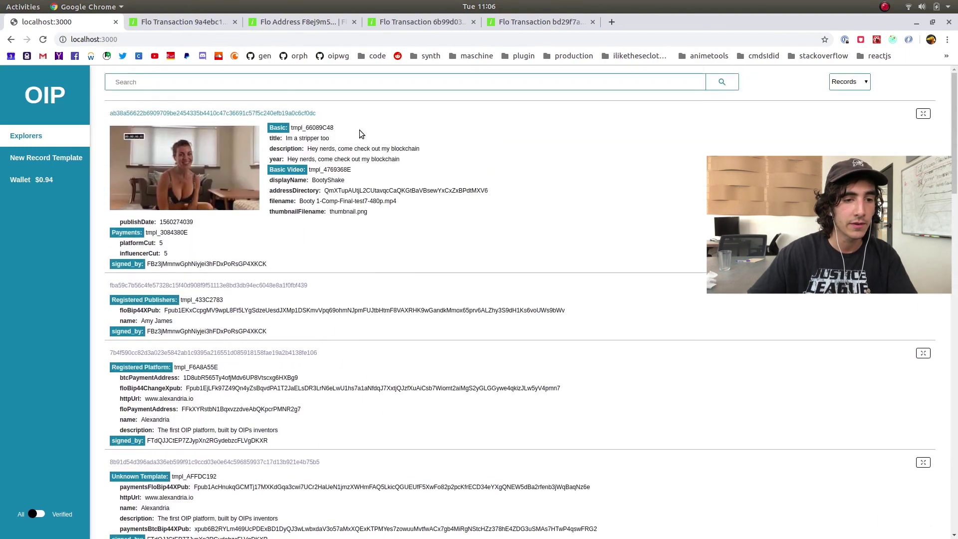
Scroll through the record list and switch the explorer to Templates
scroll(572, 166, down, 8)
scroll(566, 201, down, 3)
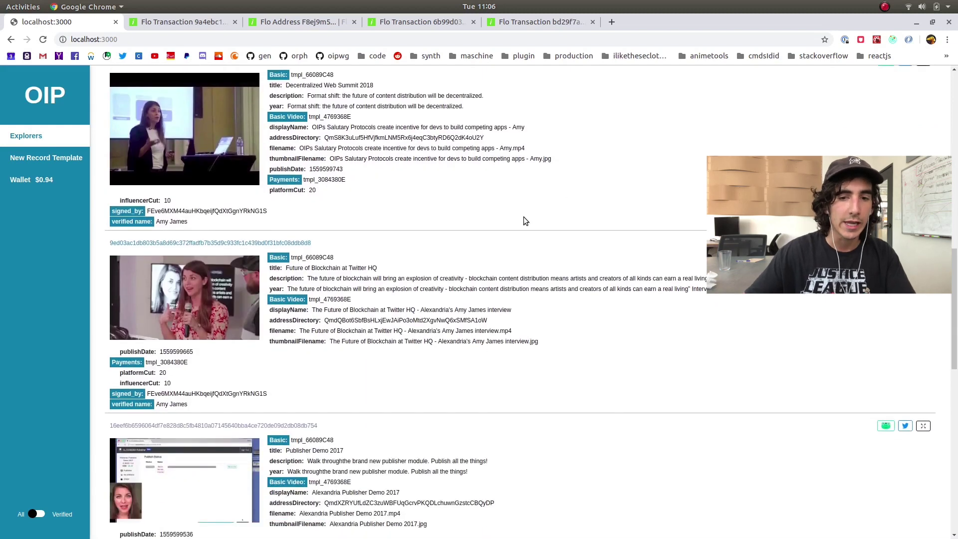
scroll(524, 223, down, 3)
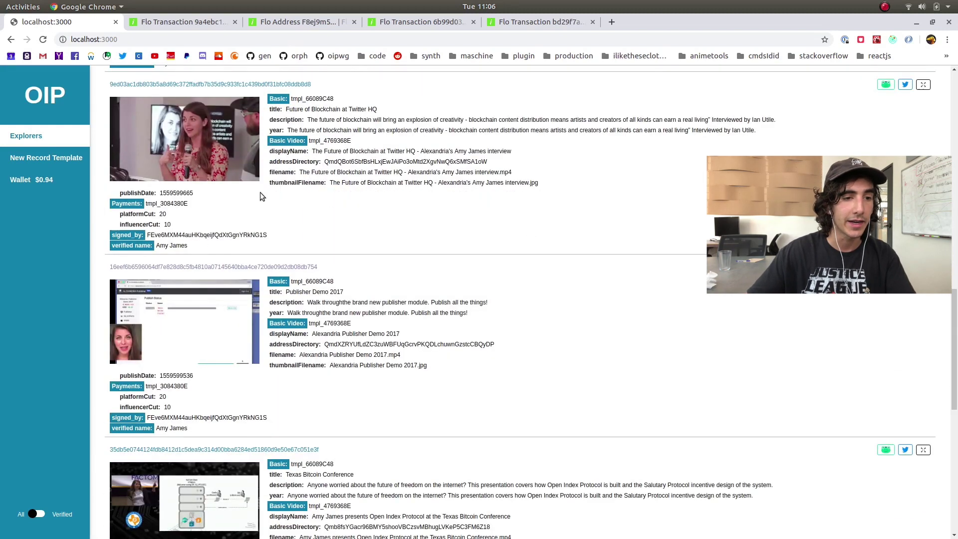
scroll(305, 261, up, 15)
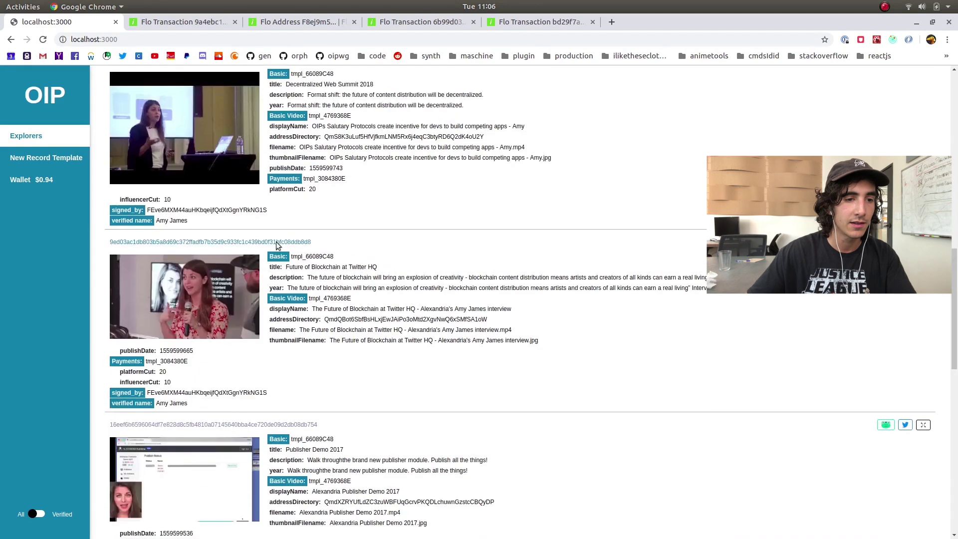
scroll(303, 260, up, 1)
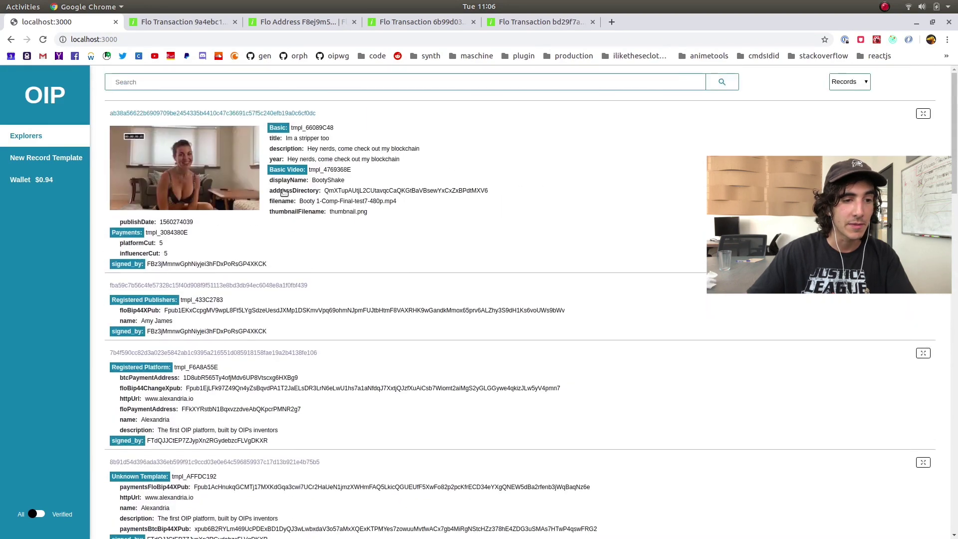
drag(268, 264, 454, 182)
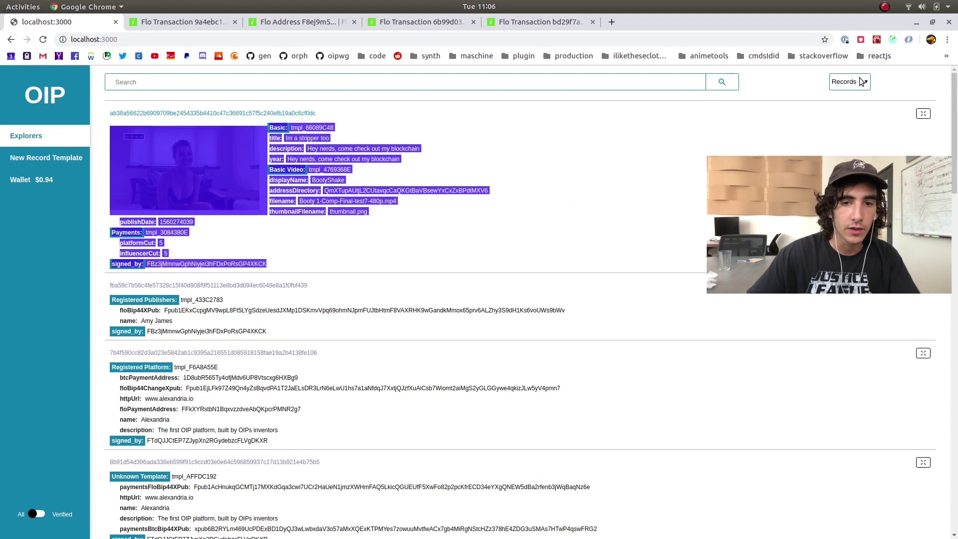
click(852, 115)
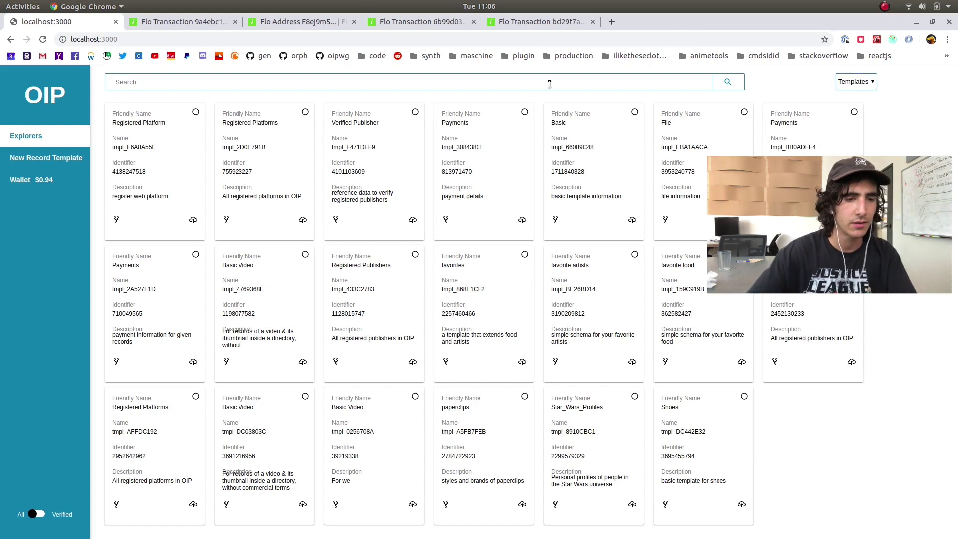
Search templates for 'music track' and start a new record from the Music Track card
text(usic track)
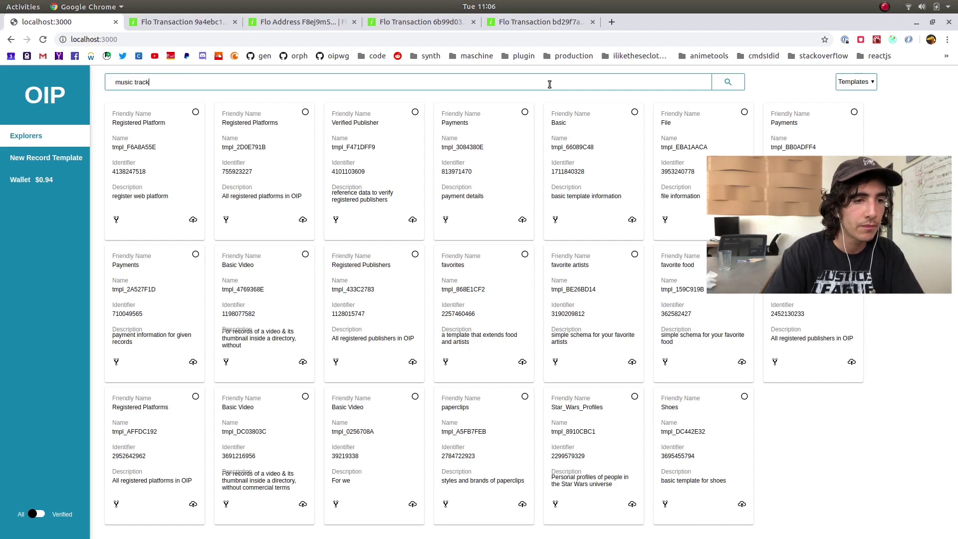
key(Return)
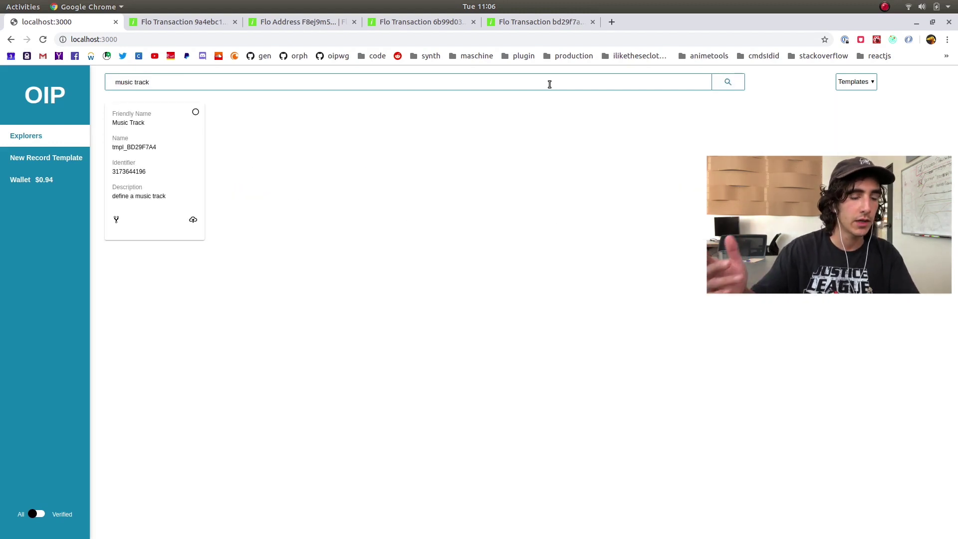
click(194, 221)
Enter songName 'divinity' and the artist's name in the Music Track form's credit fields
click(456, 176)
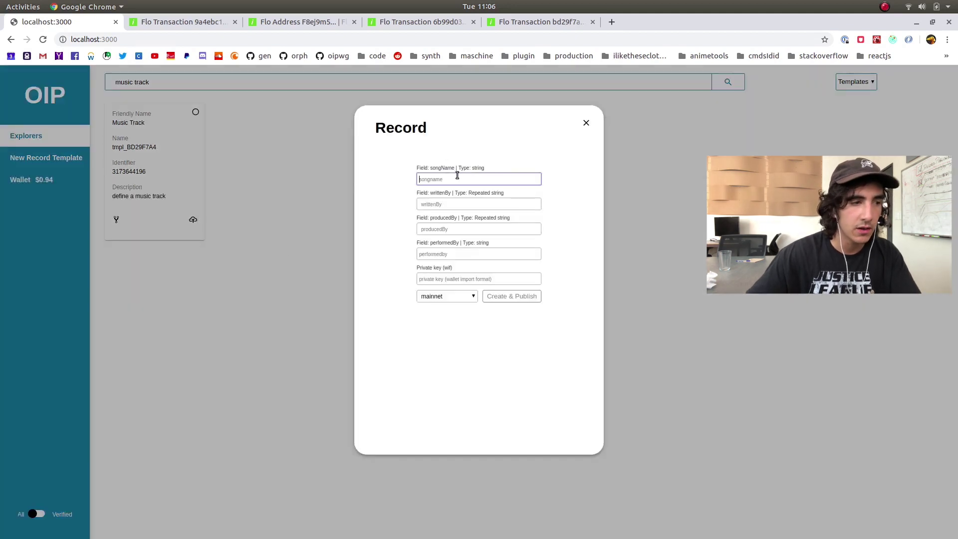
text(divinity)
key(Tab)
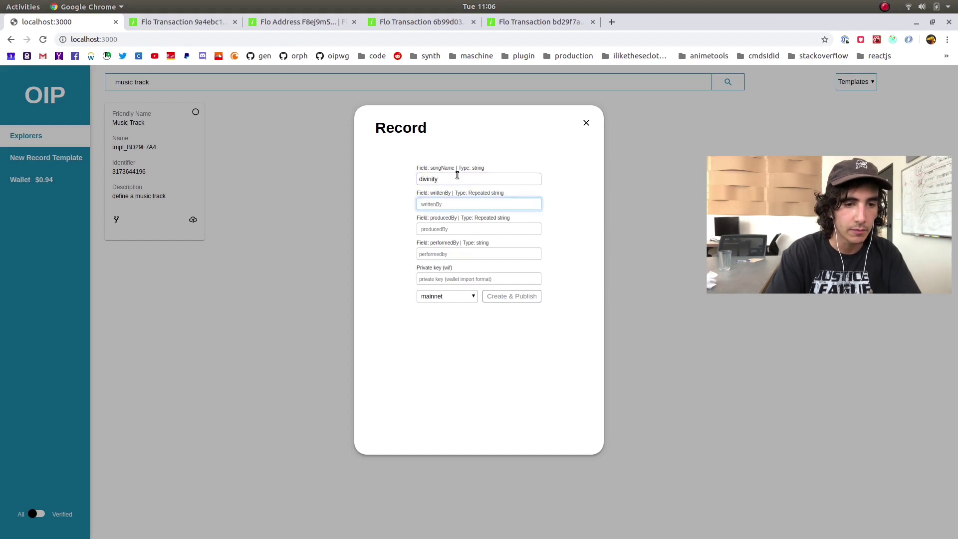
key(Tab)
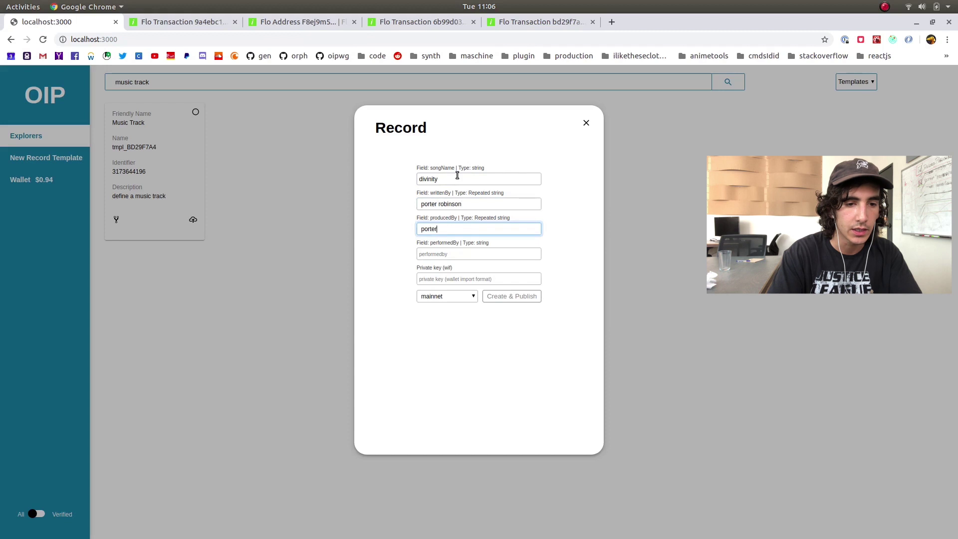
key(Tab)
text(por)
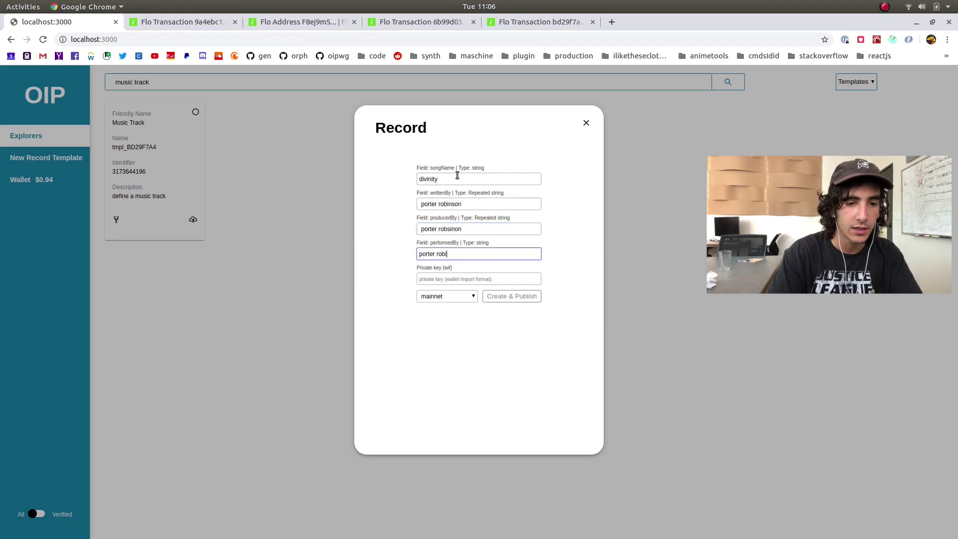
key(Tab)
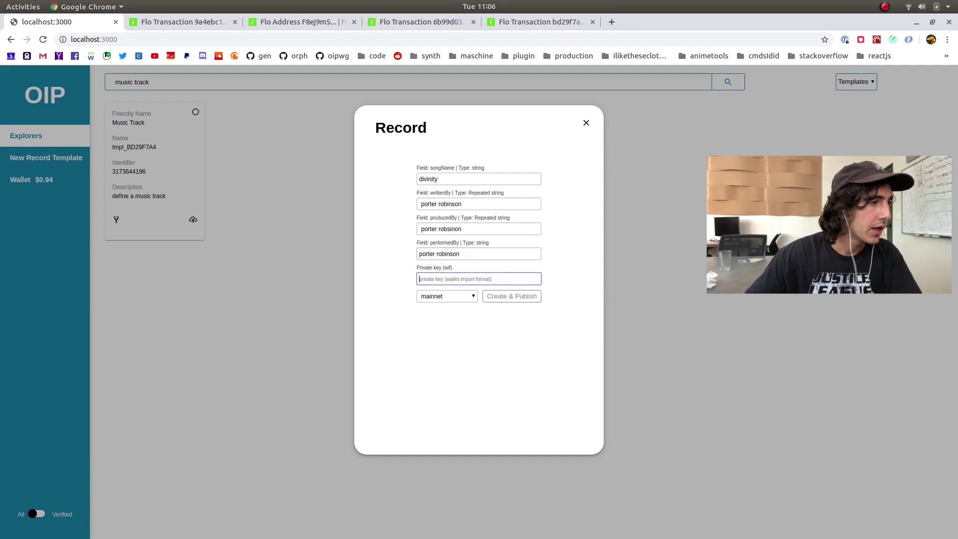
Paste the wallet WIF private key and open developer tools via Inspect
key(alt+Tab)
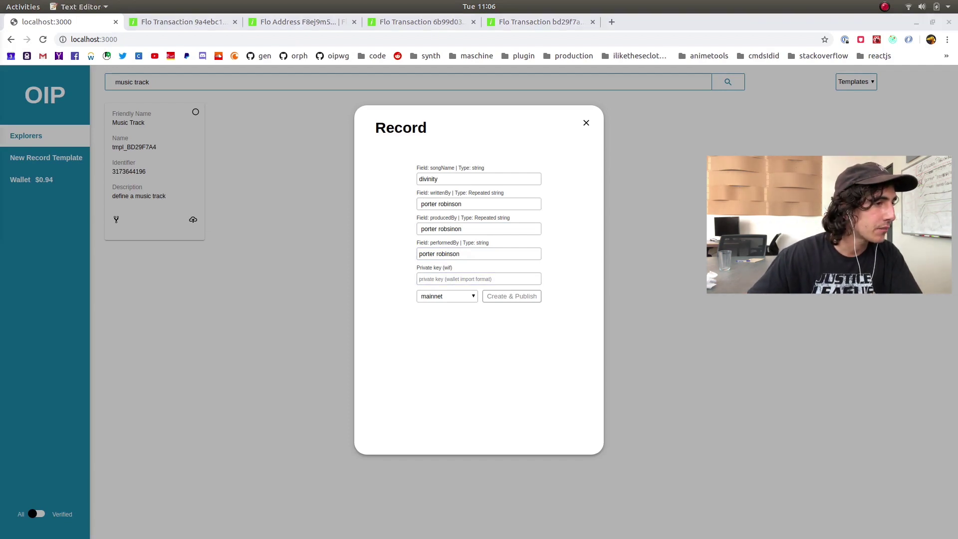
click(459, 277)
key(ctrl+v)
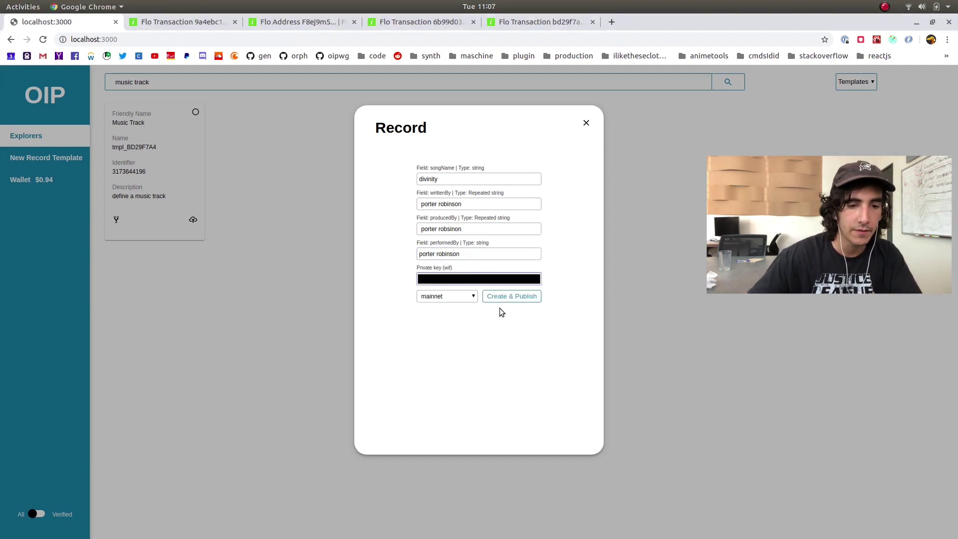
right_click(500, 314)
click(551, 467)
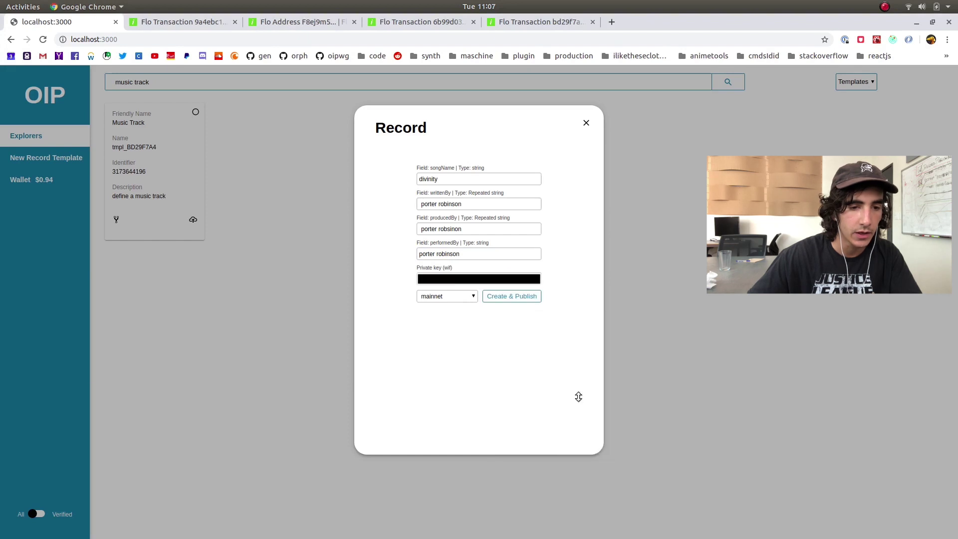
Publish the record with the console open and copy the returned transaction hash
click(53, 395)
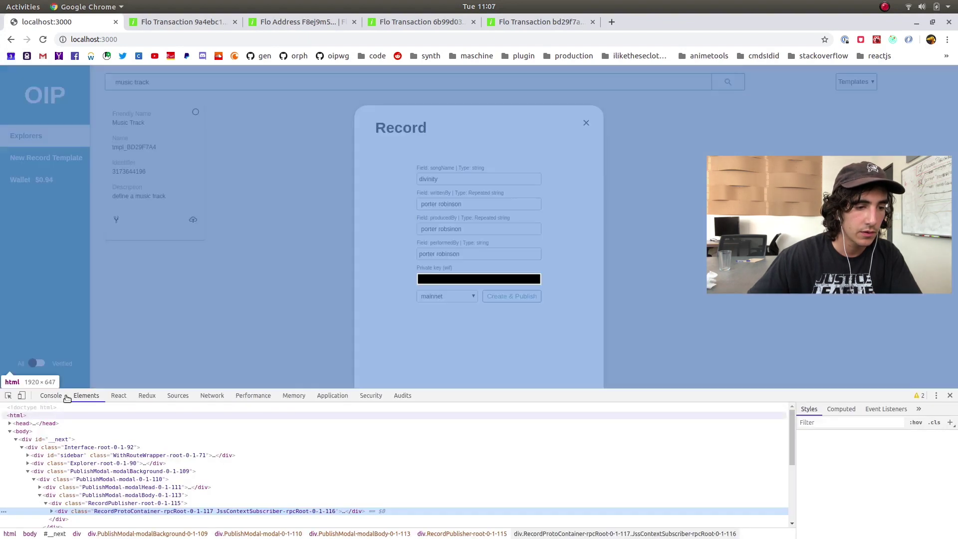
click(51, 396)
click(22, 409)
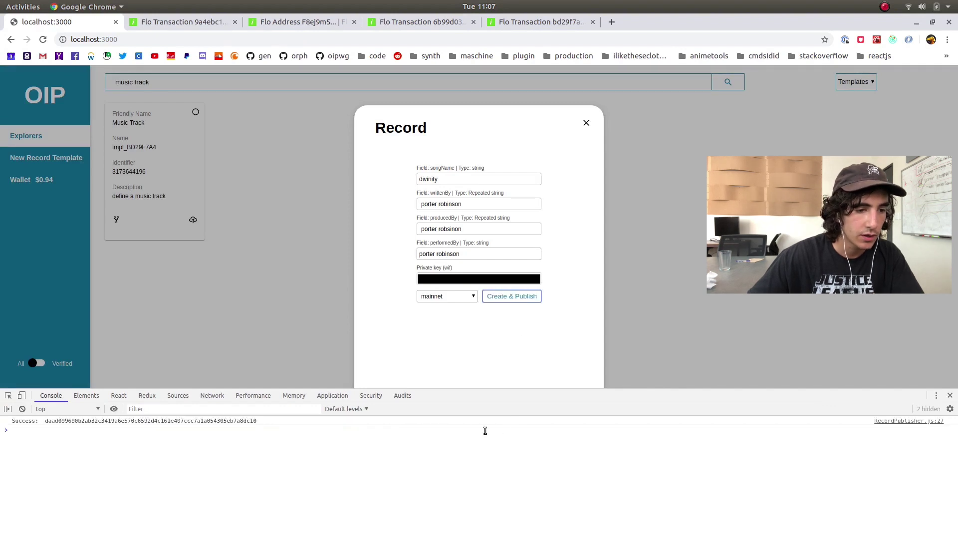
double_click(168, 422)
right_click(175, 424)
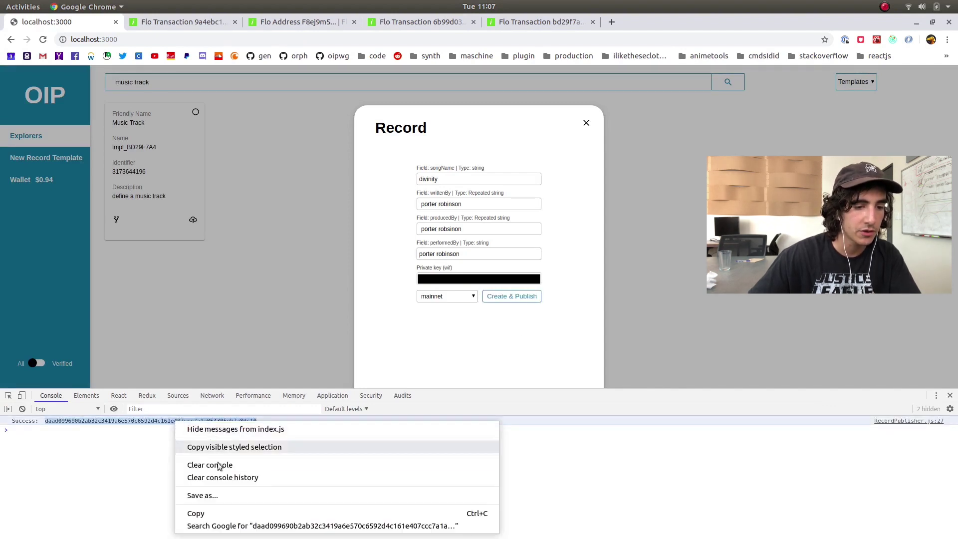
click(197, 514)
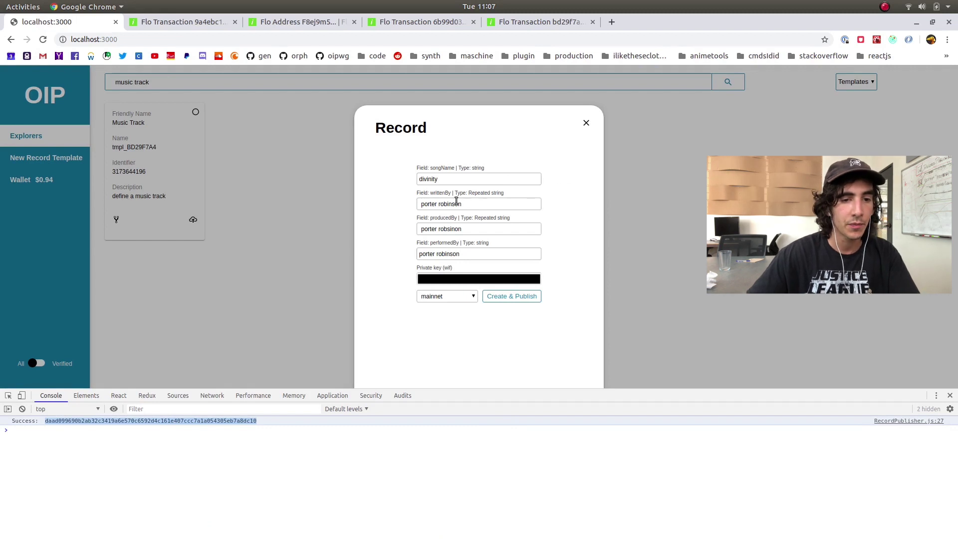
Close the Record form, switch back to Records, and clear the search to list all records
click(587, 123)
click(854, 86)
click(856, 97)
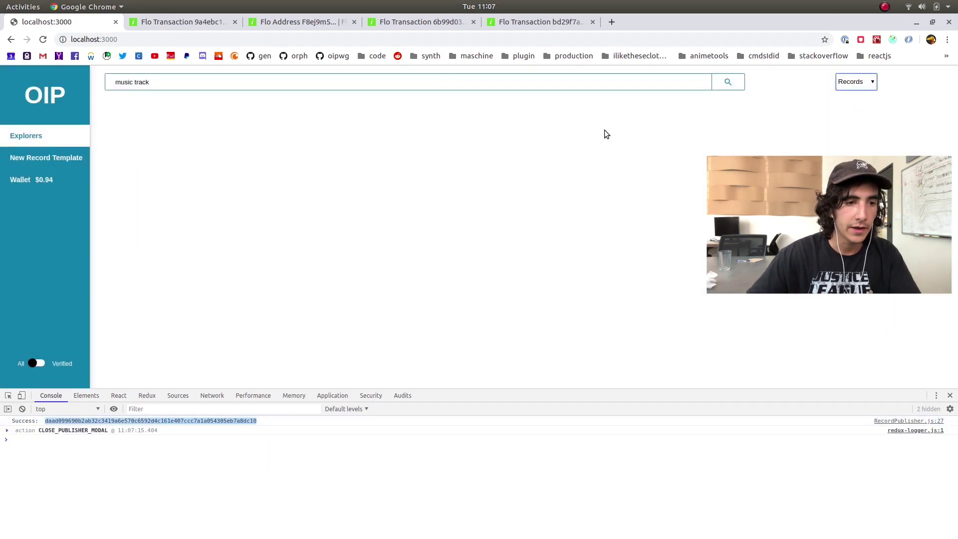
double_click(435, 84)
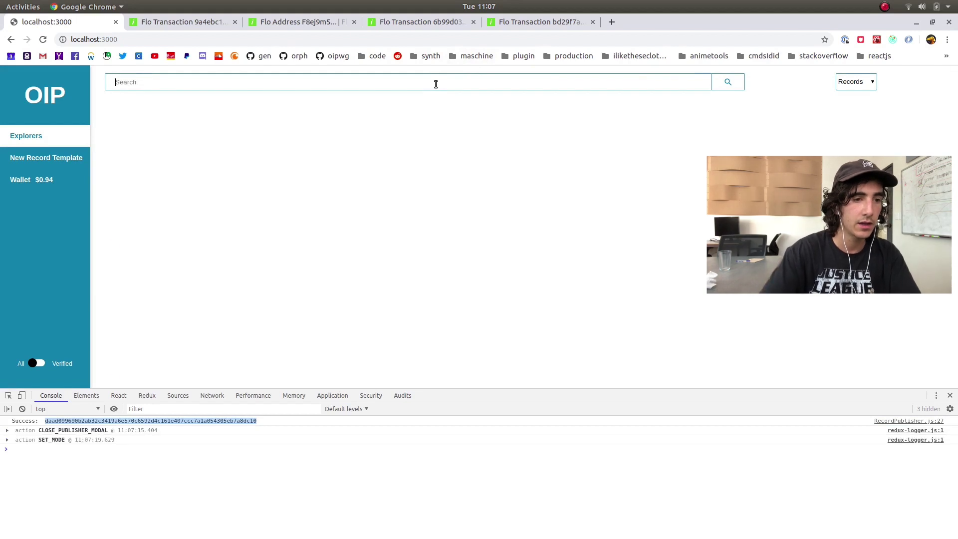
key(Return)
scroll(644, 264, down, 3)
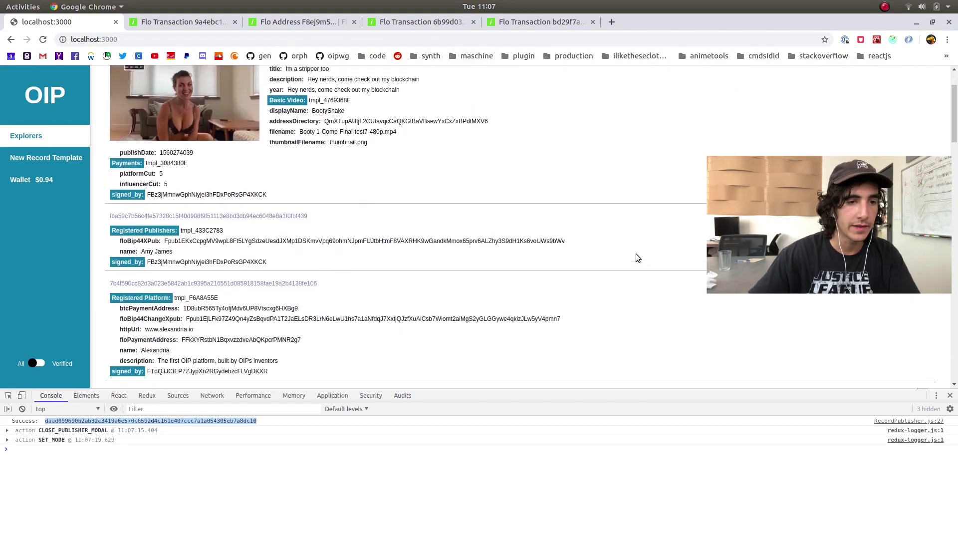
scroll(637, 257, up, 3)
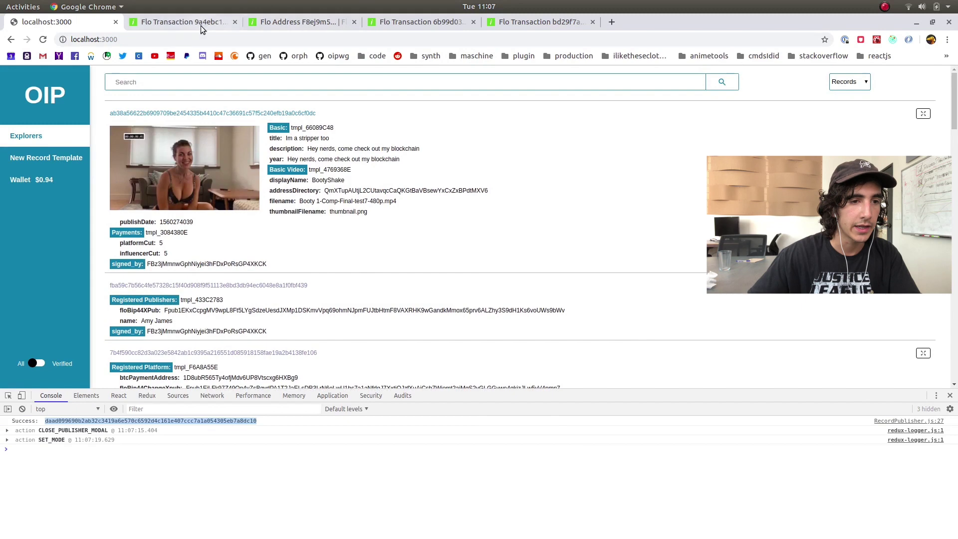
Load the copied transaction ID in the Flosight tab, then return to OIP Explorer
click(200, 22)
double_click(352, 40)
key(ctrl+v)
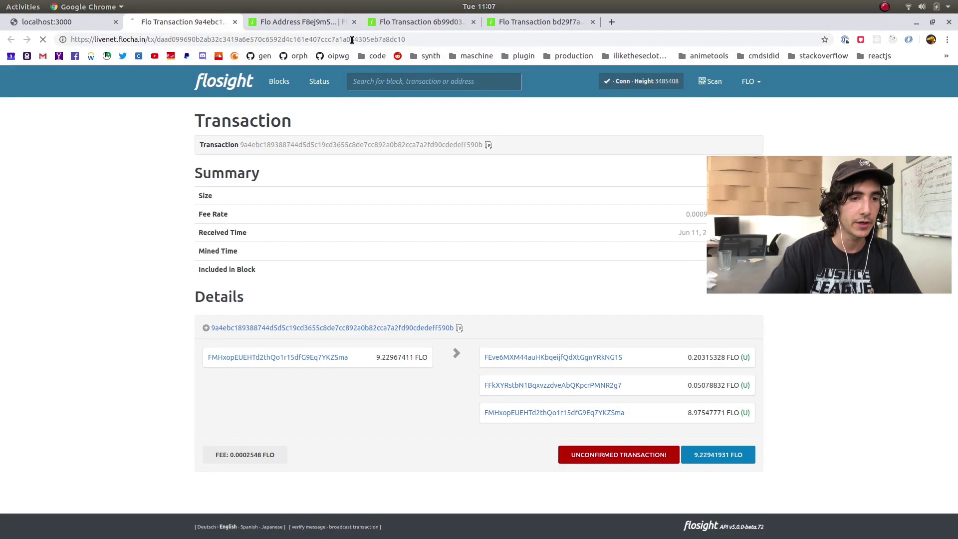
key(Return)
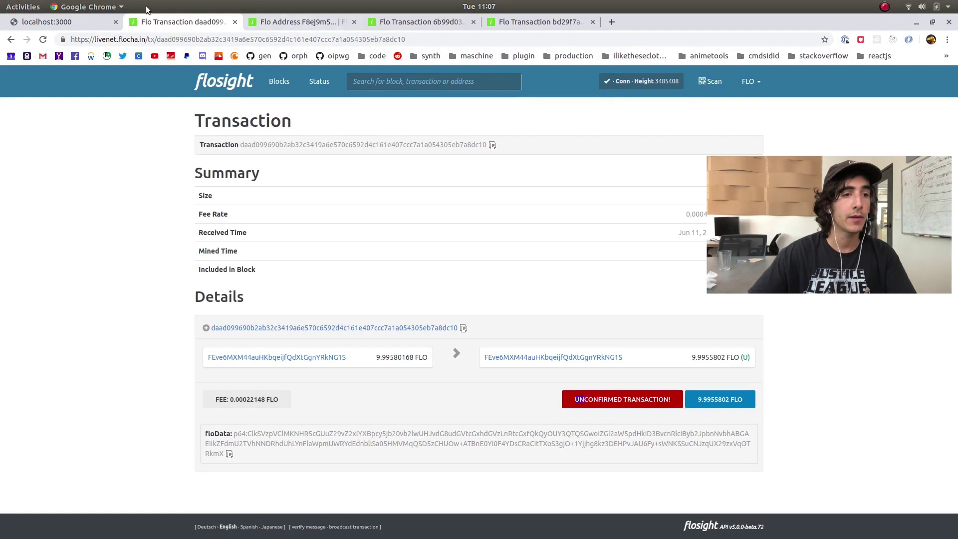
click(49, 22)
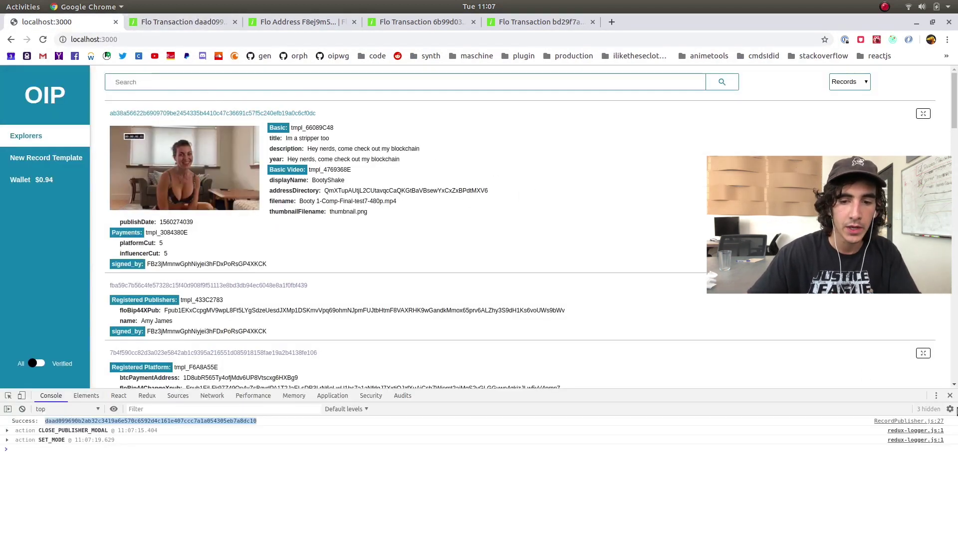
Close the developer console and scroll the records, highlighting the first record's details
click(950, 395)
scroll(581, 262, down, 5)
scroll(569, 235, up, 5)
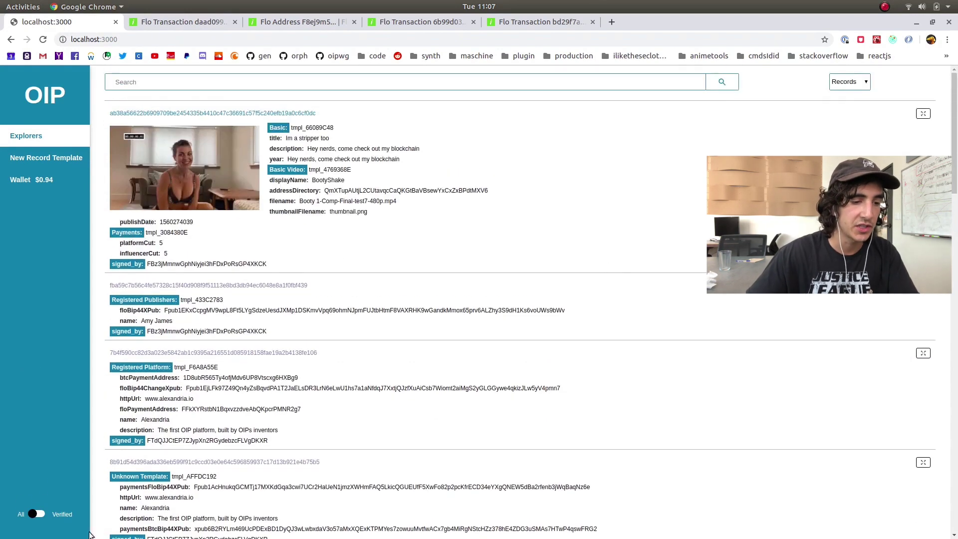
drag(293, 278, 92, 112)
scroll(379, 258, down, 10)
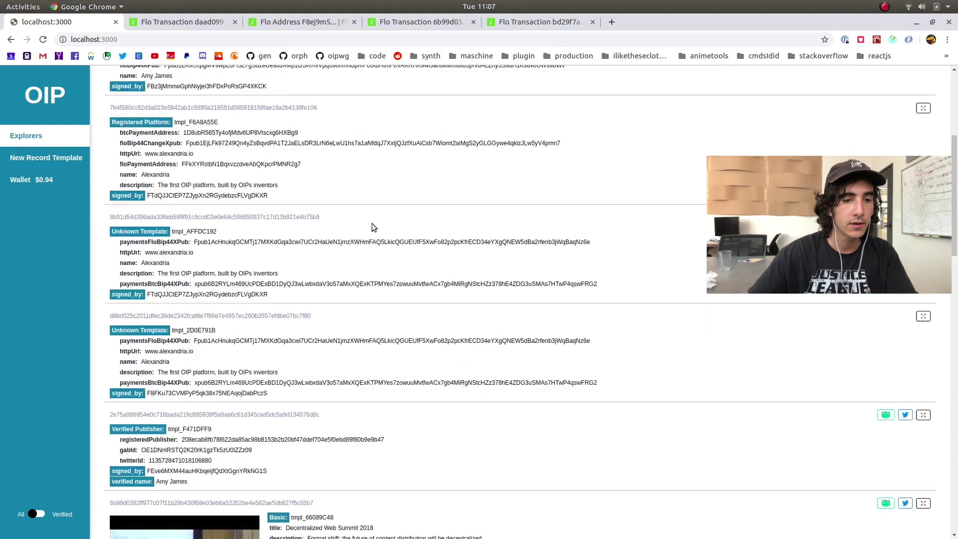
drag(298, 410, 130, 273)
click(765, 311)
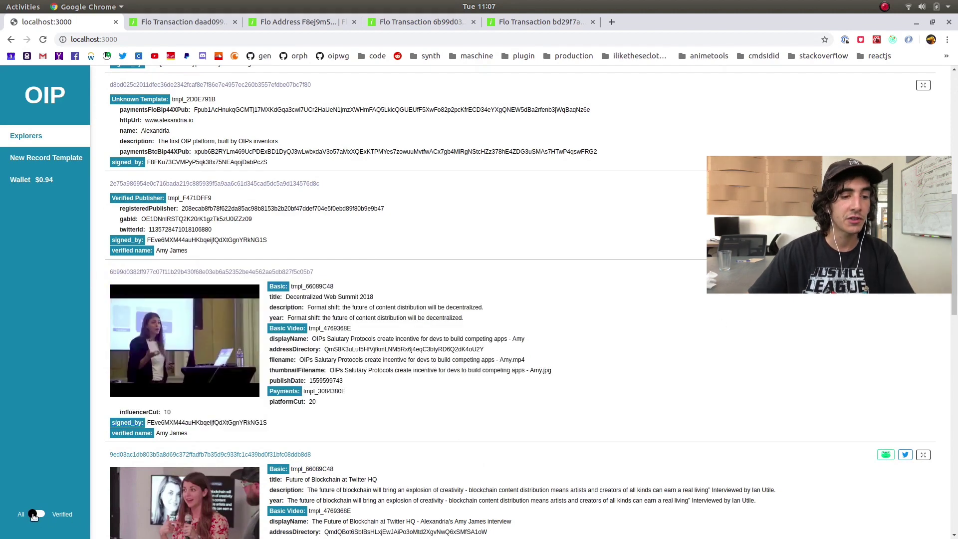
scroll(277, 450, up, 3)
scroll(277, 450, up, 8)
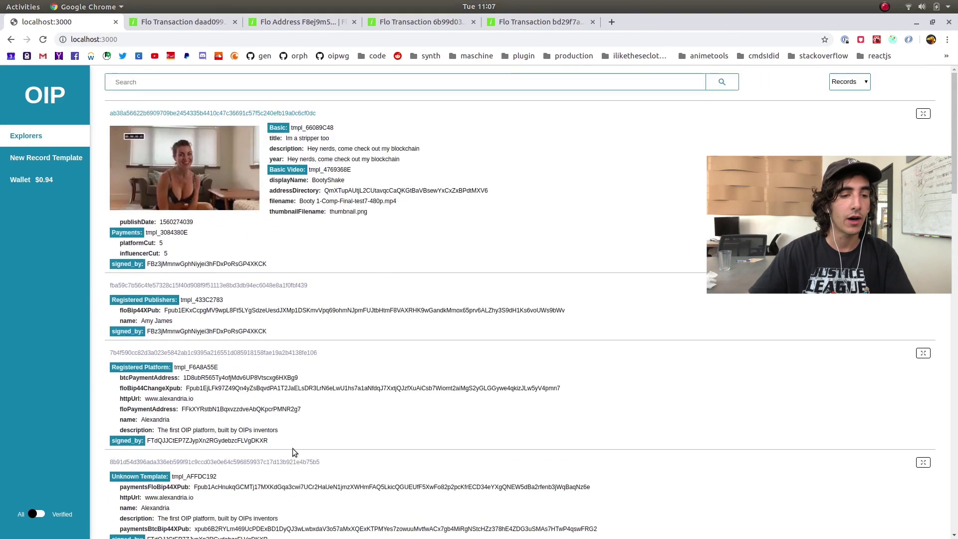
Filter the list to Verified records, scroll through them, then switch back to All
click(43, 516)
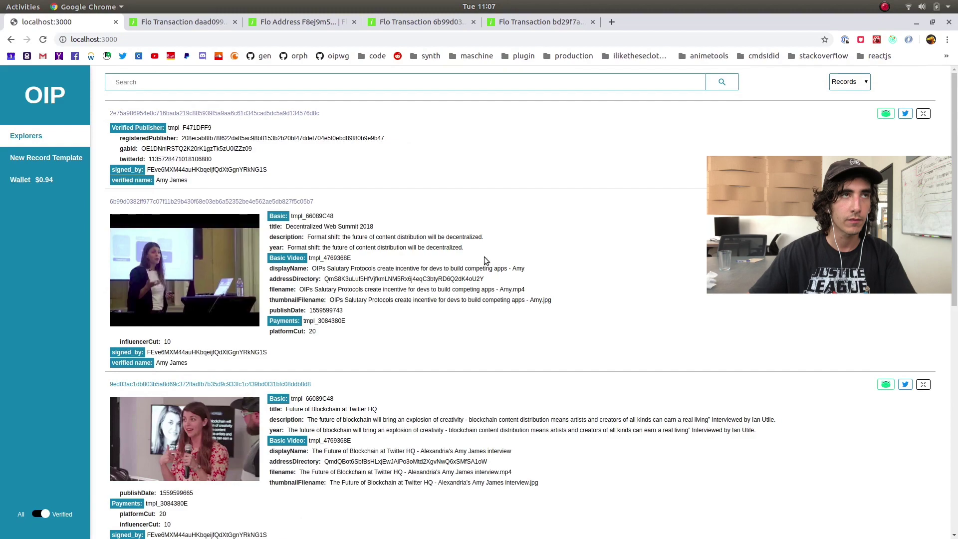
scroll(483, 257, down, 3)
scroll(478, 269, down, 6)
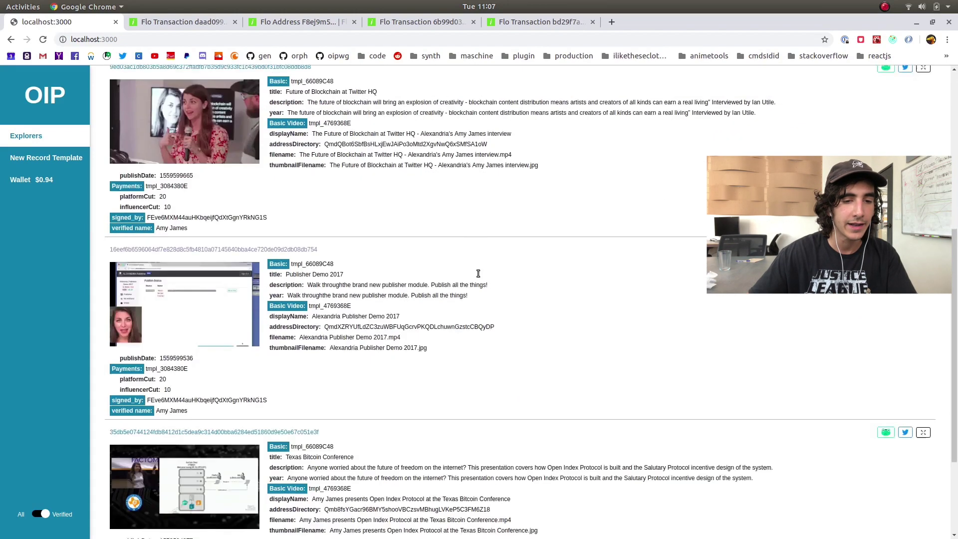
scroll(382, 483, up, 10)
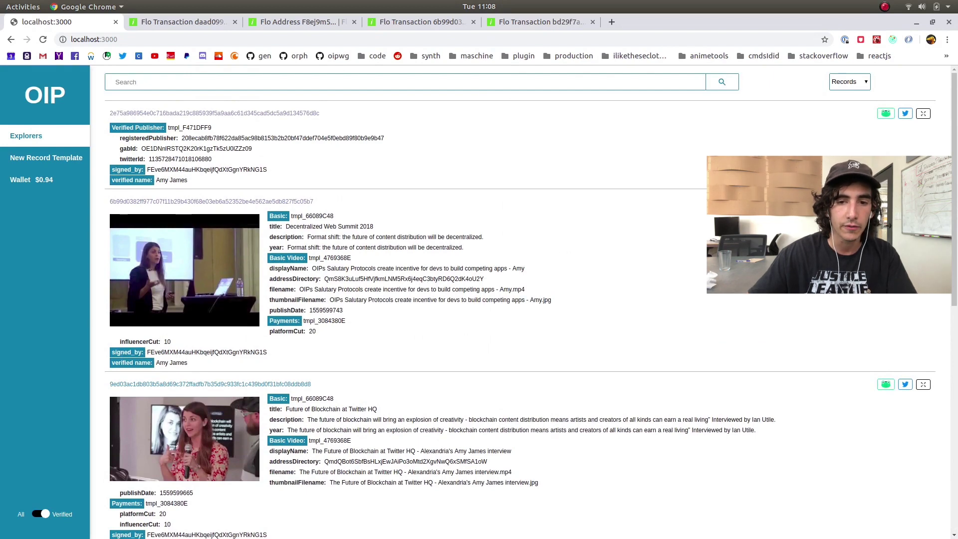
scroll(487, 228, down, 2)
scroll(486, 228, down, 6)
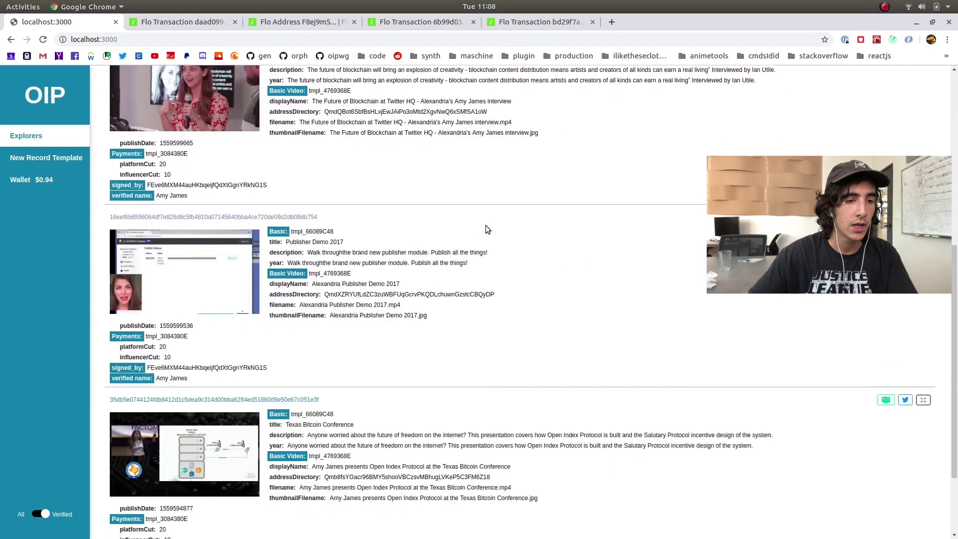
click(43, 519)
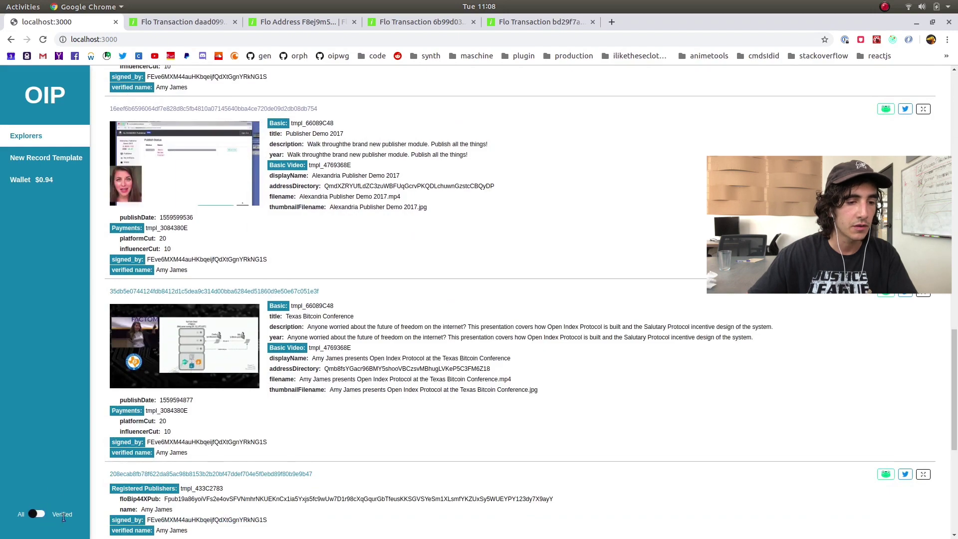
scroll(380, 437, up, 6)
scroll(369, 419, up, 15)
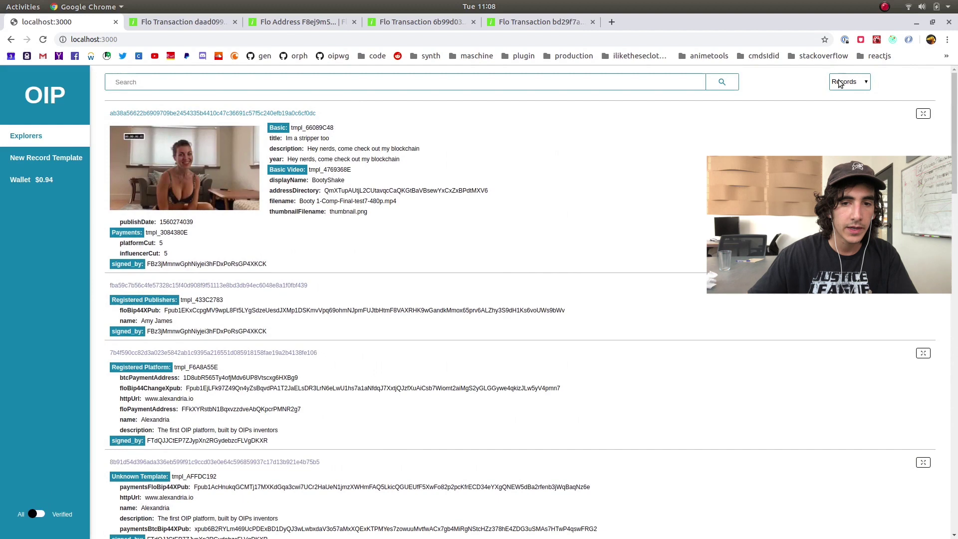
Switch to Templates, peek at the Registered Publishers publish form, and search 'registered pub'
click(848, 116)
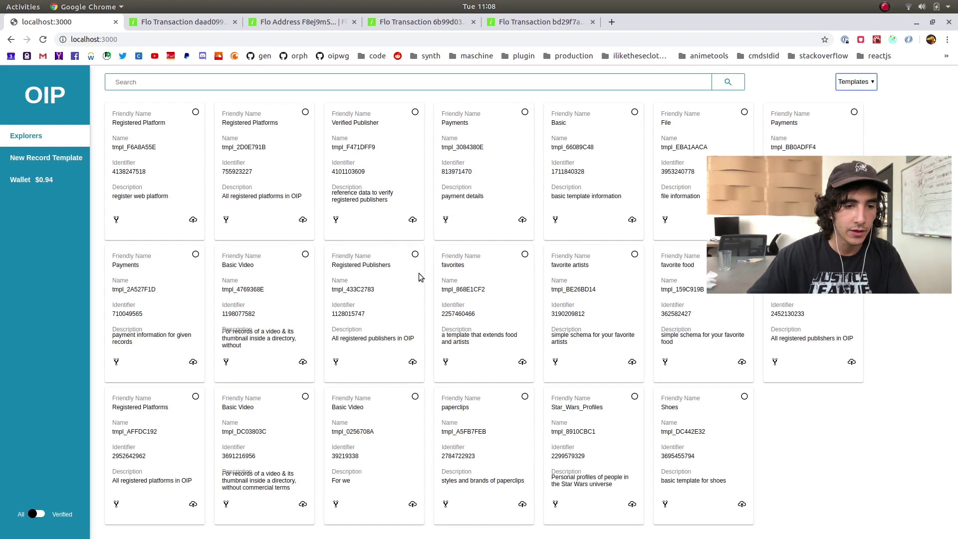
click(413, 361)
click(587, 122)
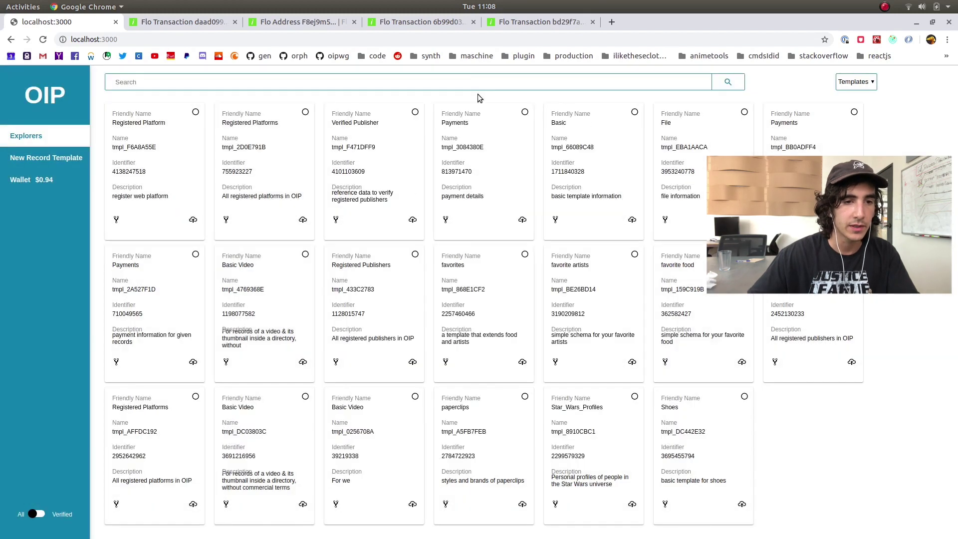
text(register)
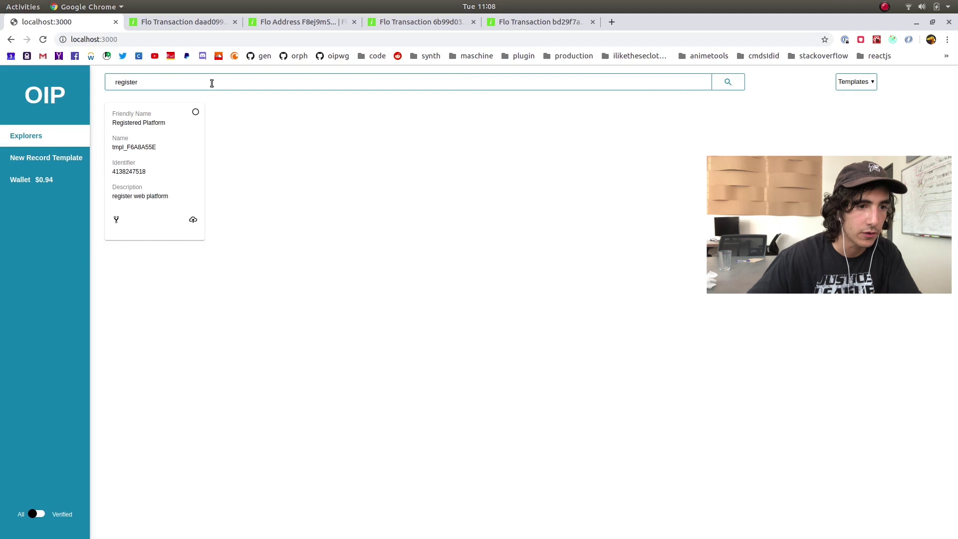
text(ed pub)
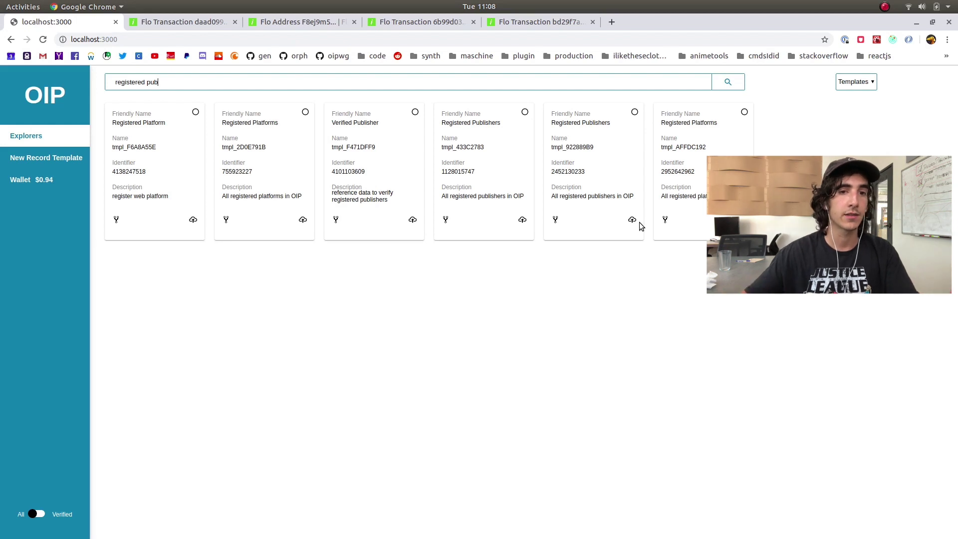
click(180, 530)
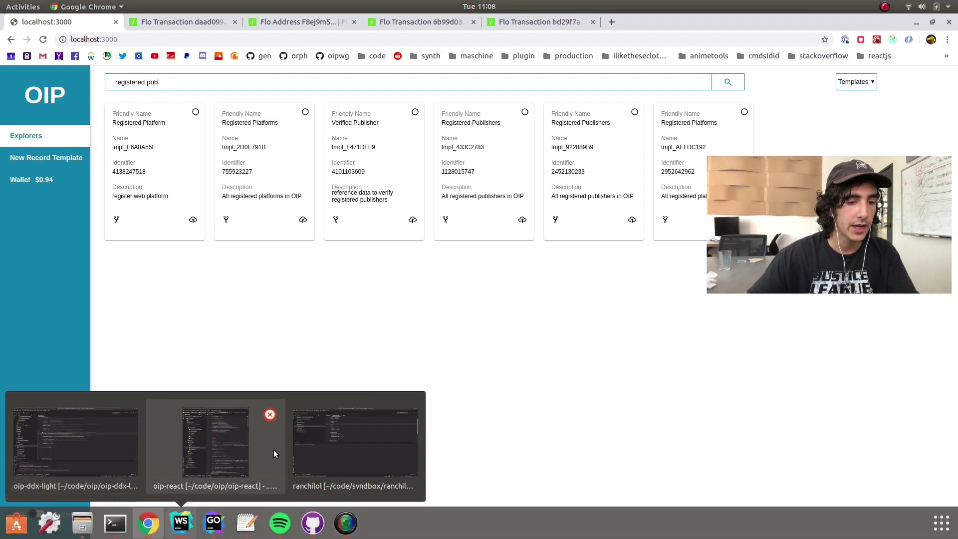
Open knownTemplates.js in the oip-ddx-light WebStorm project
click(57, 448)
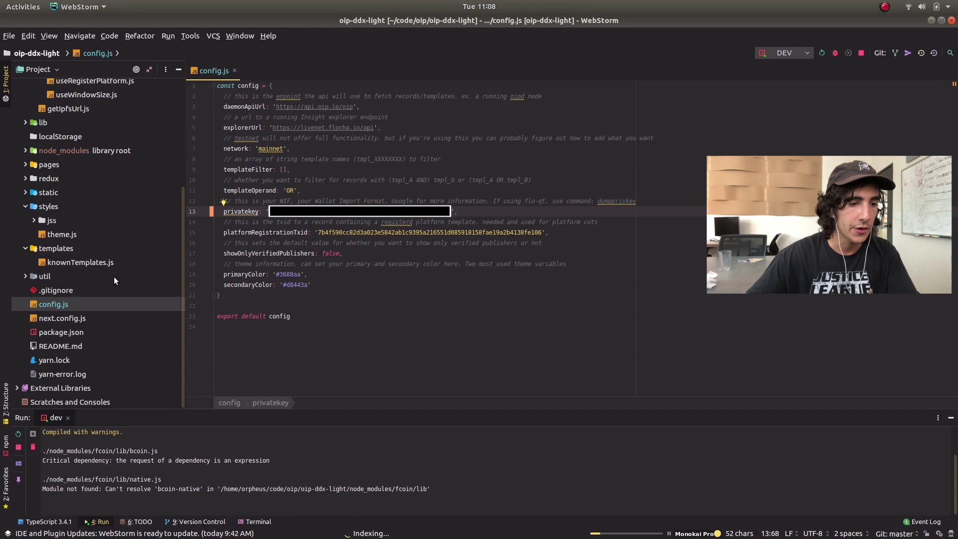
double_click(81, 262)
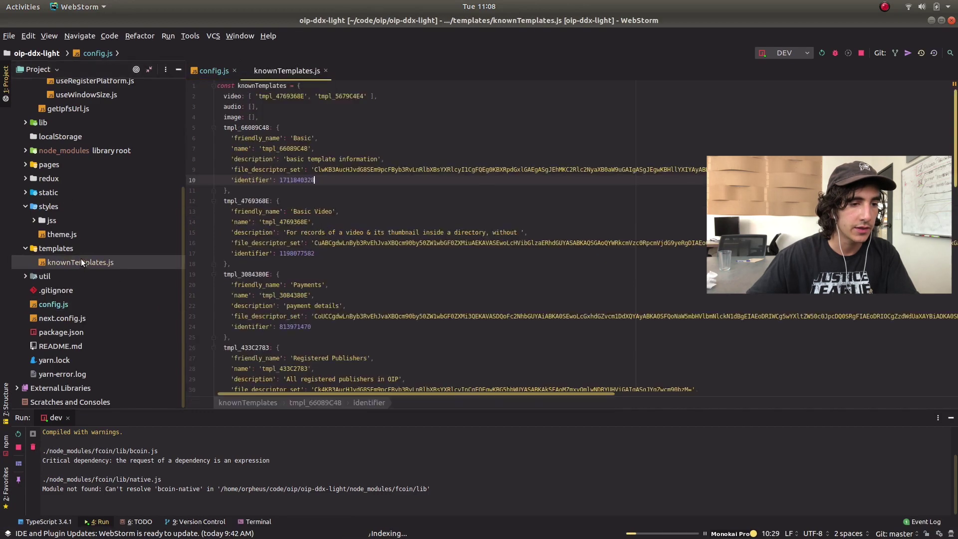
double_click(61, 248)
click(60, 251)
double_click(59, 262)
double_click(73, 276)
scroll(419, 220, down, 12)
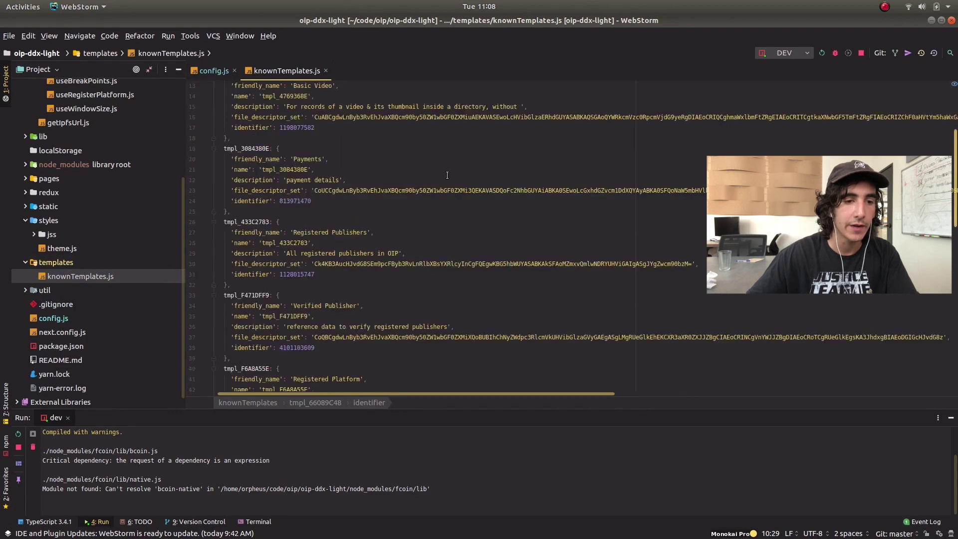
scroll(450, 215, up, 12)
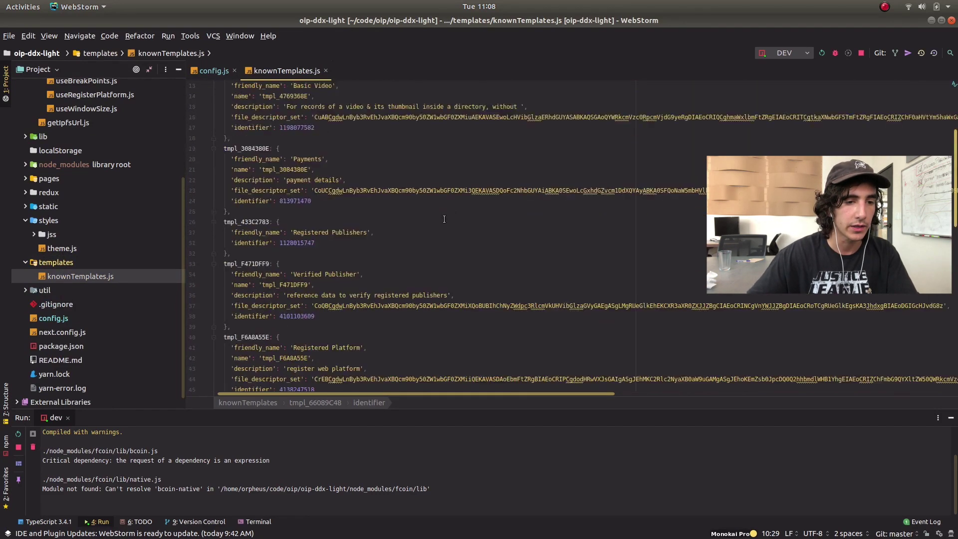
Enlarge the code editor by shrinking the Run panel and Project tree
drag(571, 419, 575, 450)
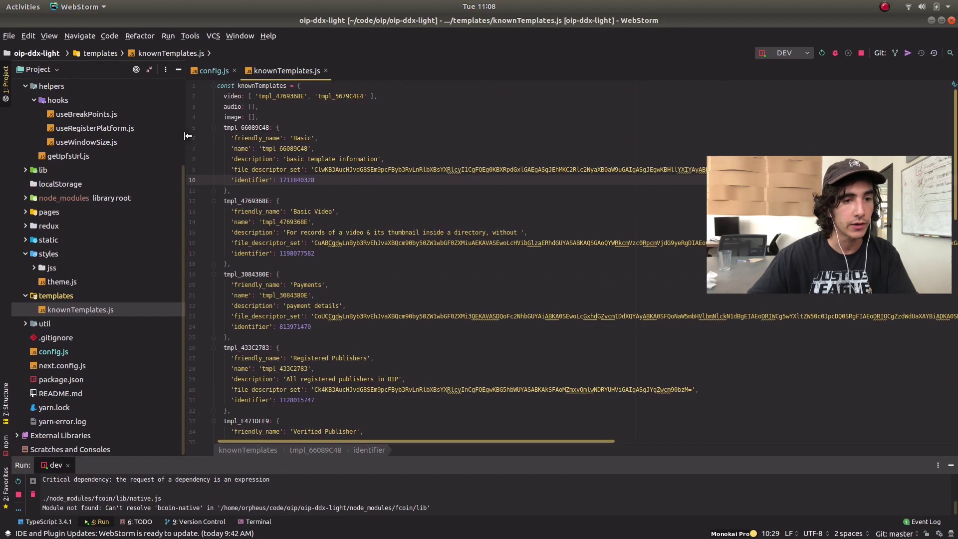
drag(184, 137, 158, 136)
scroll(330, 201, down, 1)
scroll(320, 198, up, 1)
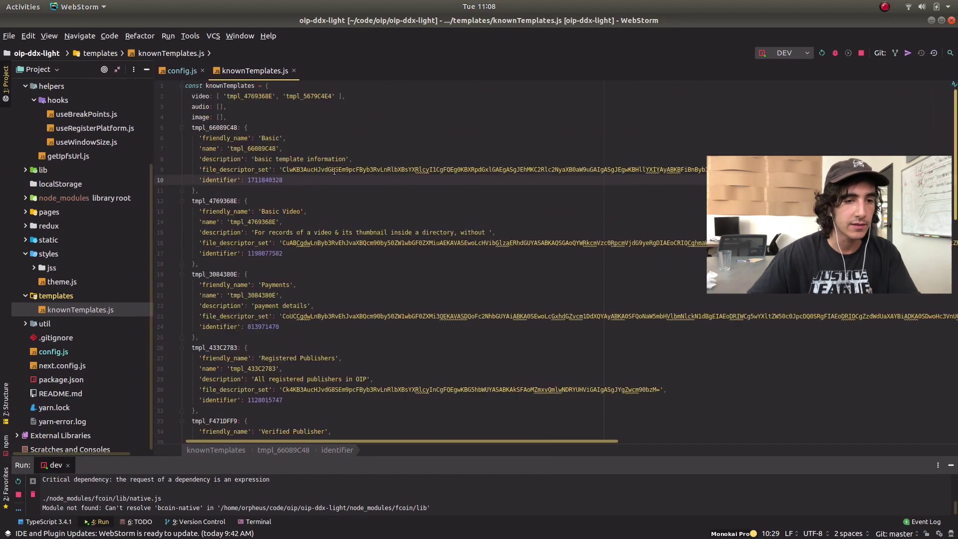
Highlight the Basic Video and Payments template name lines, then go back to Chrome
drag(256, 139, 299, 139)
drag(256, 212, 312, 212)
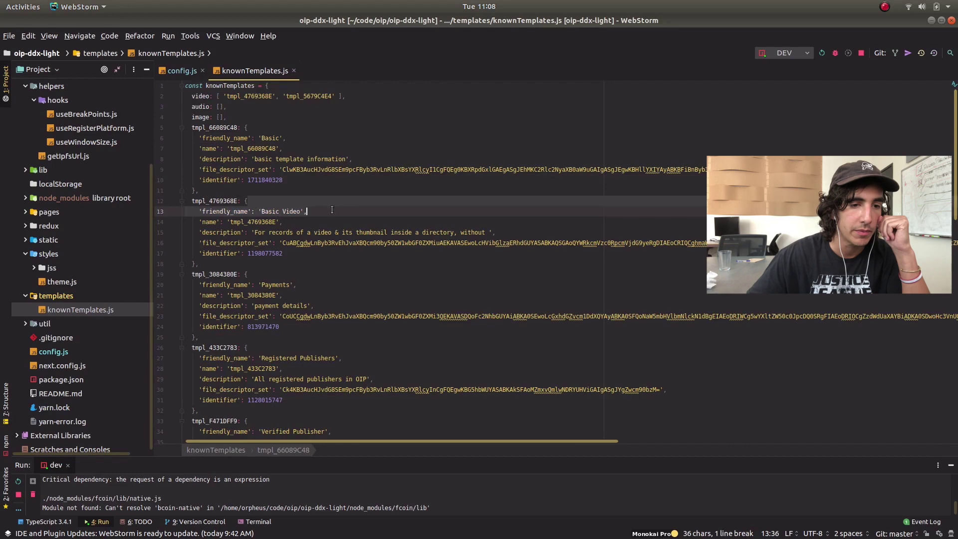
scroll(338, 234, down, 3)
drag(252, 190, 310, 192)
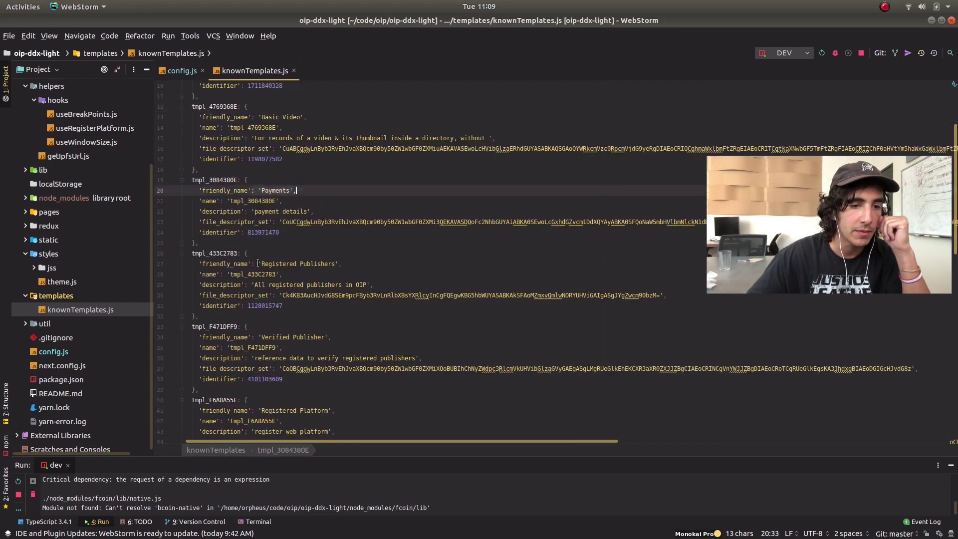
drag(258, 264, 336, 265)
drag(247, 117, 282, 128)
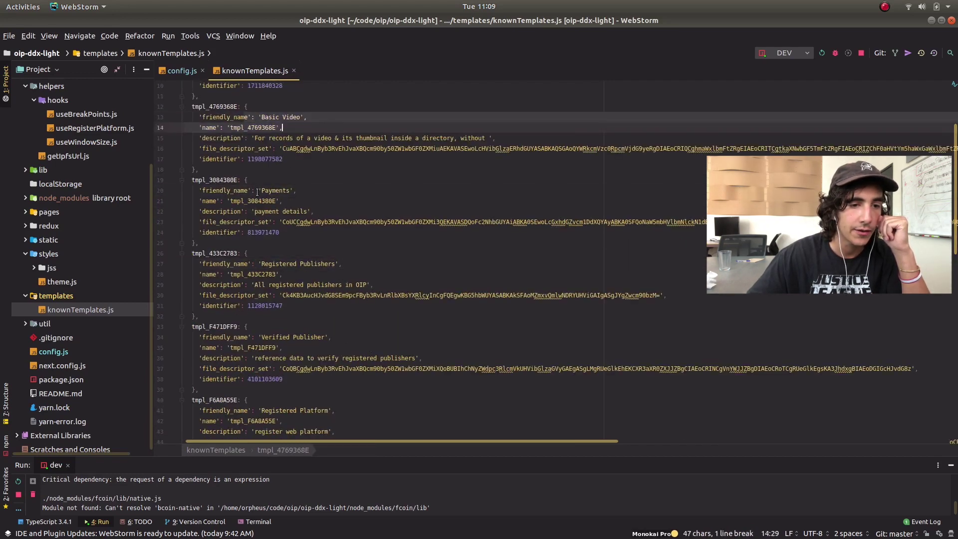
drag(257, 192, 297, 191)
click(180, 524)
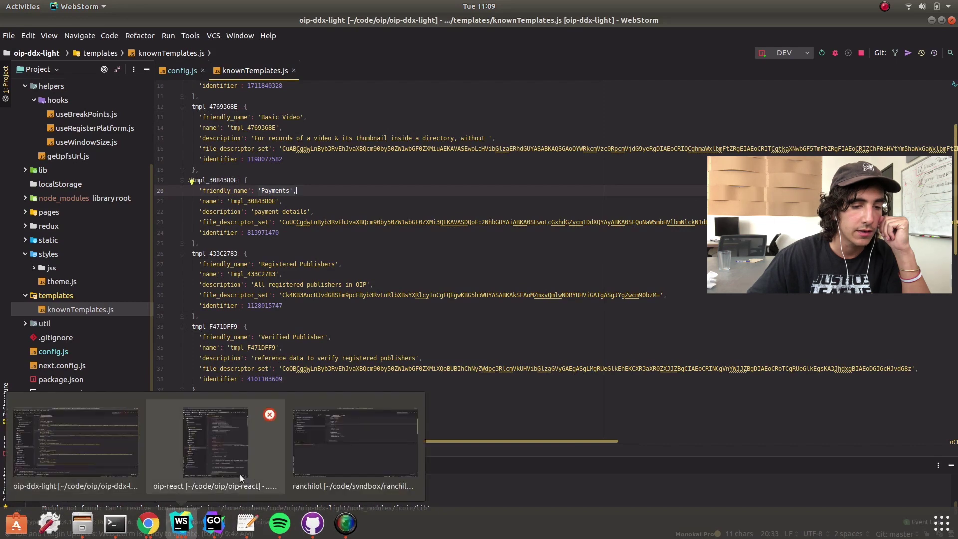
click(147, 523)
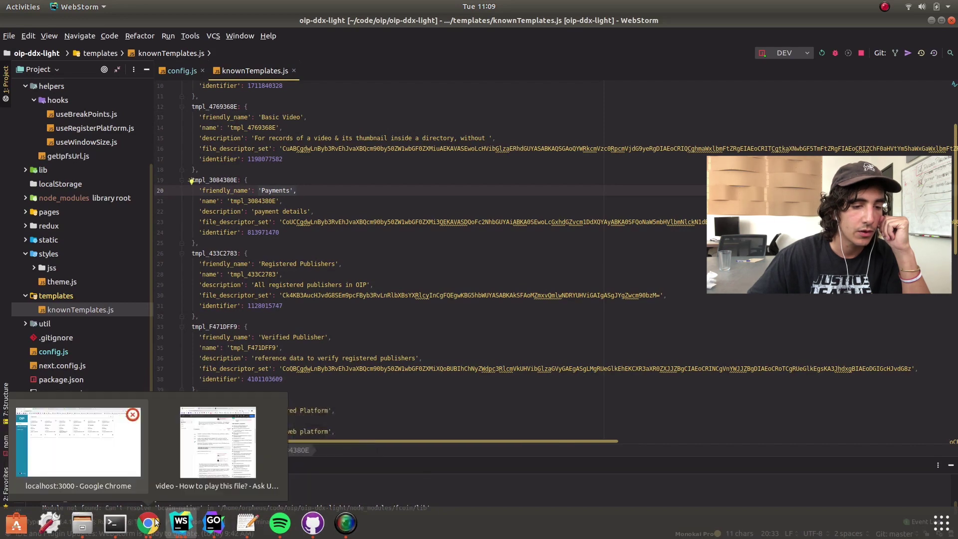
Switch OIP Explorer from Templates to Records and clear the search box
click(95, 444)
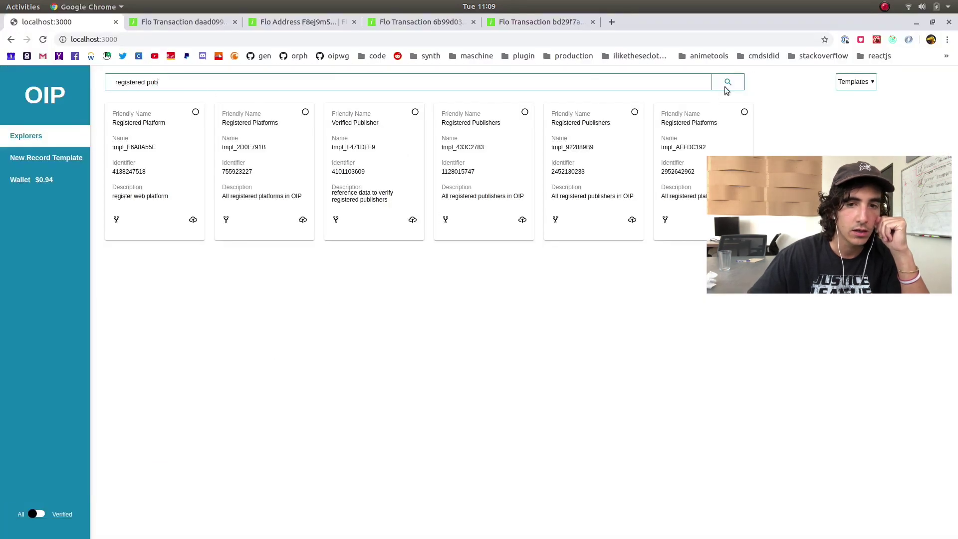
click(846, 83)
click(852, 111)
key(ctrl+shift+Left)
key(BackSpace)
Scroll through the full records list, past the Registered Publishers and Unknown Template entries
scroll(364, 215, down, 3)
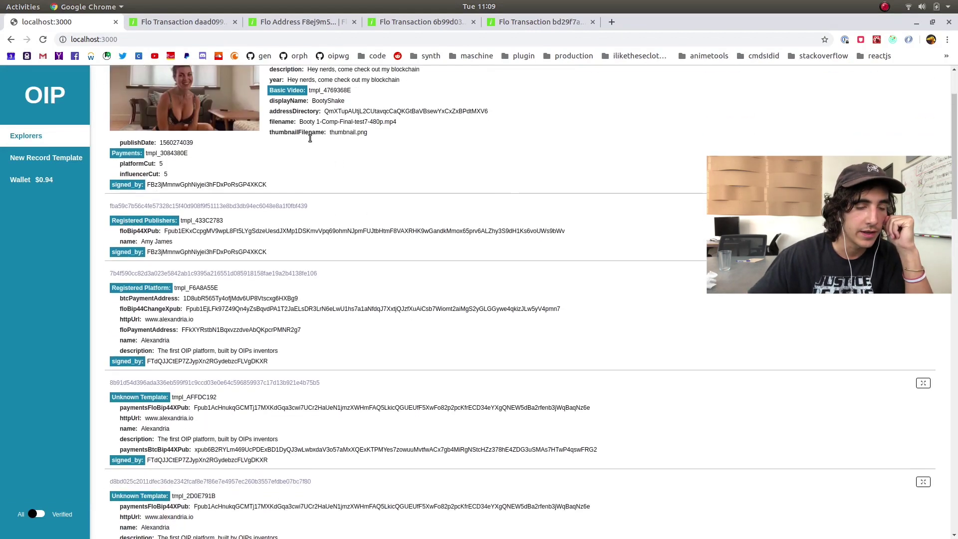
scroll(292, 118, up, 3)
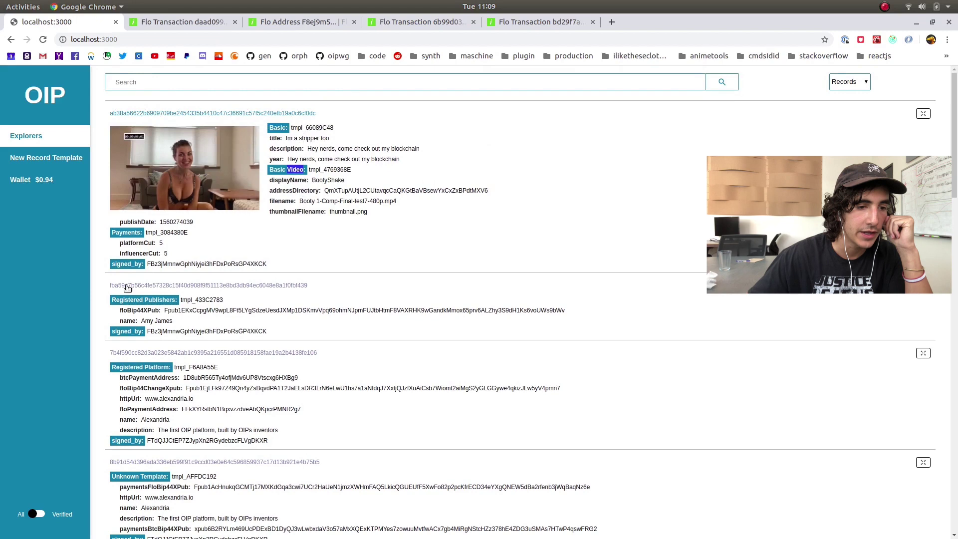
scroll(149, 302, down, 3)
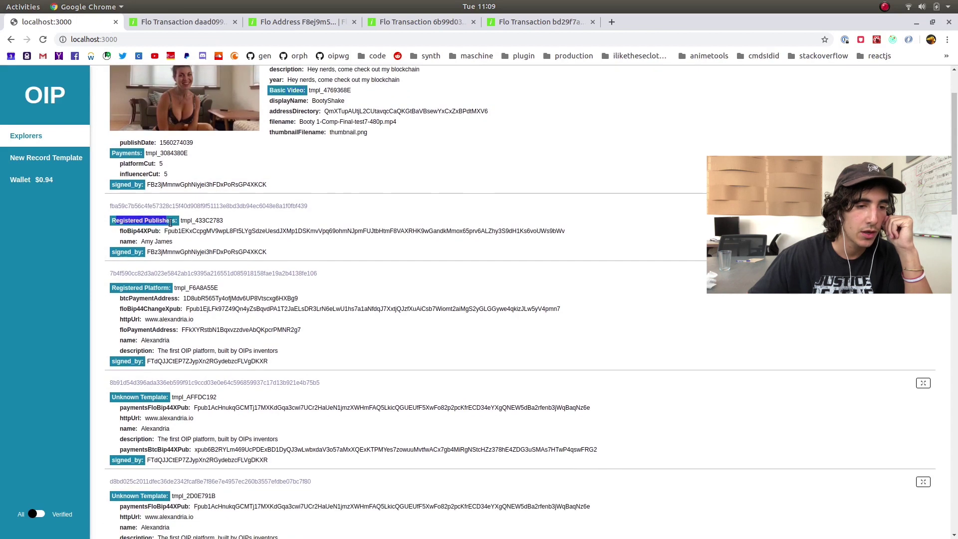
click(115, 220)
scroll(278, 279, down, 15)
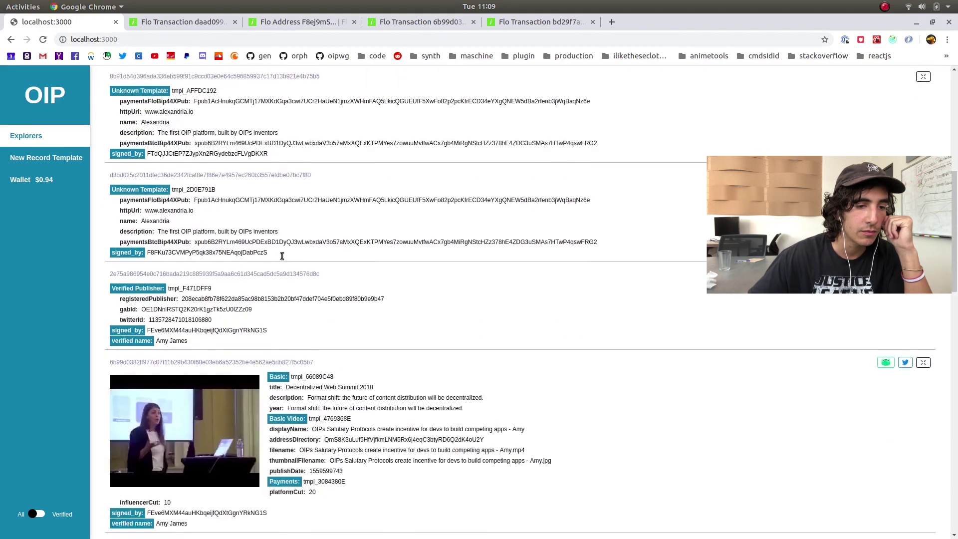
mouse_move(220, 534)
scroll(295, 305, down, 10)
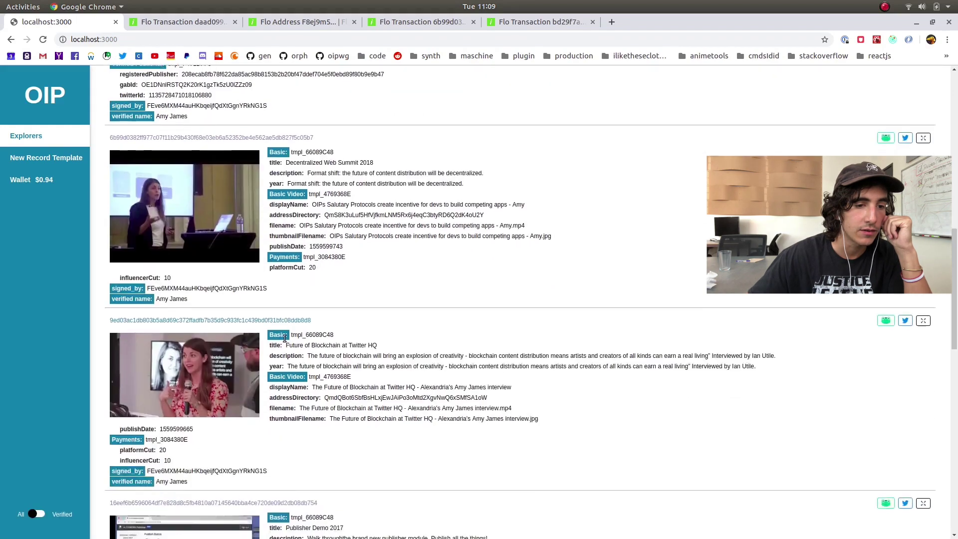
scroll(292, 307, down, 14)
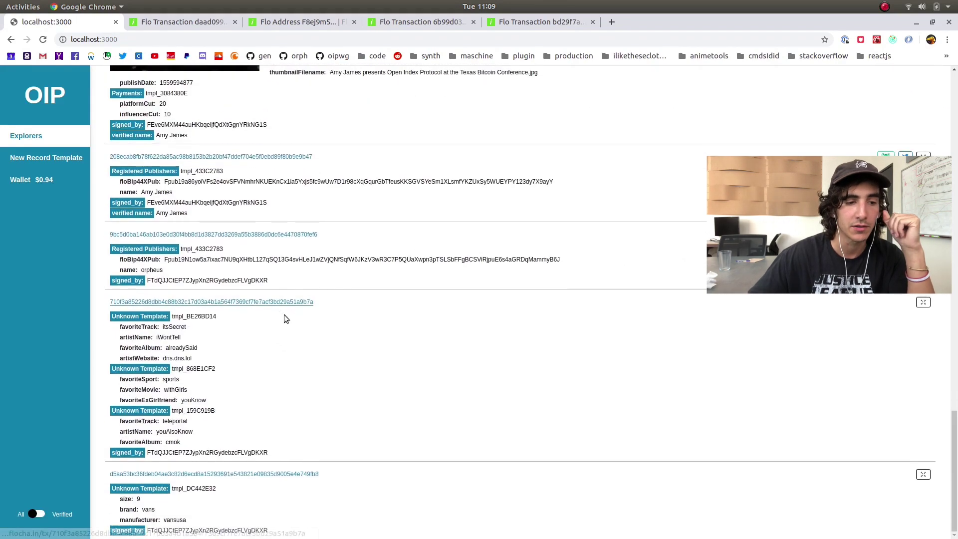
drag(114, 316, 269, 498)
click(337, 394)
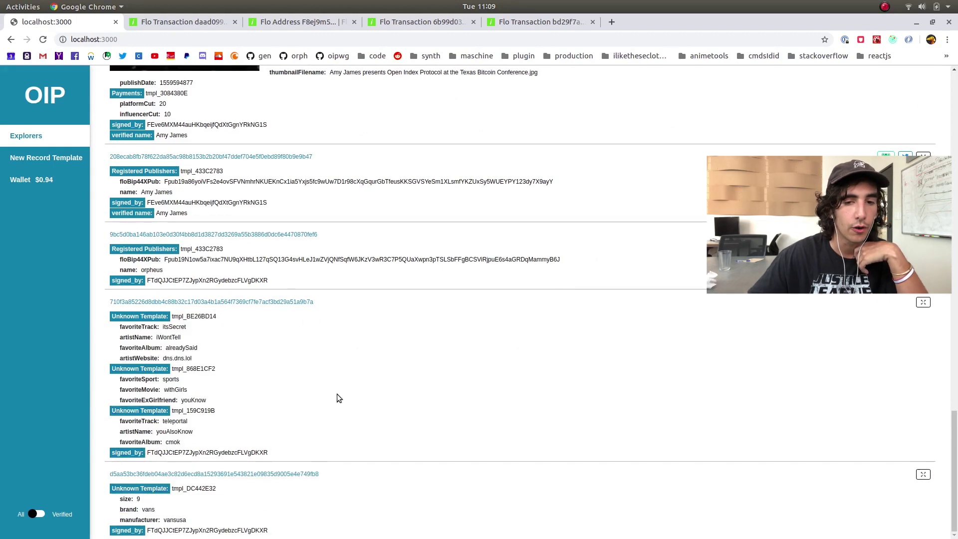
scroll(337, 394, up, 12)
click(197, 520)
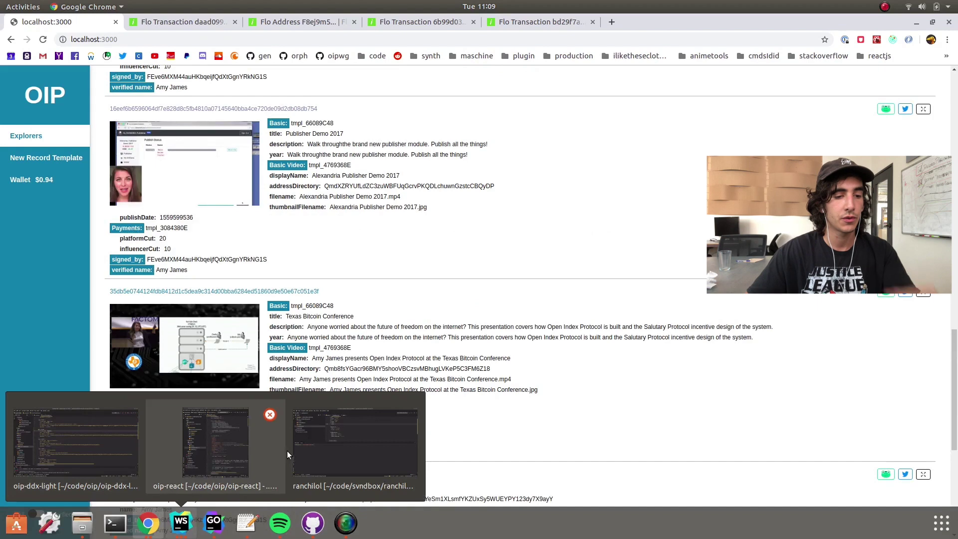
In knownTemplates.js, compare the Registered Publishers and Verified Publisher names and select id tmpl_433C2783
click(71, 468)
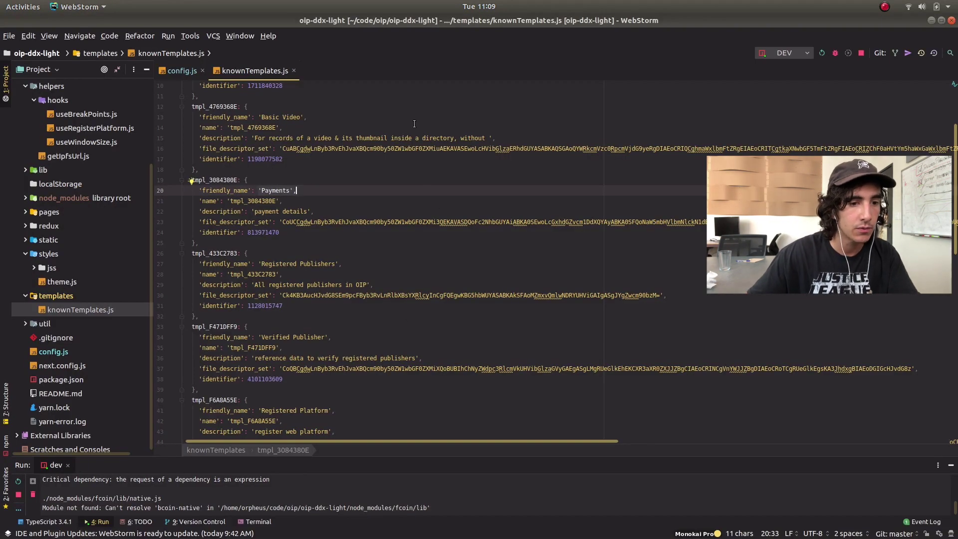
scroll(375, 191, down, 4)
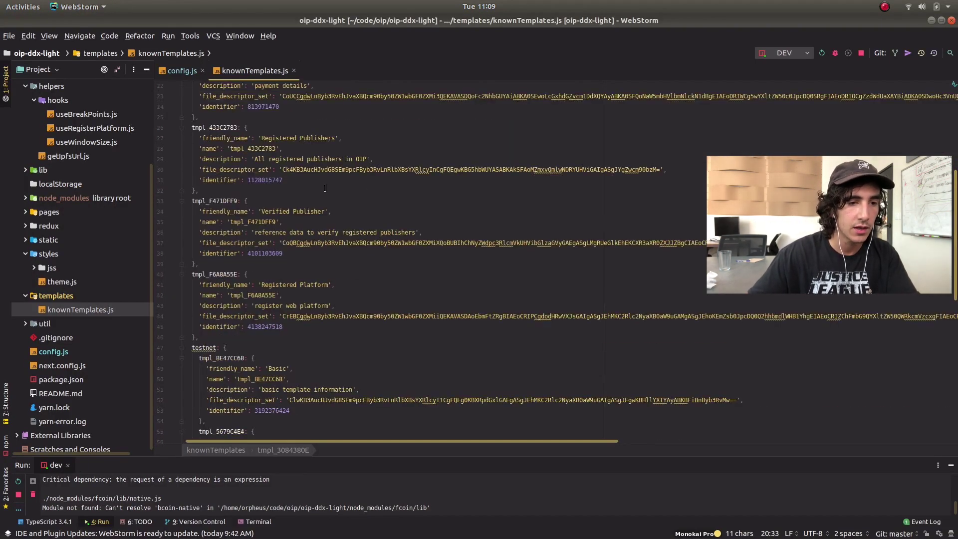
scroll(325, 188, up, 4)
scroll(338, 206, down, 4)
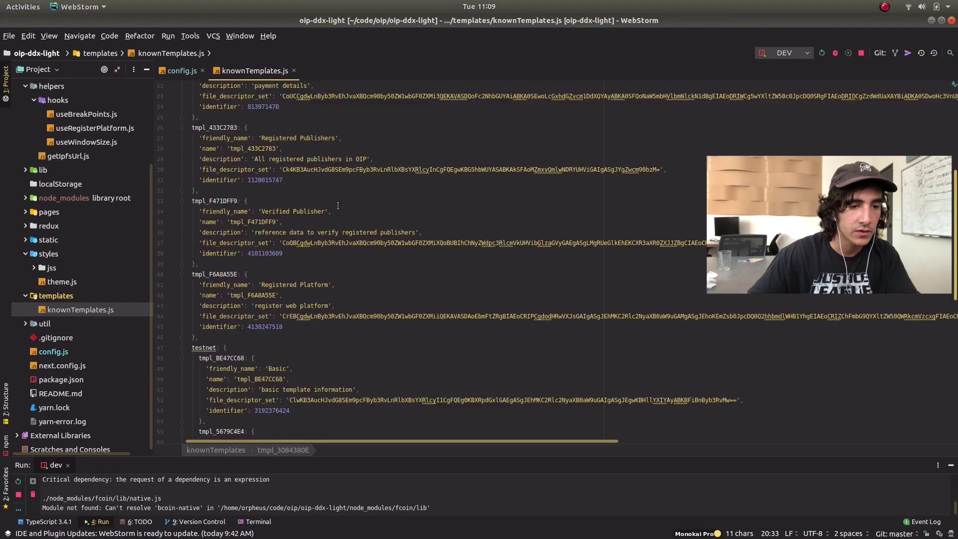
drag(260, 138, 303, 139)
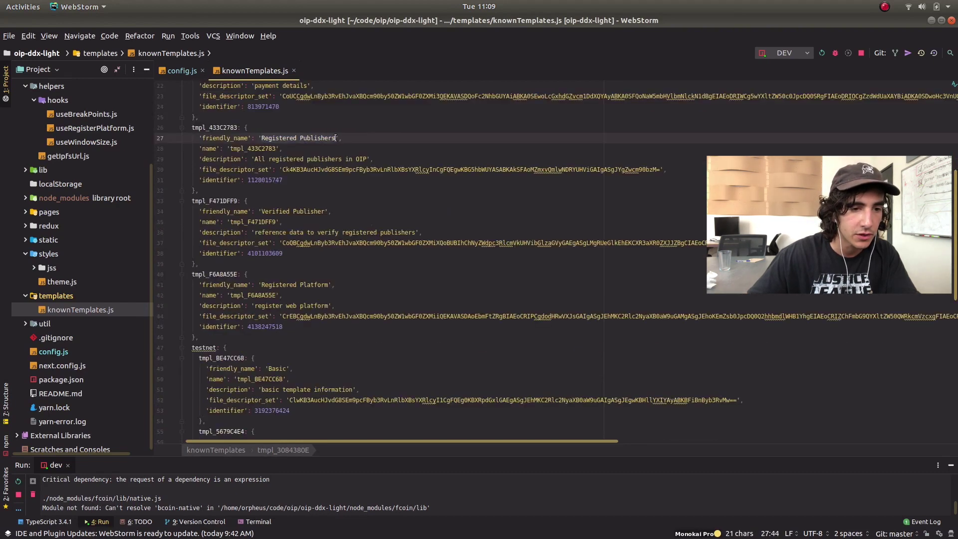
drag(256, 159, 368, 161)
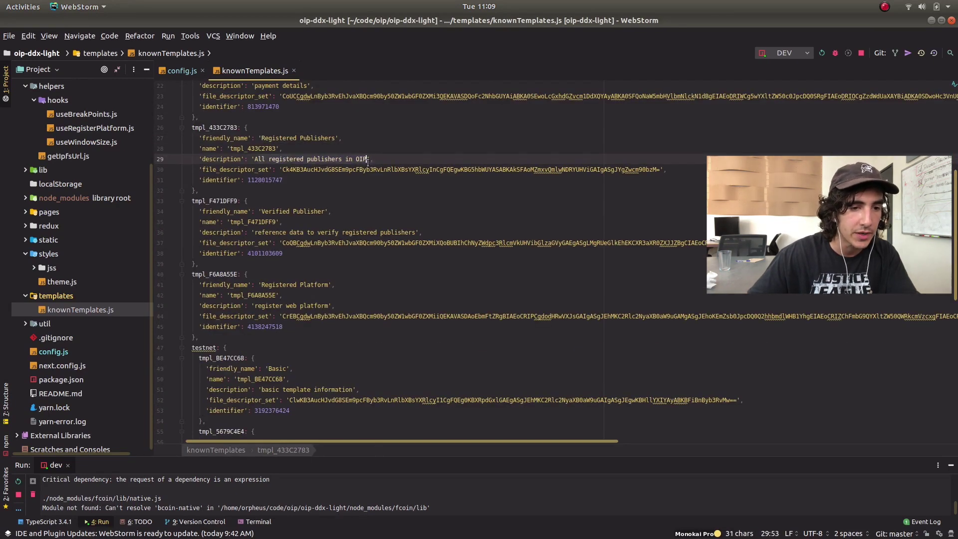
drag(266, 211, 325, 210)
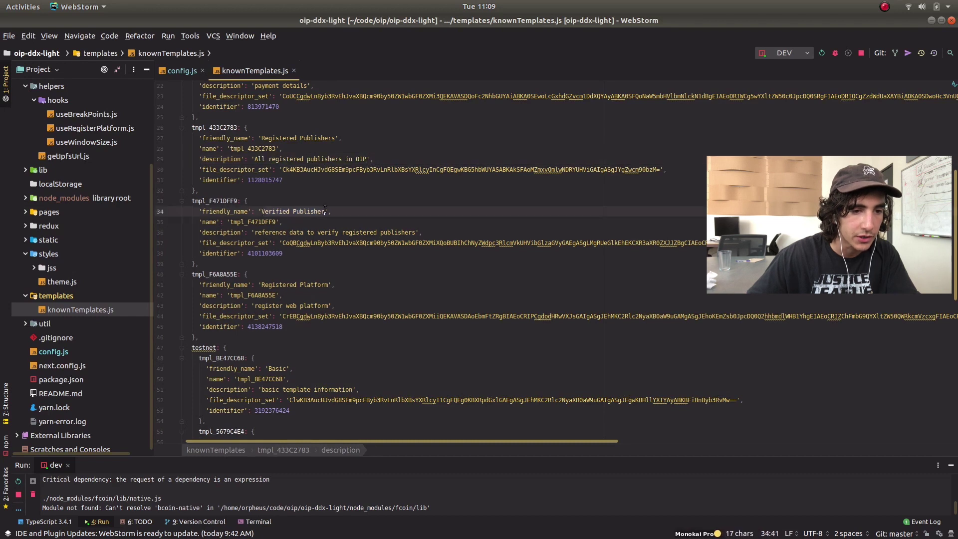
double_click(215, 127)
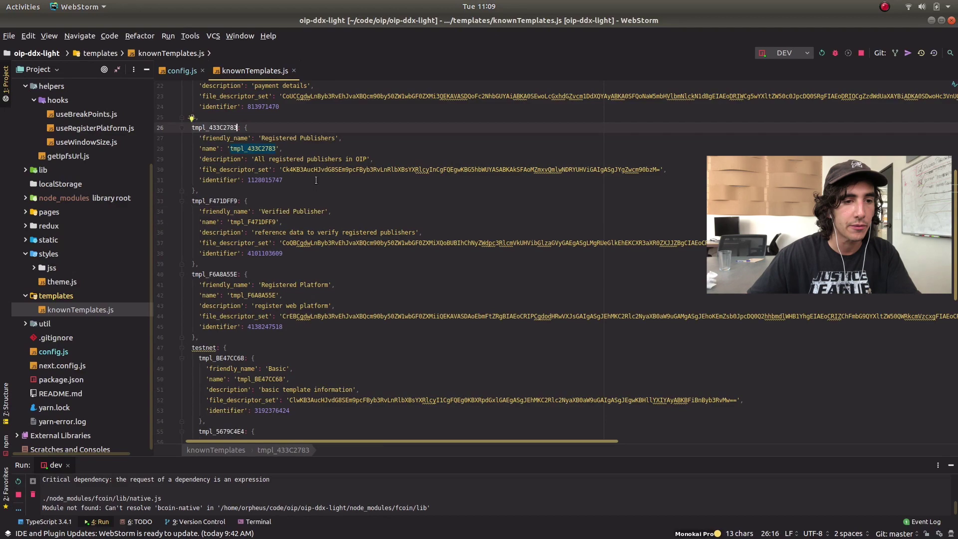
key(alt+Tab)
scroll(466, 233, down, 15)
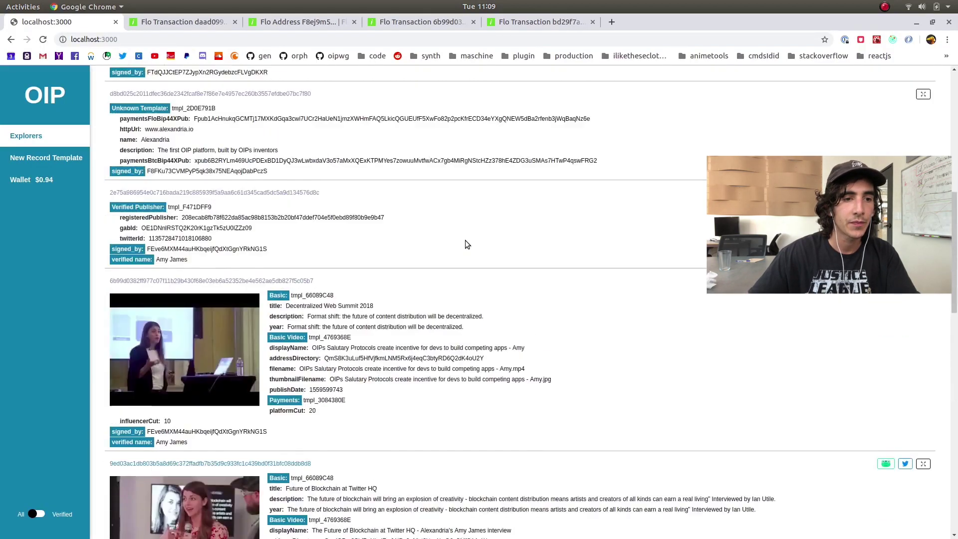
List Templates in OIP Explorer and clear the search to show all templates
scroll(478, 246, up, 5)
click(849, 82)
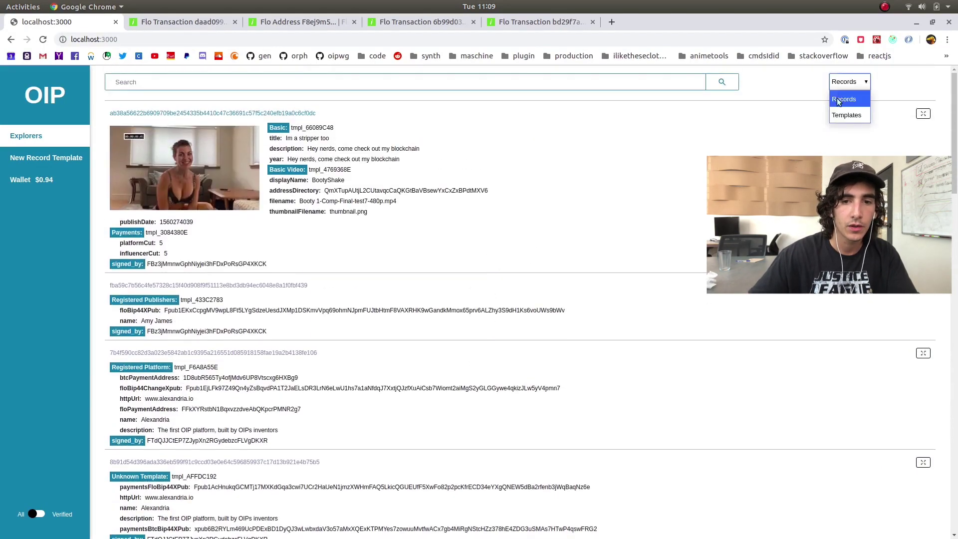
click(844, 115)
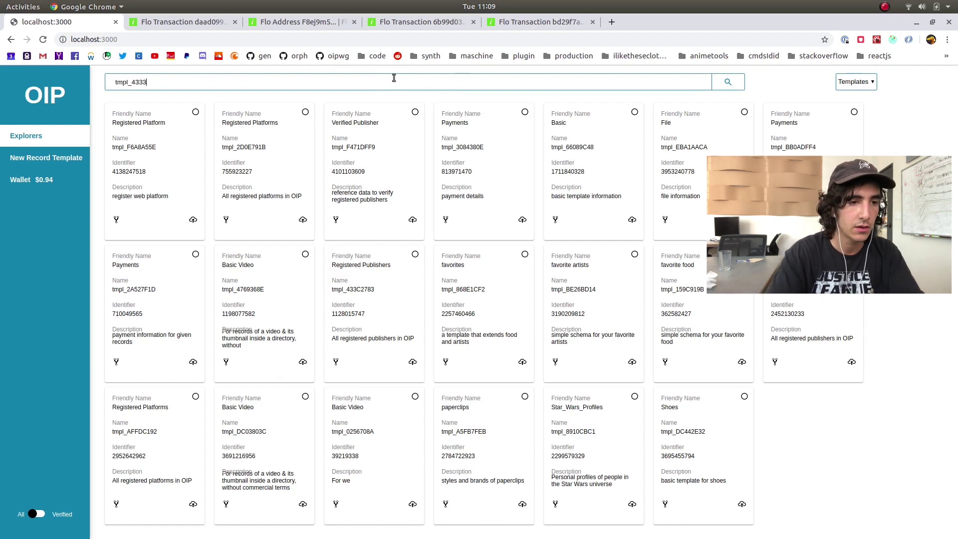
key(Return)
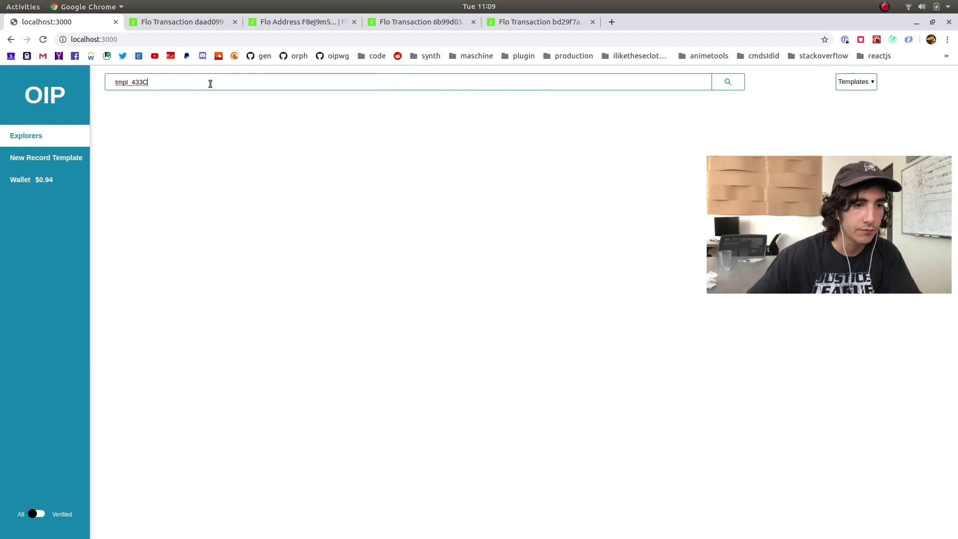
double_click(210, 84)
key(Return)
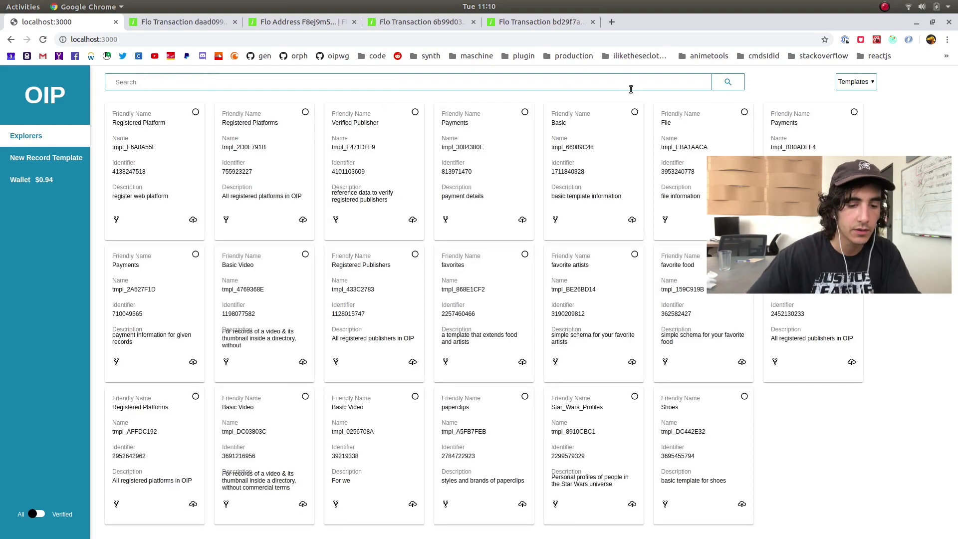
Search templates for 'registered publisher' and check the name against knownTemplates.js
text(registered publisher)
key(Return)
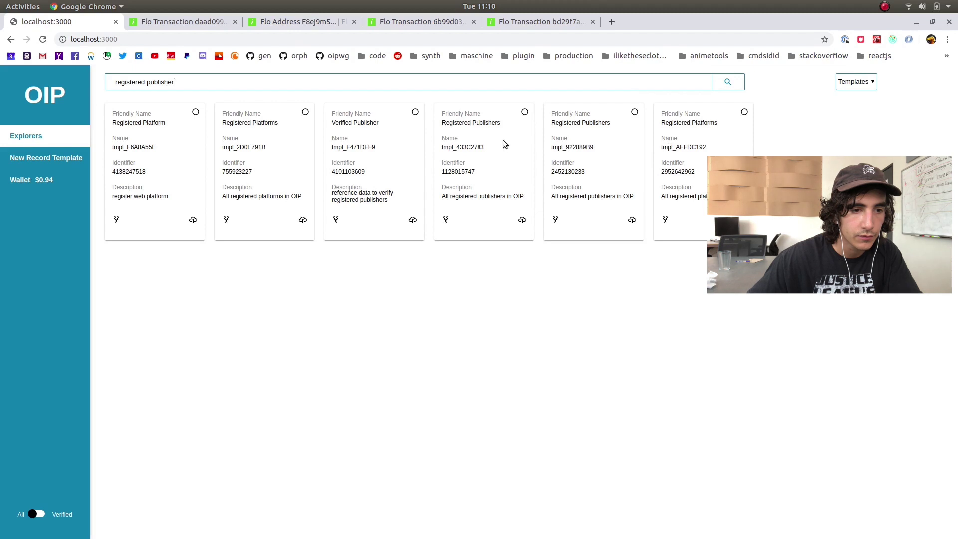
key(alt+Tab)
click(276, 148)
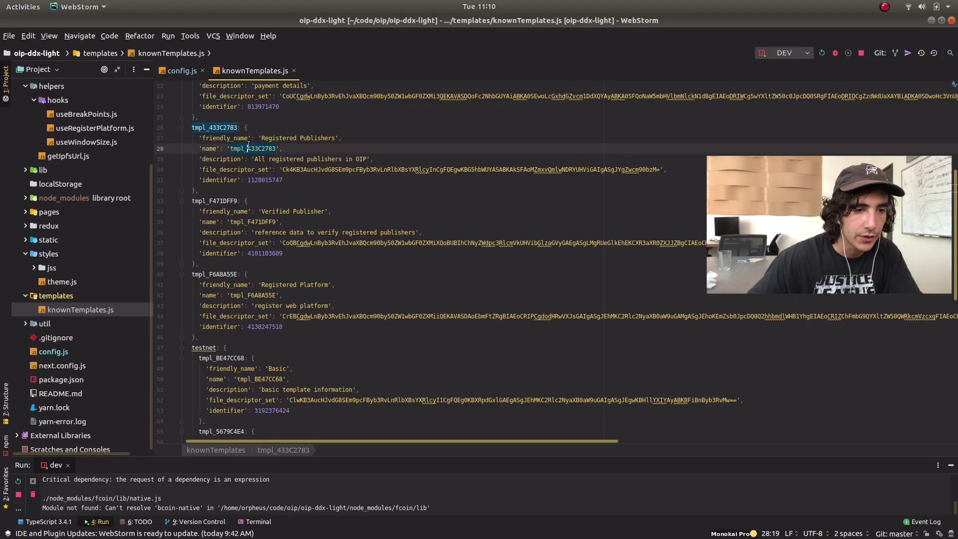
key(alt+Tab)
double_click(229, 82)
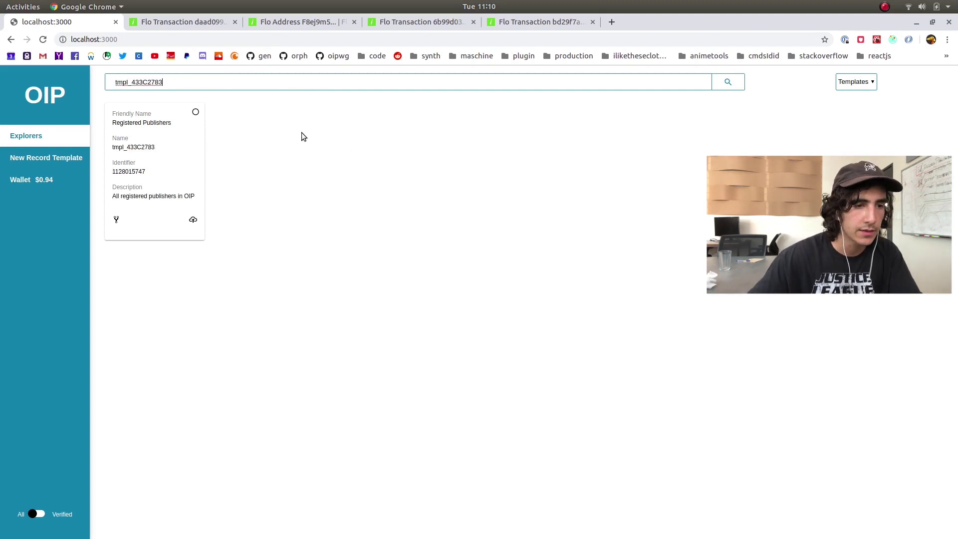
Fill a new Registered Publishers record for ohryan with the pasted XPub and private key
click(191, 220)
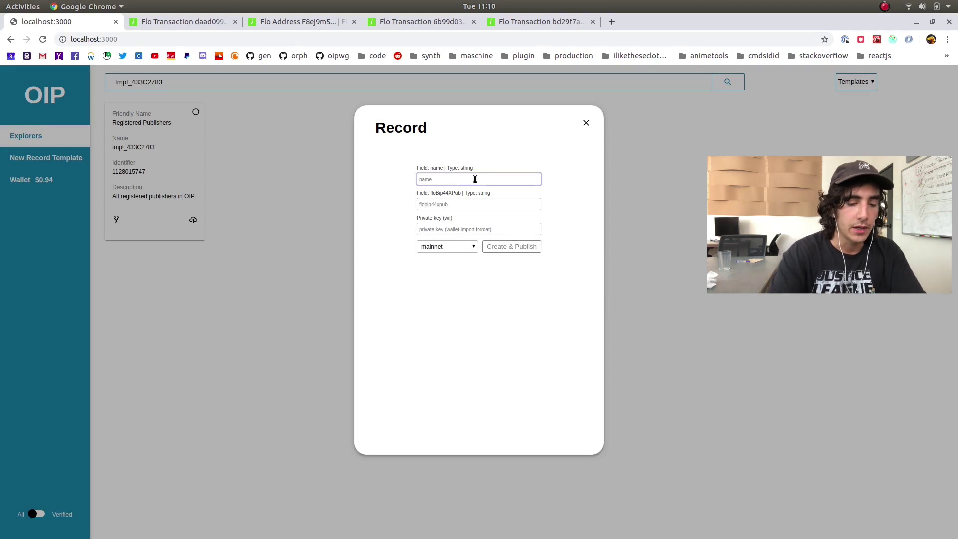
key(Tab)
key(Tab)
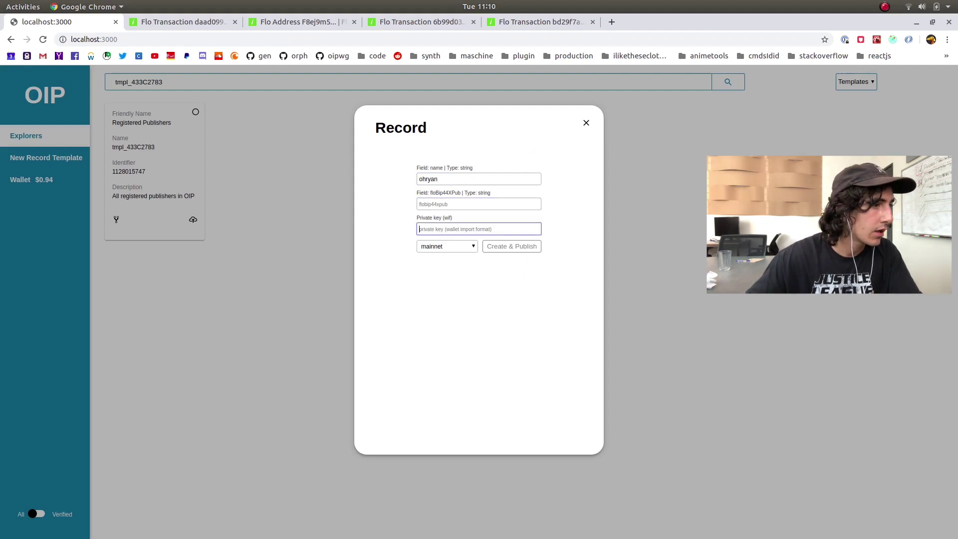
key(alt+Tab)
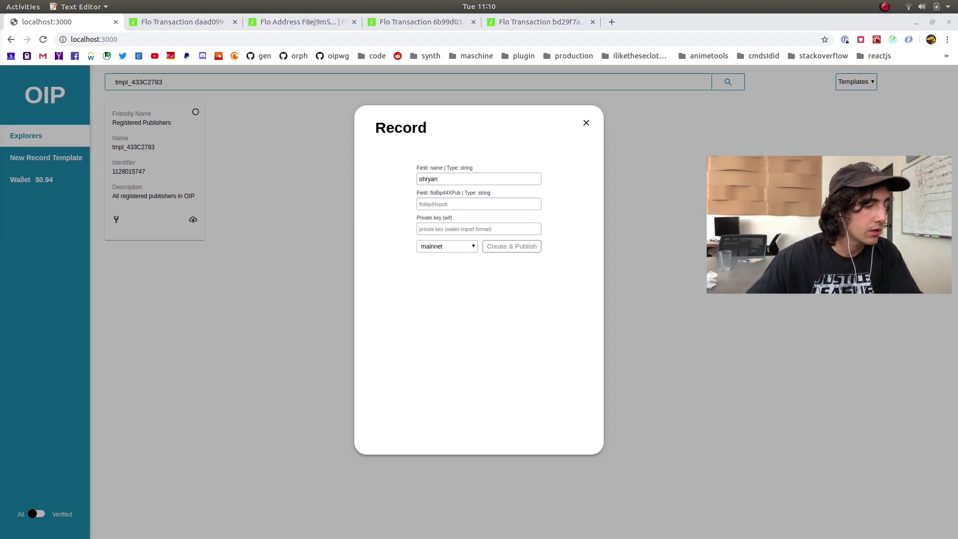
click(480, 228)
key(ctrl+v)
click(520, 204)
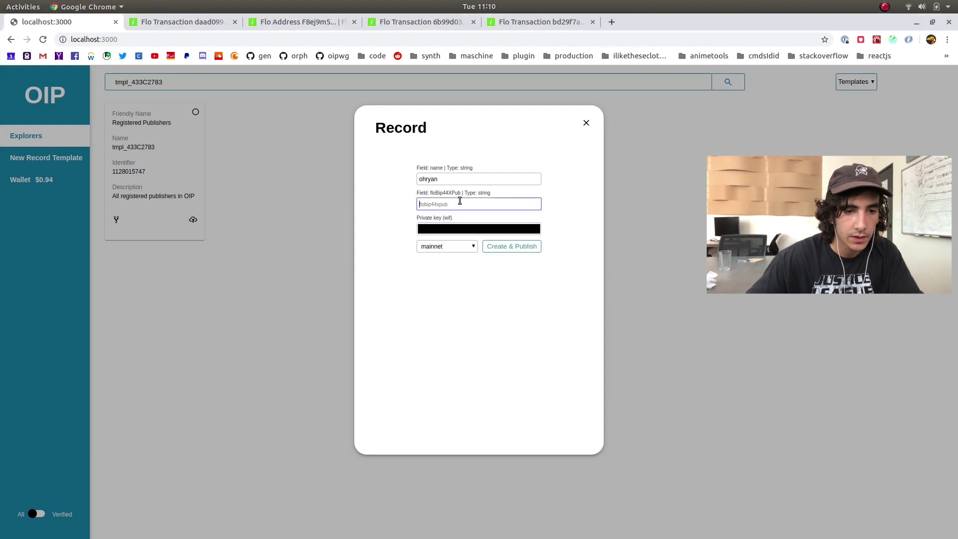
drag(433, 194, 398, 194)
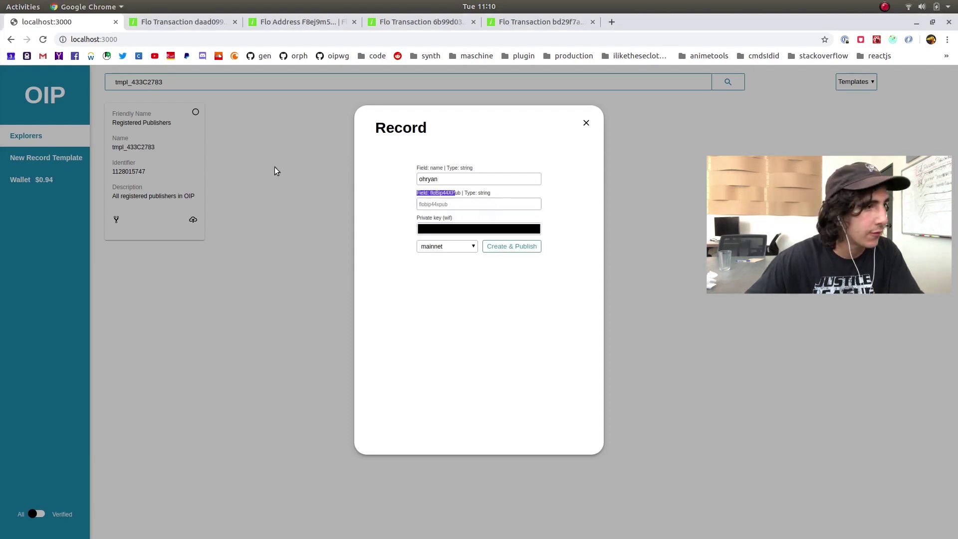
key(alt+Tab)
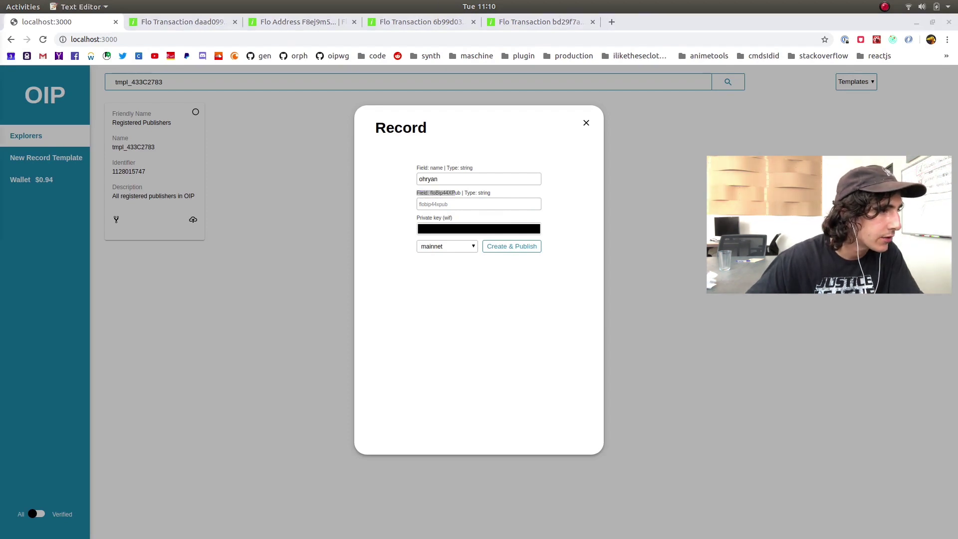
click(464, 204)
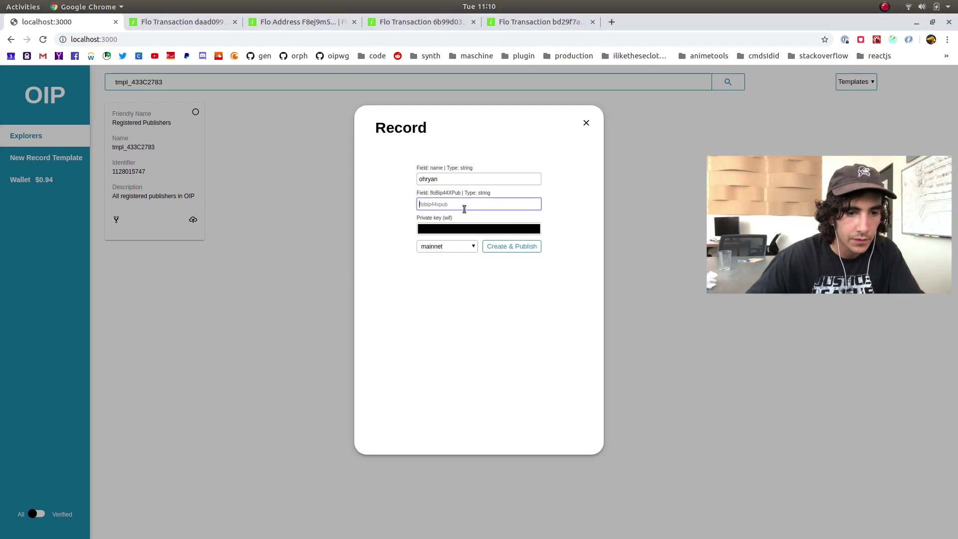
key(alt+Tab)
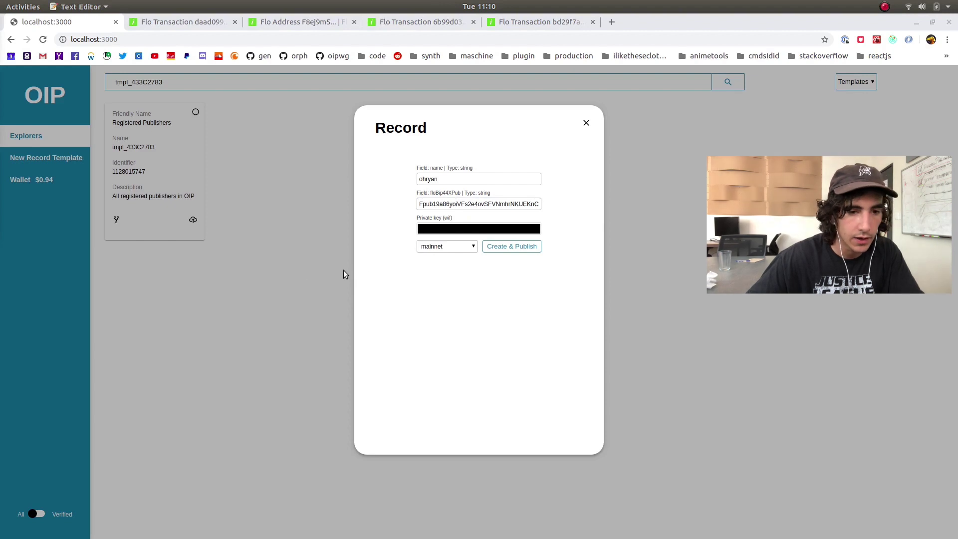
click(457, 235)
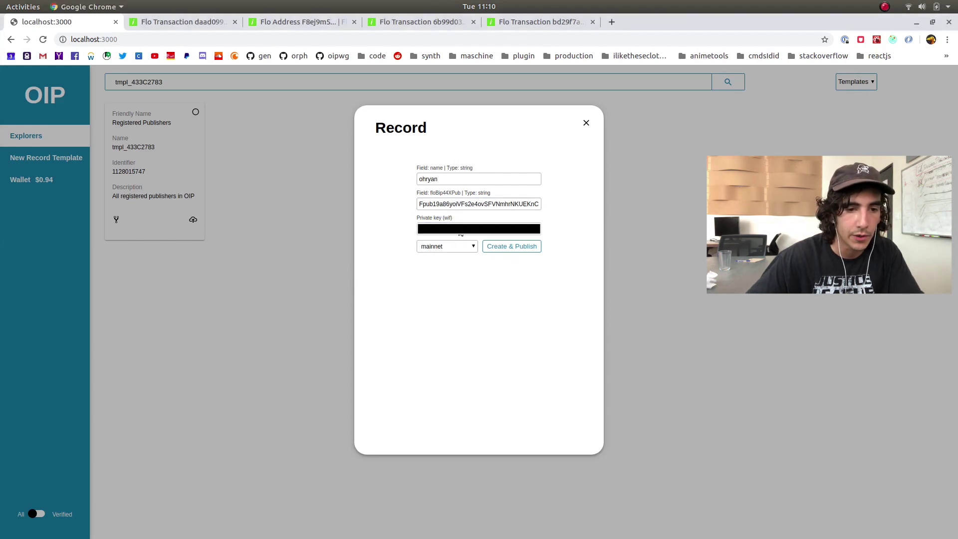
Publish the record and copy the Success transaction id from the DevTools console
click(576, 420)
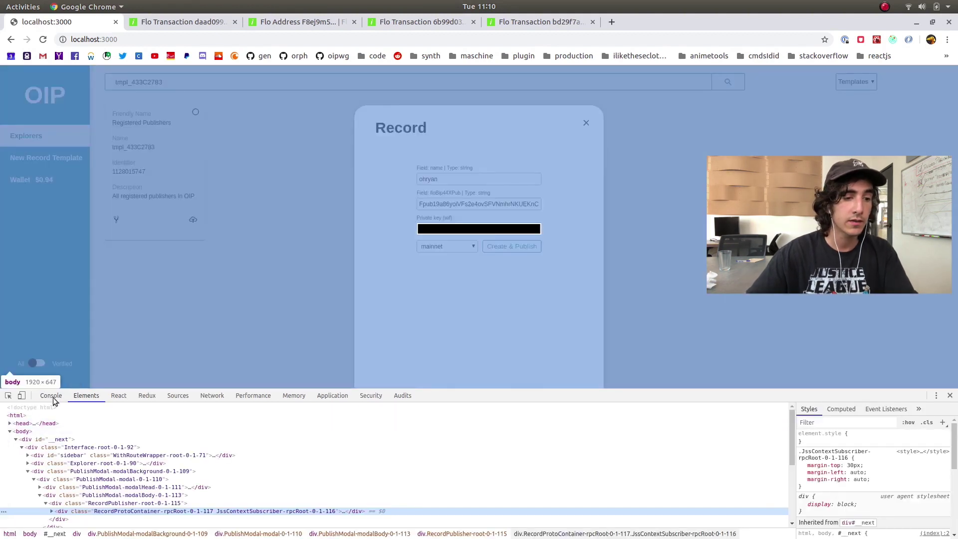
click(51, 395)
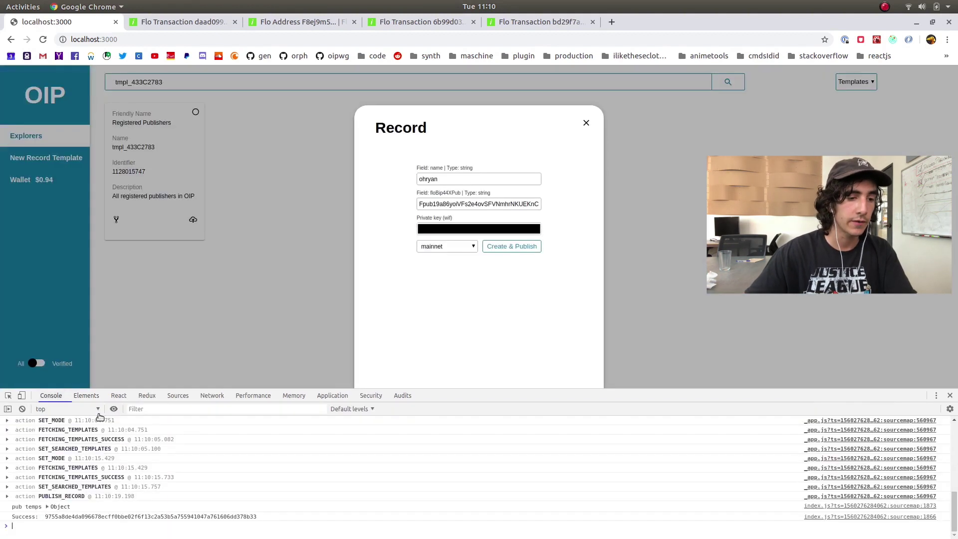
double_click(153, 517)
right_click(153, 517)
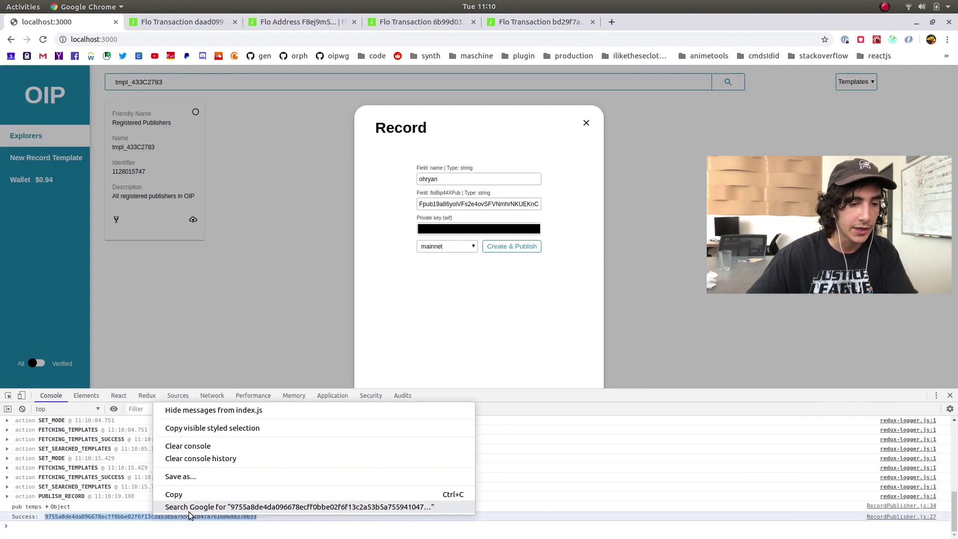
click(195, 493)
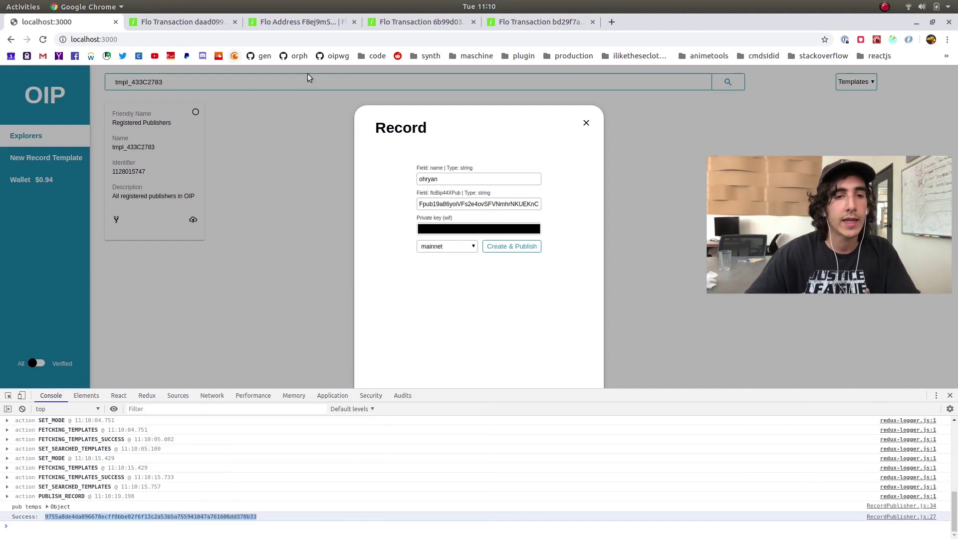
click(162, 22)
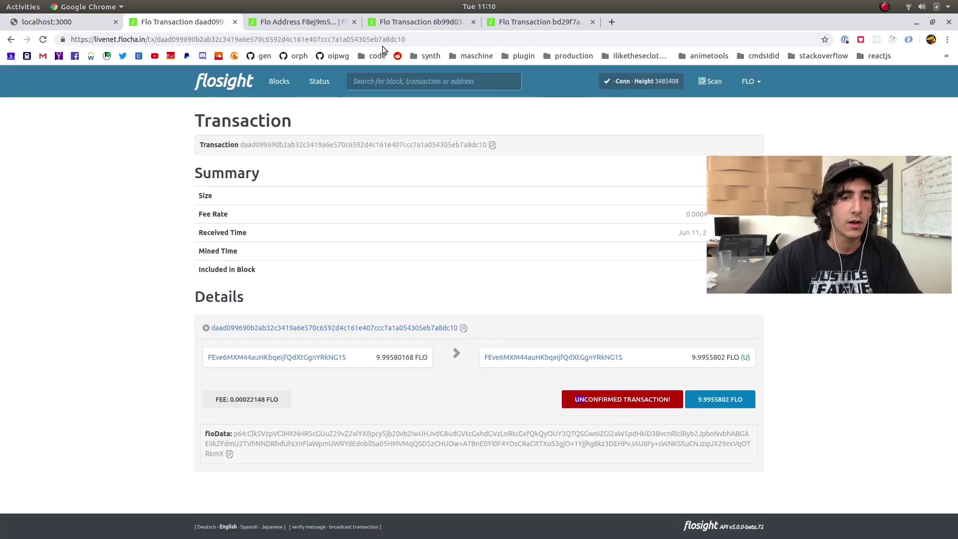
Load the new transaction in Flosight by pasting its txid, and select its floData
double_click(391, 39)
key(ctrl+v)
key(Return)
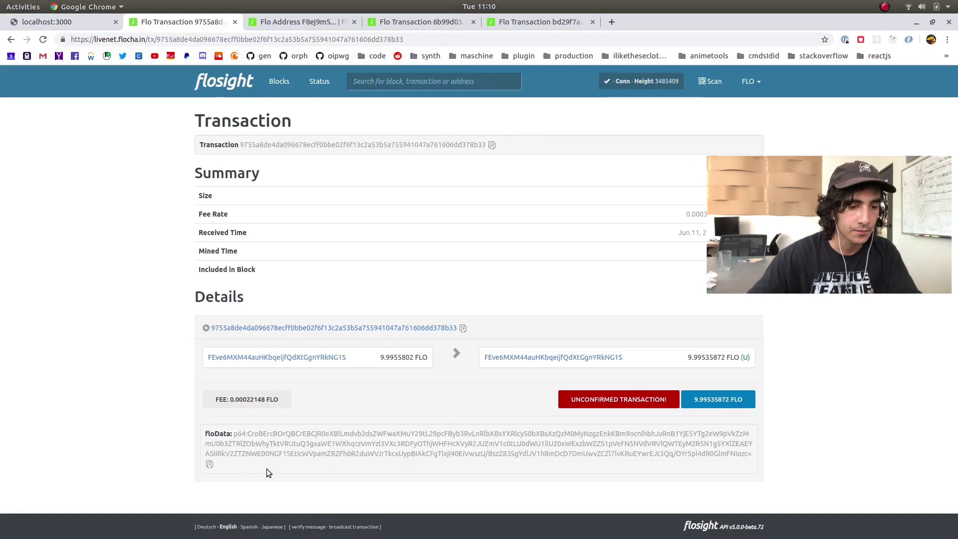
drag(752, 454, 209, 424)
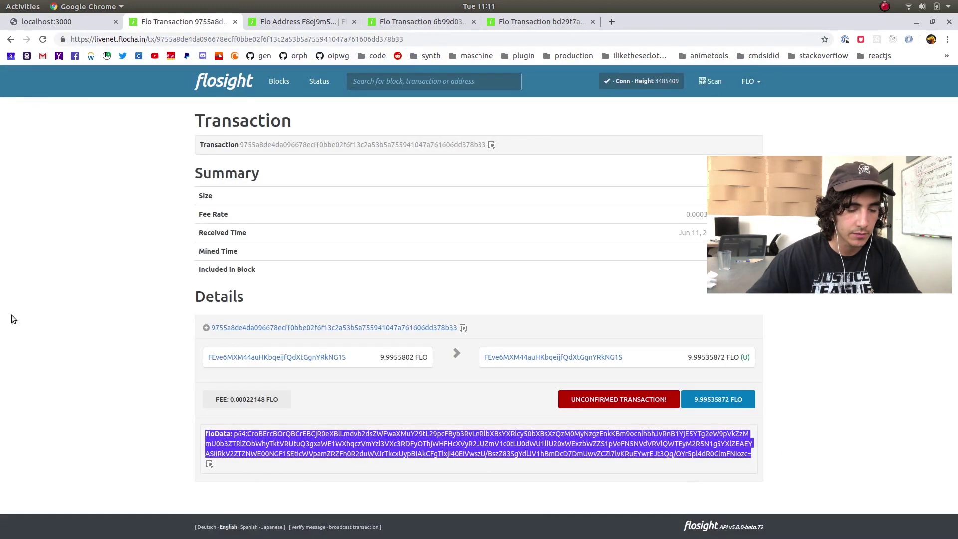
click(95, 198)
click(102, 21)
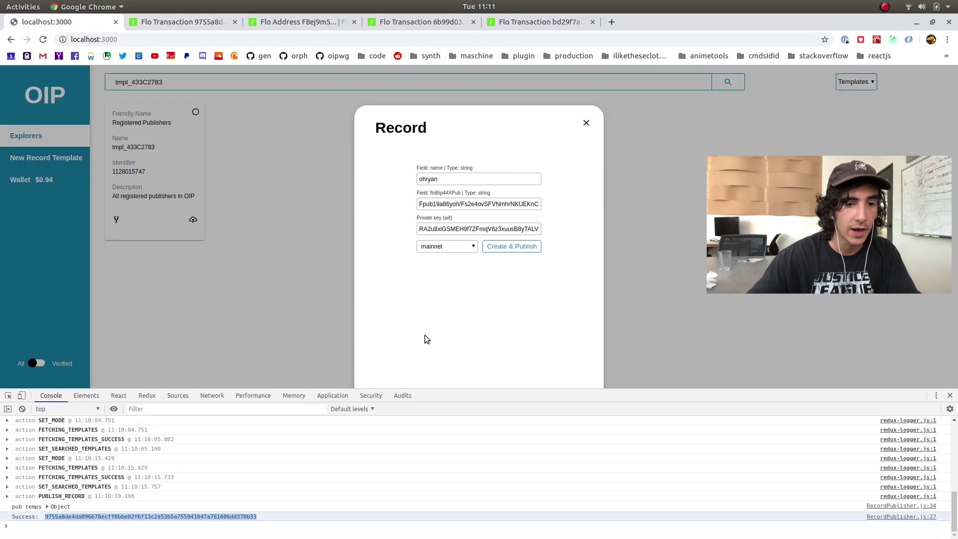
Close the finished form, search templates for 'verified', and start a Verified Publisher record
click(586, 124)
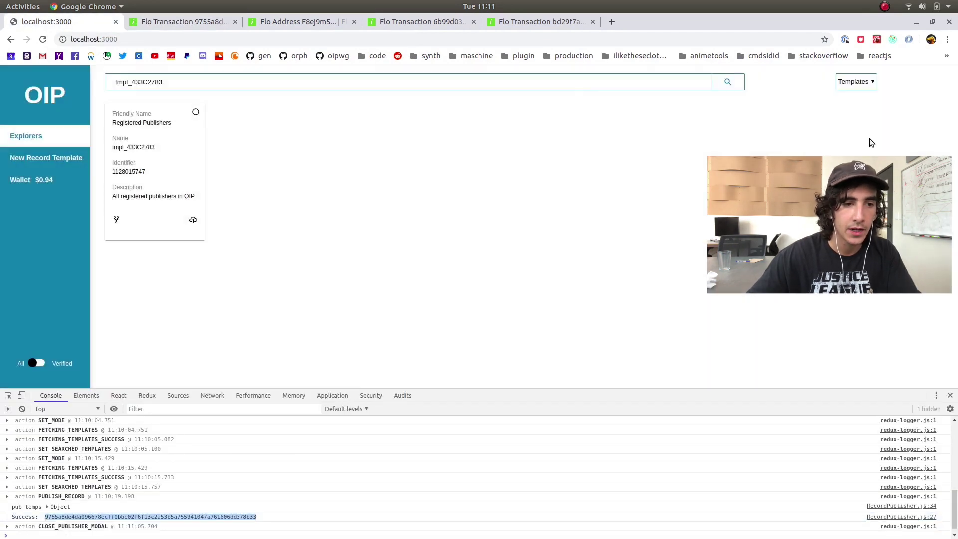
click(581, 81)
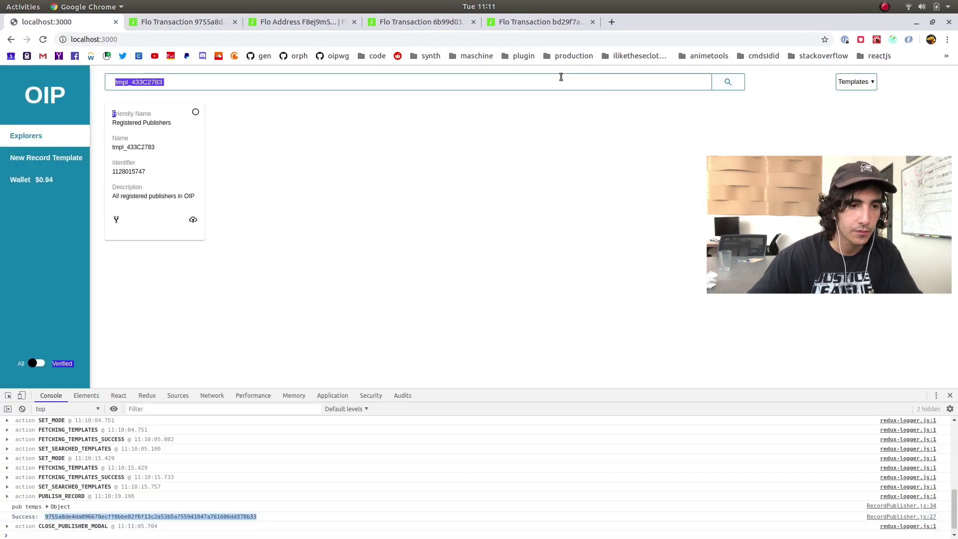
text(verified)
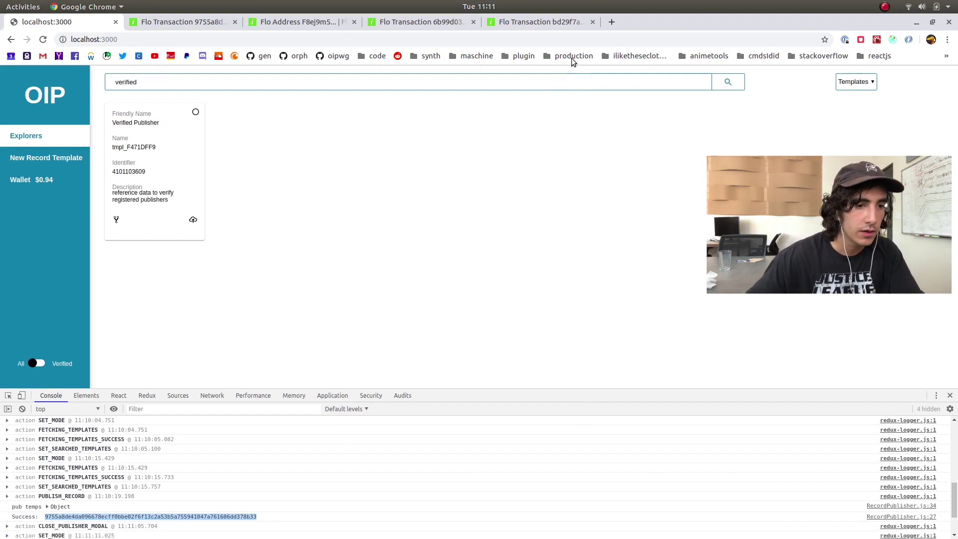
click(193, 219)
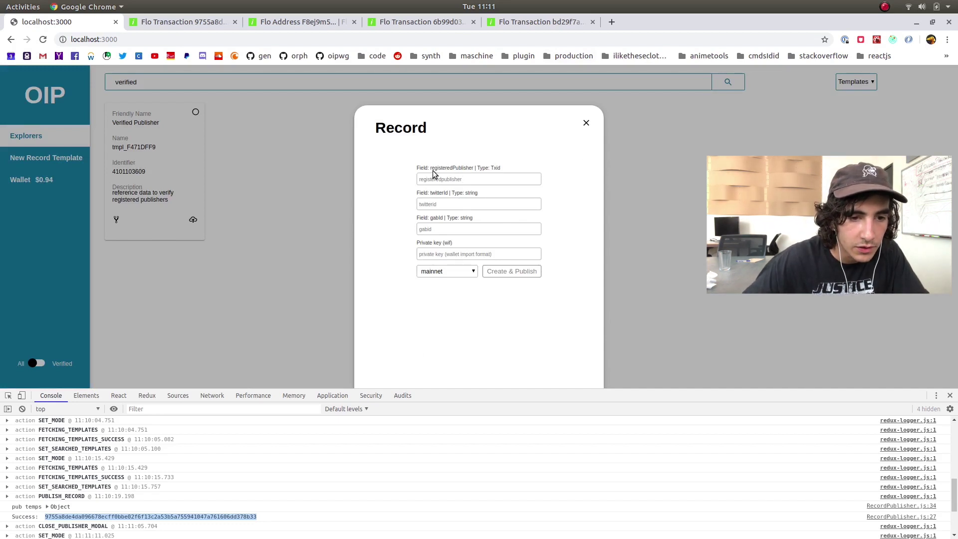
Paste the publisher transaction id into the registeredPublisher field
click(500, 167)
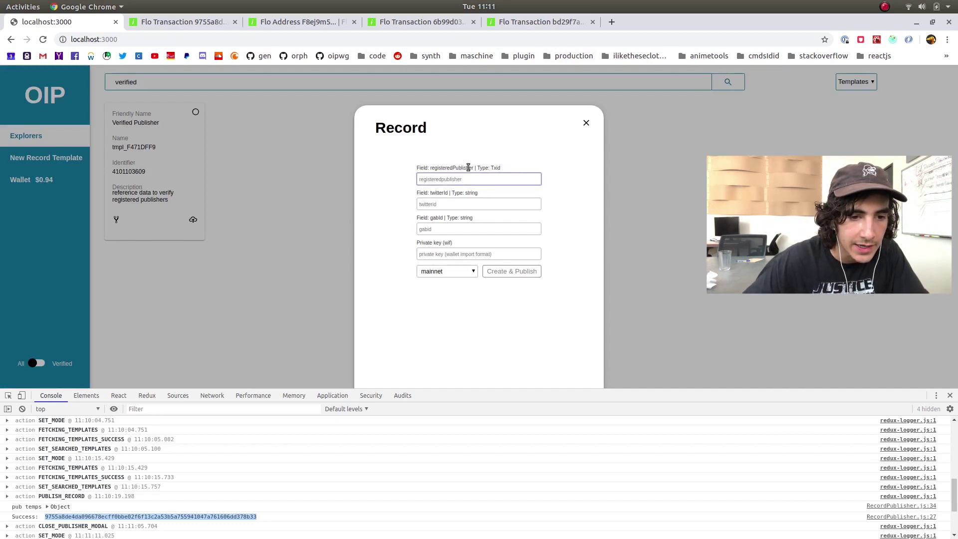
drag(435, 169, 500, 168)
click(481, 165)
click(465, 181)
key(ctrl+v)
key(ctrl+a)
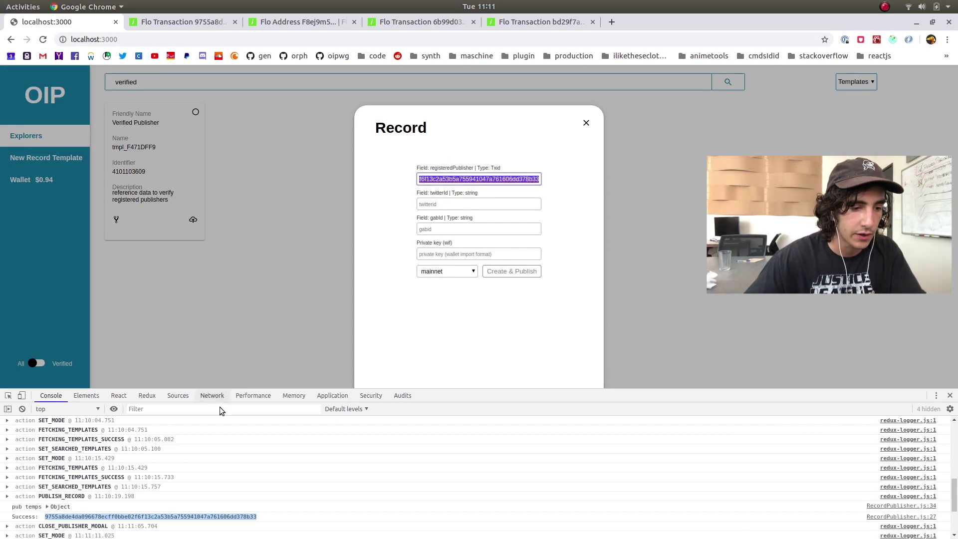
right_click(175, 514)
click(197, 494)
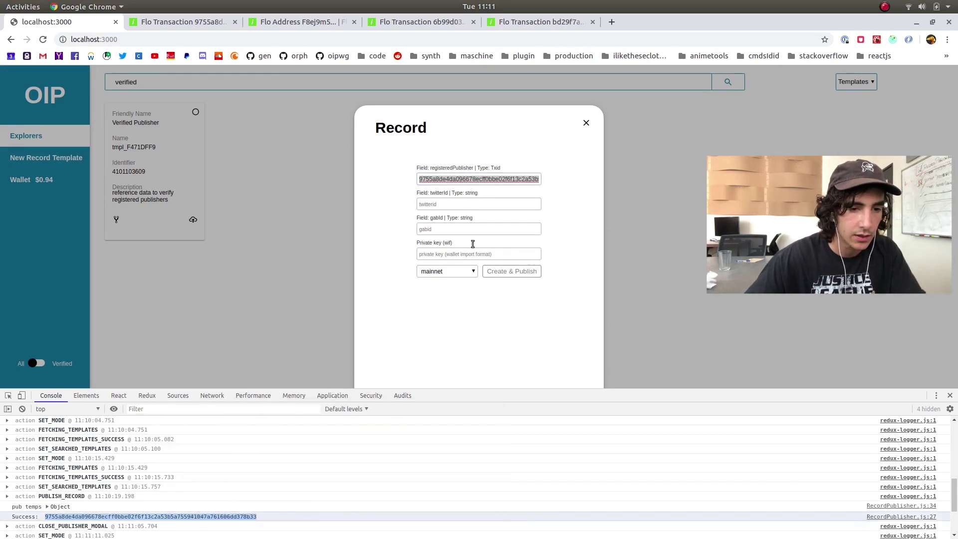
double_click(461, 178)
Check the twitterId and gabId fields and briefly open a new tab to look for the tweet
click(511, 198)
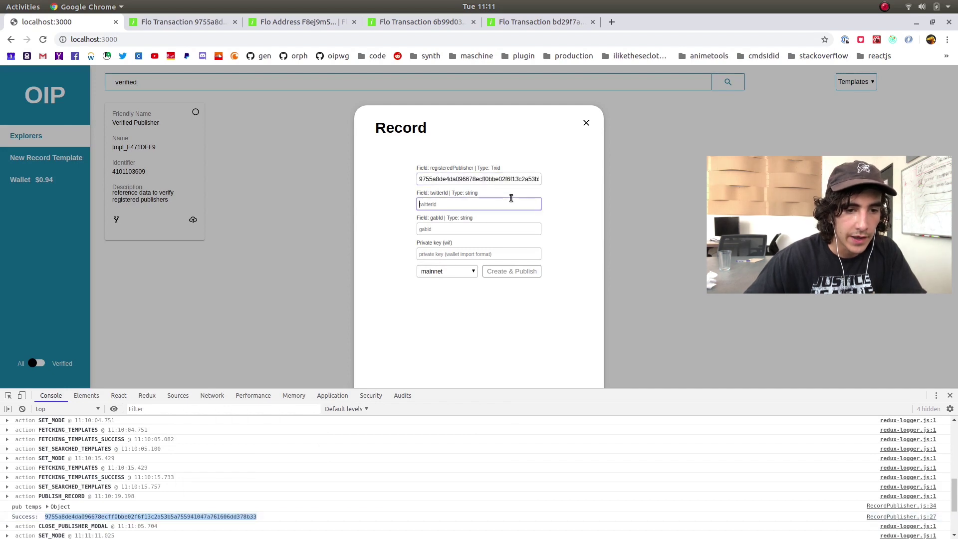
click(478, 229)
click(483, 255)
click(478, 229)
click(494, 205)
click(490, 233)
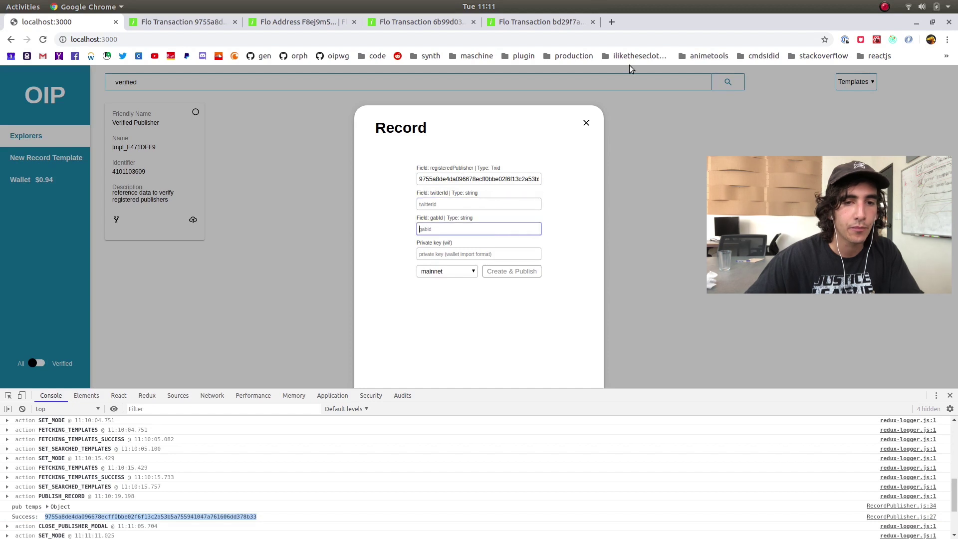
click(612, 22)
text(tw)
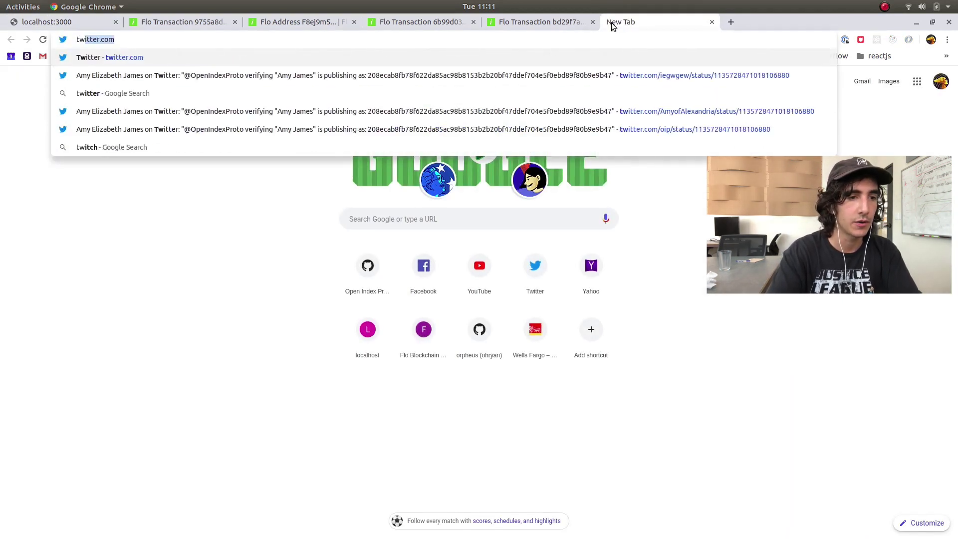
click(713, 22)
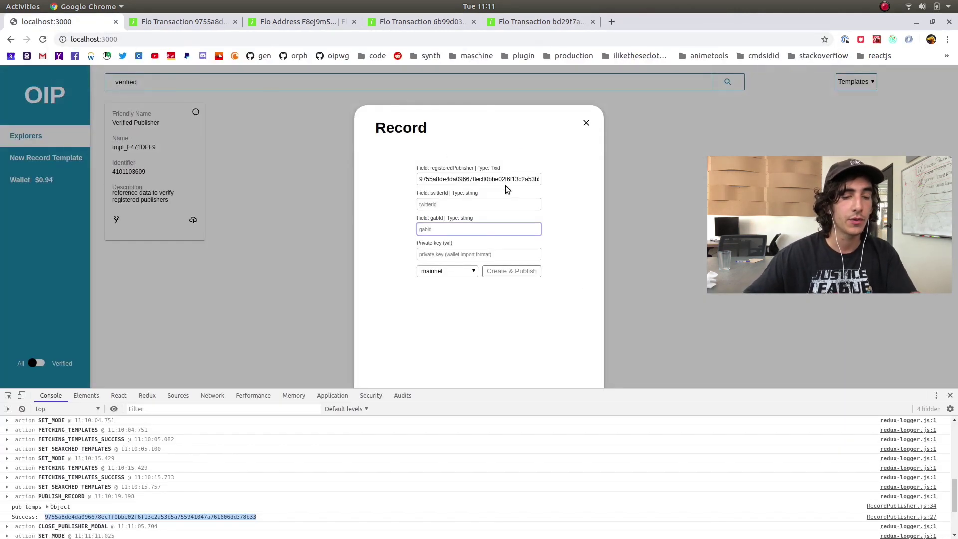
click(612, 22)
click(77, 22)
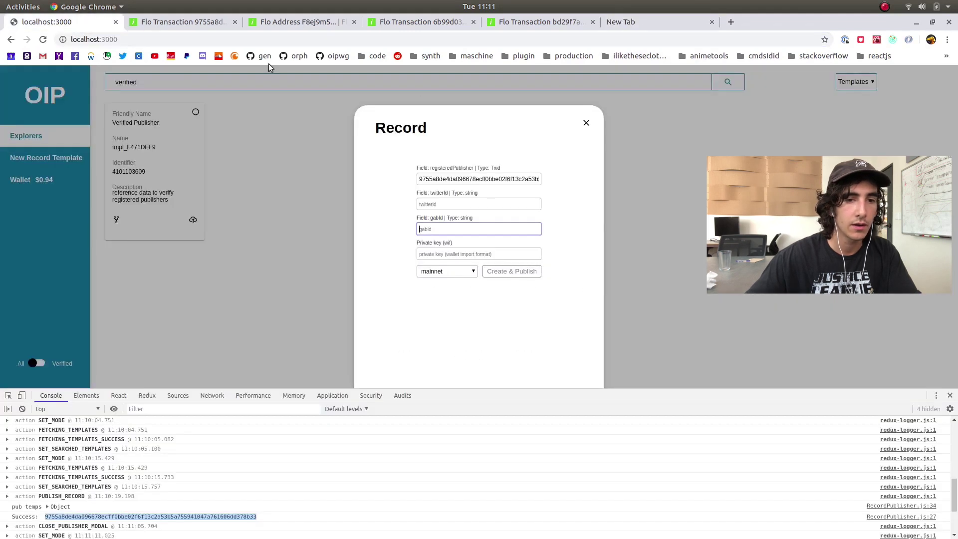
Close the Verified Publisher form and switch the listing to Records
click(587, 124)
click(856, 81)
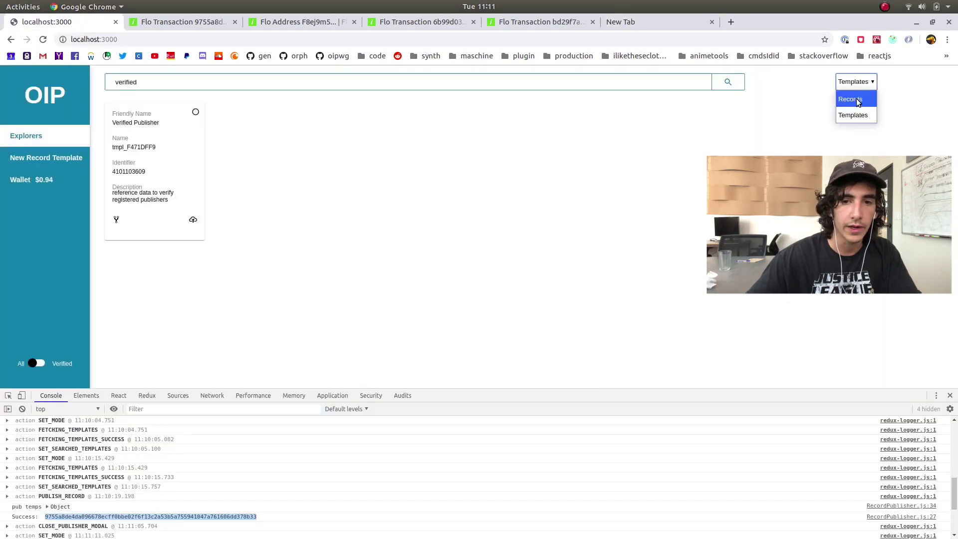
click(851, 97)
Locate the Verified Publisher record's twitterId value and open that tweet in a new tab
scroll(618, 148, down, 10)
scroll(323, 217, down, 15)
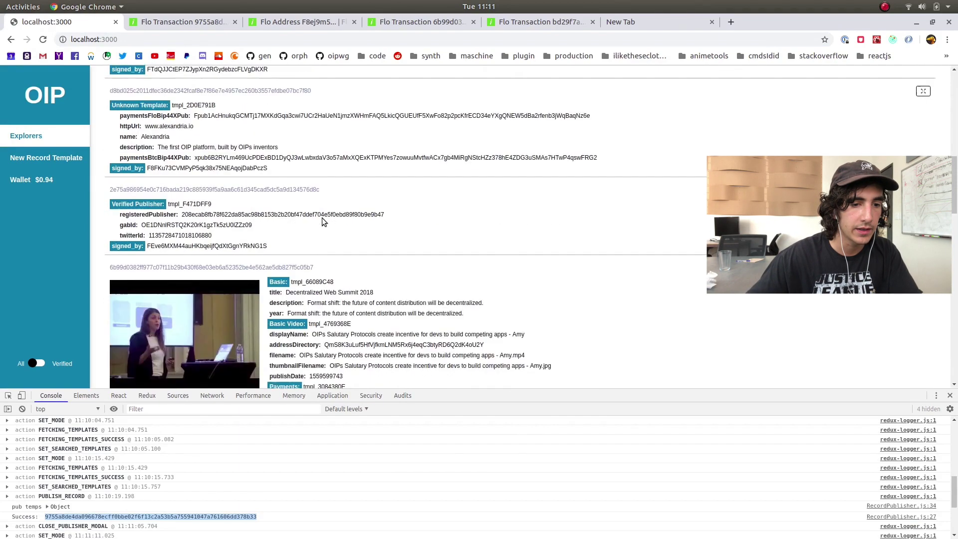
scroll(330, 225, down, 12)
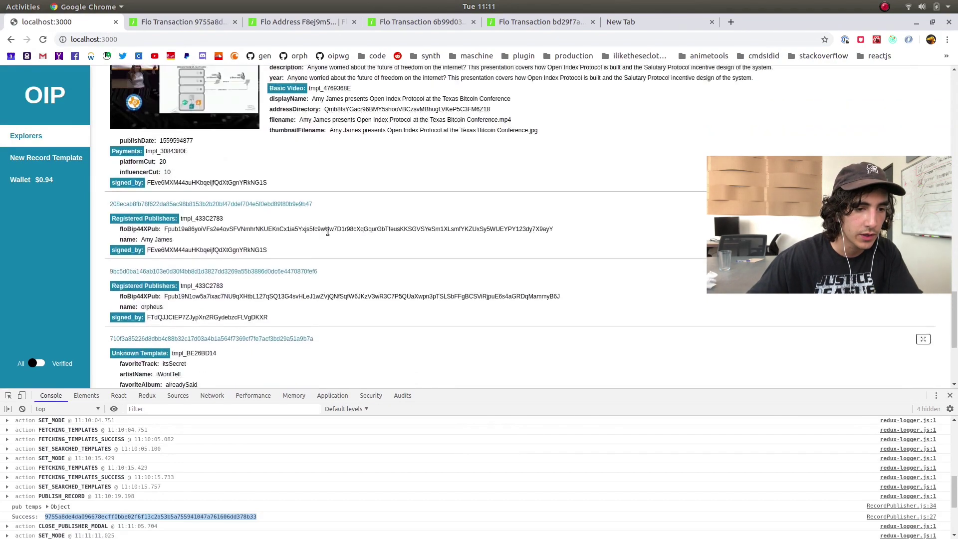
scroll(213, 171, up, 5)
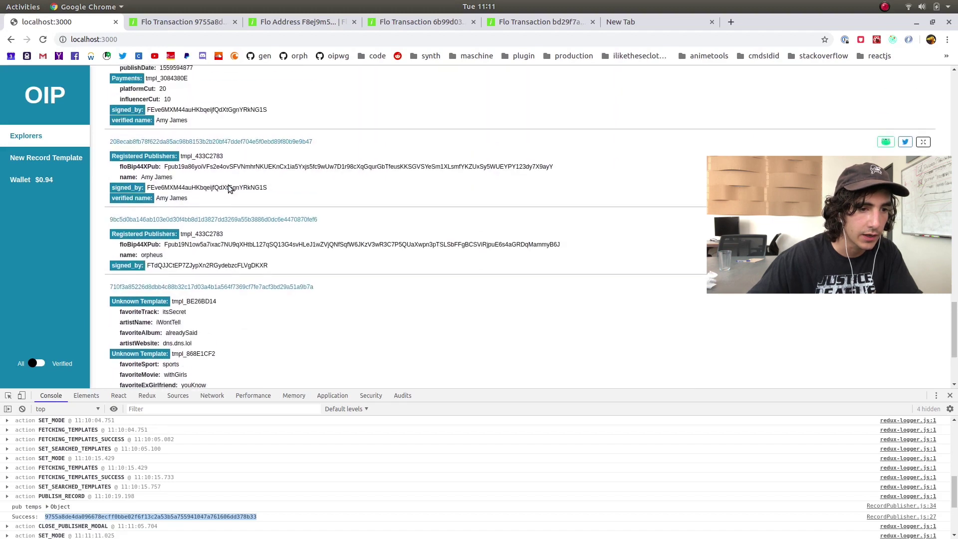
scroll(217, 222, up, 20)
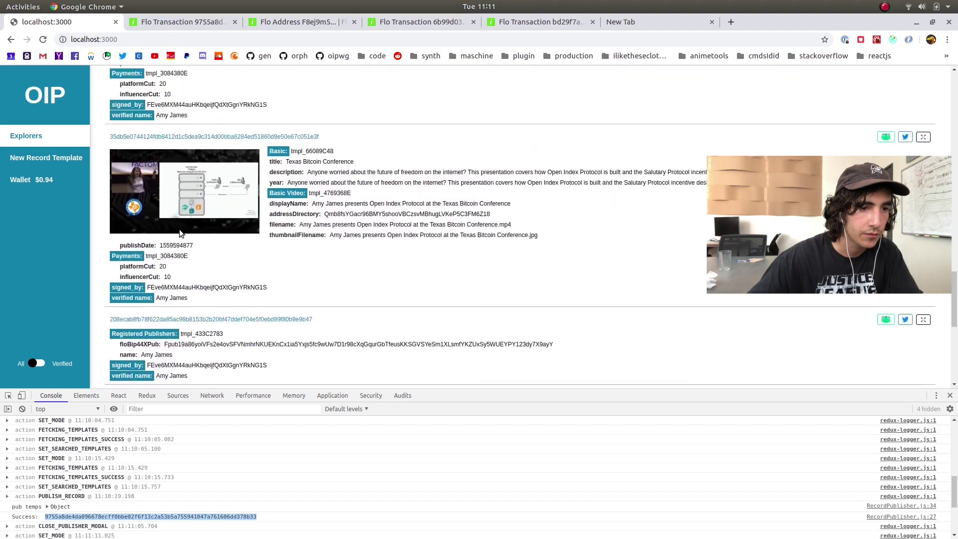
scroll(184, 239, up, 15)
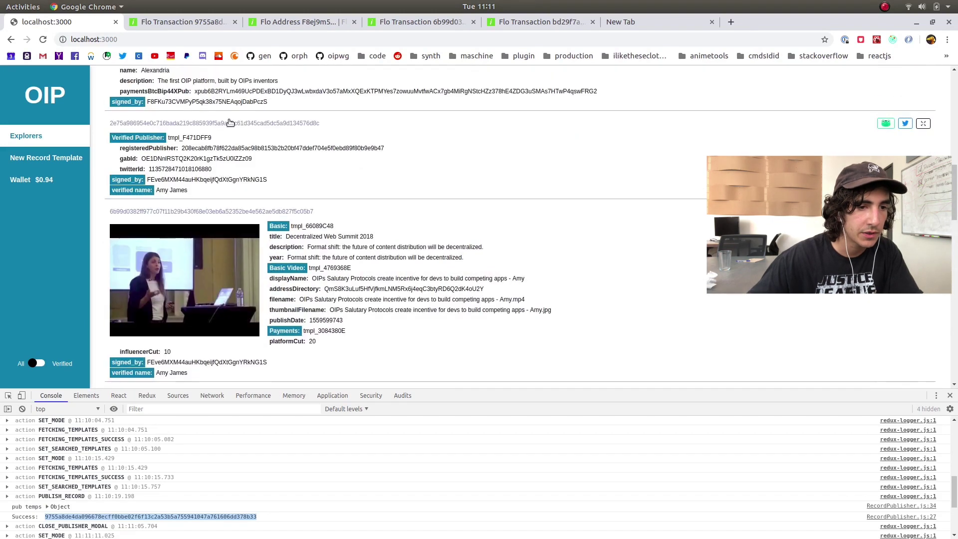
drag(231, 300, 120, 279)
click(318, 299)
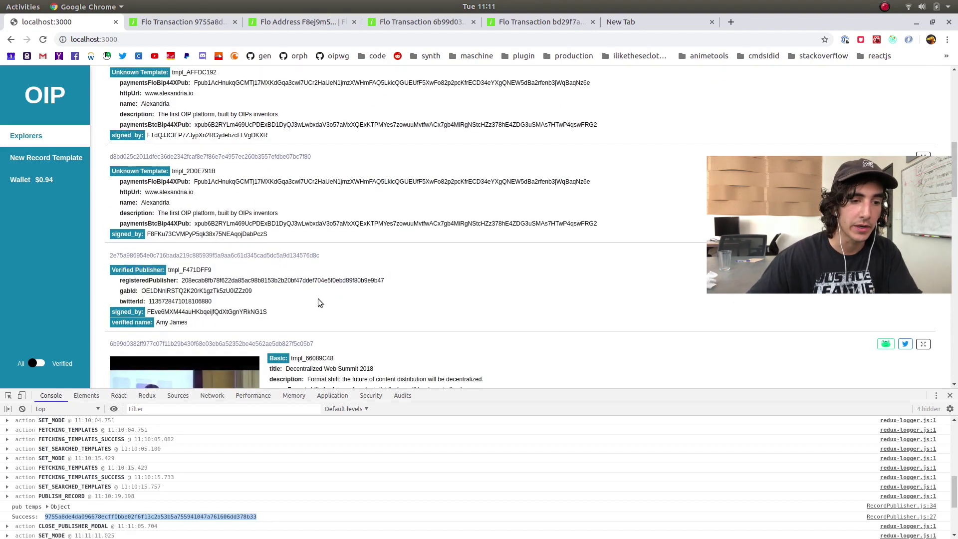
double_click(160, 291)
double_click(167, 300)
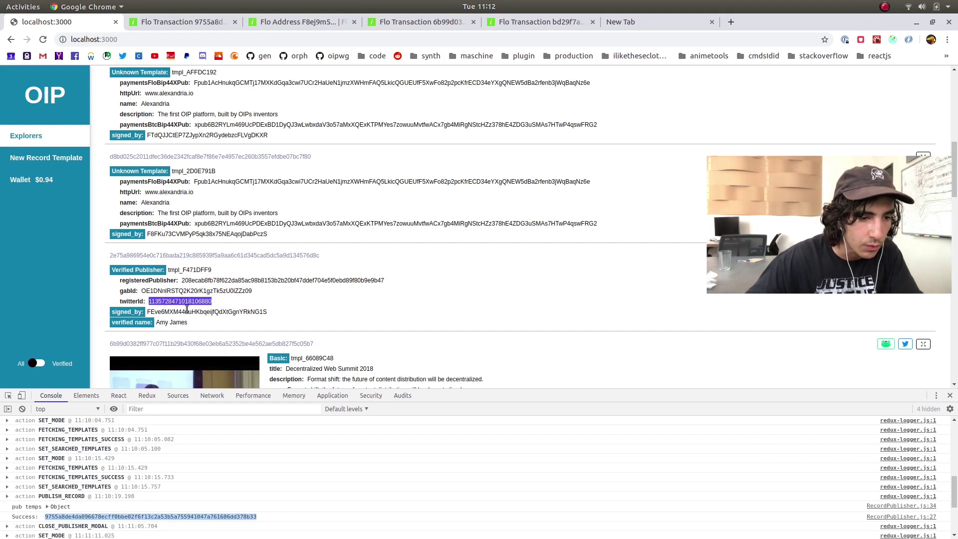
click(905, 344)
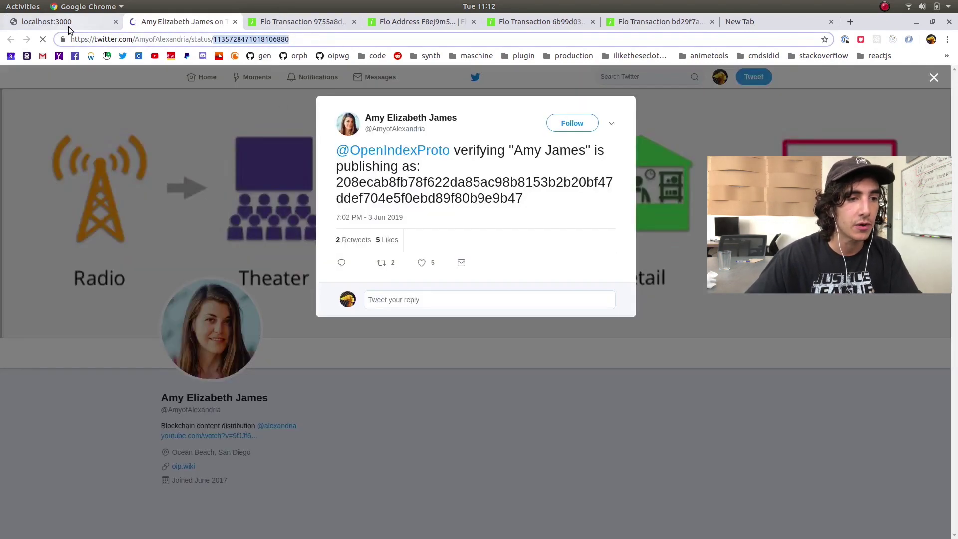
Copy the long hex publisher hash from the OpenIndexProto verification tweet
click(69, 23)
click(162, 23)
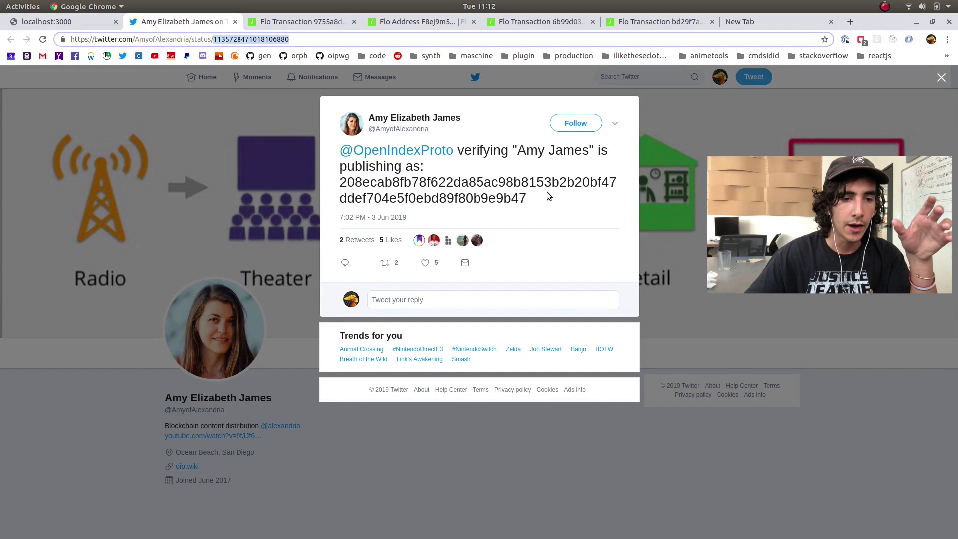
drag(529, 204, 343, 183)
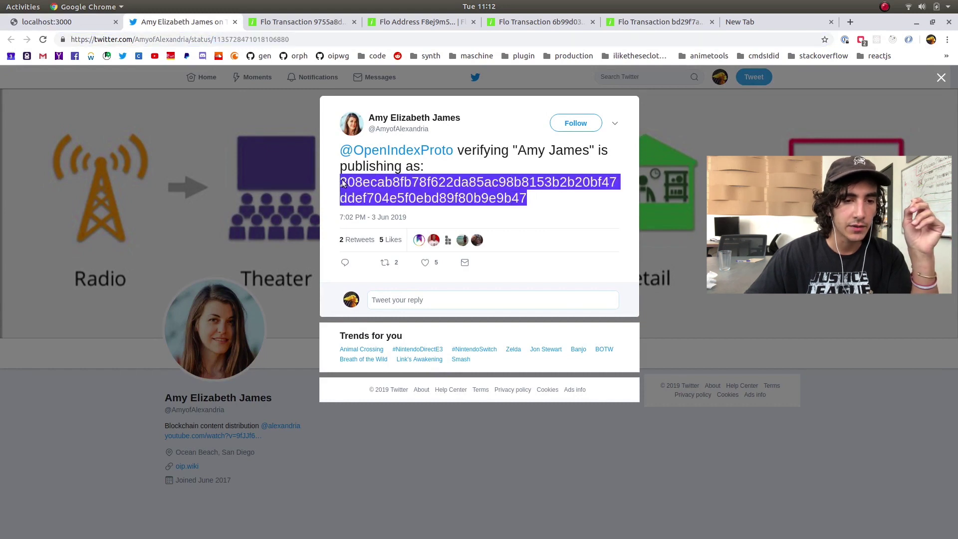
right_click(363, 184)
click(387, 192)
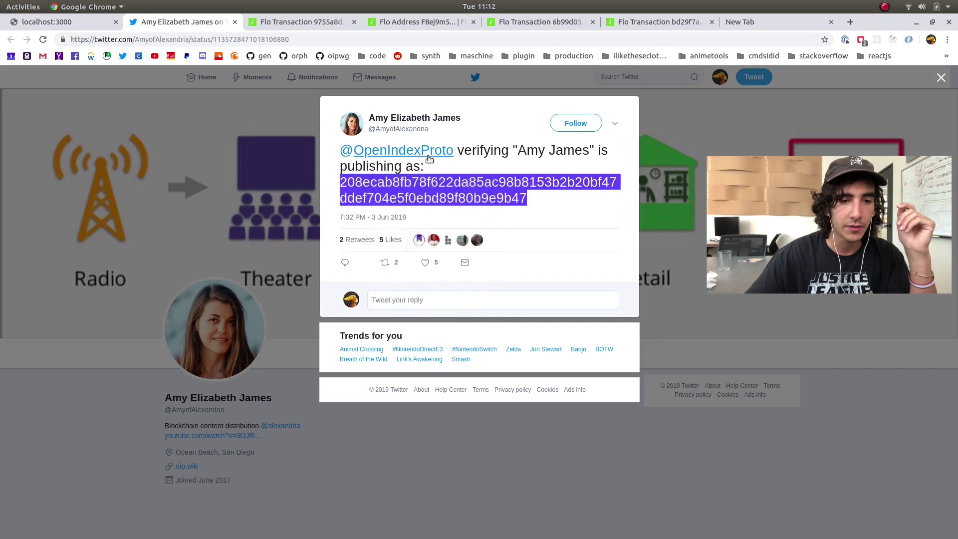
drag(457, 152, 477, 171)
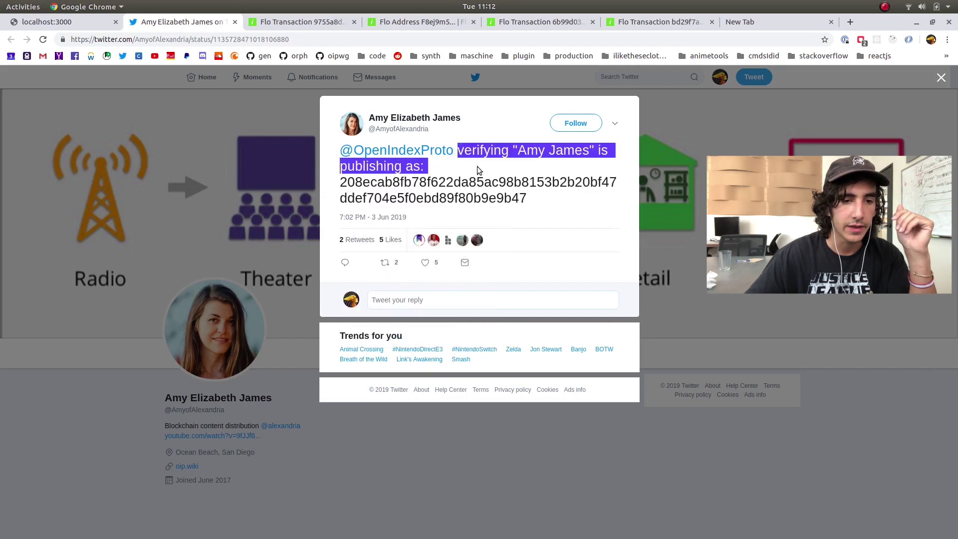
click(486, 179)
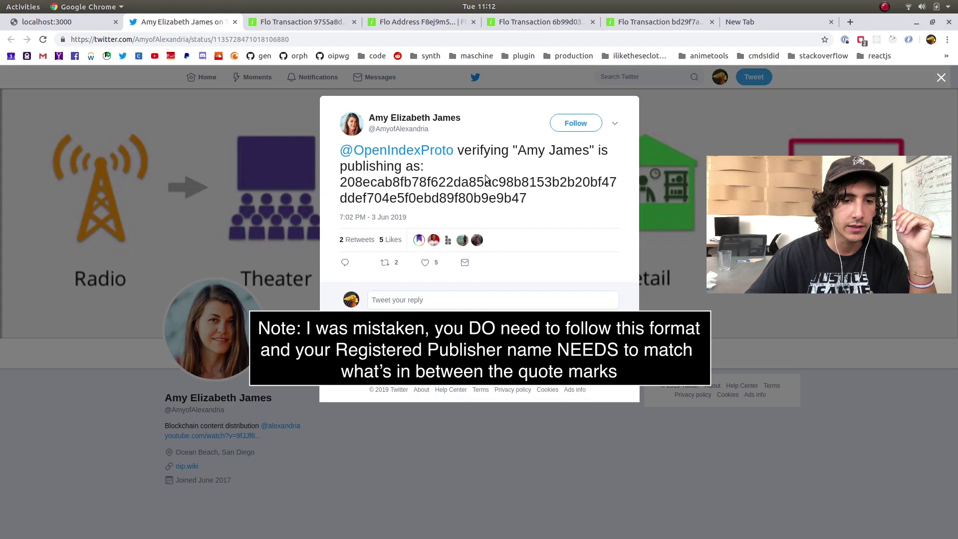
drag(528, 199, 355, 186)
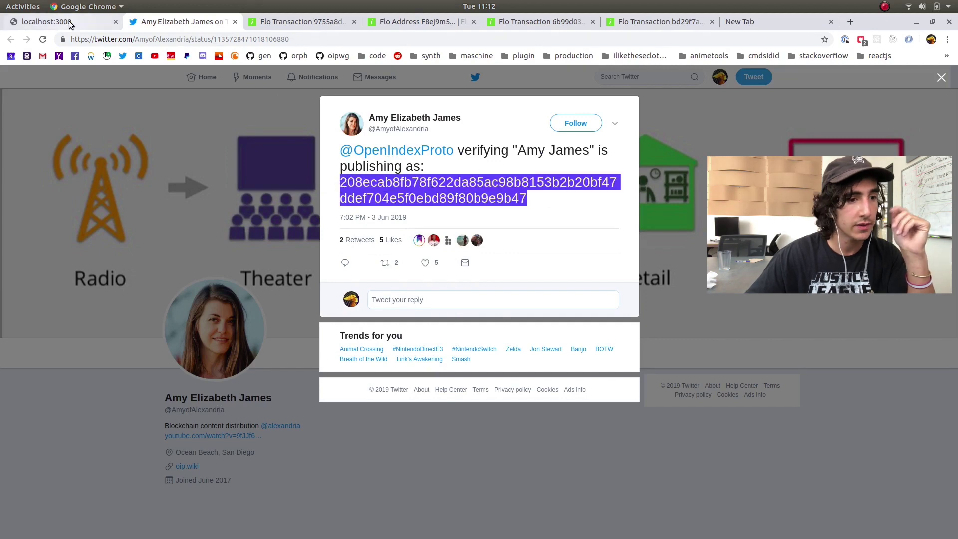
Search OIP Explorer records for the pasted publisher hash and copy the logged transaction id
click(47, 22)
scroll(363, 183, up, 5)
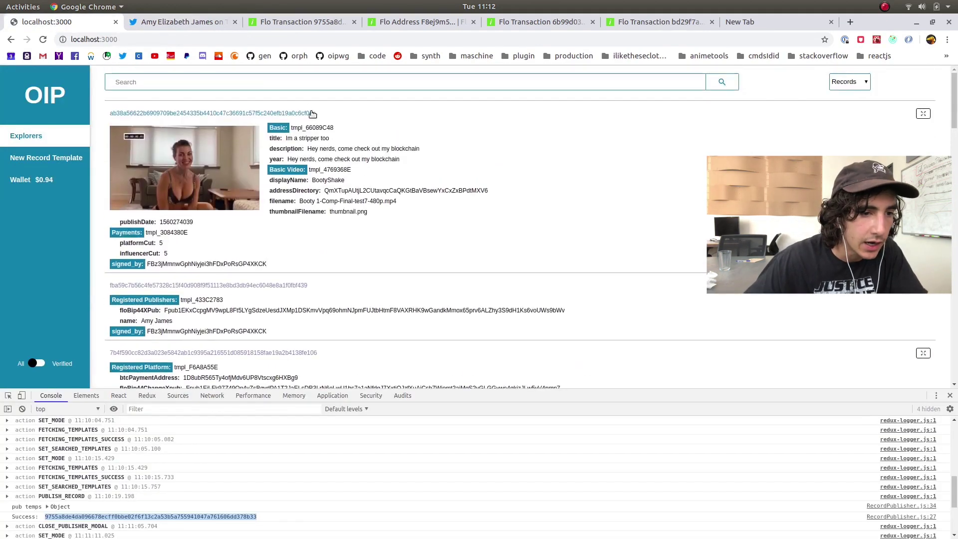
click(315, 88)
key(ctrl+v)
key(Return)
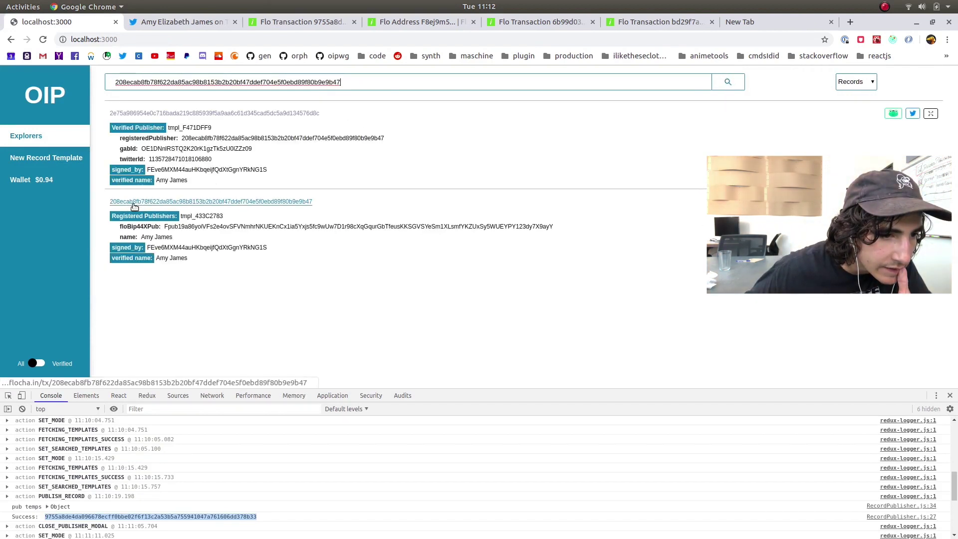
right_click(154, 515)
click(194, 494)
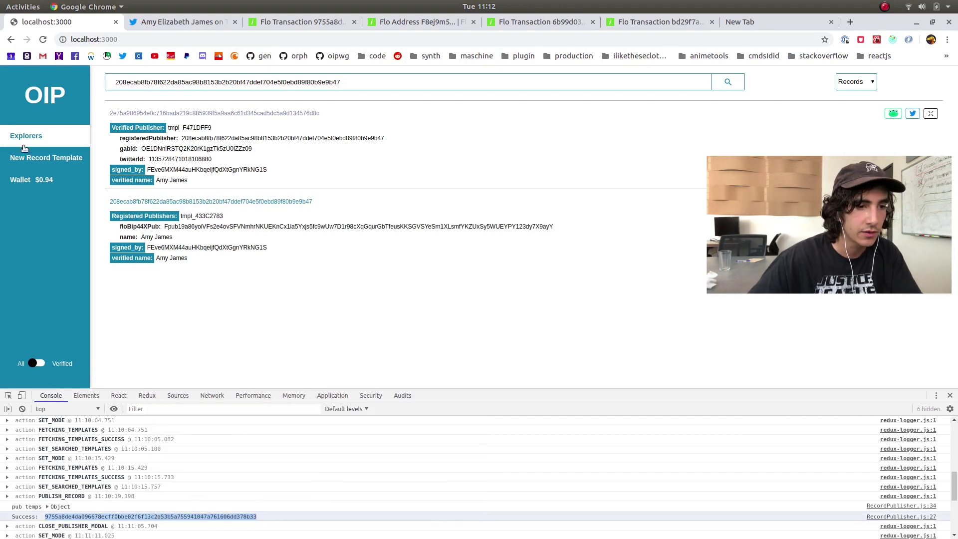
Empty the search box so the full records list shows again
click(663, 81)
key(ctrl+a)
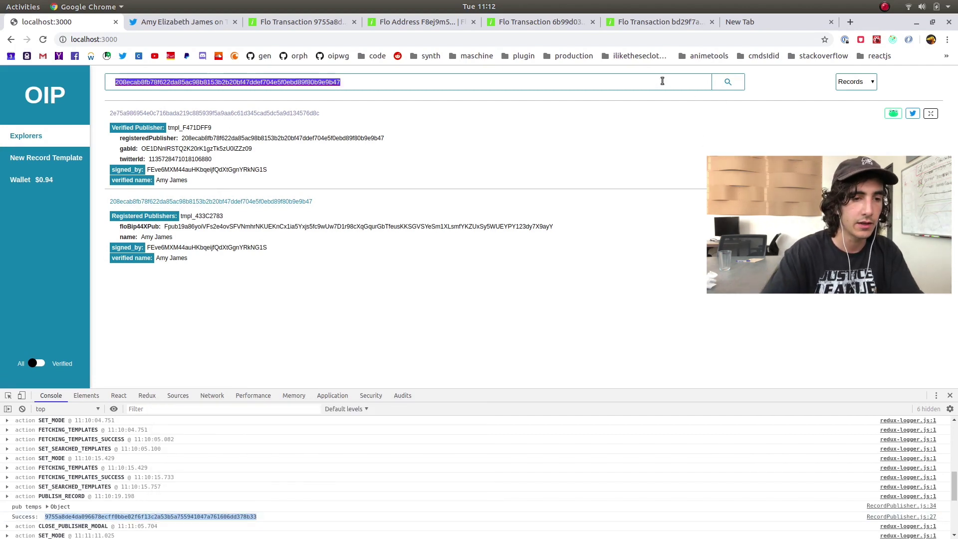
key(BackSpace)
click(853, 82)
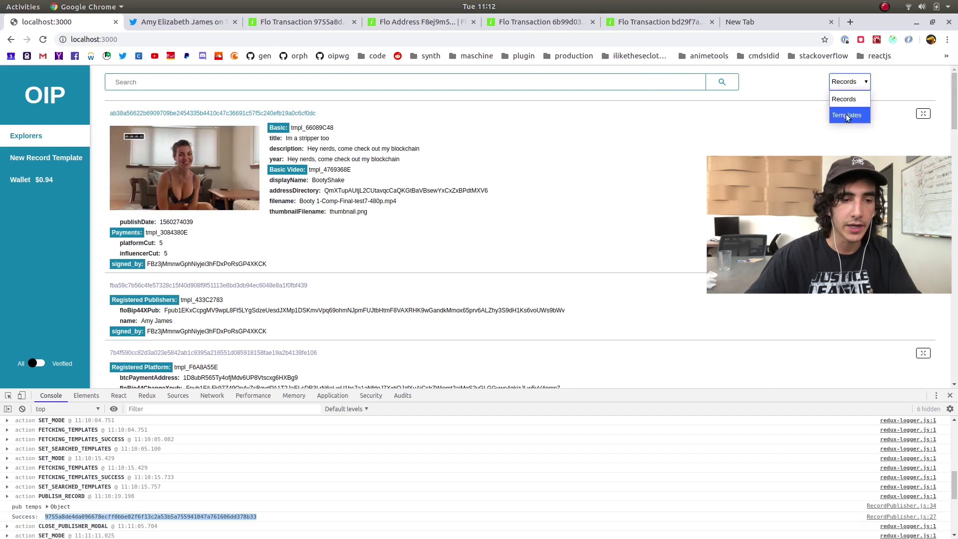
List templates in OIP Explorer and open twitter.com in a new tab moved to third position
click(847, 116)
click(852, 23)
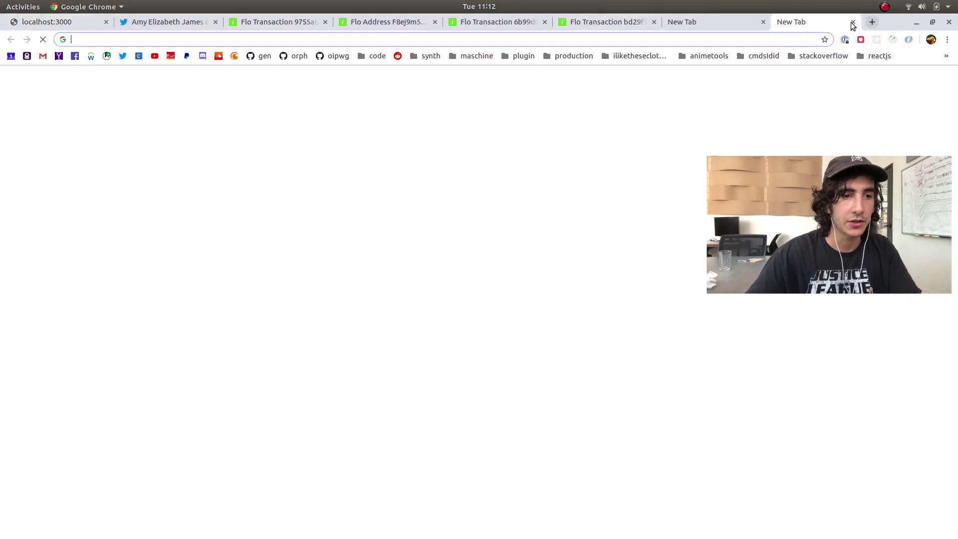
text(twi)
key(Return)
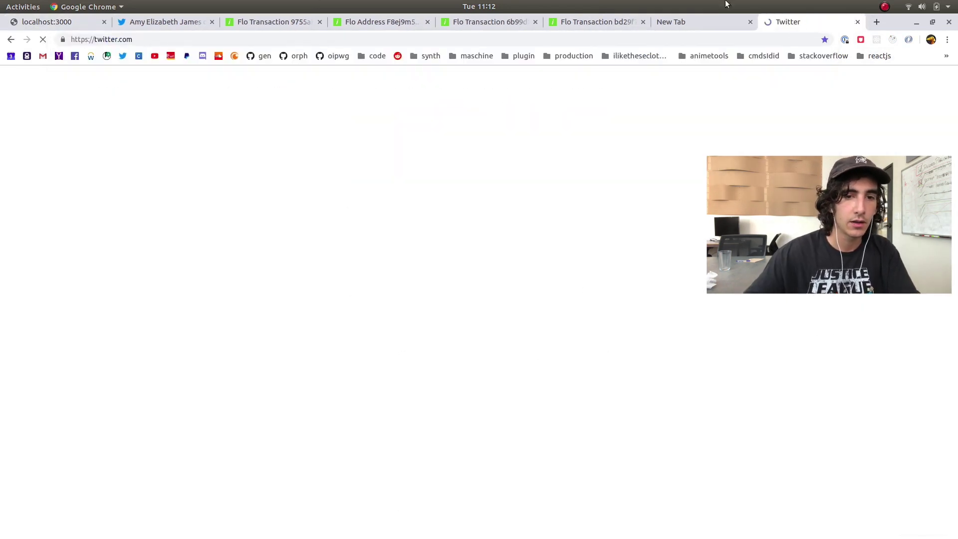
drag(805, 23, 278, 22)
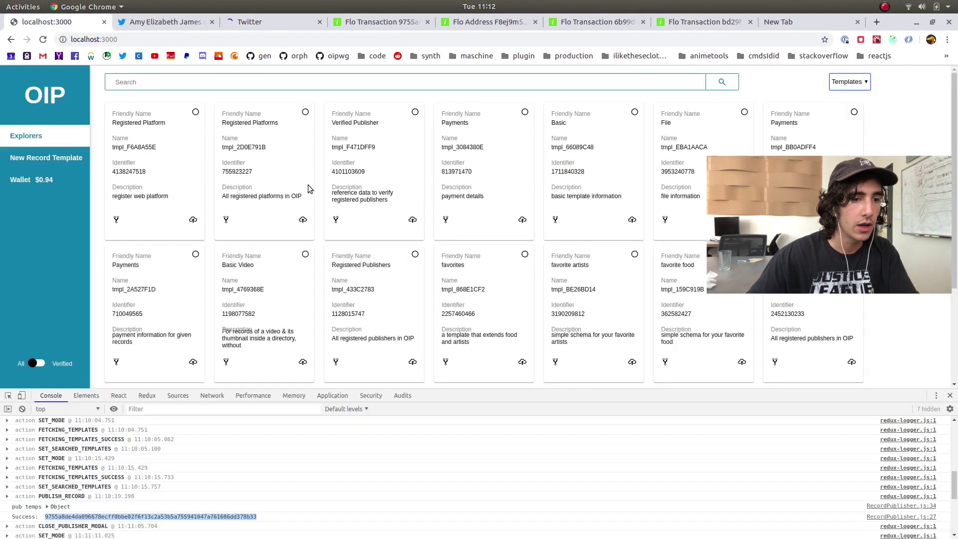
click(55, 22)
click(843, 84)
click(846, 111)
Search the templates for 'registered publisher', checking knownTemplates.js in WebStorm along the way
click(502, 83)
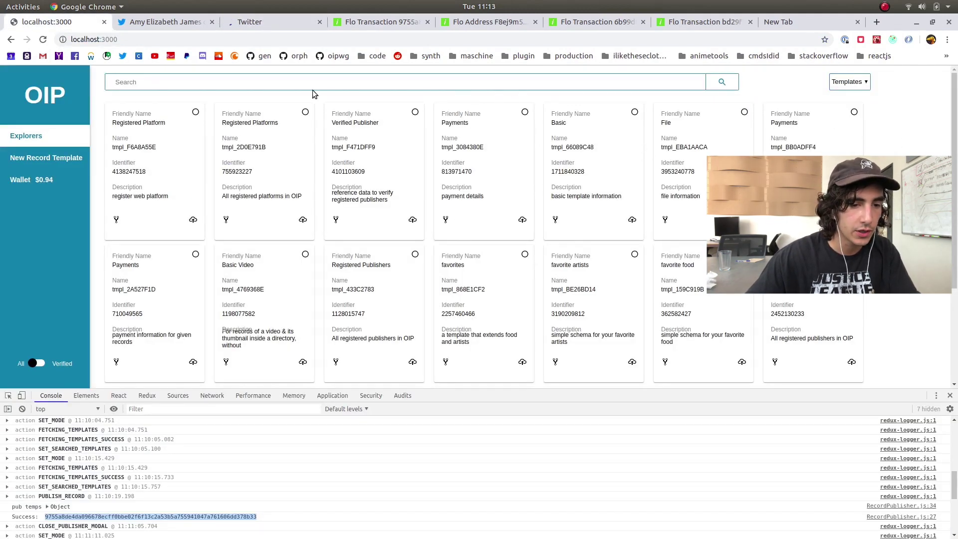
text(register)
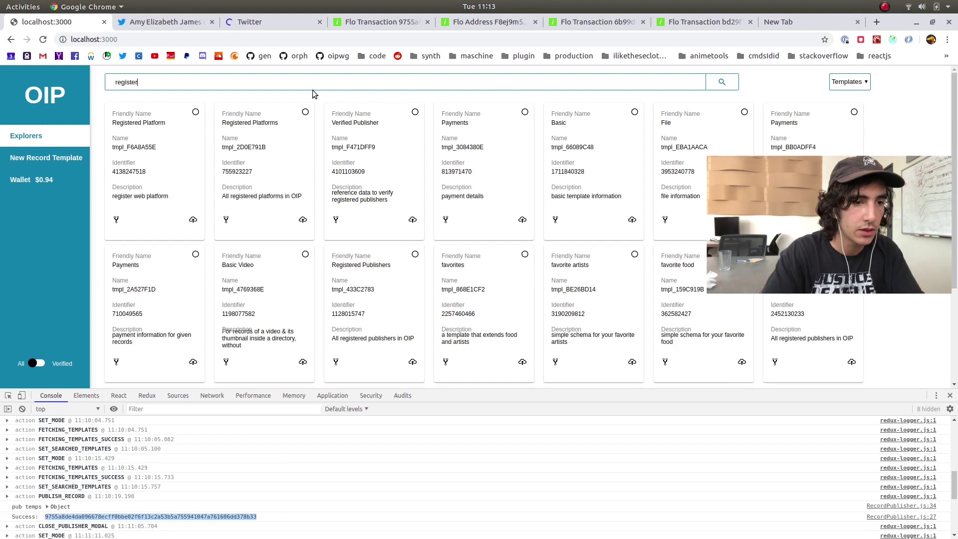
text(ed publisher)
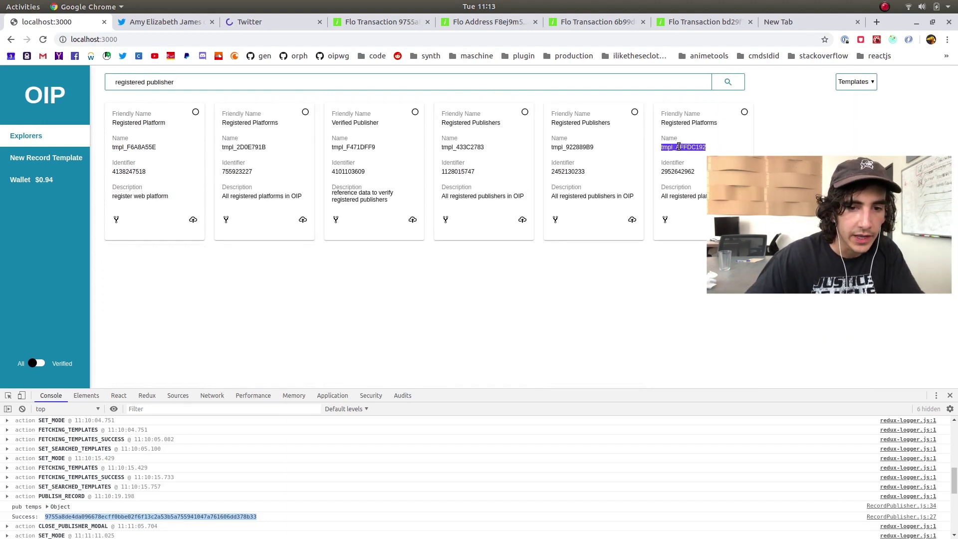
key(alt+Tab)
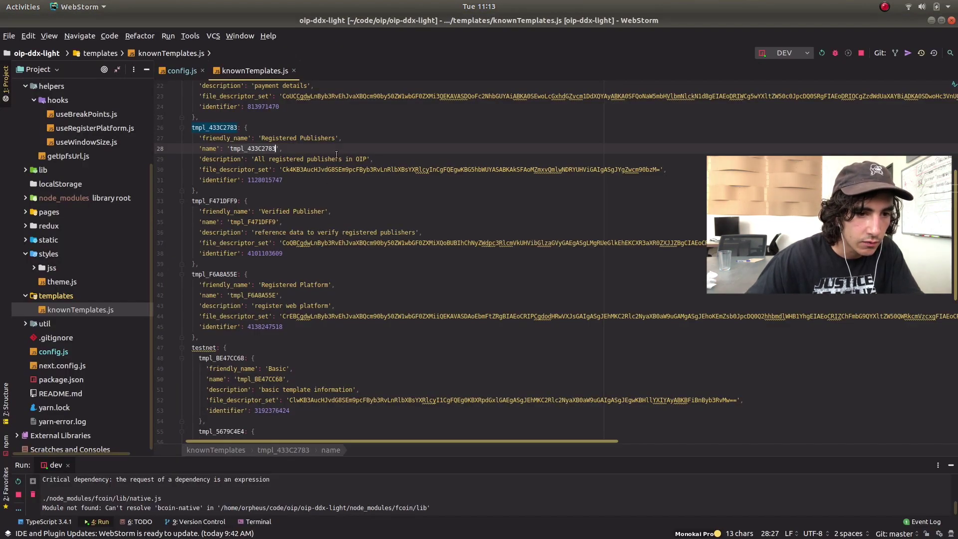
key(alt+Tab)
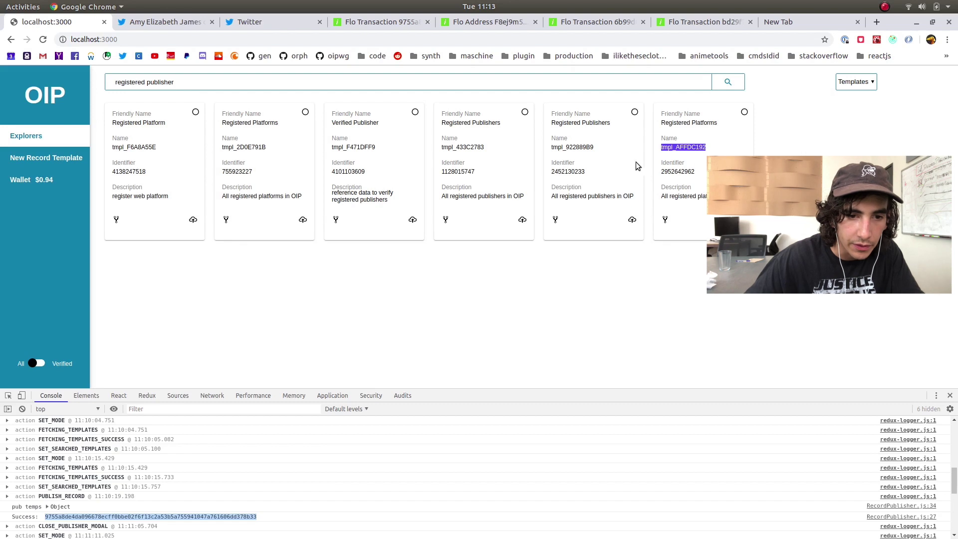
Start a new Registered Publishers record named 'ohhryan' and paste in the floBip44XPub key
click(522, 220)
click(446, 182)
text(o)
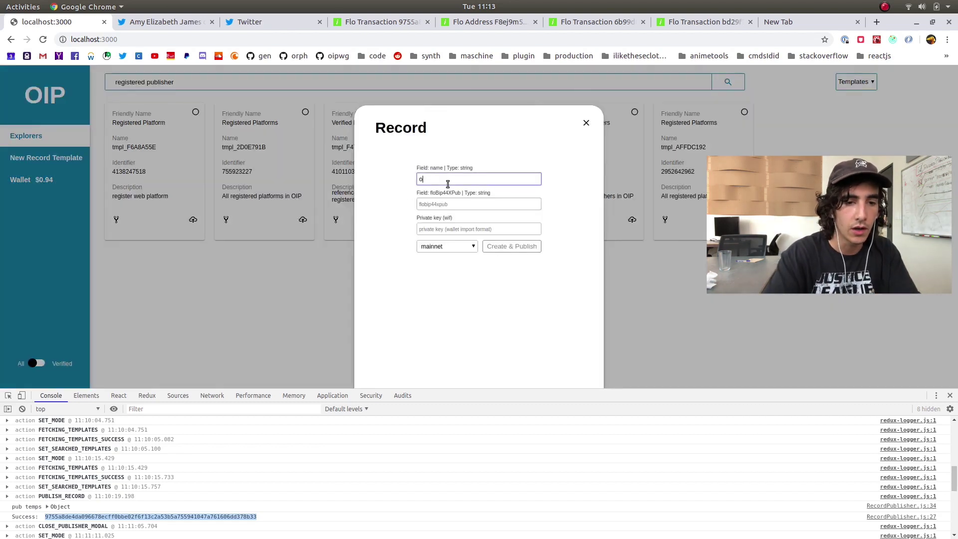
text(hhryan)
key(Tab)
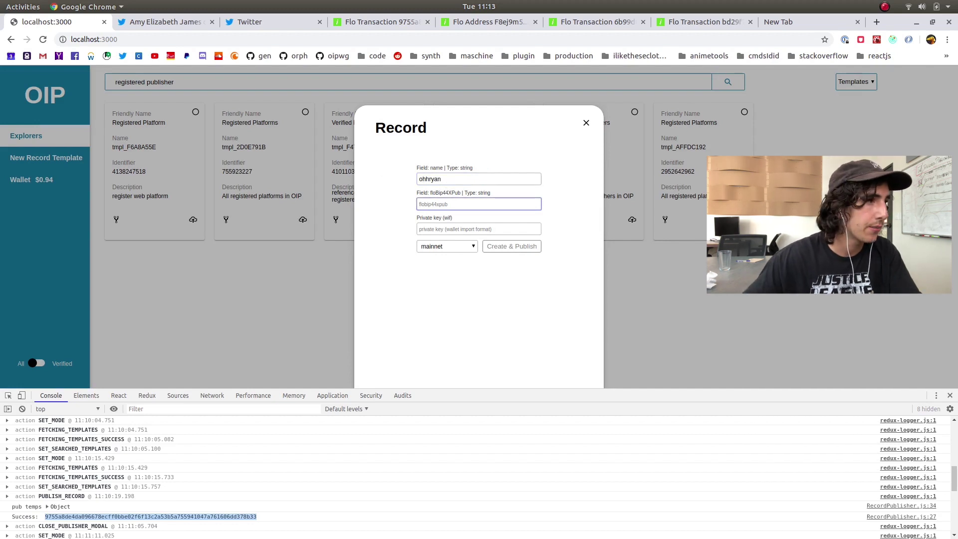
key(alt+Tab)
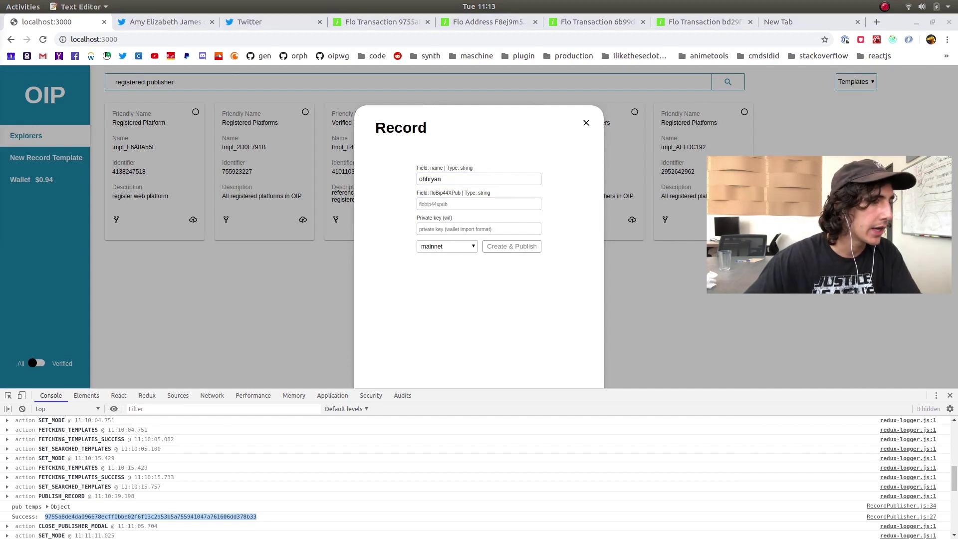
click(463, 201)
key(ctrl+v)
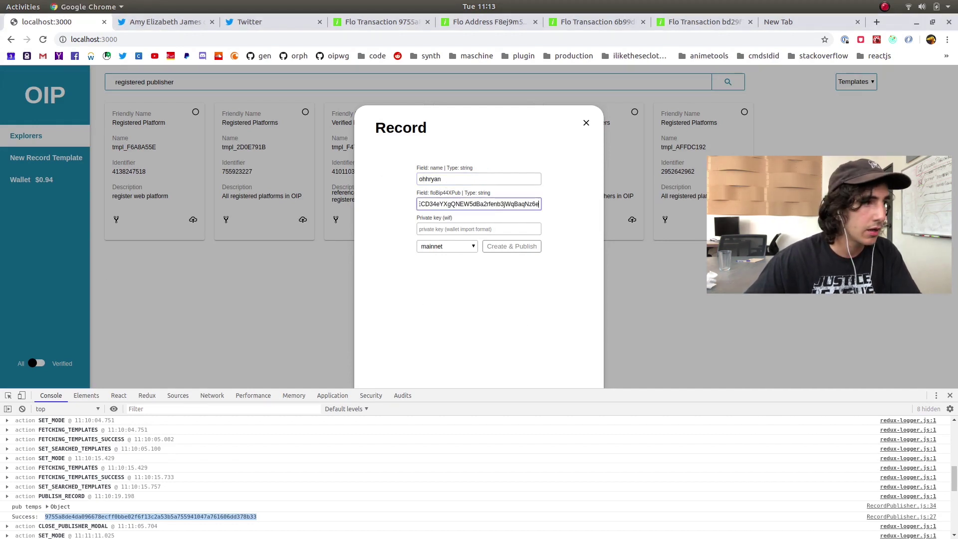
Paste the private key, then clear the floBip44XPub field
key(alt+Tab)
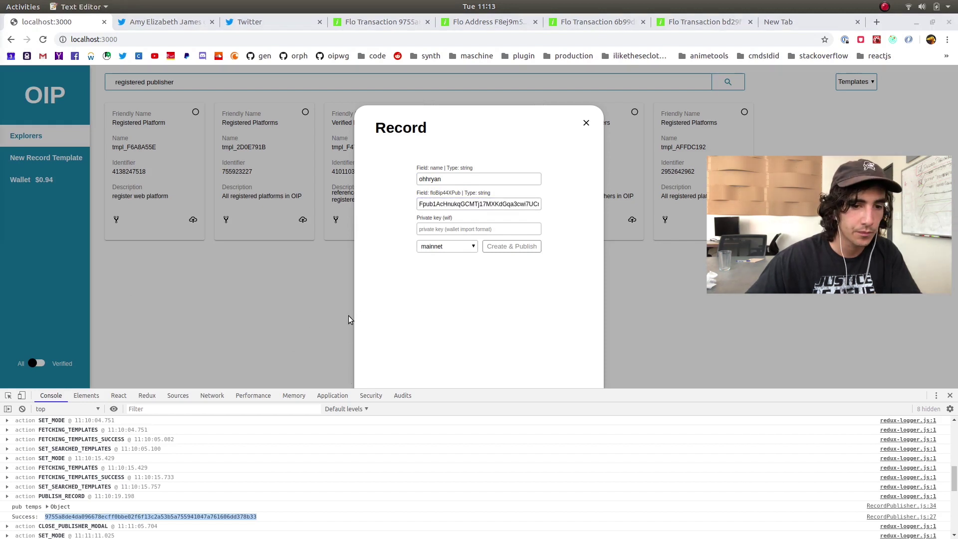
click(440, 231)
key(ctrl+v)
click(466, 205)
key(ctrl+a)
key(BackSpace)
key(alt+Tab)
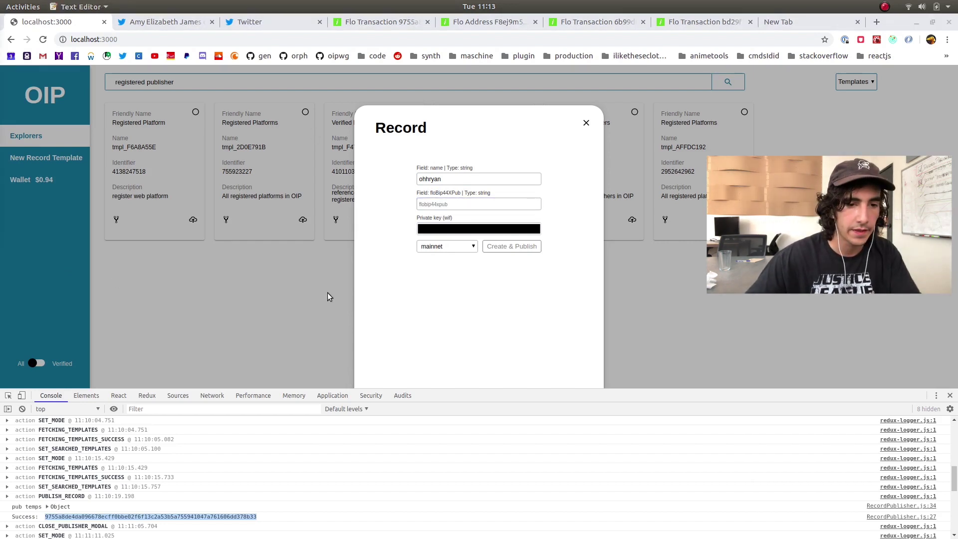
click(472, 205)
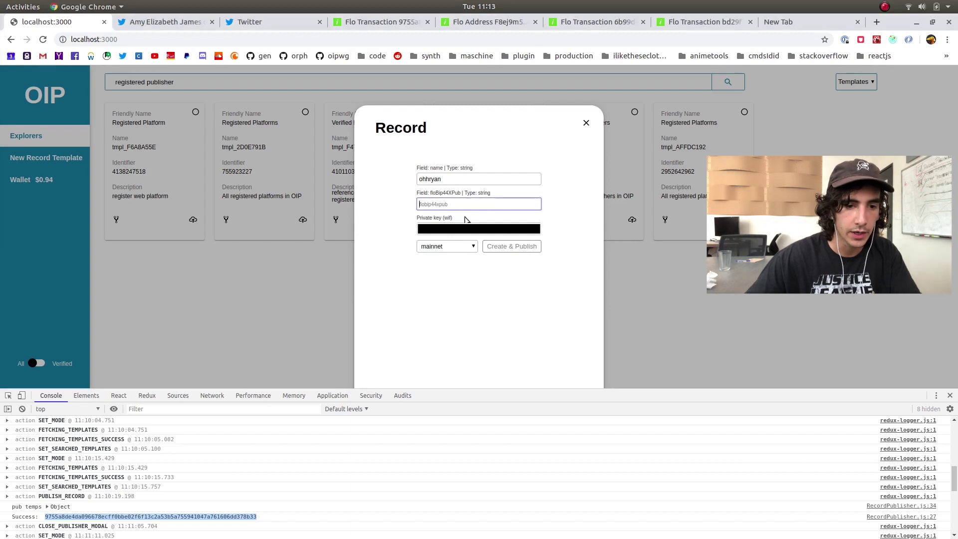
Keep mainnet as the network and paste the private key from the text editor
click(474, 246)
click(524, 274)
click(499, 229)
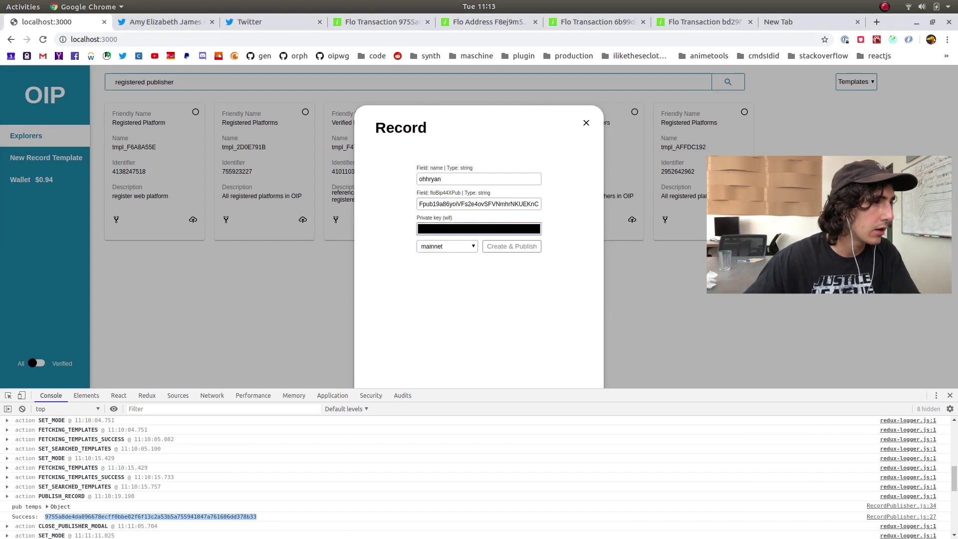
key(alt+Tab)
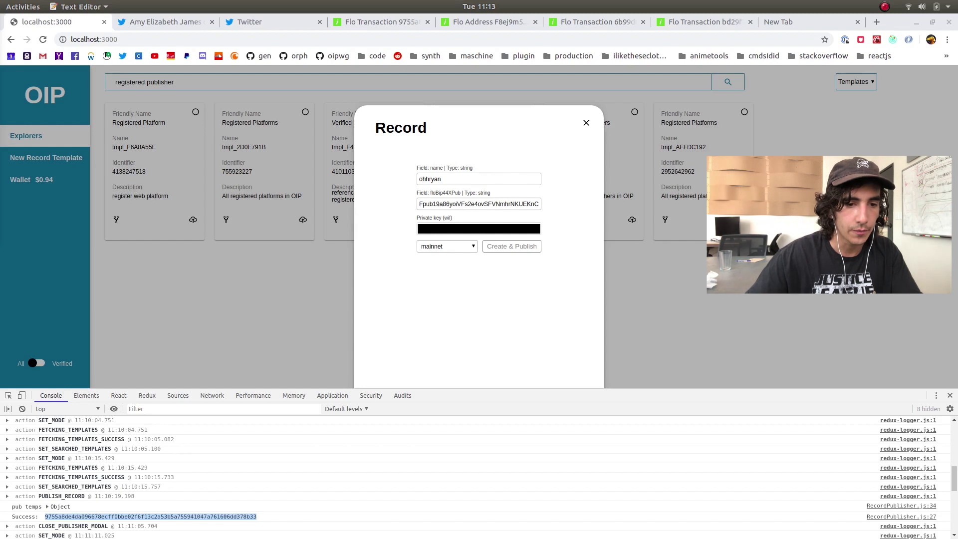
click(465, 231)
right_click(474, 226)
click(501, 299)
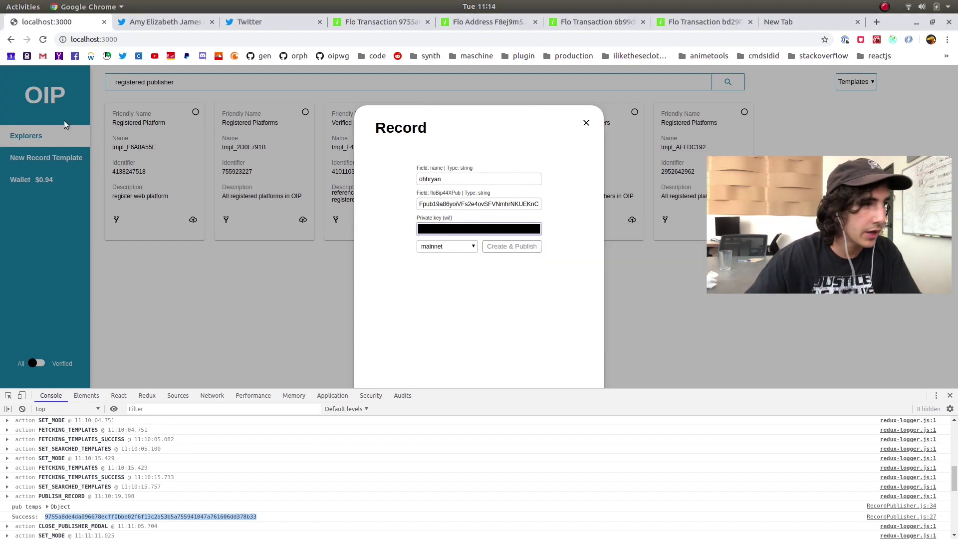
key(alt+Tab)
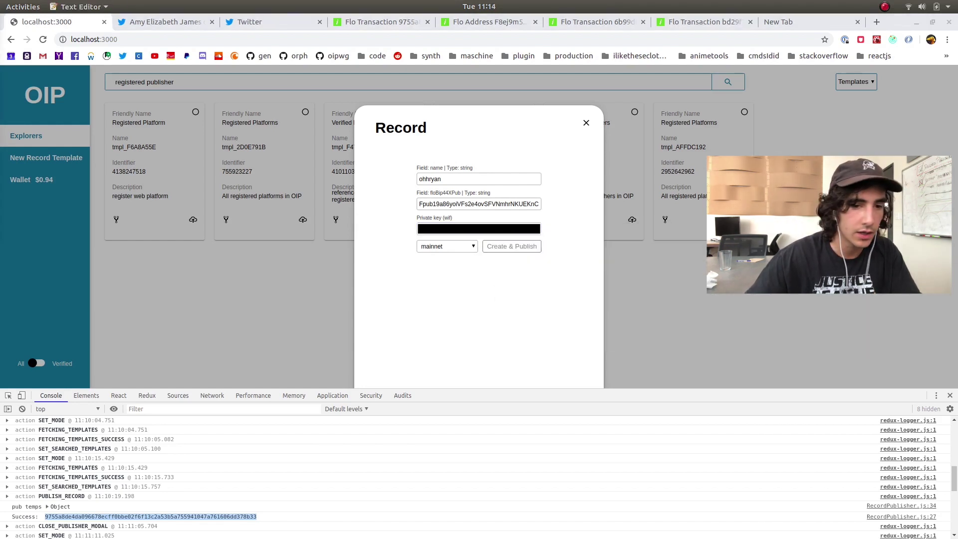
key(alt+Tab)
click(447, 246)
key(shift+Tab)
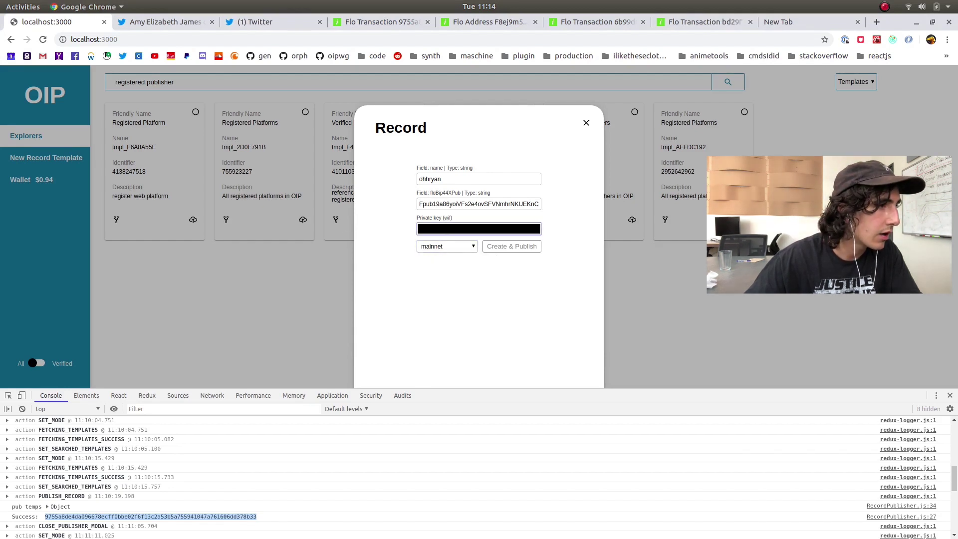
key(alt+Tab)
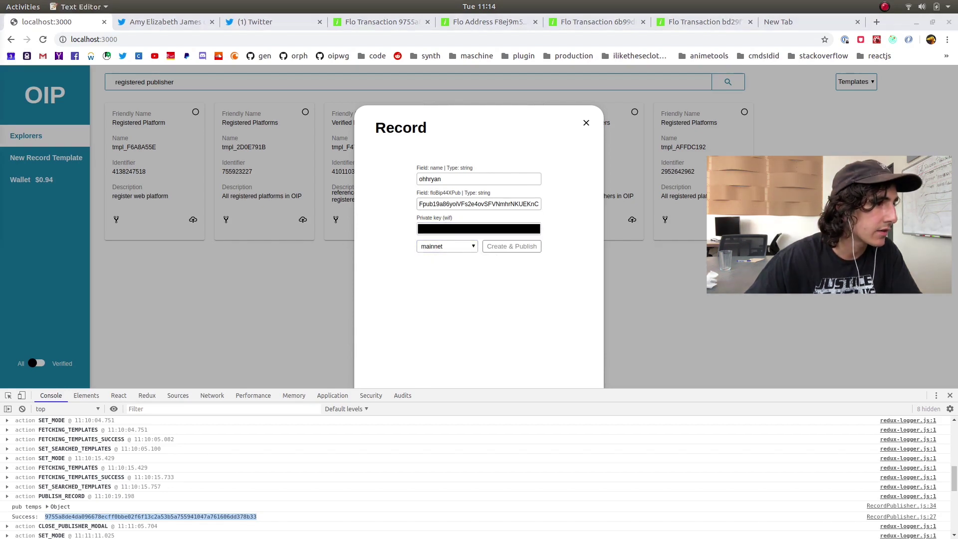
key(ctrl+v)
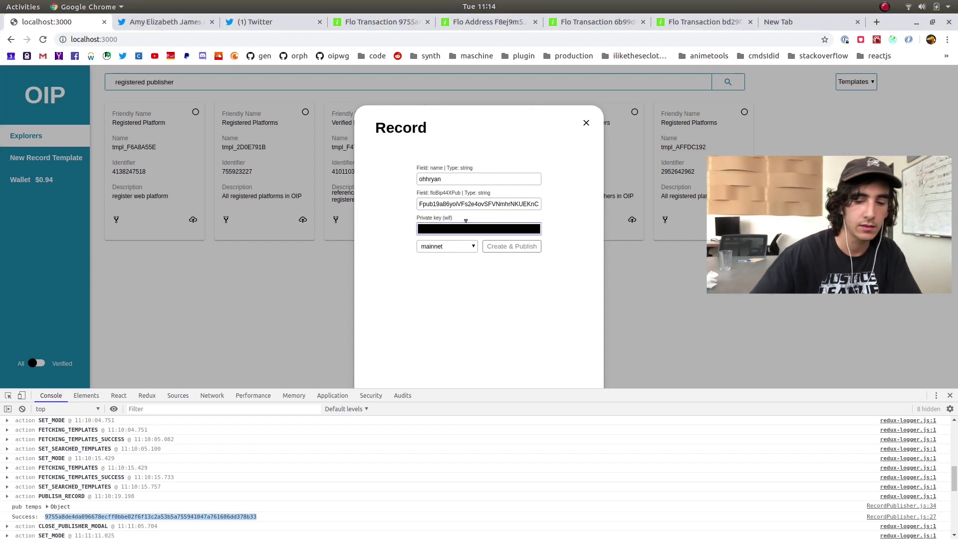
Publish the record, copy the success transaction id from the console, and close the form
click(514, 247)
scroll(445, 439, down, 10)
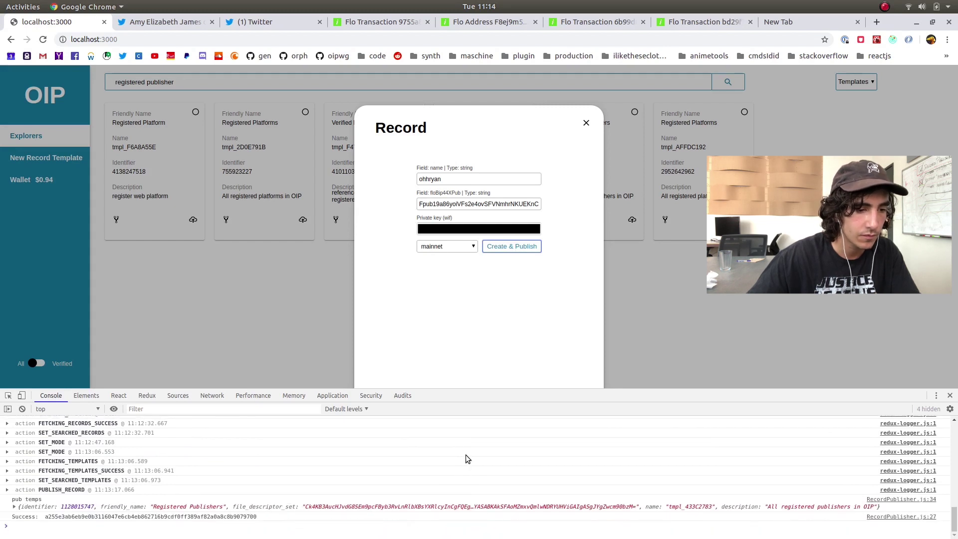
double_click(149, 517)
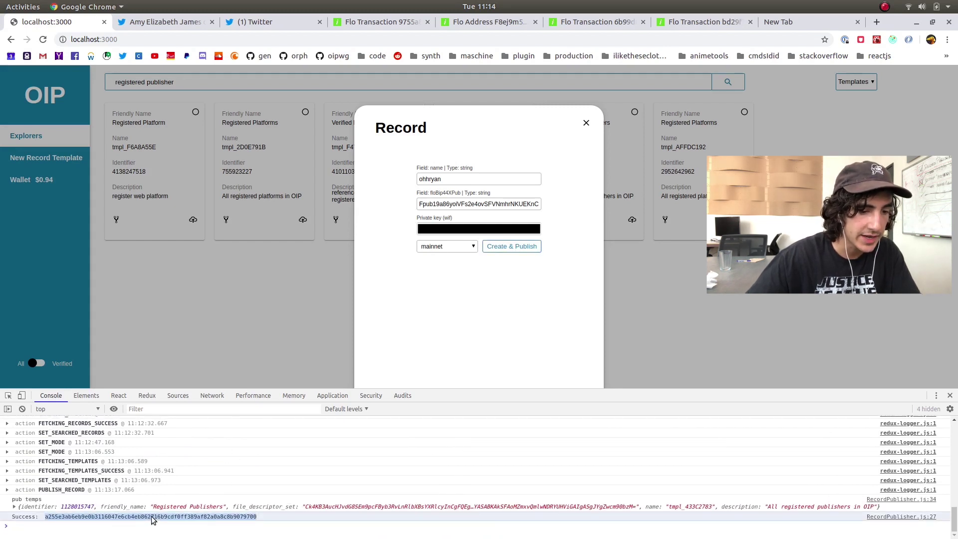
right_click(153, 519)
click(200, 496)
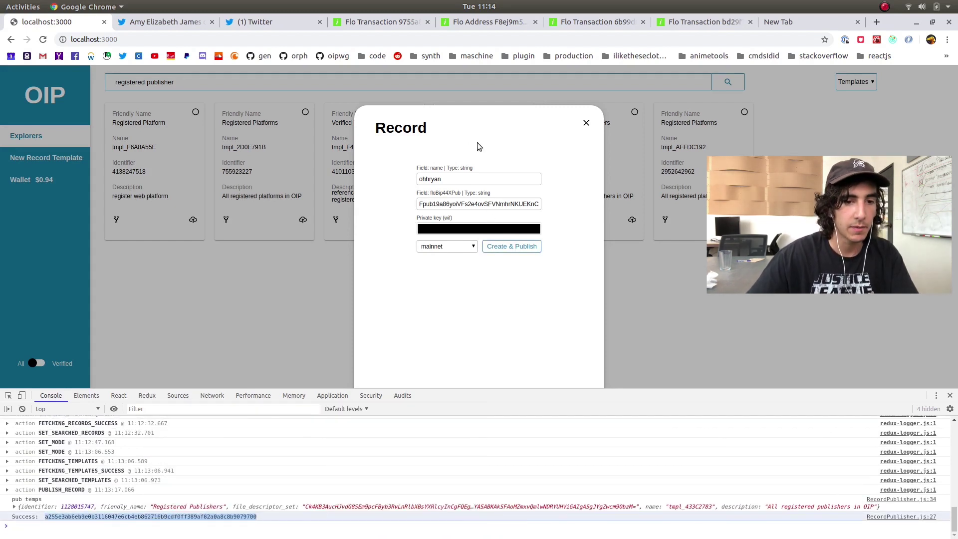
click(586, 124)
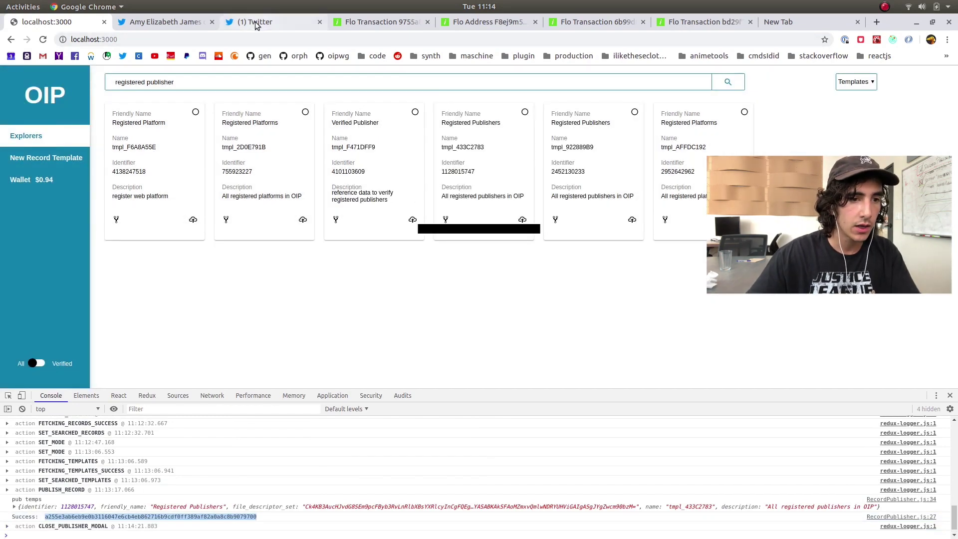
click(255, 23)
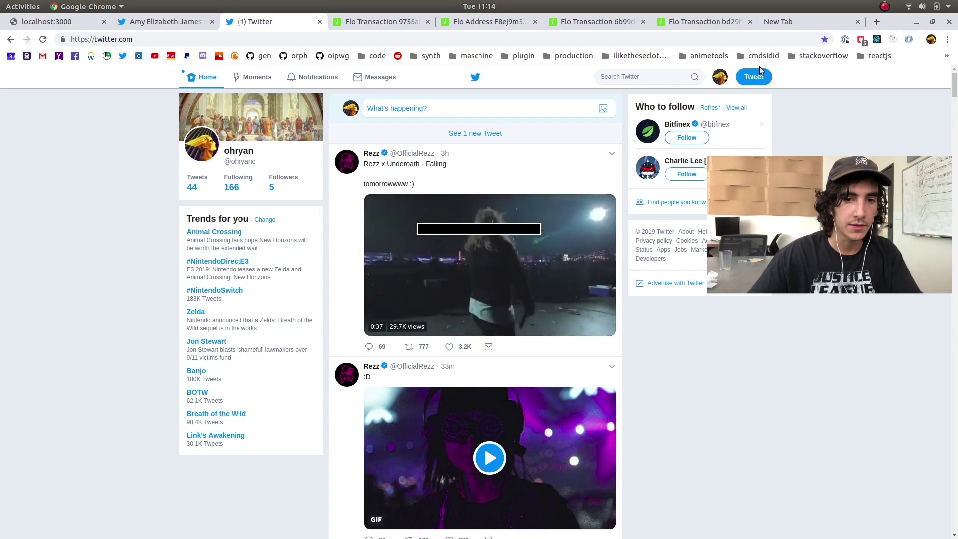
click(754, 76)
key(Escape)
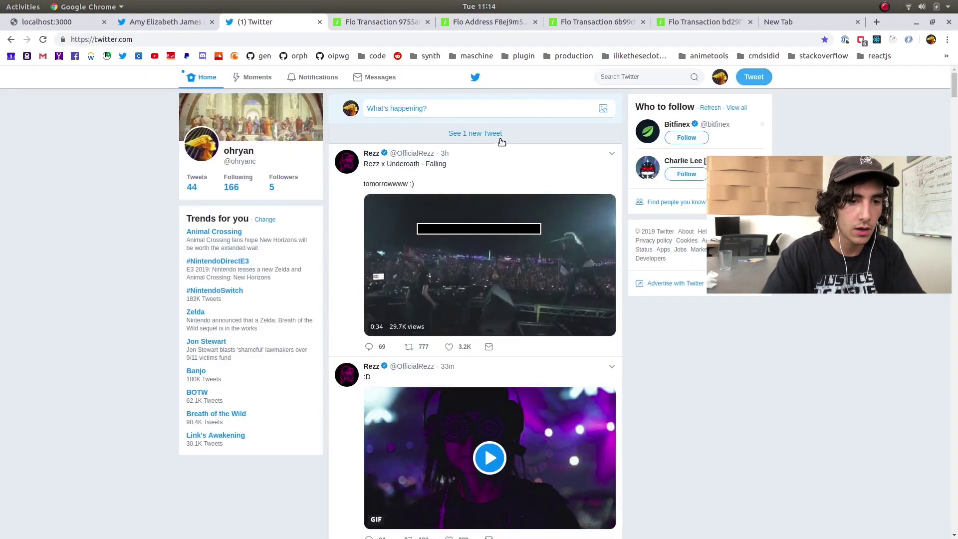
click(748, 80)
text(@OpenIndex)
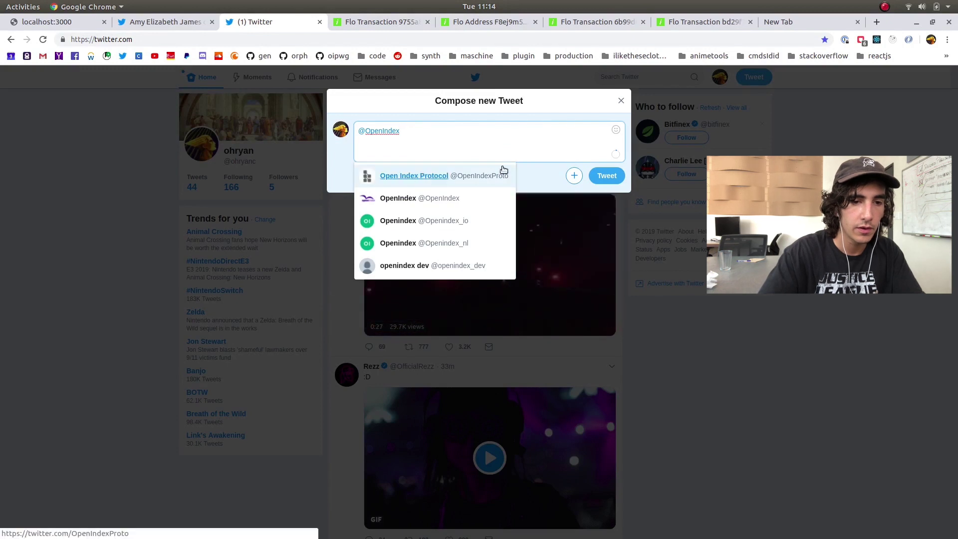
click(423, 177)
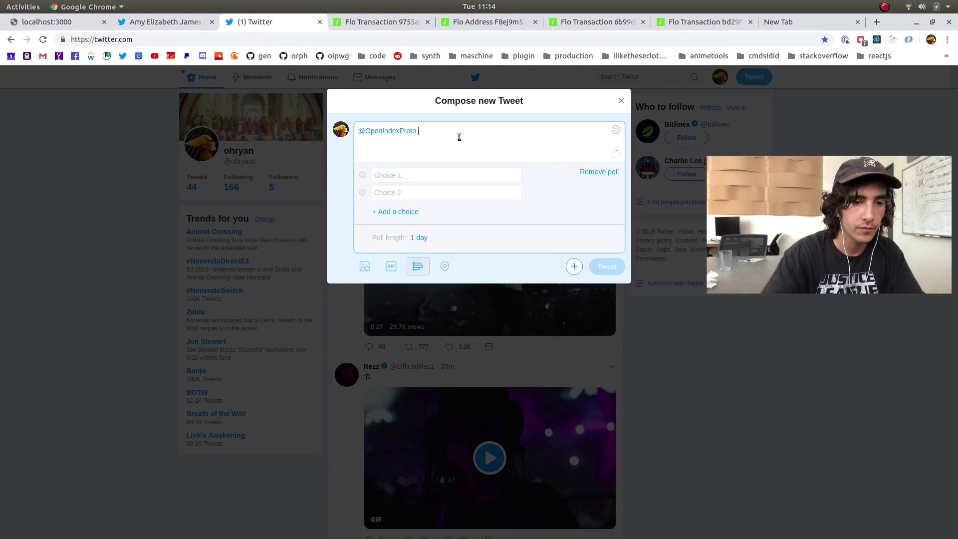
text(verifying)
key(ctrl+a)
key(BackSpace)
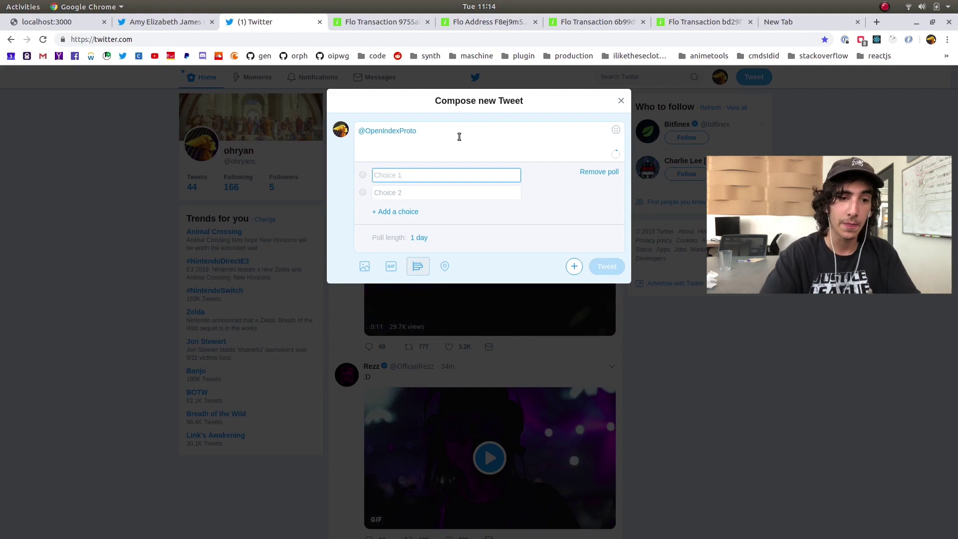
Add 'verifying myself as:' and the pasted transaction id, then discard the draft and close the tab
click(507, 140)
text(v)
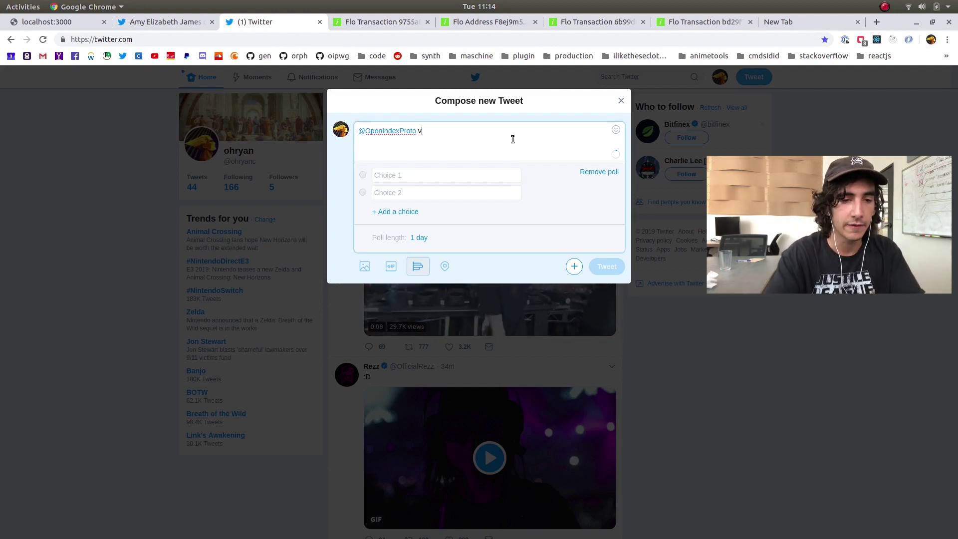
text(erifying mys)
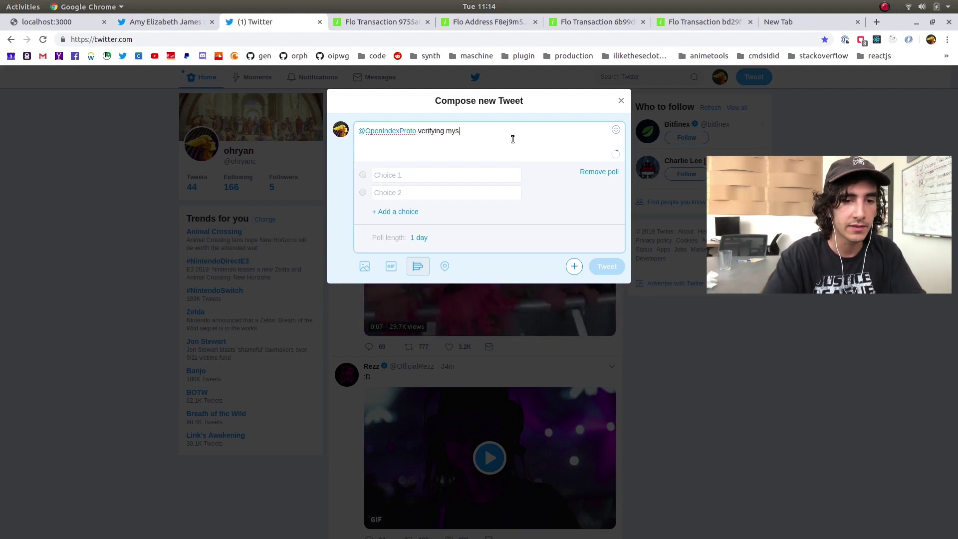
text(elf as:)
key(Return)
key(ctrl+v)
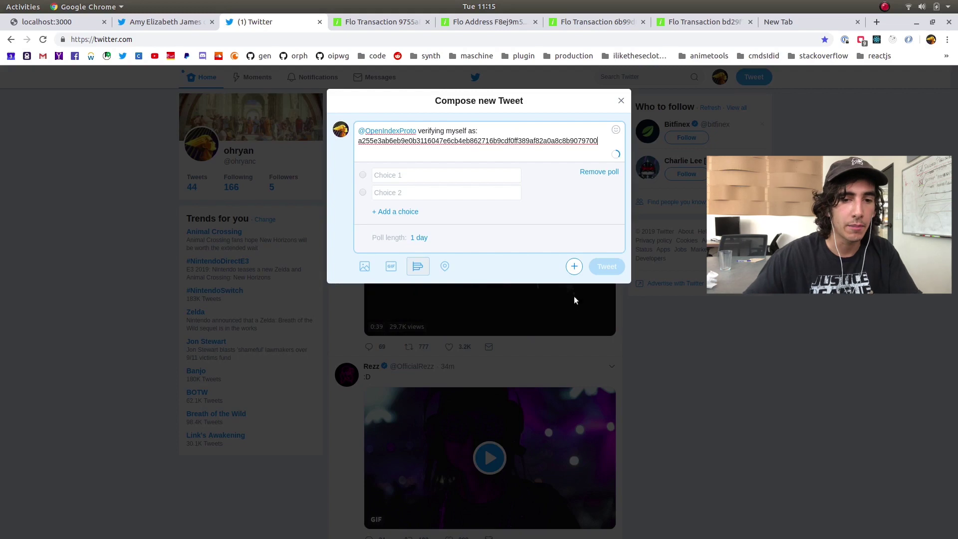
click(622, 102)
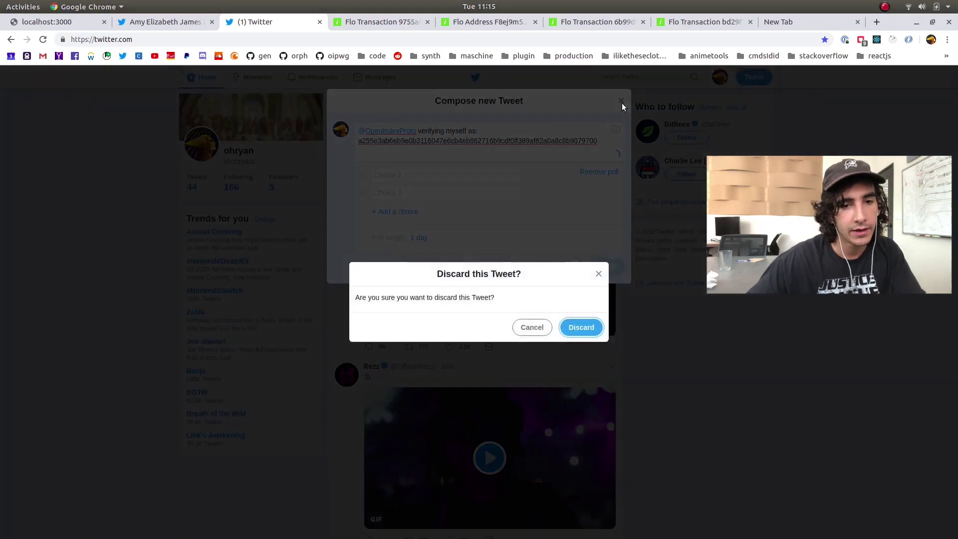
click(584, 329)
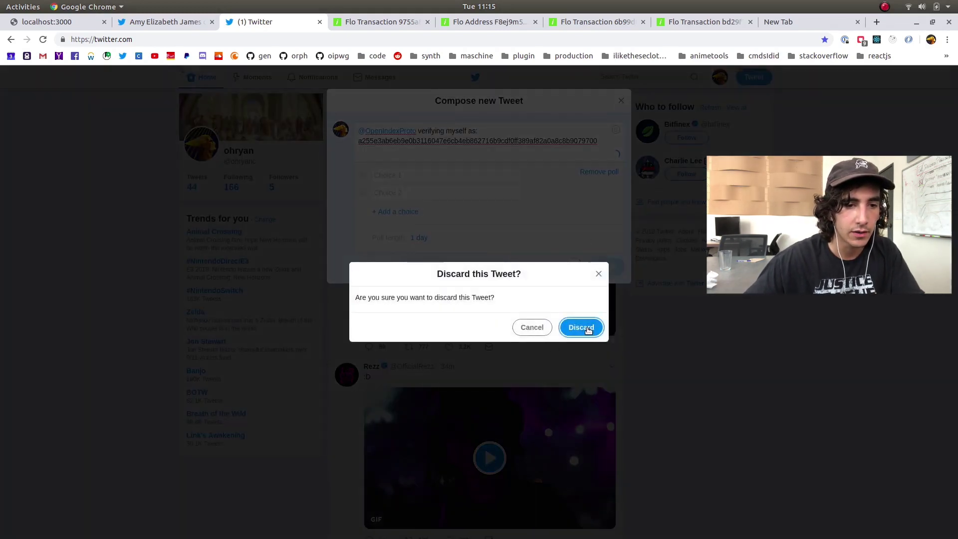
key(ctrl+w)
click(172, 26)
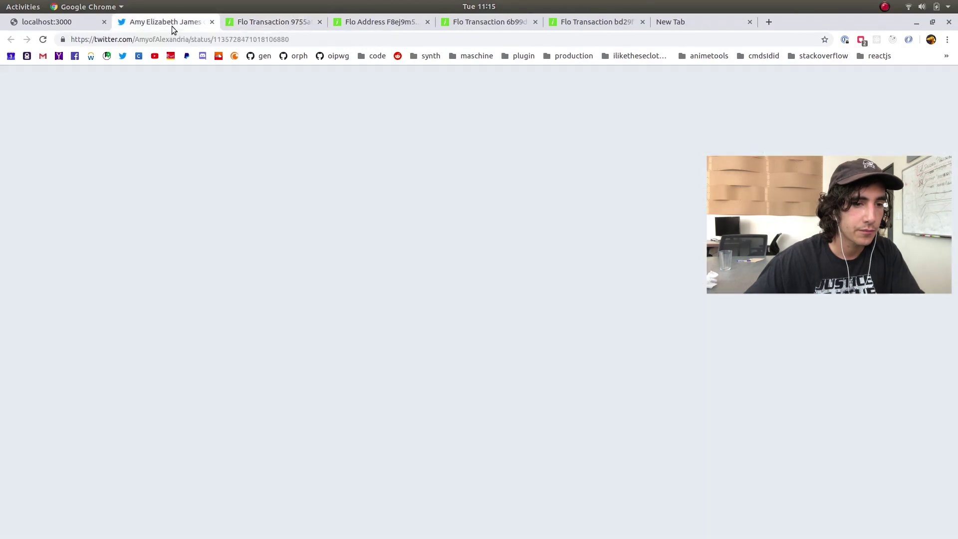
Search OIP Explorer for 'verified publisher' and open a new Verified Publisher record
click(59, 21)
click(324, 82)
key(ctrl+shift+Left)
key(ctrl+shift+Left)
text(verifi)
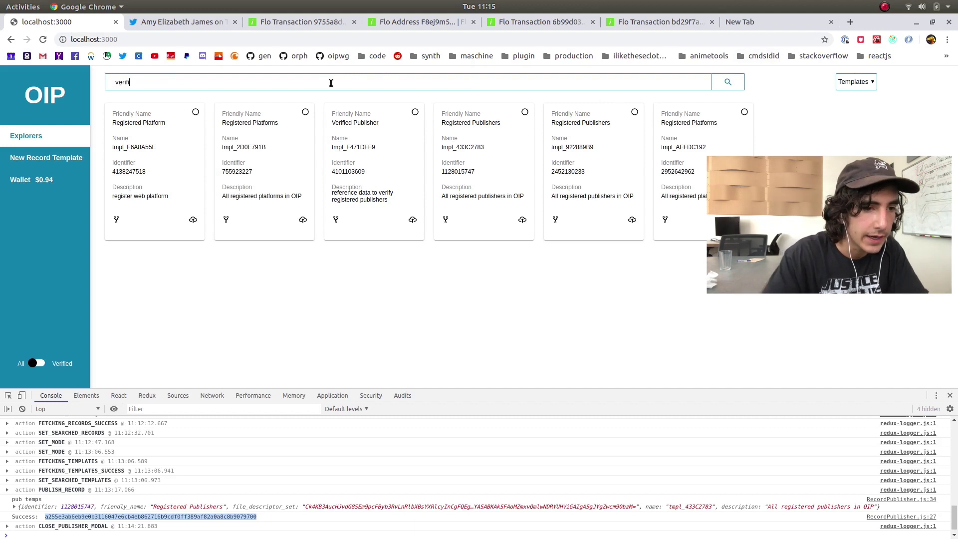
text(ed publisher)
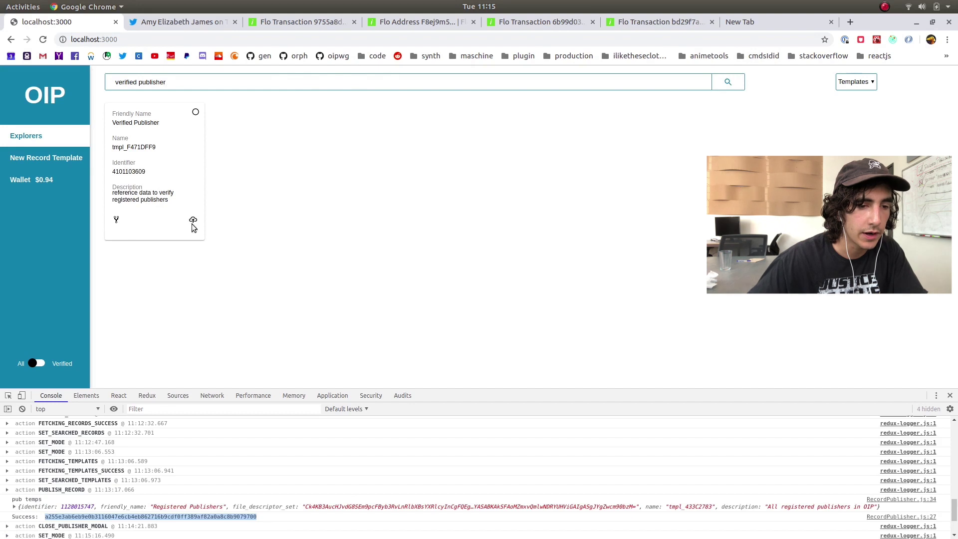
click(193, 224)
Paste the publish transaction id into registeredPublisher and the tweet's id into twitterId
click(470, 178)
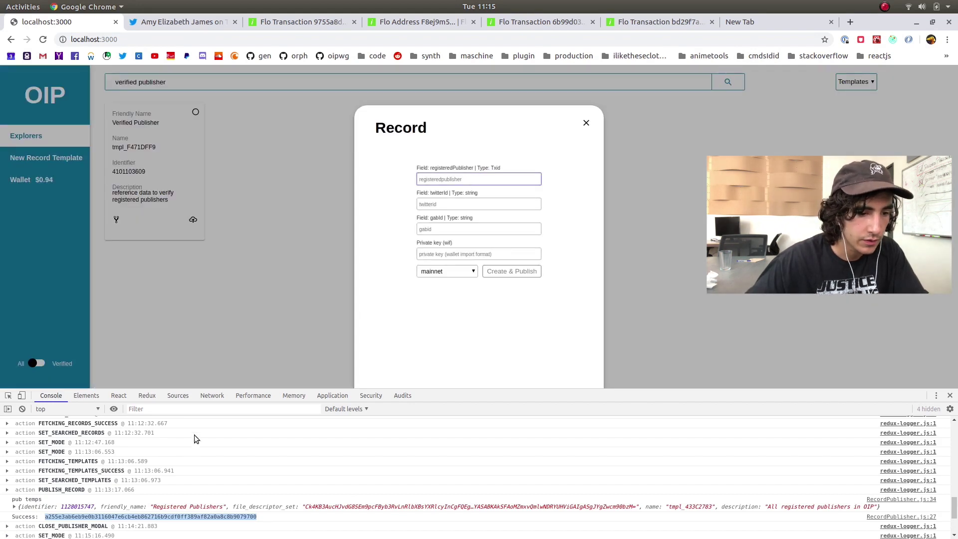
click(196, 520)
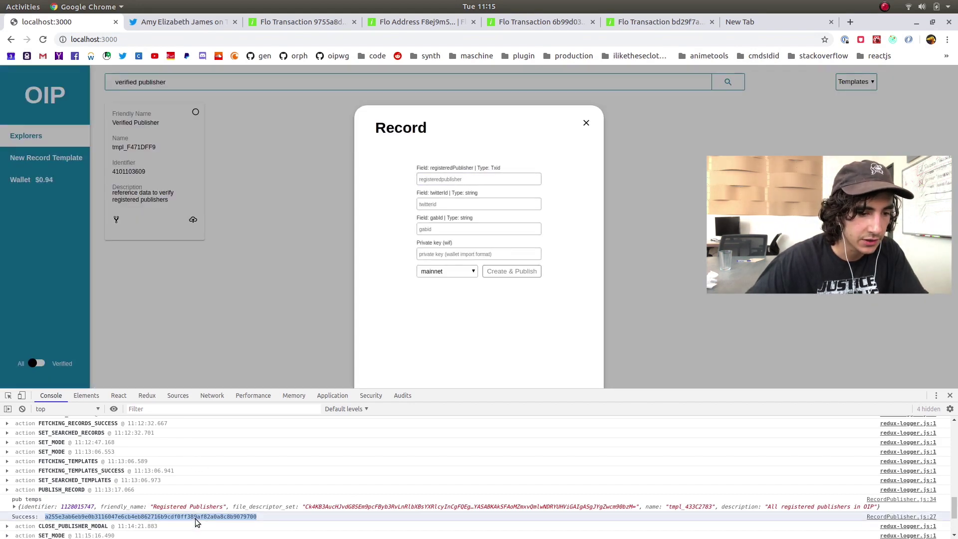
click(463, 180)
key(ctrl+v)
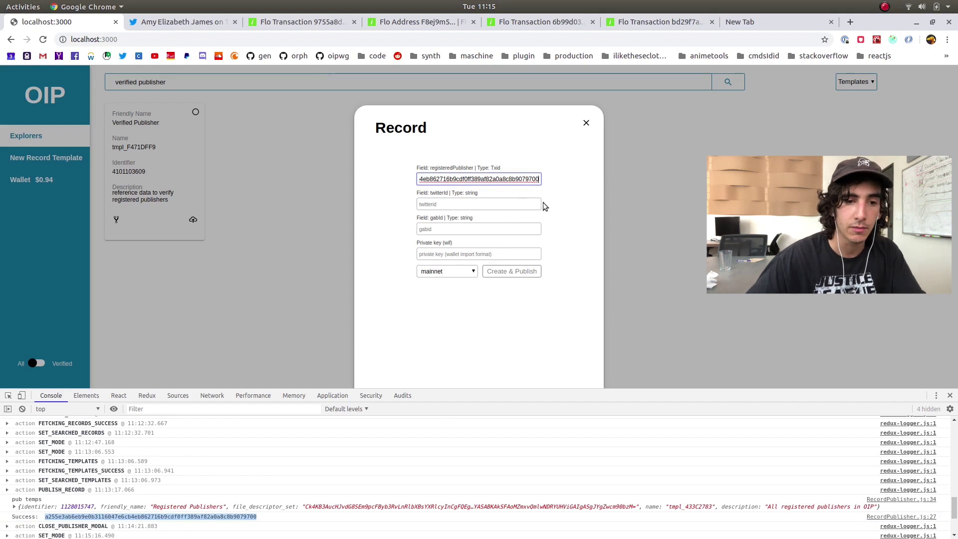
click(517, 203)
click(197, 22)
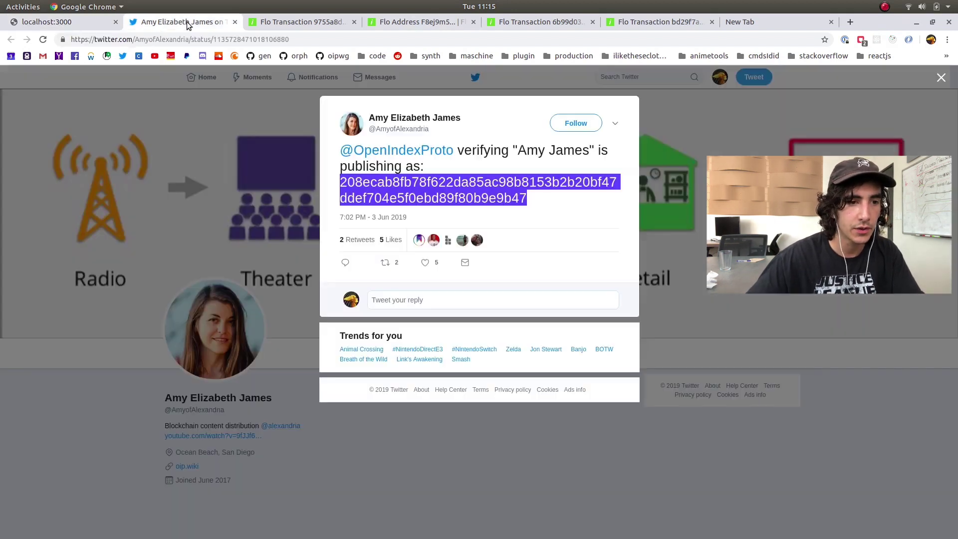
double_click(278, 39)
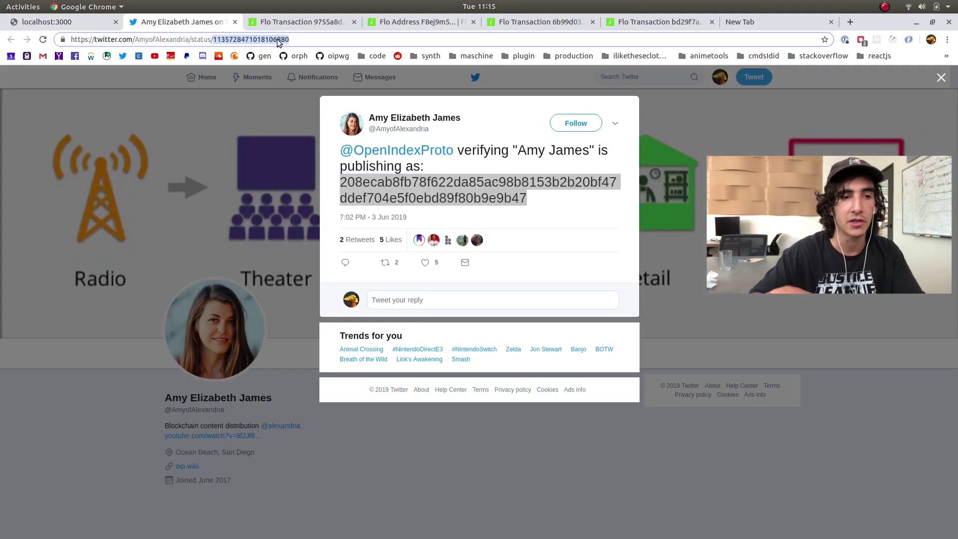
click(98, 21)
key(ctrl+v)
Paste the private key, select the twitterId value, and close the record form
click(460, 254)
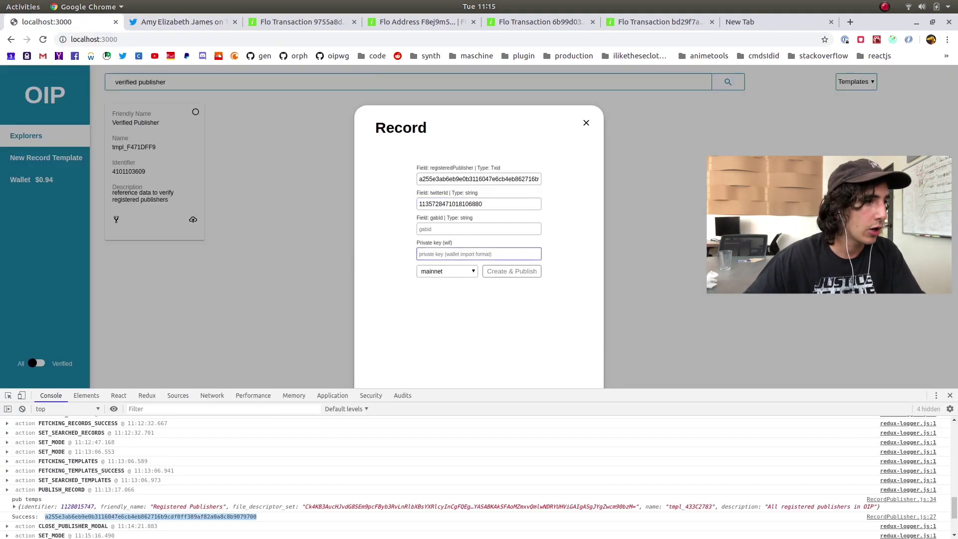
key(alt+Tab)
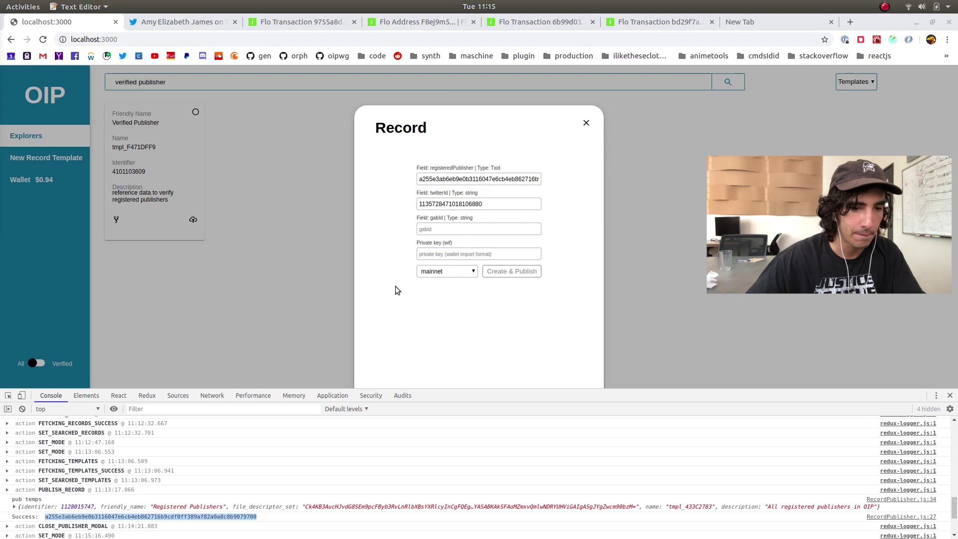
key(alt+Tab)
key(ctrl+v)
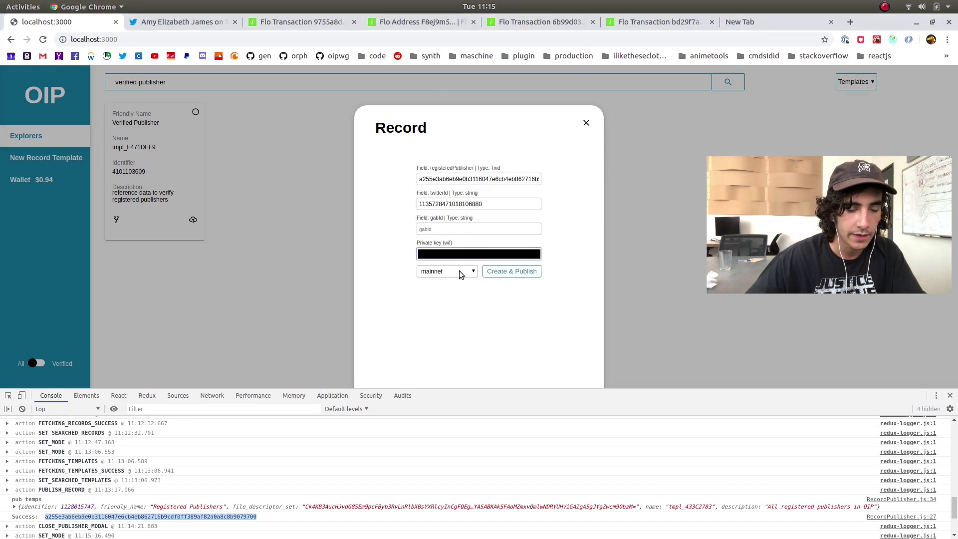
drag(514, 207, 393, 200)
key(ctrl+a)
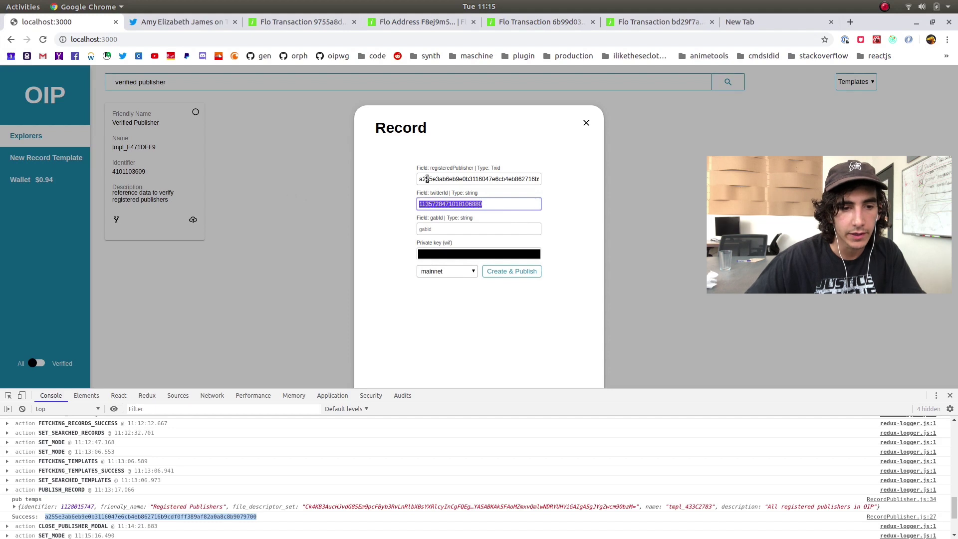
drag(499, 188, 588, 128)
click(586, 124)
Switch the explorer to list records and close the developer tools panel
click(856, 82)
click(851, 97)
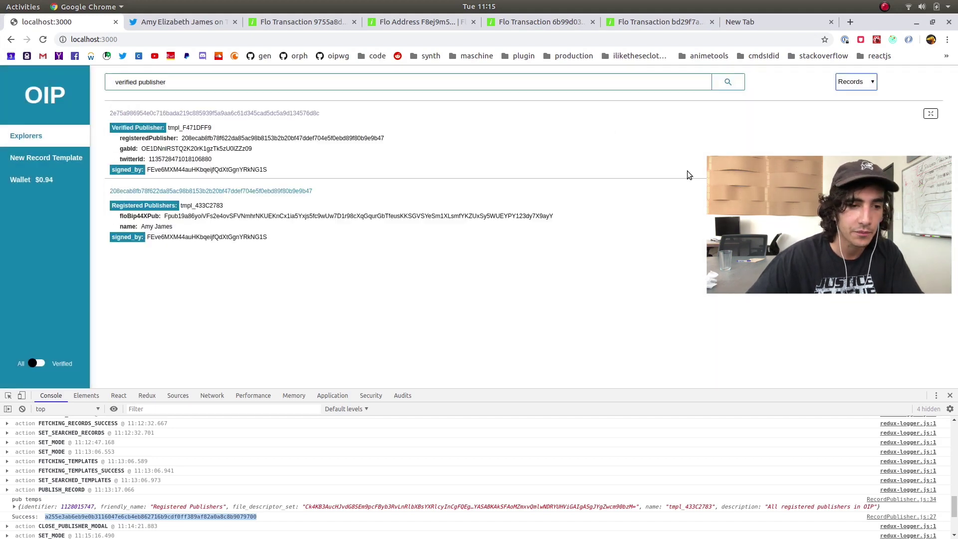
click(951, 396)
Clear the 'verified publisher' search and open a blank New Record Template form
triple_click(296, 88)
key(BackSpace)
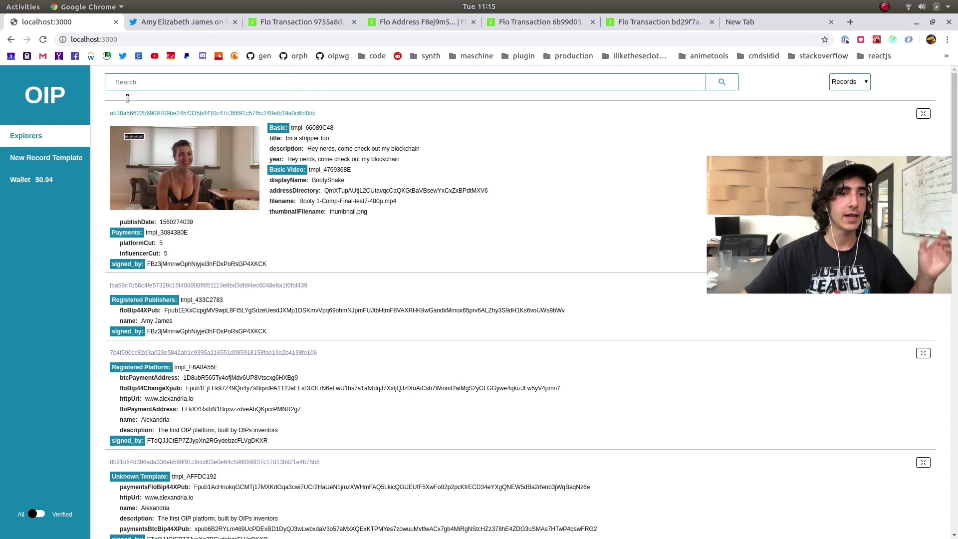
click(70, 165)
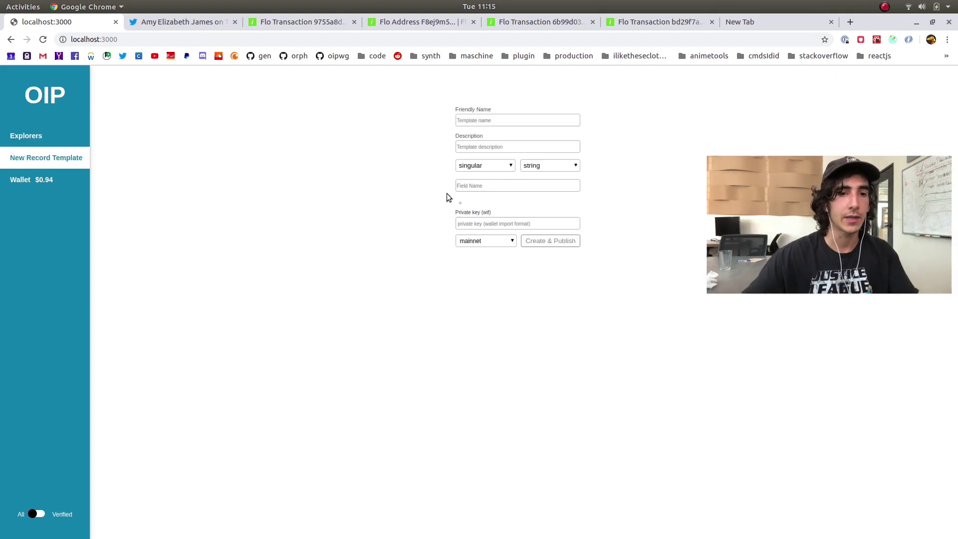
Name the template 'Samples for Davi' with description 'university stuff'
click(517, 123)
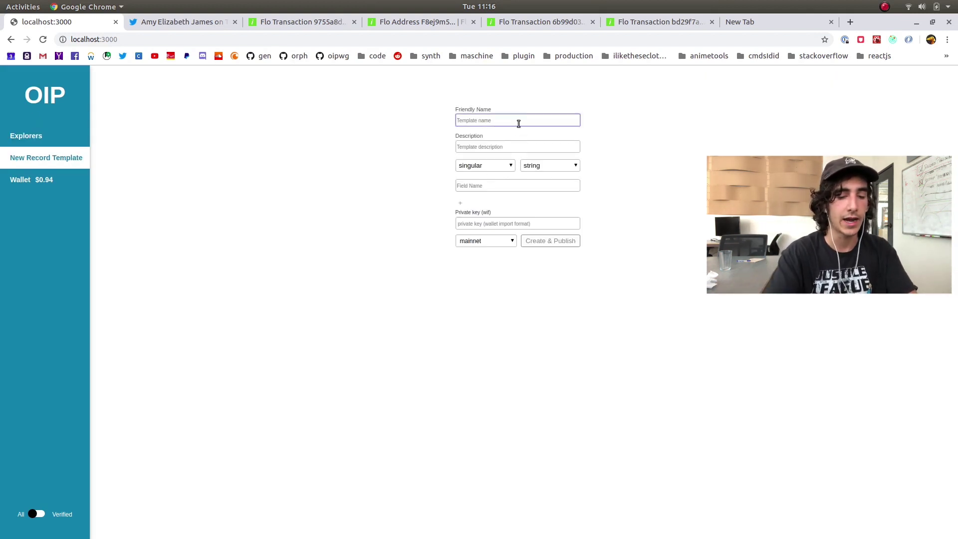
text(Samples for Davi)
key(Tab)
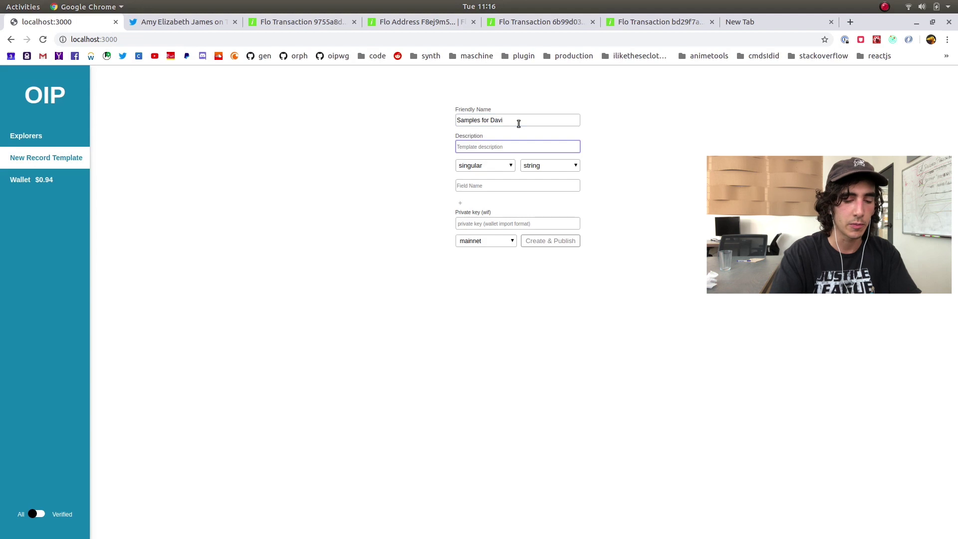
text(UC CAl)
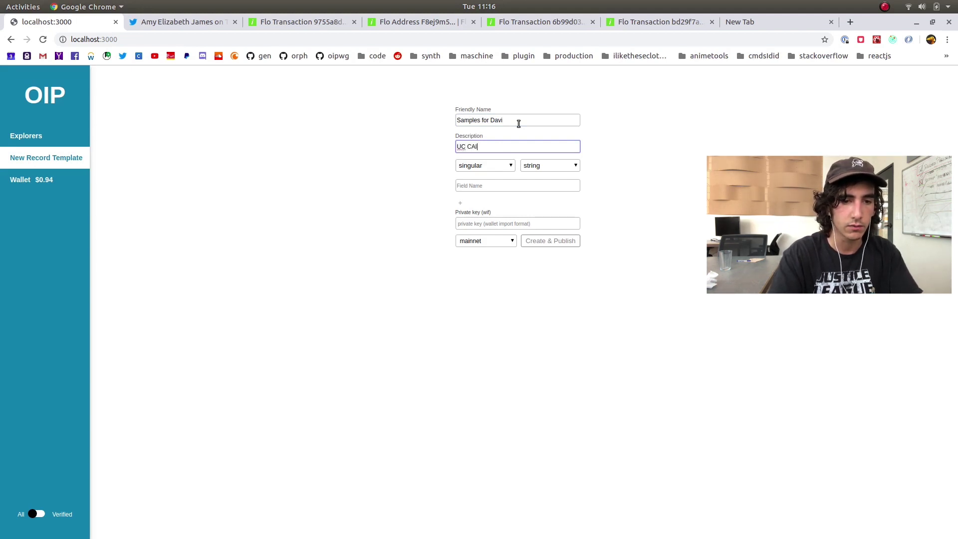
key(ctrl+a)
key(BackSpace)
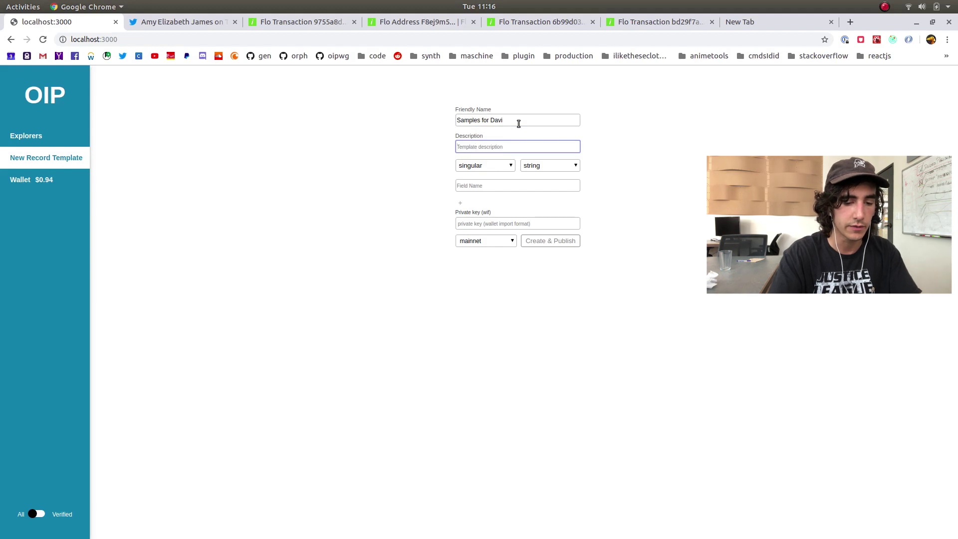
text(university st)
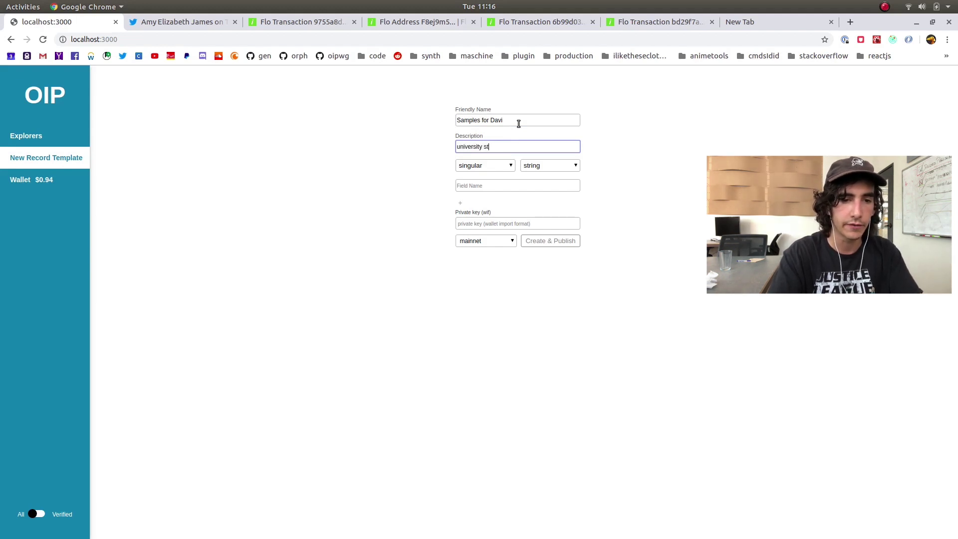
text(uff)
Add a repeated field 'rocks' and a field 'dateOfRocks' of type uint32
click(509, 187)
text(rocks)
click(499, 166)
click(476, 196)
click(461, 203)
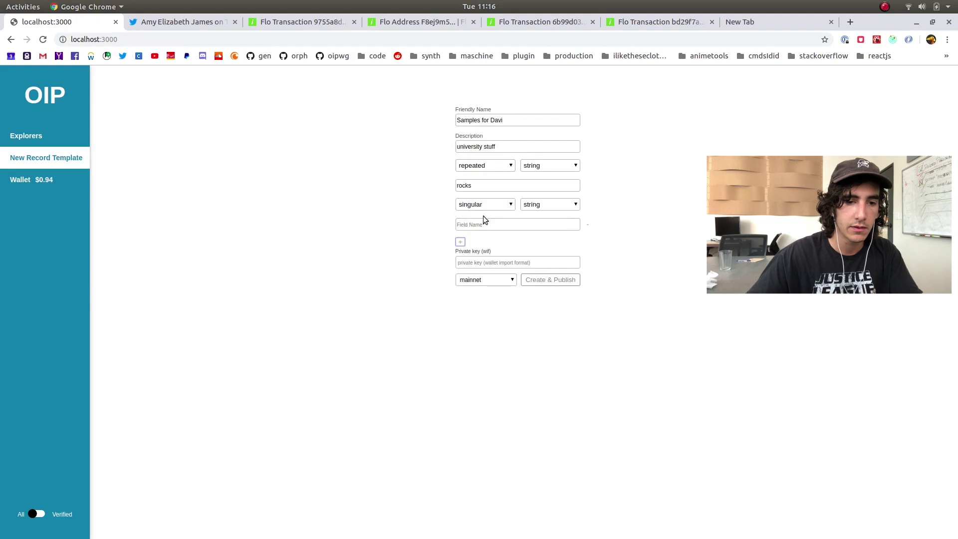
click(489, 225)
text(dateOfR)
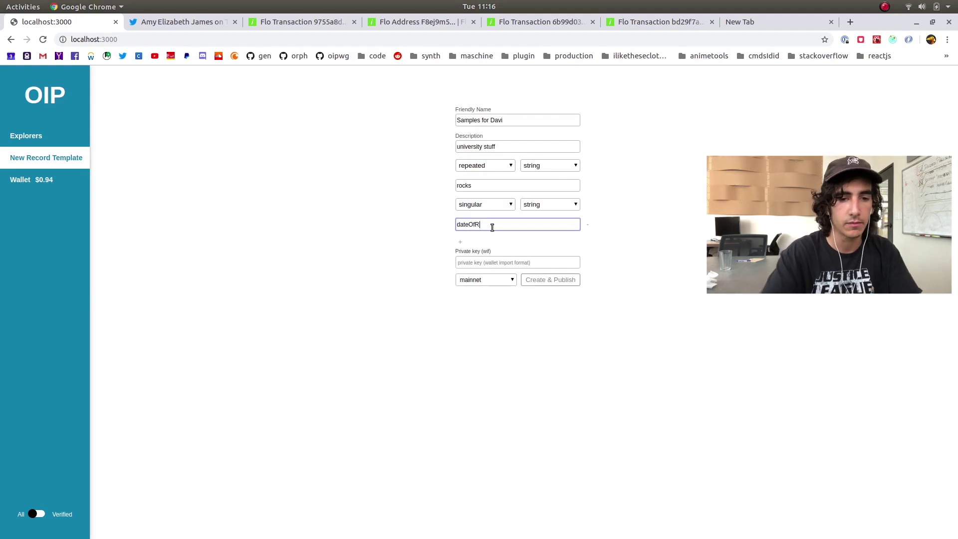
text(ocks)
click(545, 200)
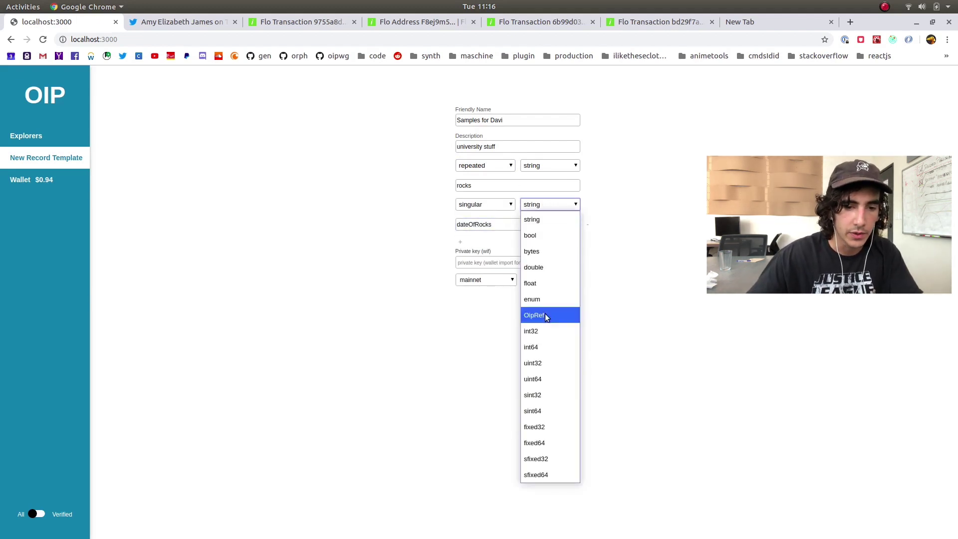
click(568, 365)
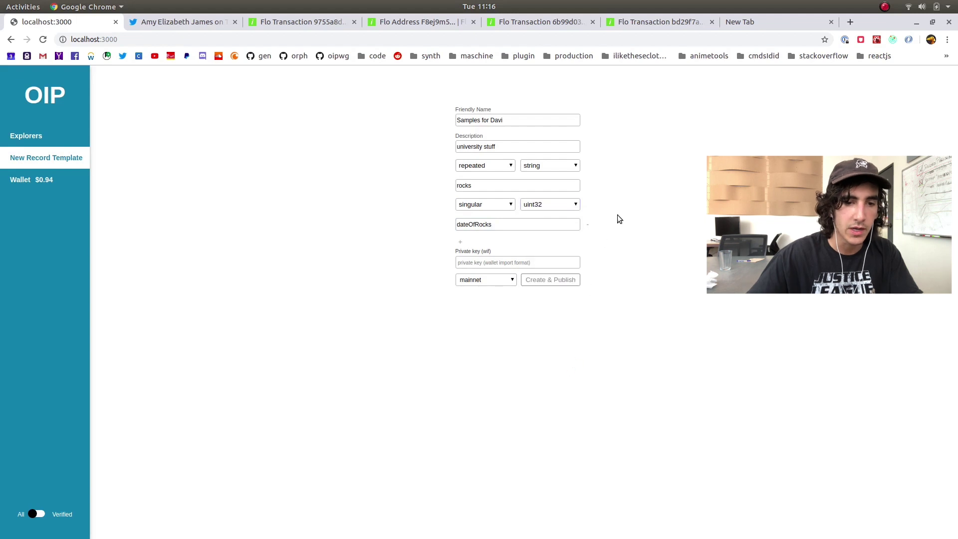
Leave dateOfRocks as a singular uint32 field and return to the Explorers page
click(487, 207)
click(490, 220)
click(503, 204)
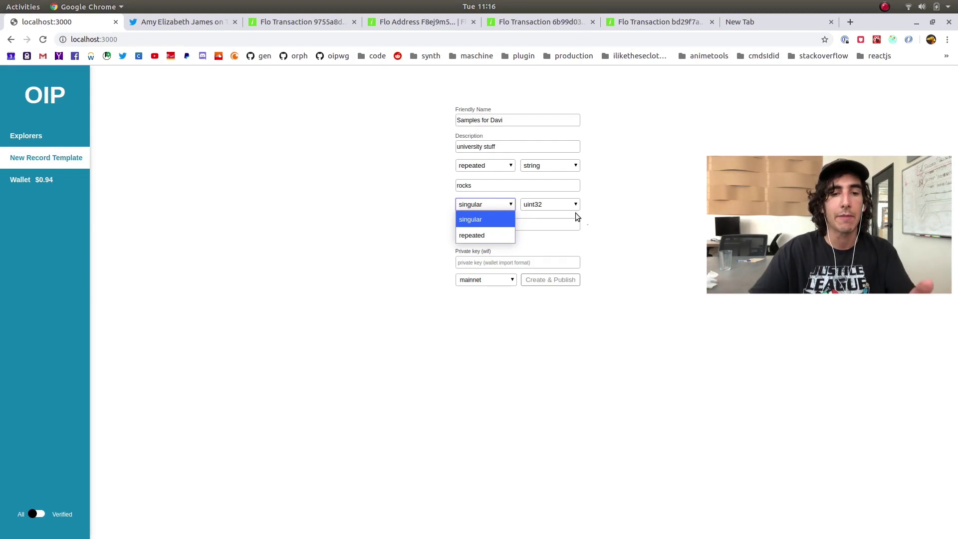
click(588, 209)
click(479, 205)
click(475, 235)
click(496, 208)
click(497, 219)
click(574, 204)
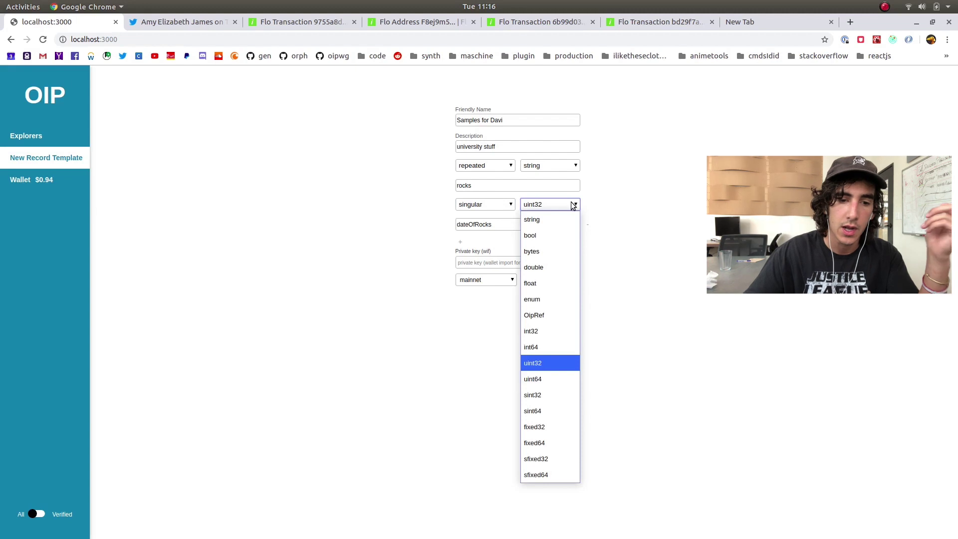
click(619, 224)
click(560, 207)
click(560, 206)
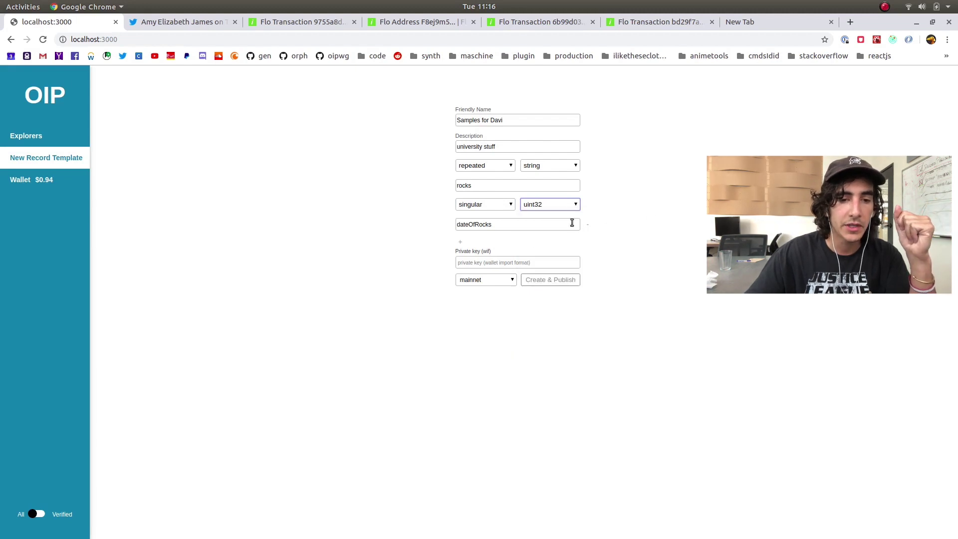
click(58, 142)
List templates matching 'verified publisher' and inspect the Verified Publisher record's registeredPublisher Txid field
click(848, 82)
click(847, 115)
click(383, 82)
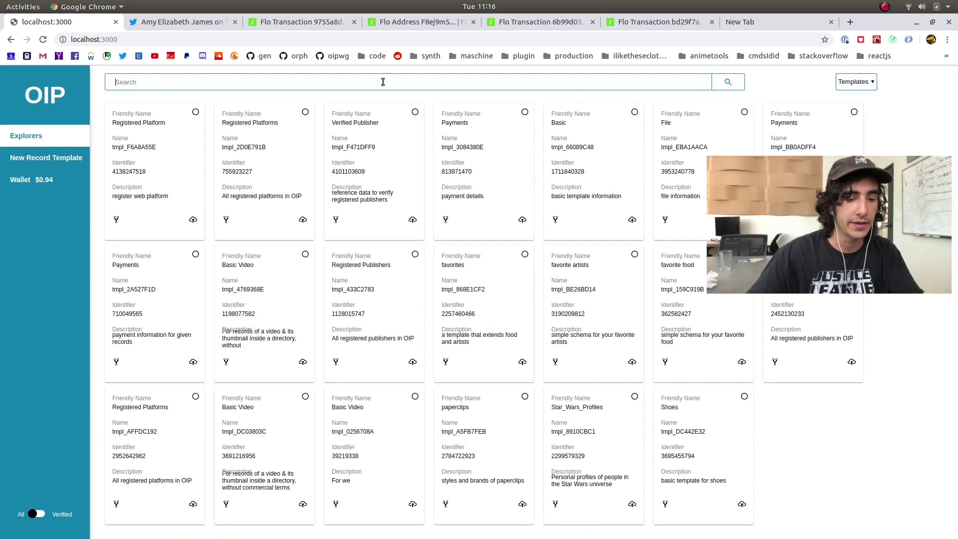
text(verified p)
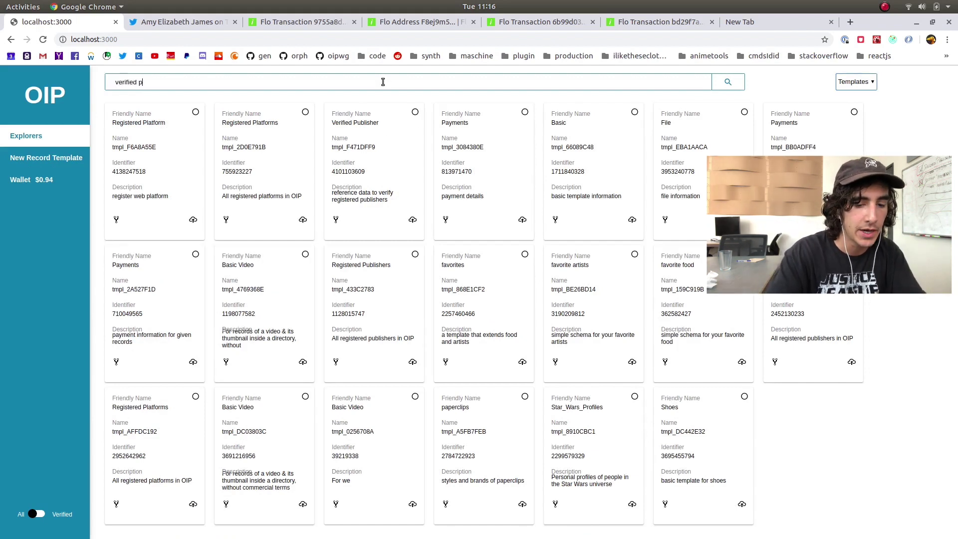
text(ublisher)
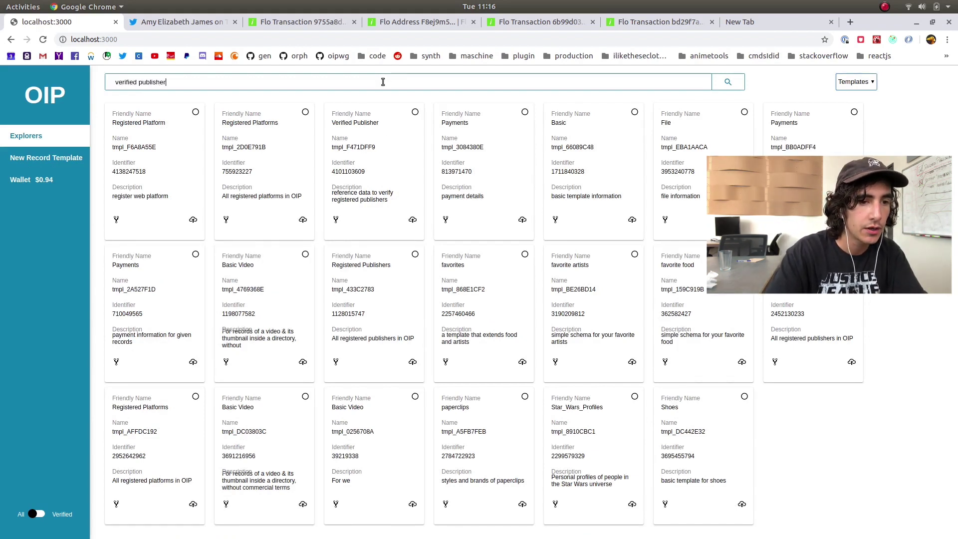
key(Return)
click(193, 220)
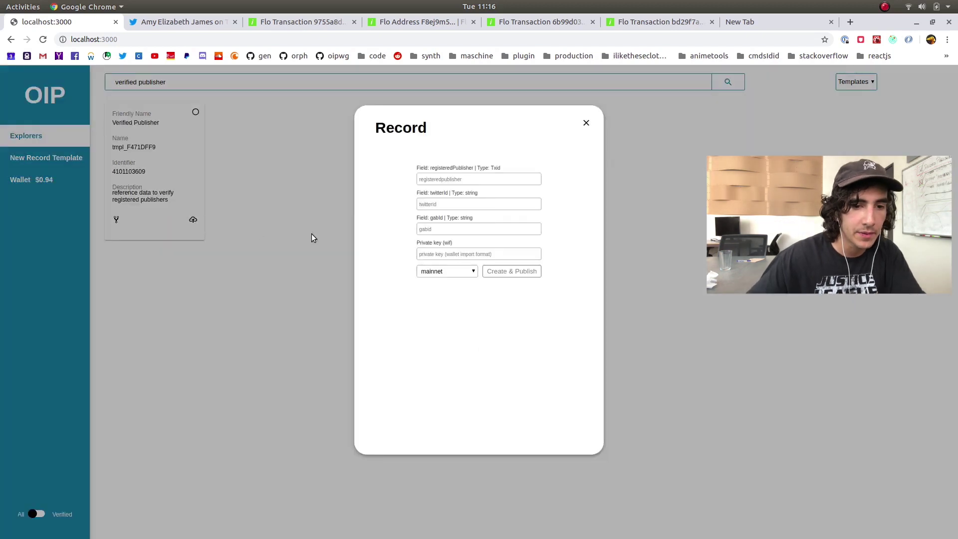
drag(501, 168, 423, 168)
click(499, 174)
click(468, 175)
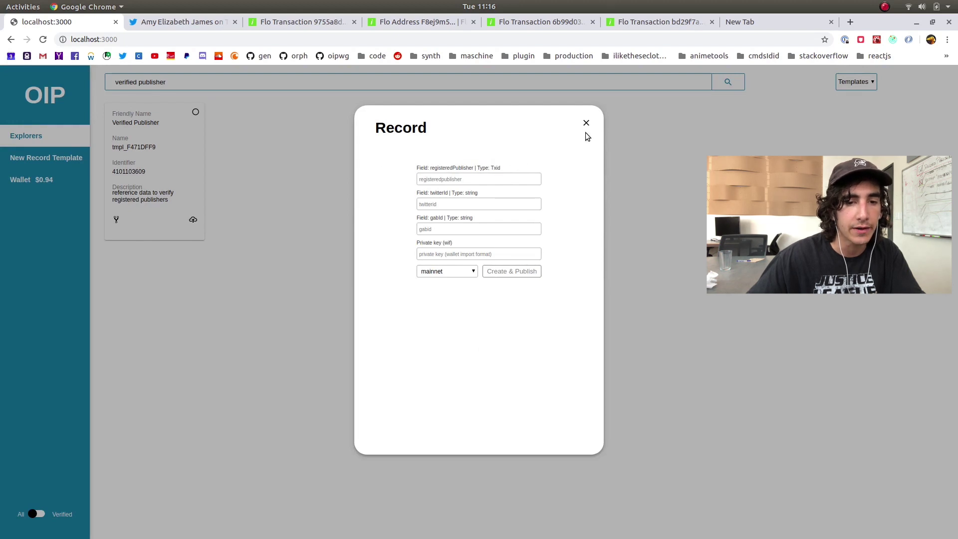
click(586, 123)
Return to the template list and reopen, then close, the Verified Publisher record form
click(70, 158)
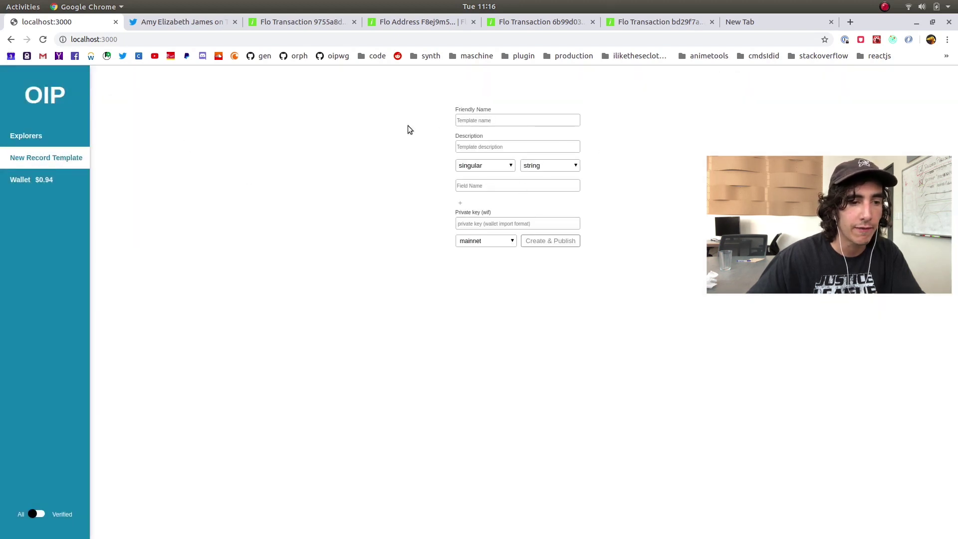
click(80, 139)
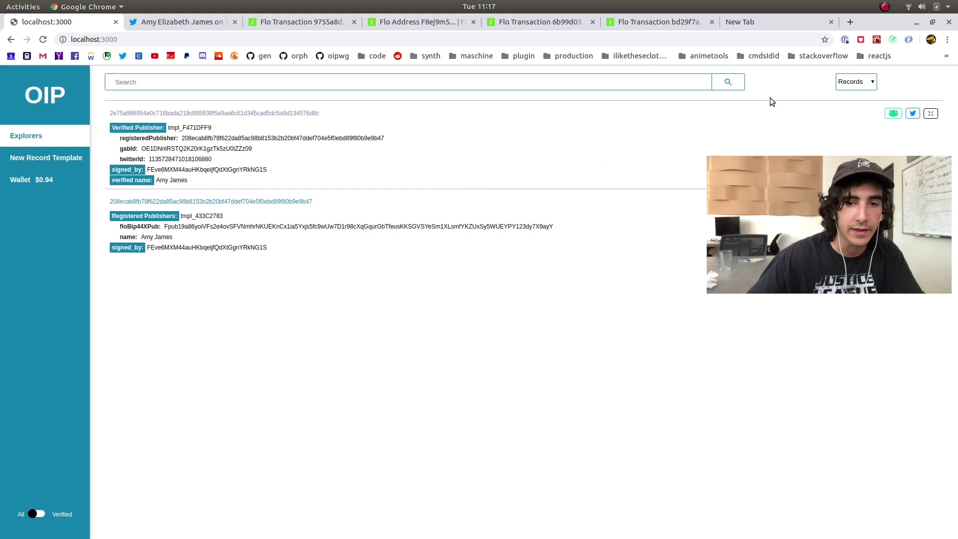
click(857, 83)
click(854, 112)
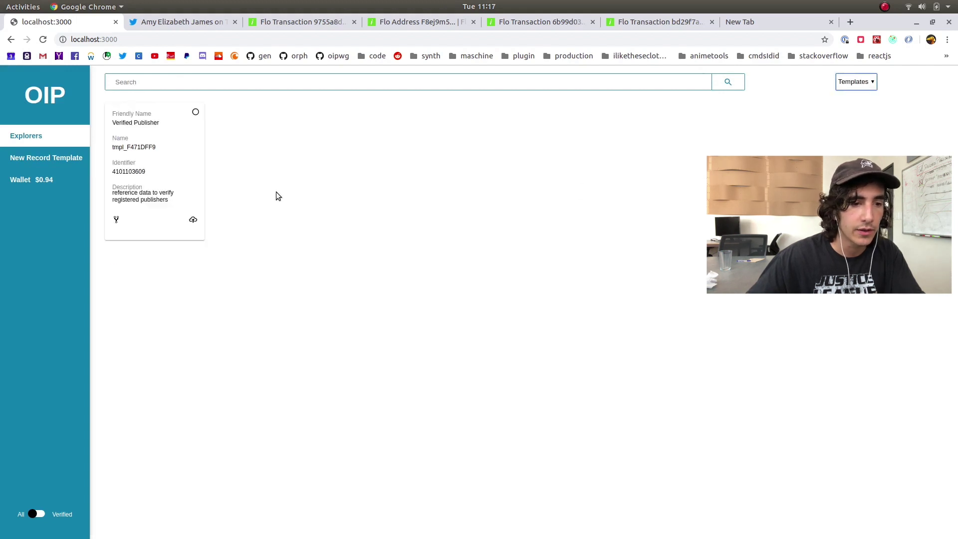
click(199, 225)
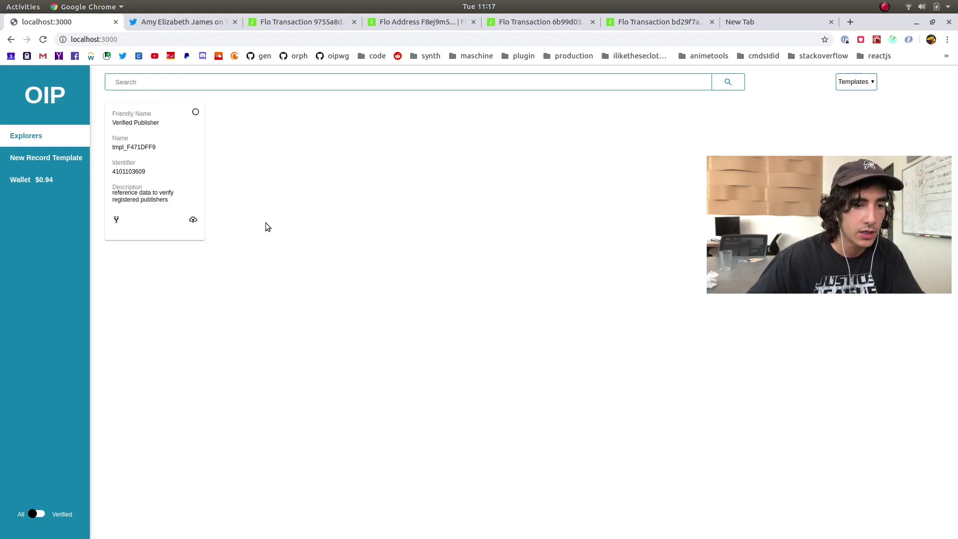
click(193, 221)
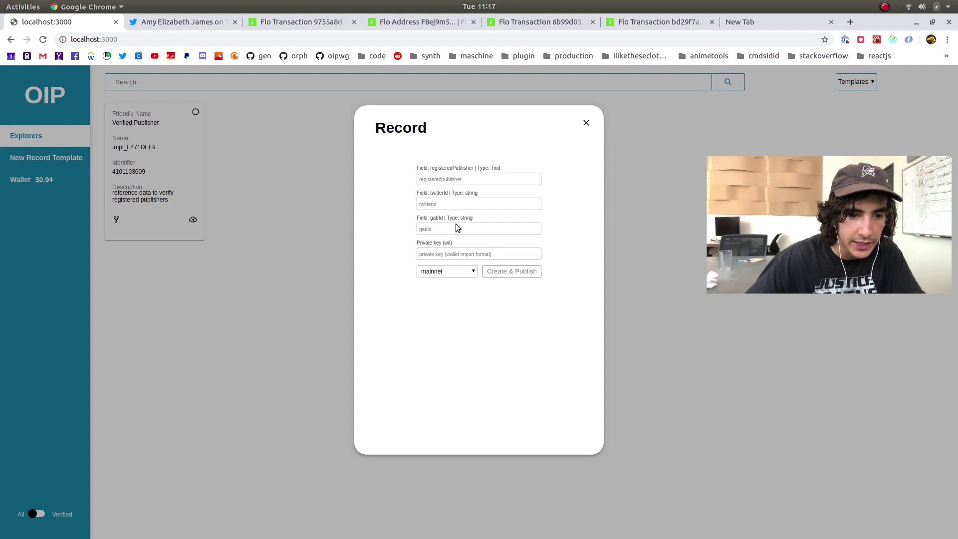
click(587, 123)
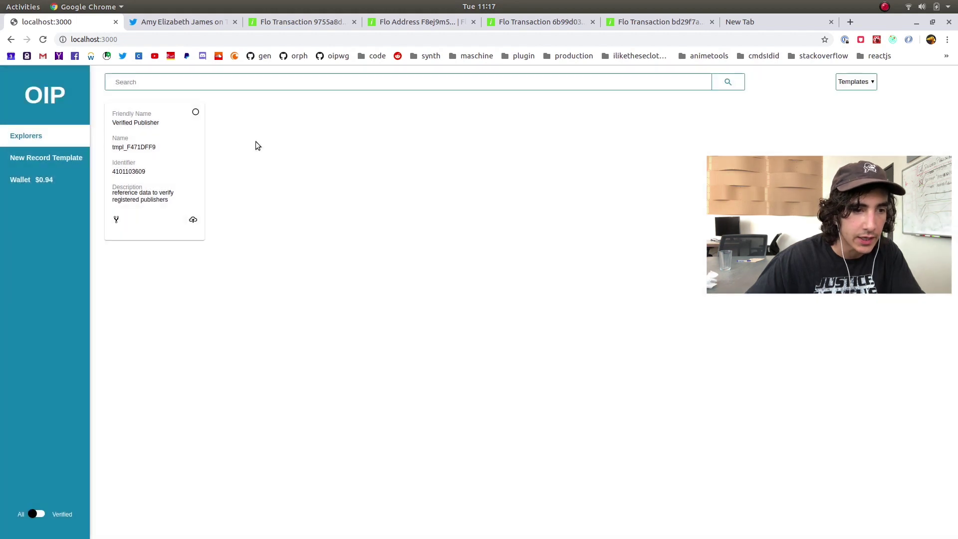
Start a new template 'Verified Publisher', described 'lets verify some pubs', with first field RegistrationTxid
click(70, 158)
click(529, 120)
text(Ve)
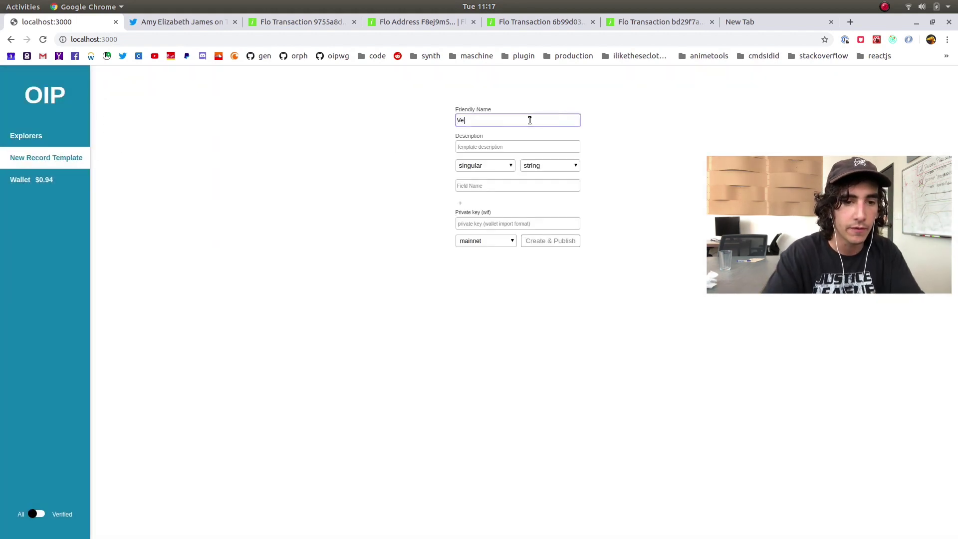
text(rified Publisher)
key(Tab)
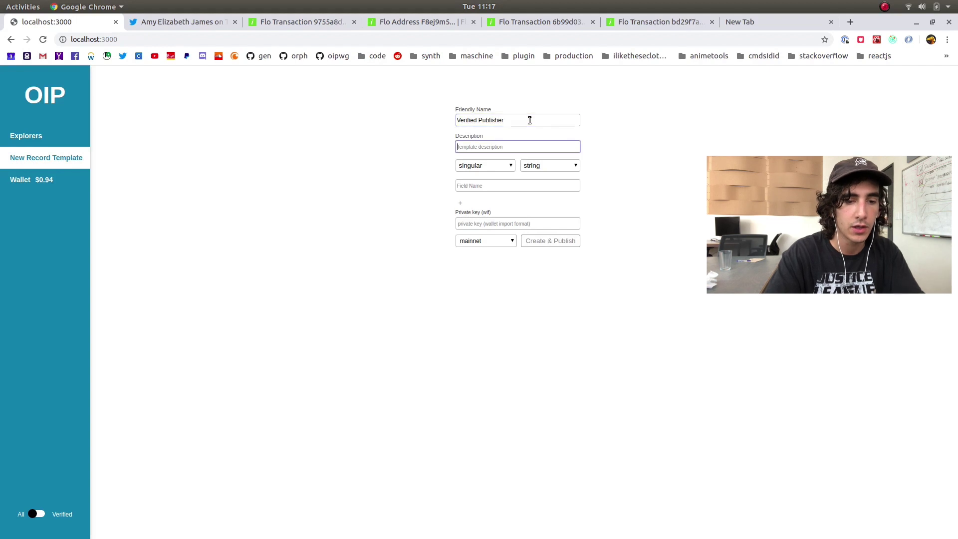
text(lets verify)
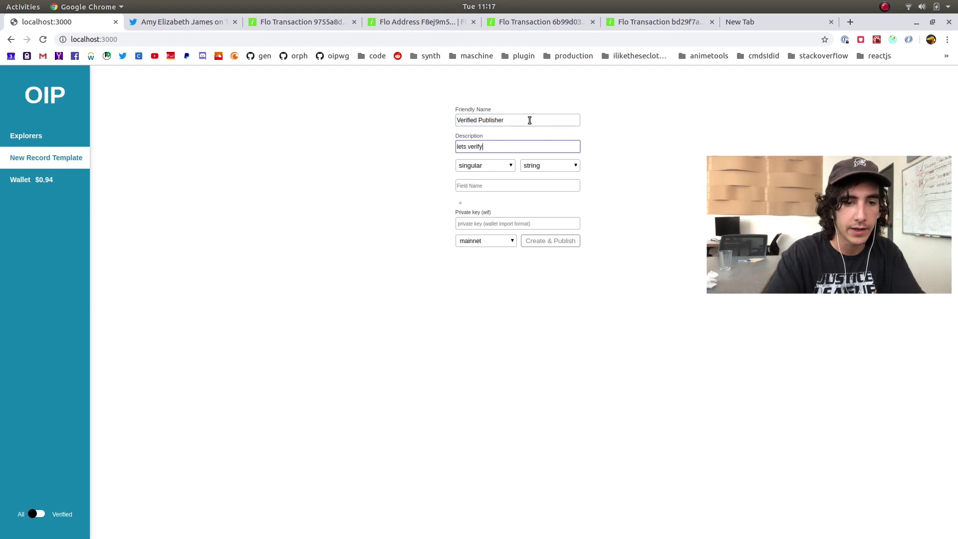
text( some pubs)
key(Tab)
key(Tab)
key(Tab)
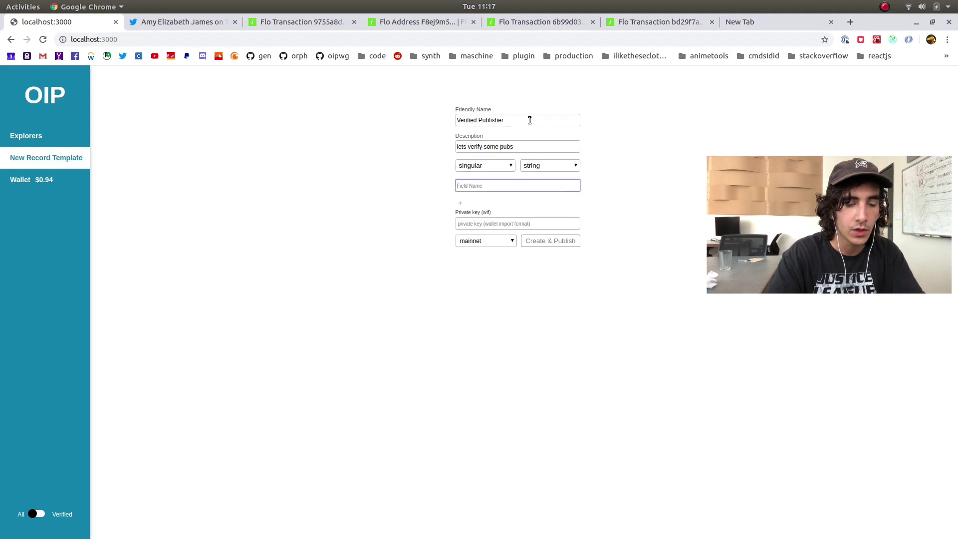
text(RegistrationTxid)
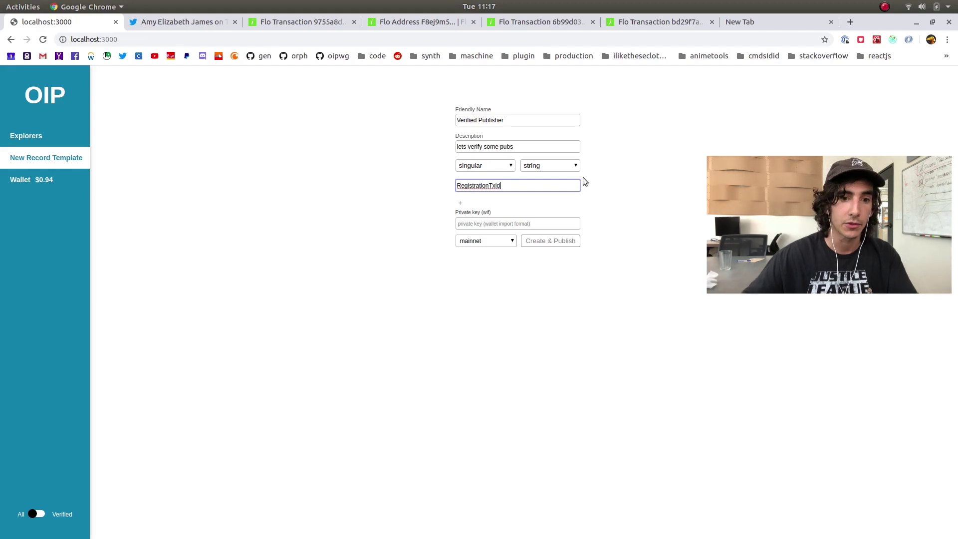
Set the RegistrationTxid field's type to OipRef
click(559, 167)
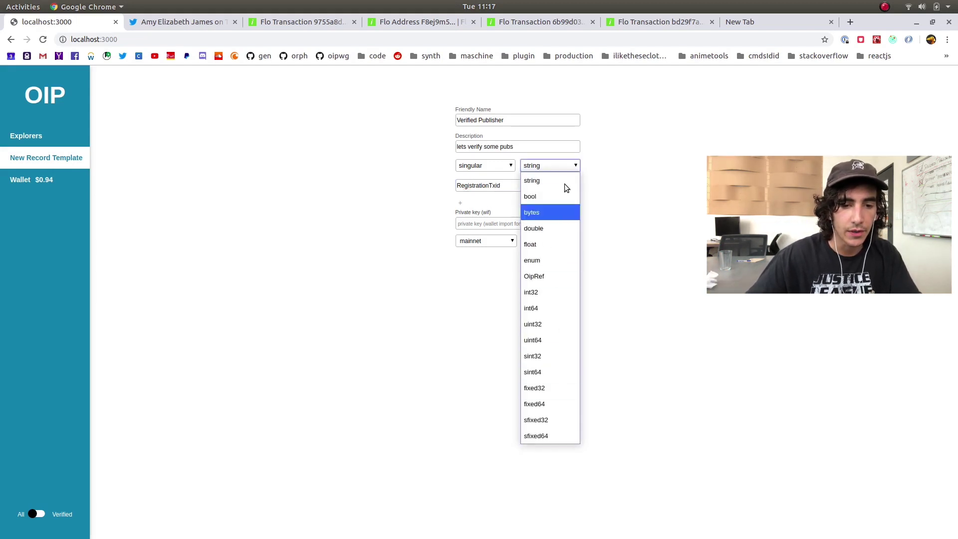
click(566, 280)
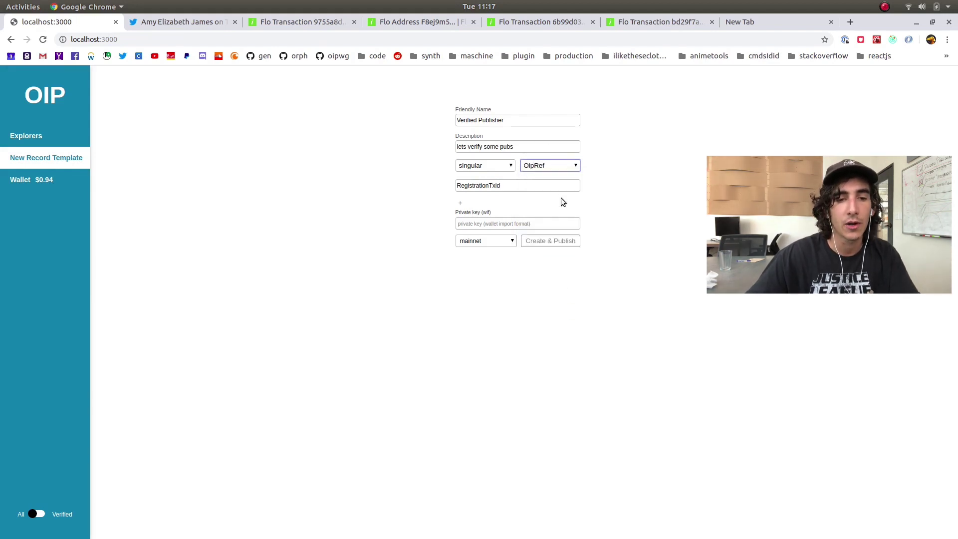
click(544, 166)
click(608, 163)
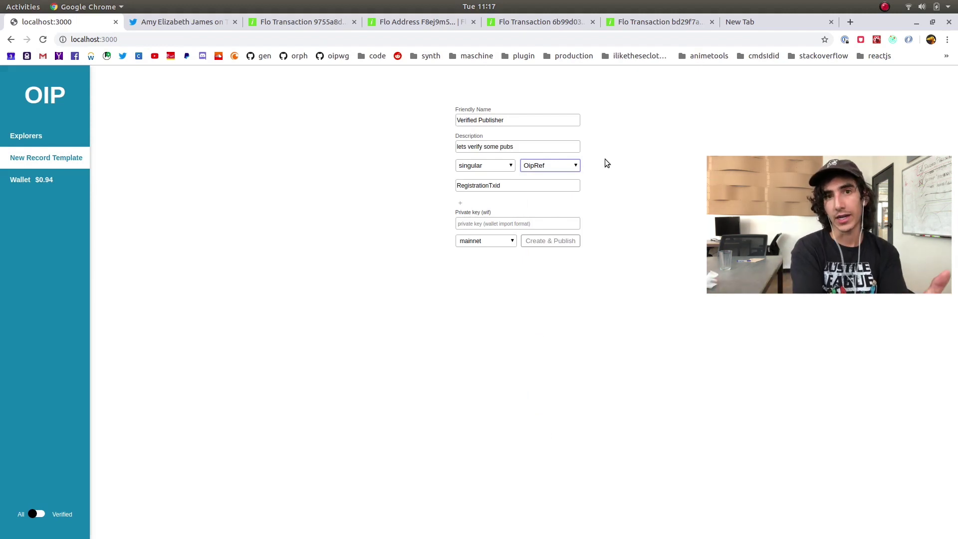
click(601, 185)
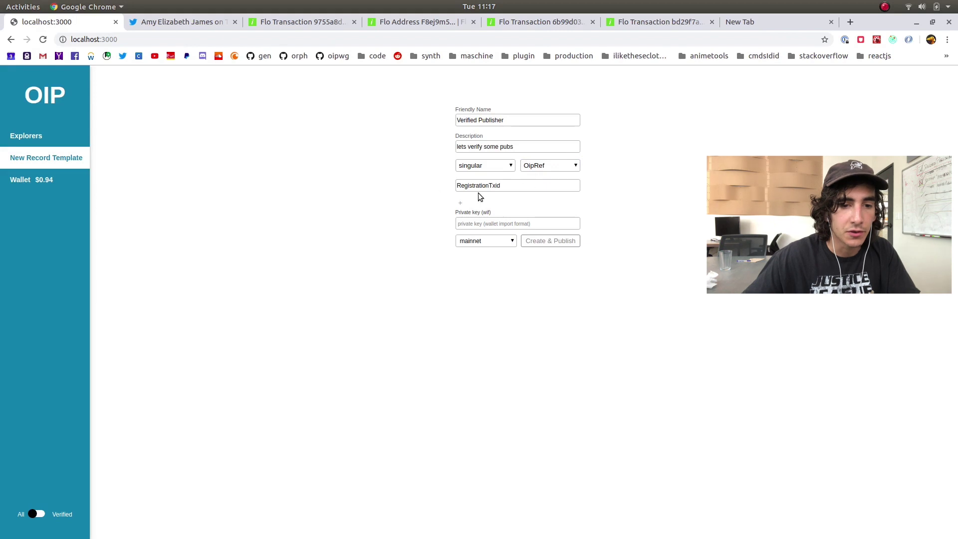
drag(518, 186, 397, 187)
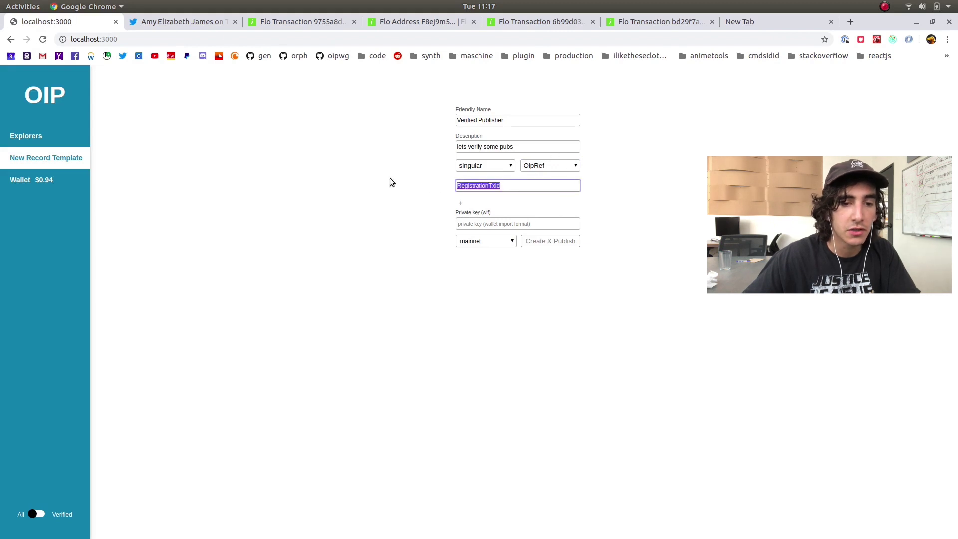
Add string fields twitterId and GabId, then return to the template's friendly name
click(460, 204)
click(464, 206)
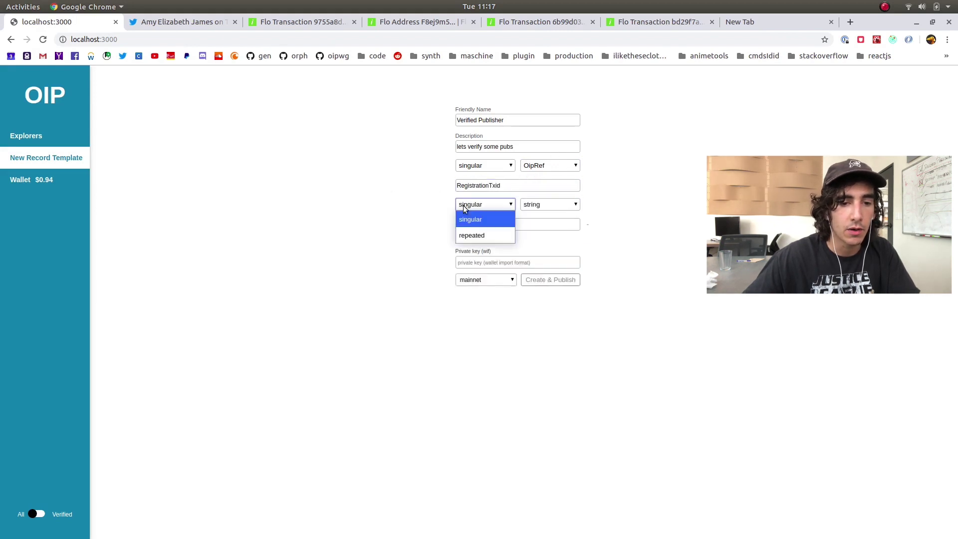
click(516, 222)
text(twitt)
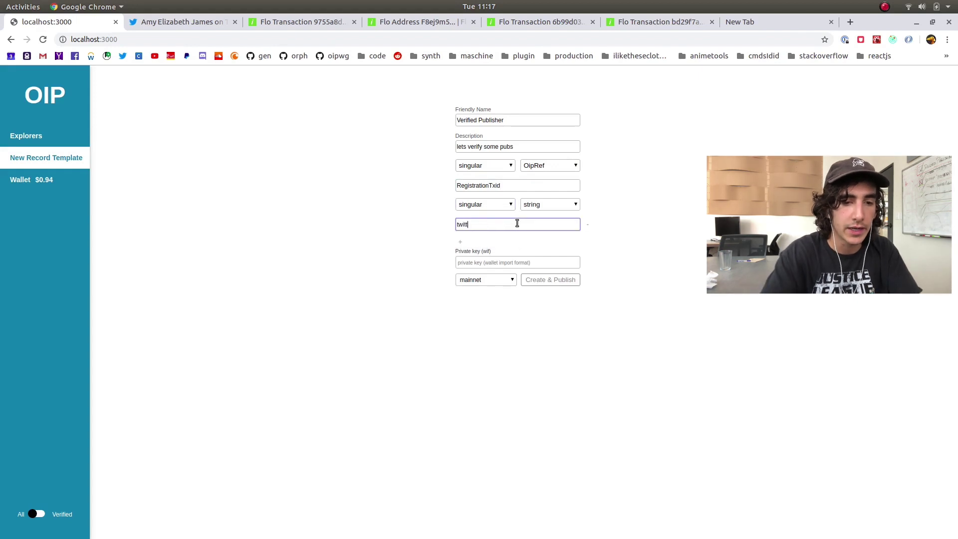
text(erId)
click(460, 242)
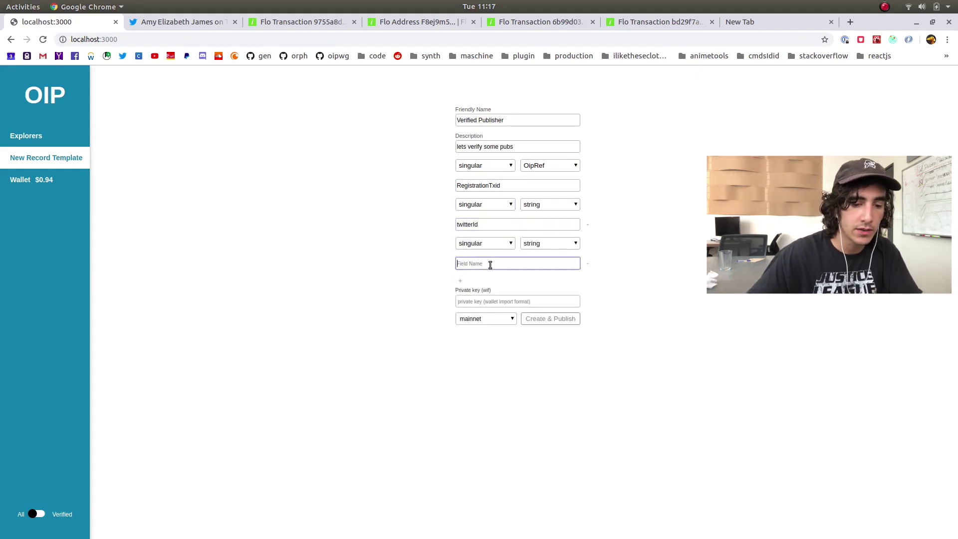
text(GabId)
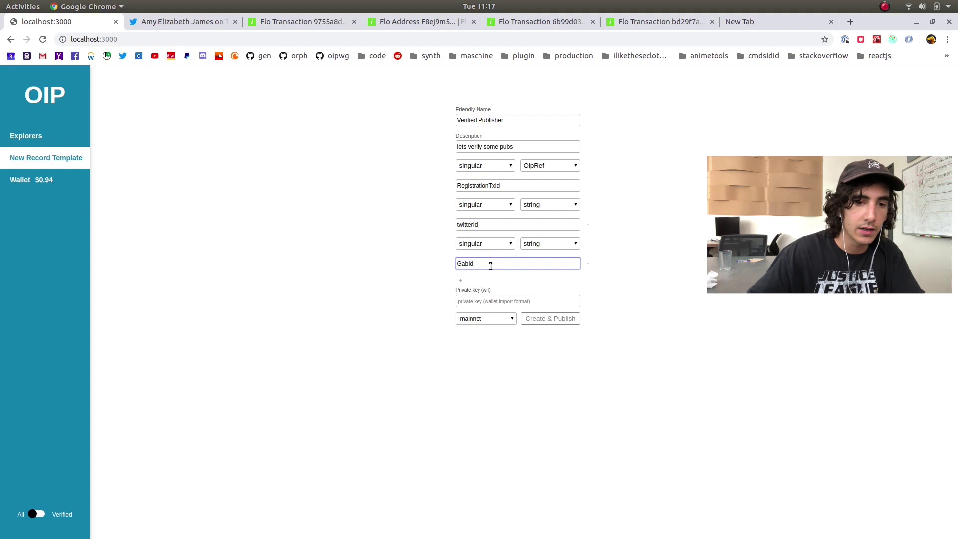
click(529, 124)
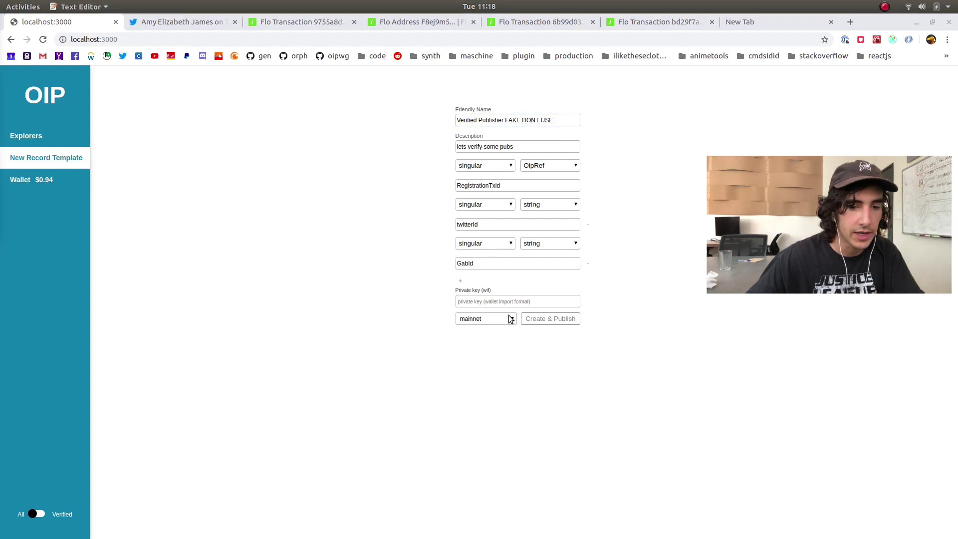
Paste the signing private key and create and publish the template
click(499, 302)
key(ctrl+v)
click(534, 322)
Confirm the publish Success in the DevTools console, then list published templates in Explorers
right_click(295, 248)
key(Escape)
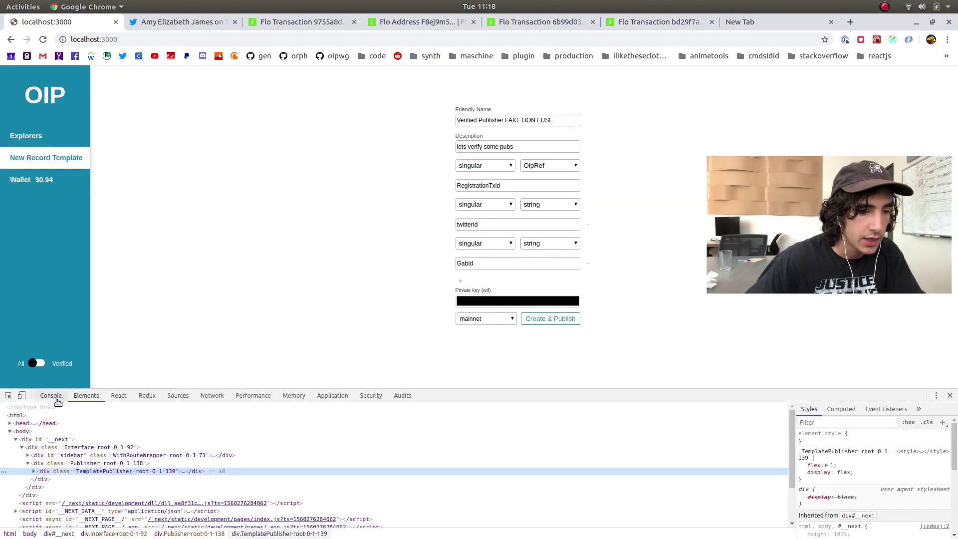
click(50, 396)
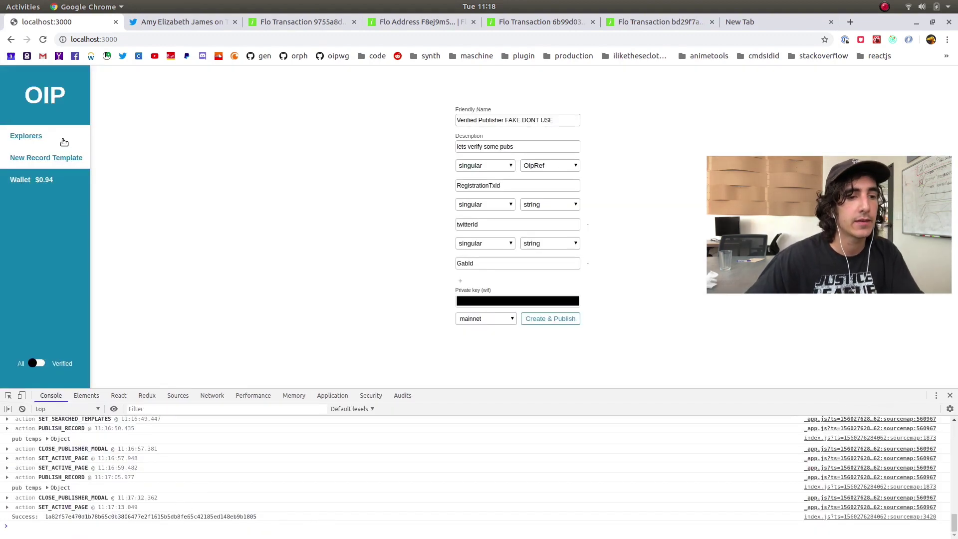
click(855, 82)
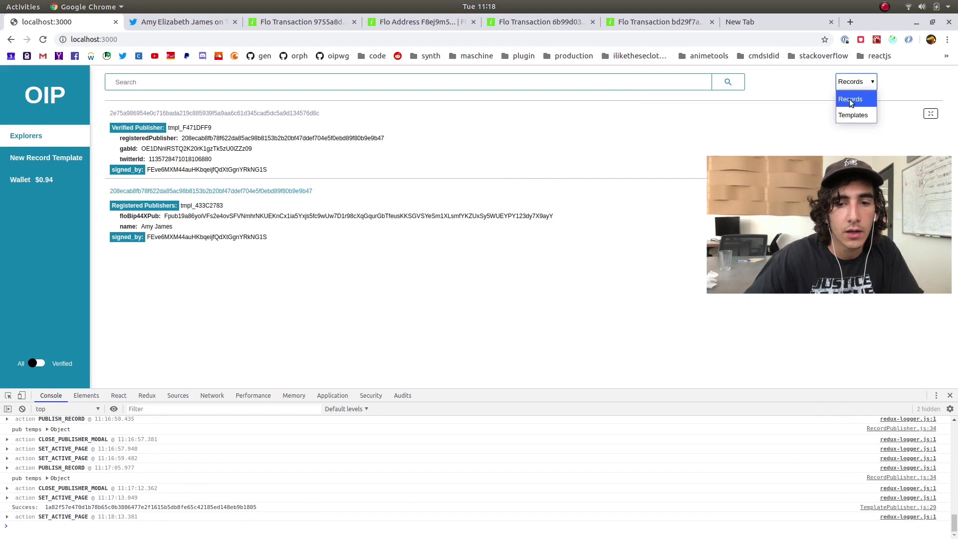
click(853, 111)
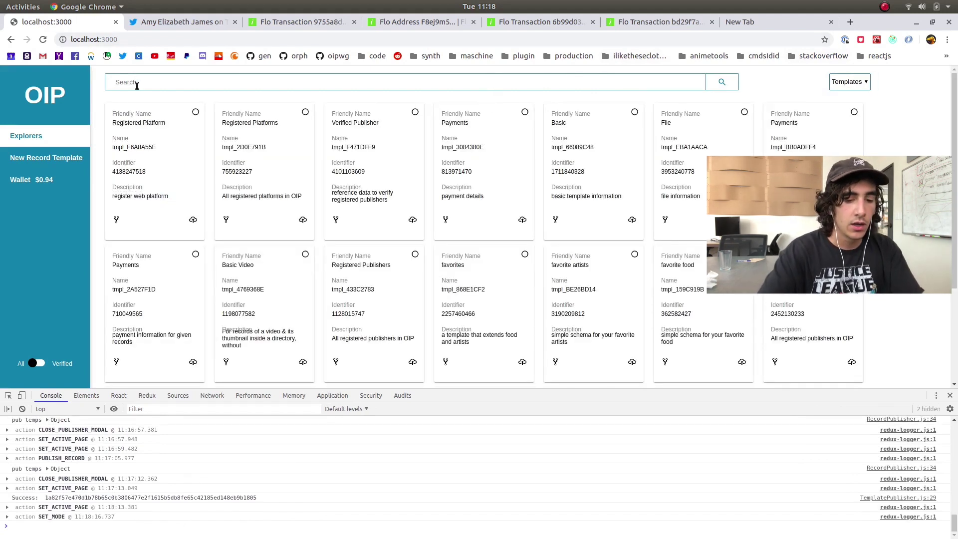
Search templates for 'verified publisher', clear the search, close DevTools, and start a blank template
text(ver)
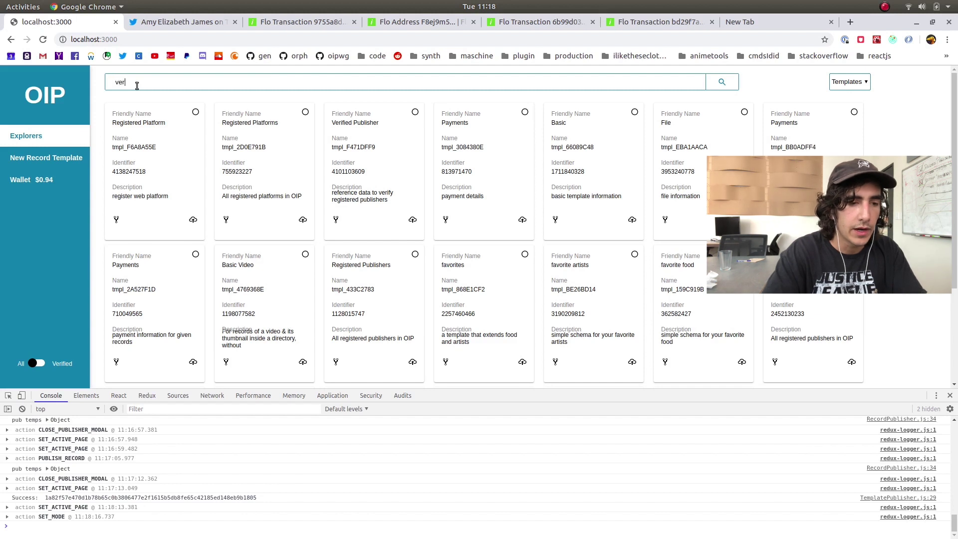
text(ified publisher)
key(Return)
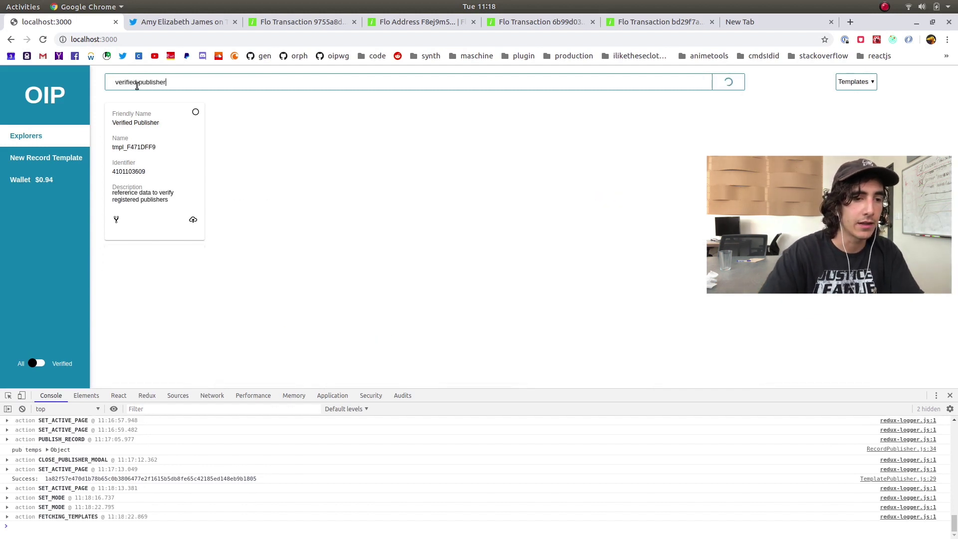
key(ctrl+a)
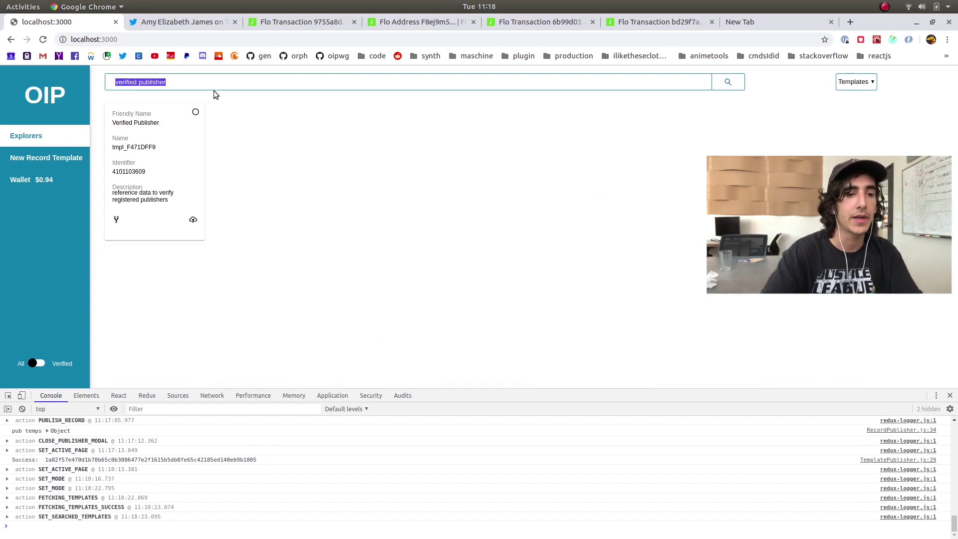
key(BackSpace)
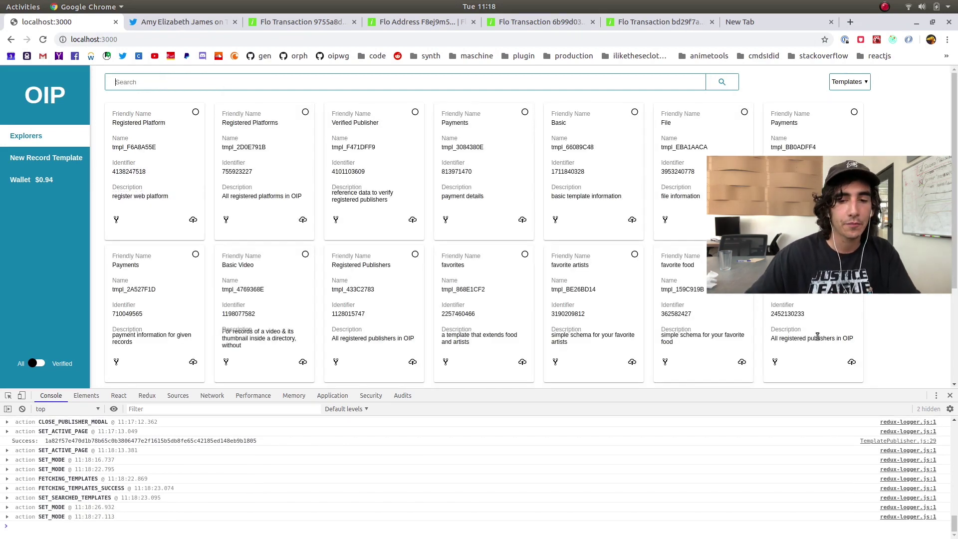
click(950, 396)
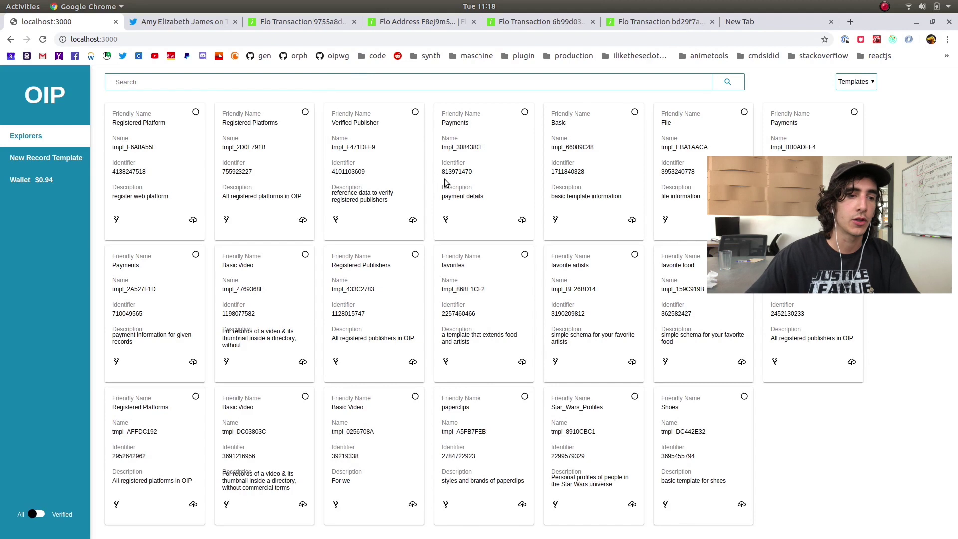
click(77, 163)
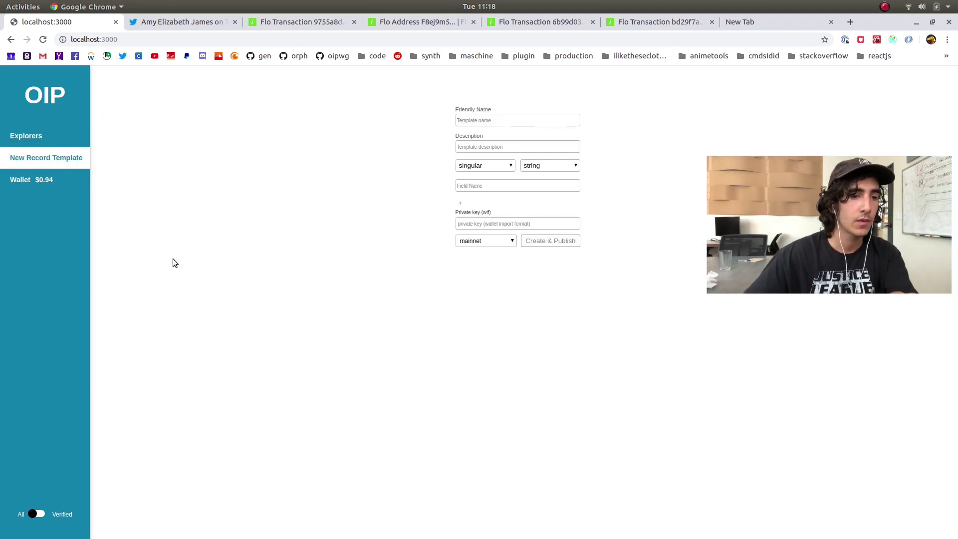
Return to Explorers and switch the listing to Templates
click(30, 133)
click(854, 84)
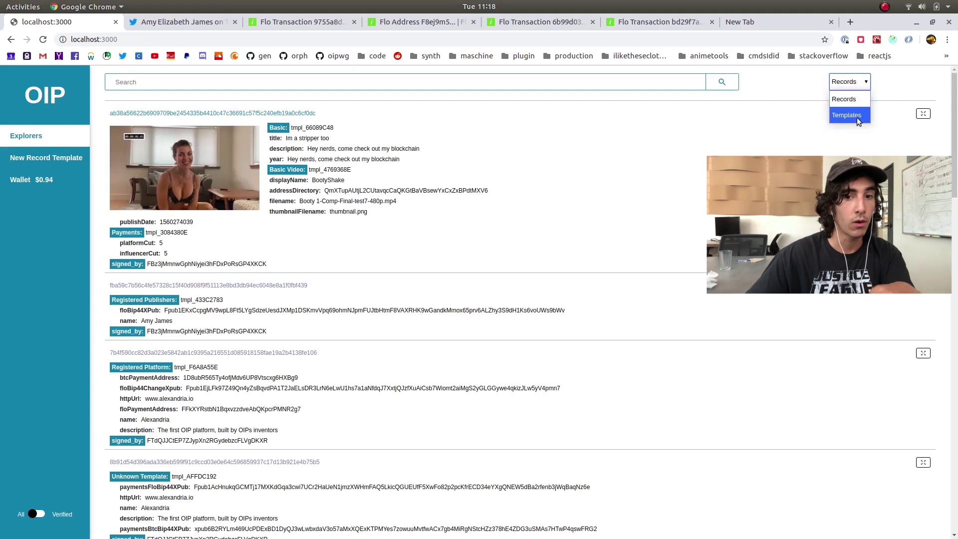
click(858, 118)
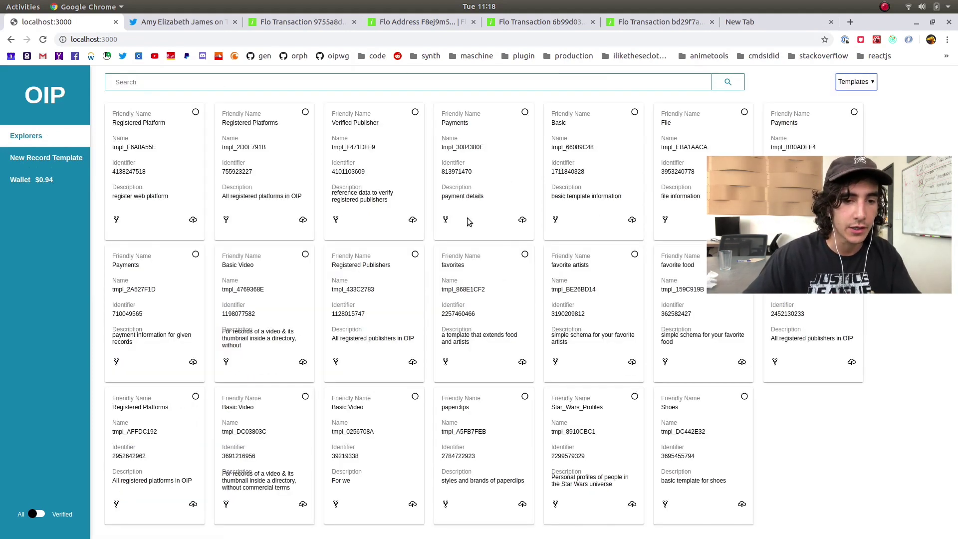
Preview and close the Registered Platform template's extend and new-record forms
click(116, 220)
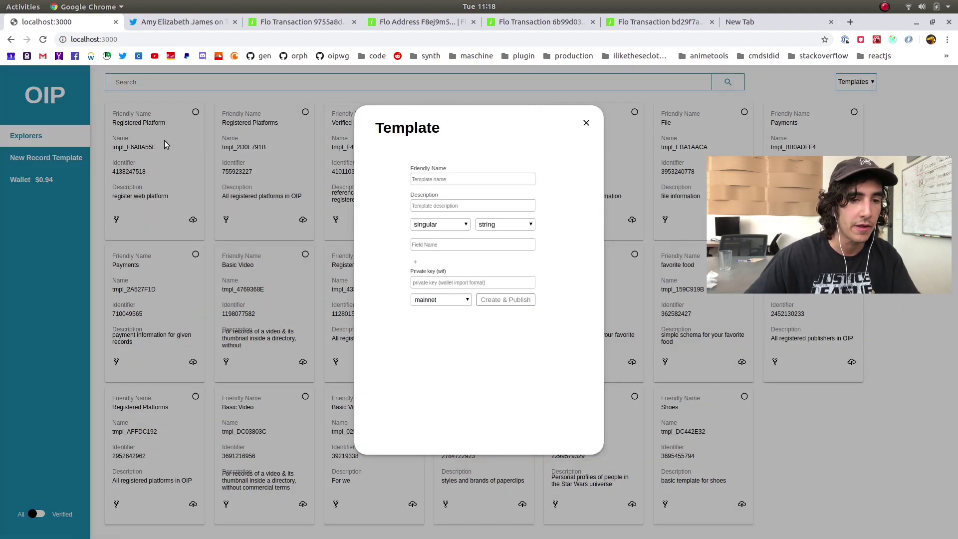
click(194, 212)
click(193, 219)
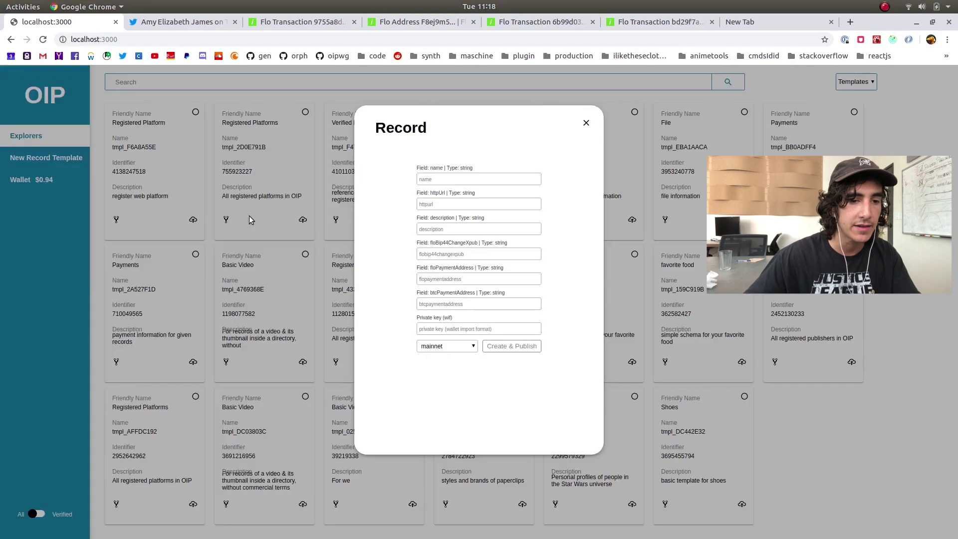
click(586, 123)
click(116, 220)
click(446, 180)
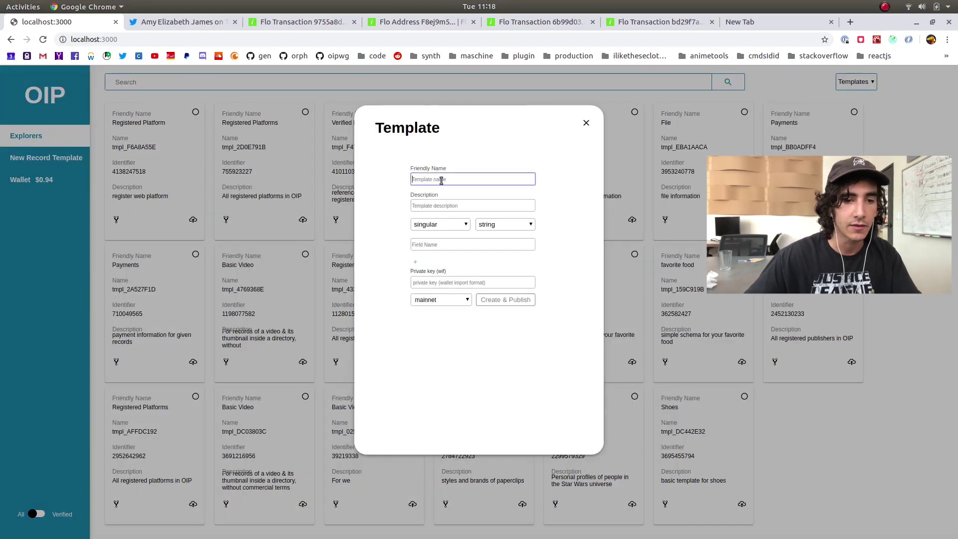
click(586, 123)
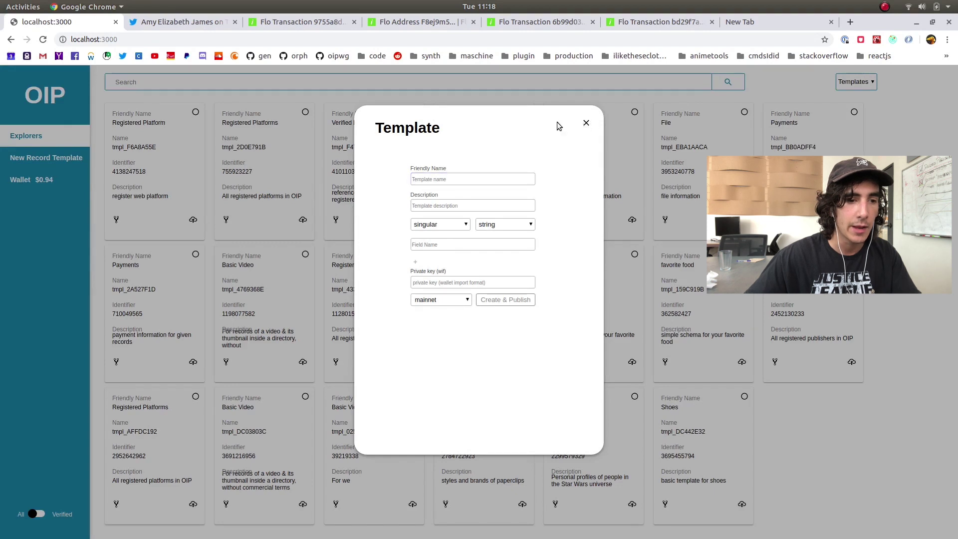
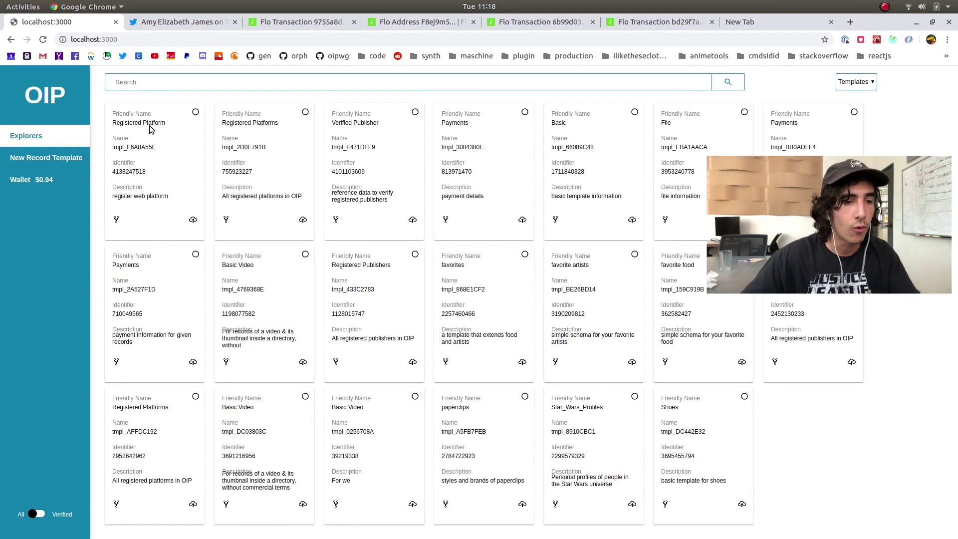
Toggle the Registered Platform and Registered Platforms template selections, briefly previewing the publish form
click(196, 112)
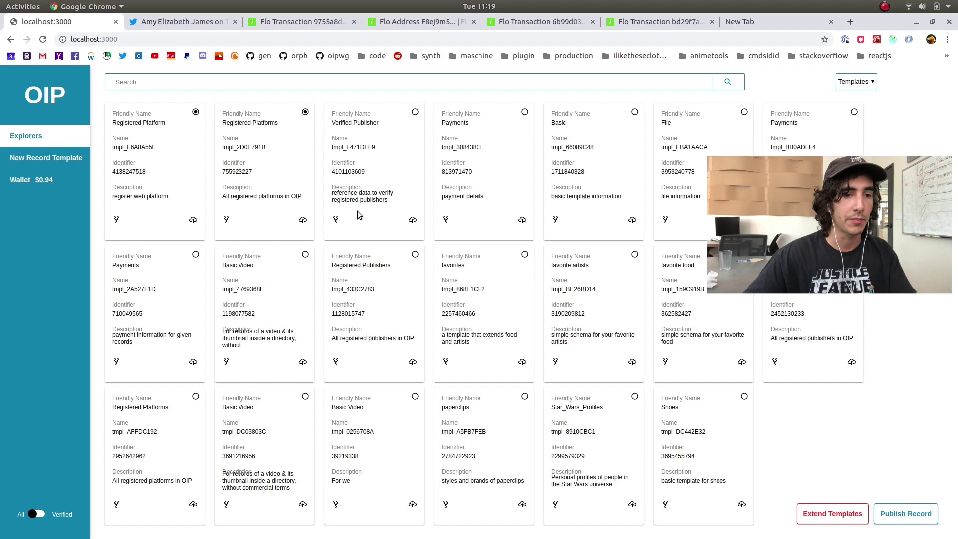
click(306, 113)
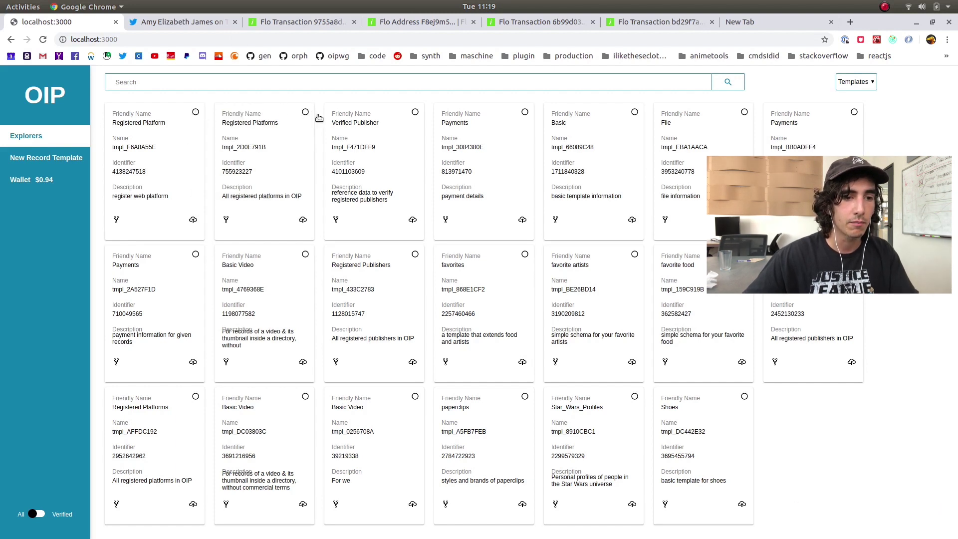
click(193, 220)
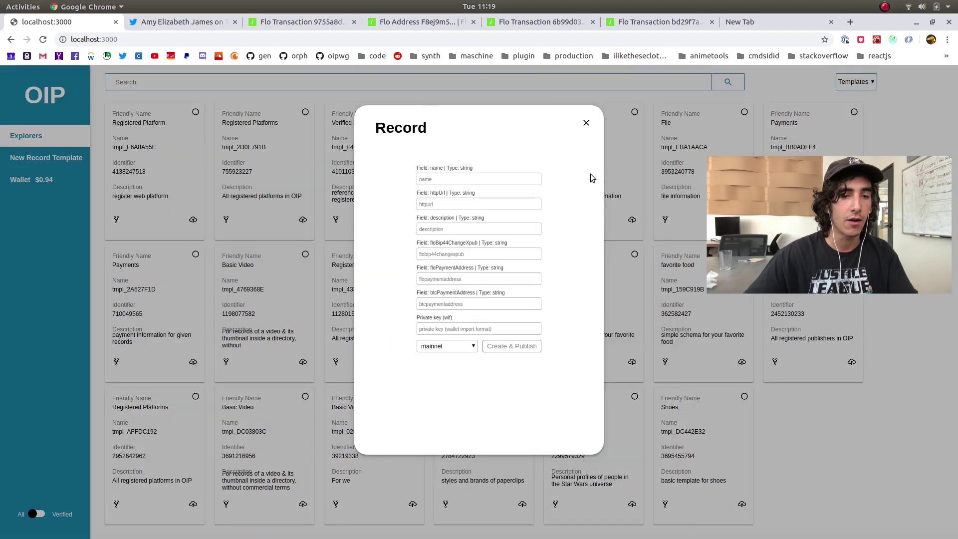
click(586, 123)
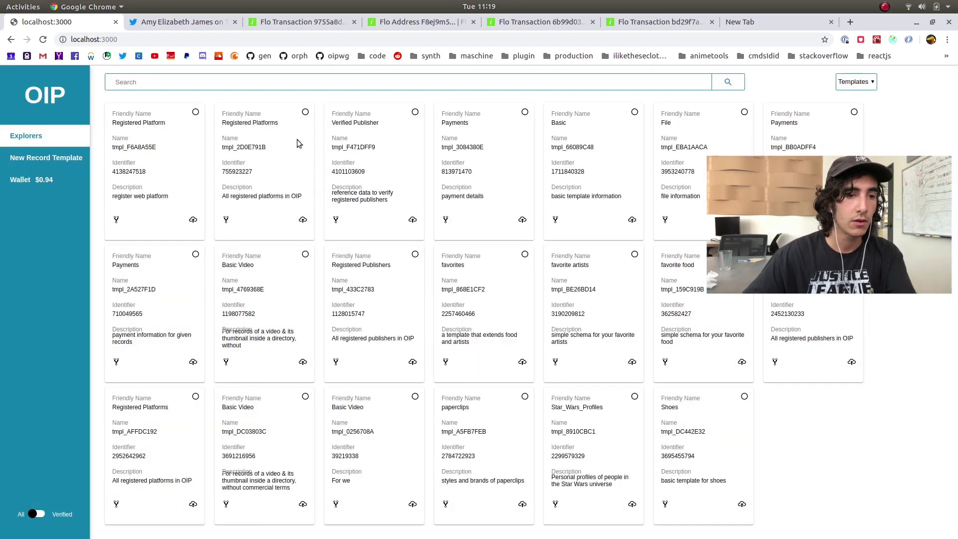
click(195, 111)
click(305, 111)
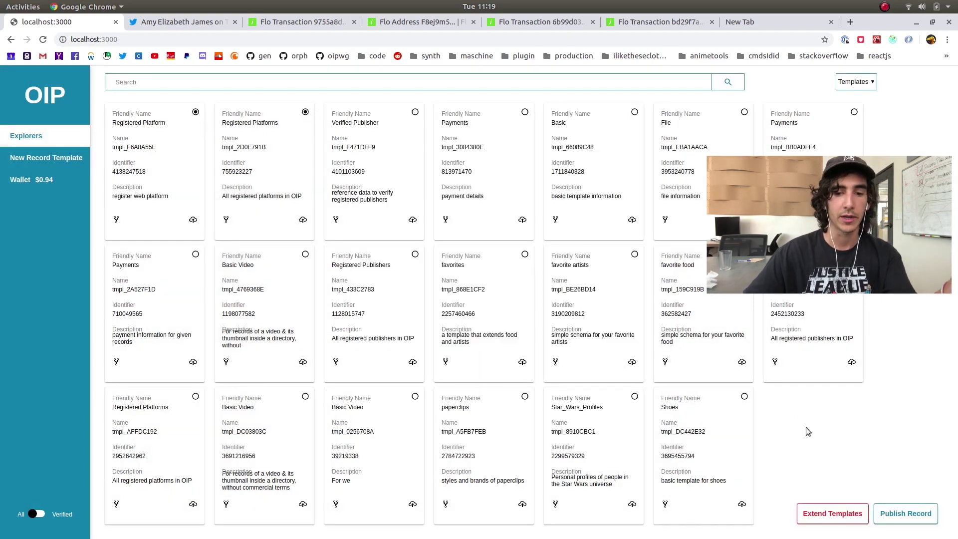
click(305, 112)
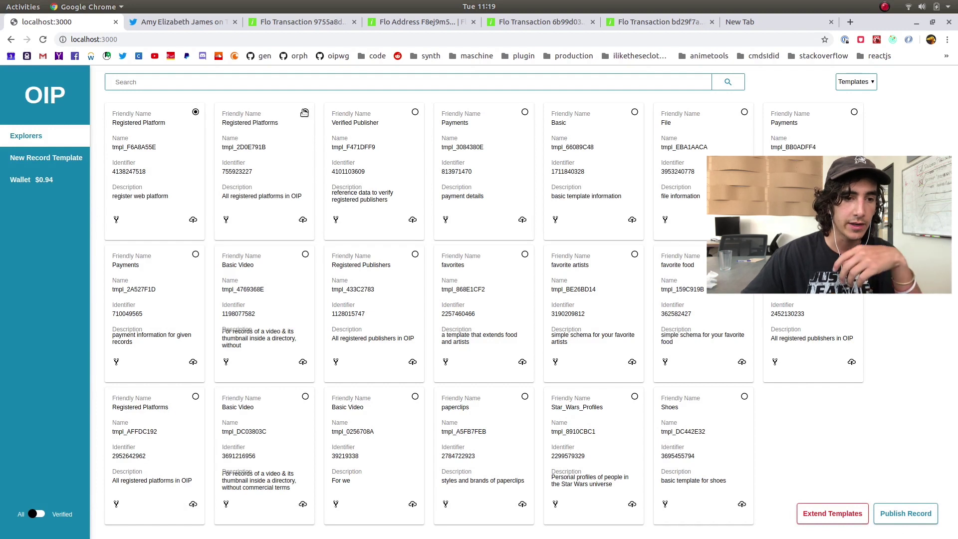
double_click(195, 112)
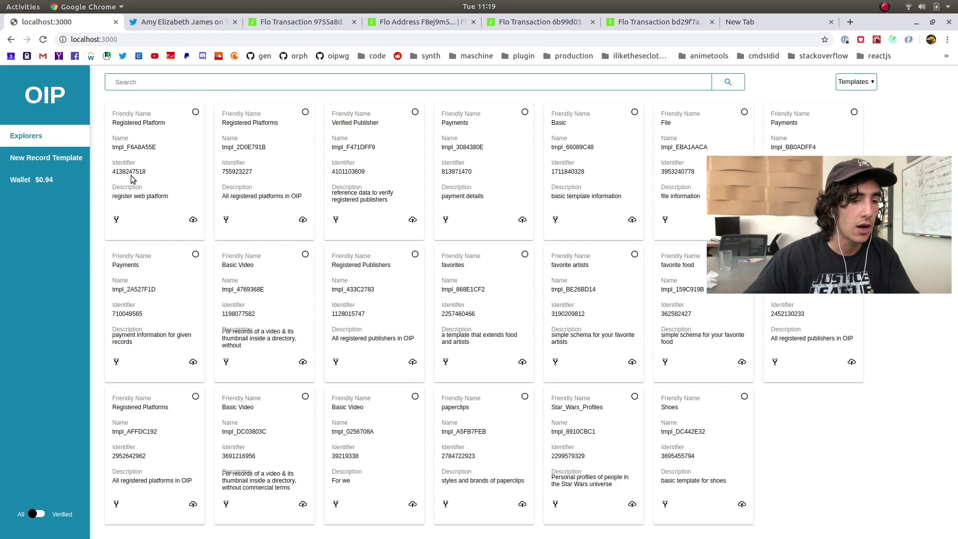
Switch the explorer listing to Records and search 'amy', then replace it with 'orpheus'
click(862, 79)
click(858, 99)
scroll(609, 155, down, 9)
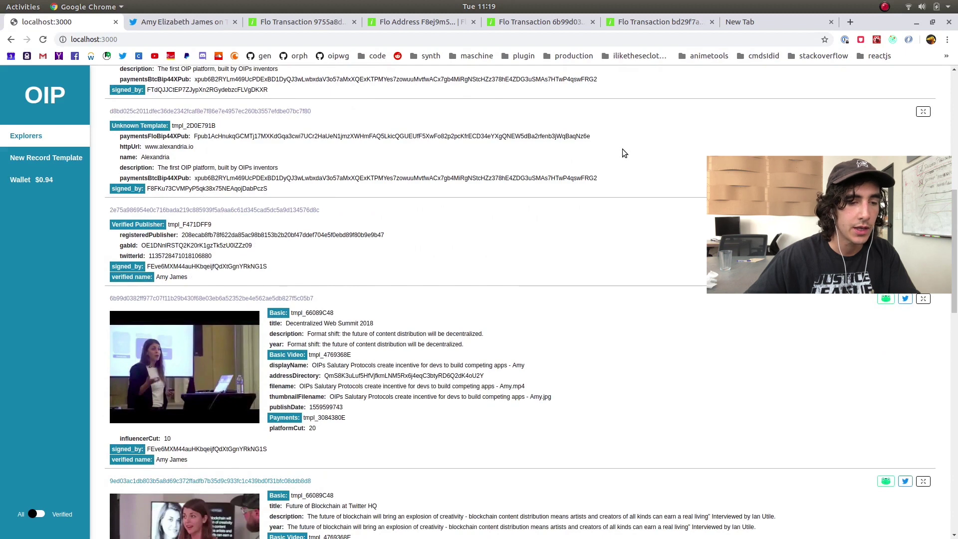
scroll(587, 143, up, 10)
scroll(369, 150, down, 1)
scroll(326, 100, up, 1)
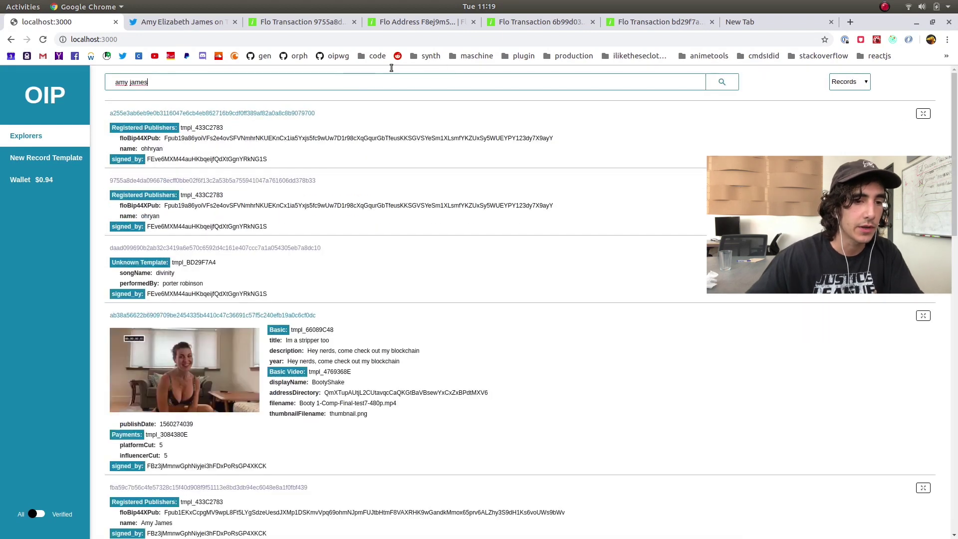
triple_click(347, 90)
text(orpheus)
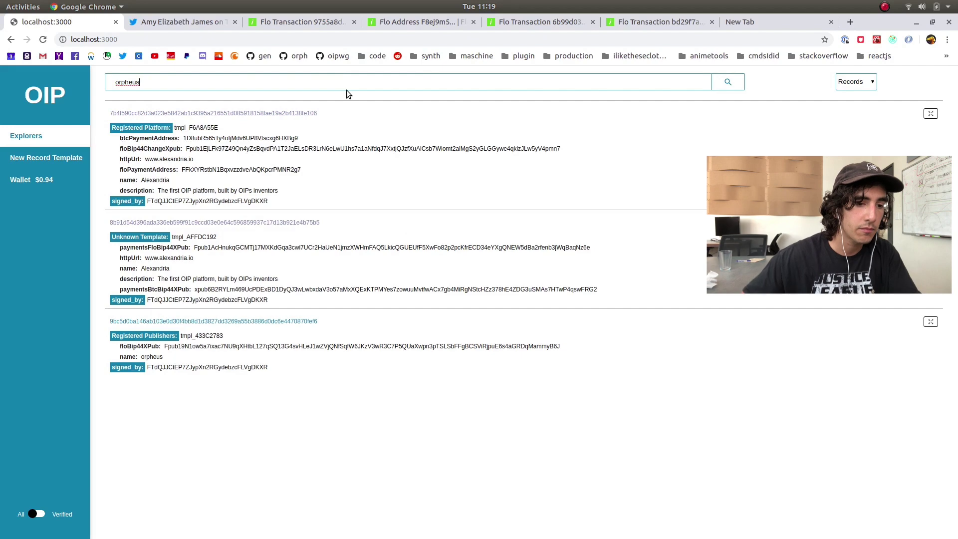
Inspect the orpheus and Unknown Template results, comparing the records' signer addresses
drag(182, 365, 116, 333)
click(315, 345)
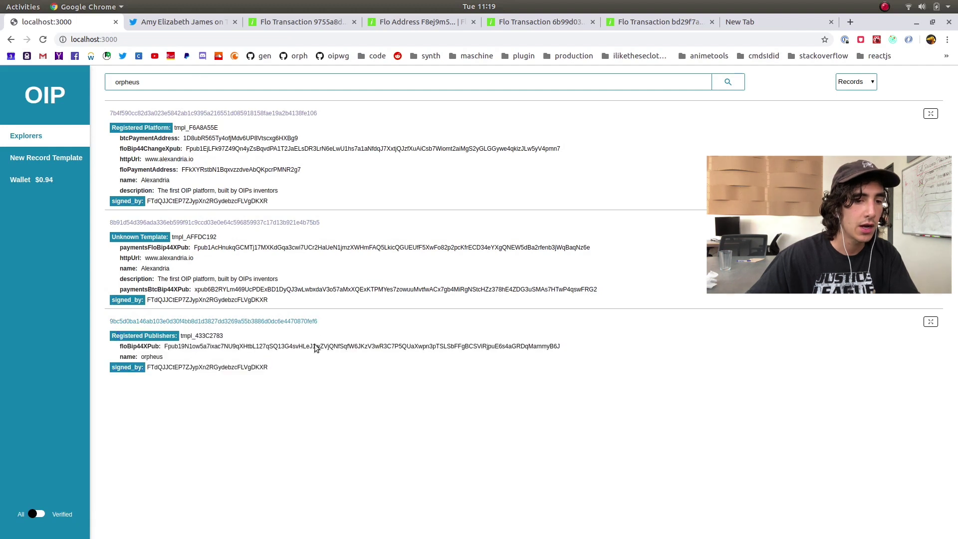
drag(286, 300, 125, 236)
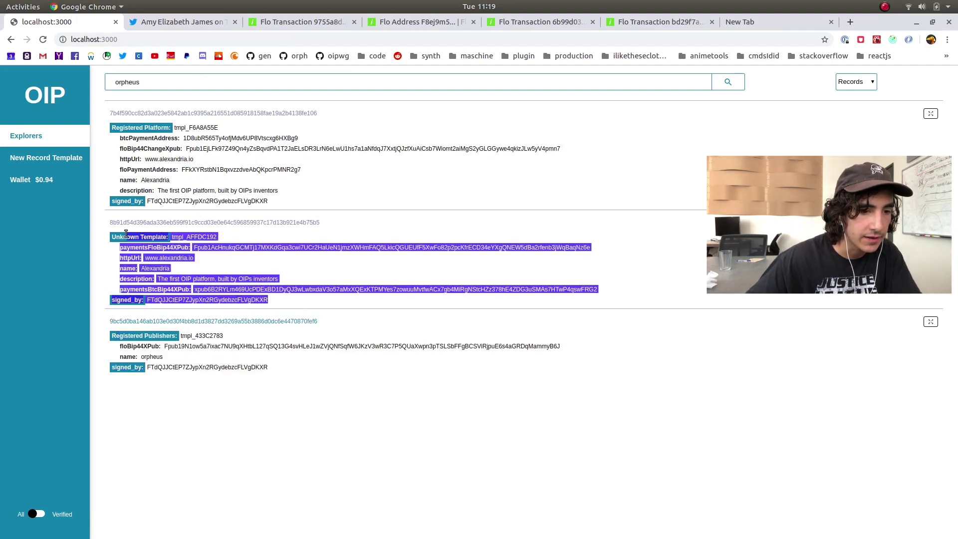
click(343, 258)
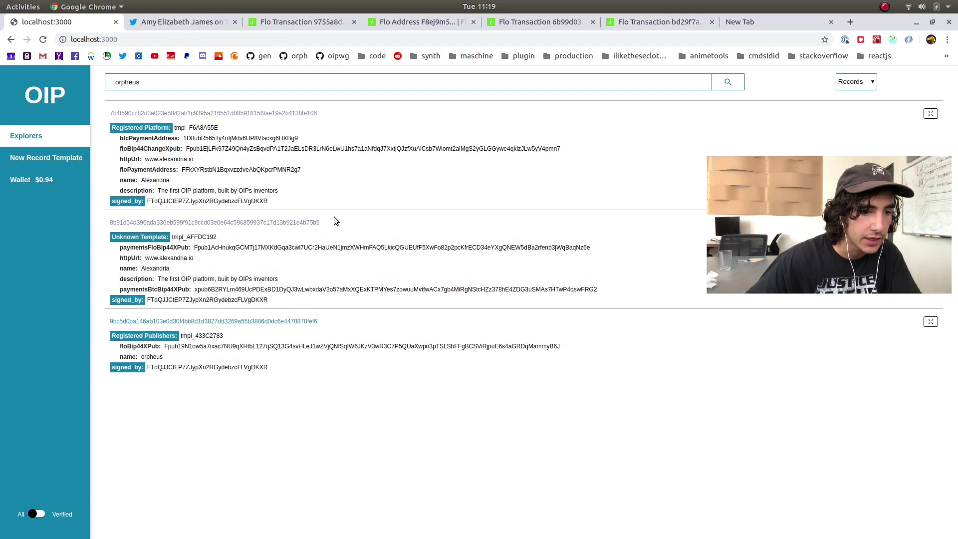
double_click(196, 299)
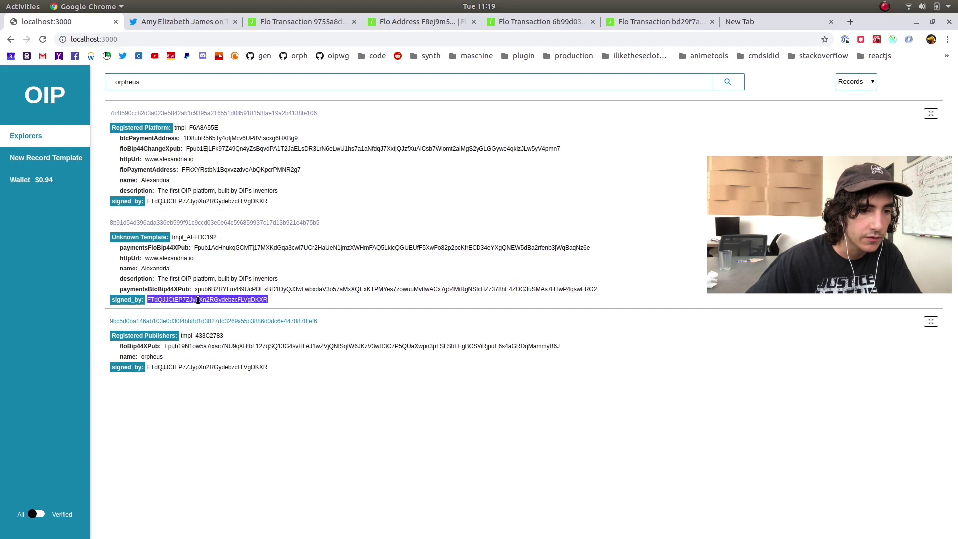
double_click(211, 201)
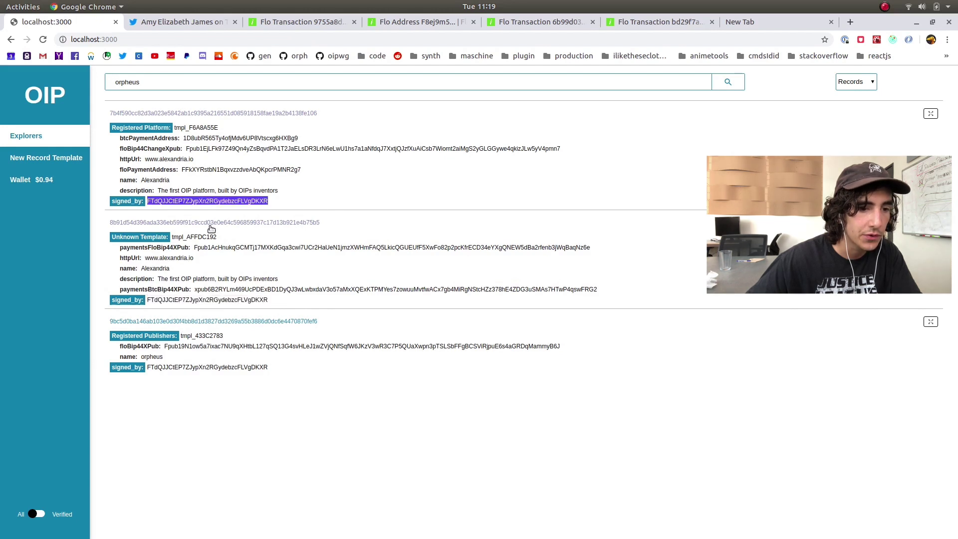
double_click(201, 299)
click(279, 176)
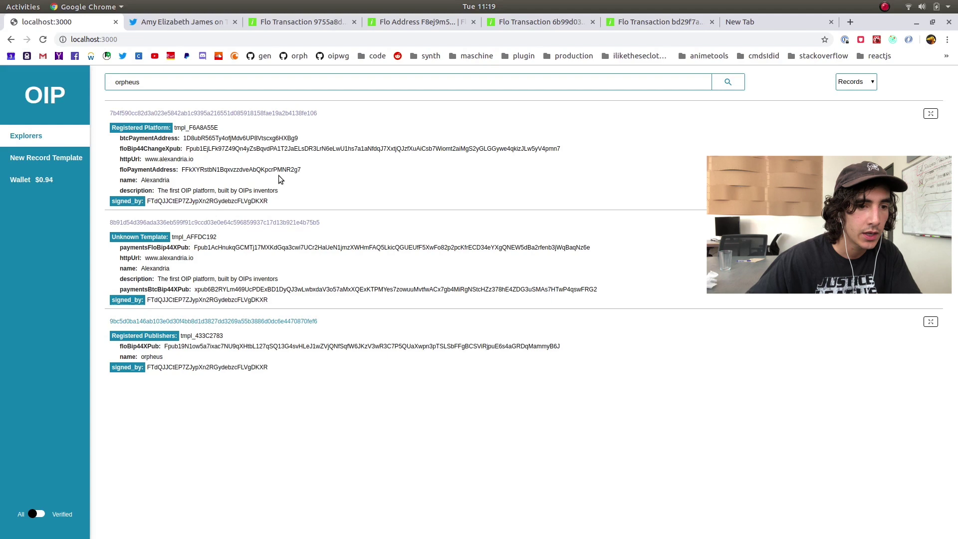
double_click(165, 78)
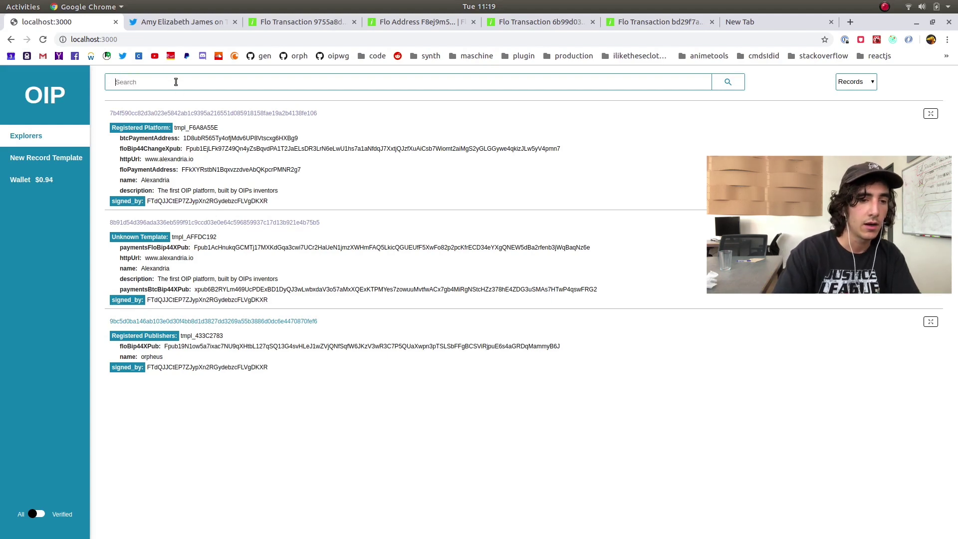
Open the Unknown Template tmpl_AFFDC192 record's page and scroll through it
scroll(912, 308, down, 5)
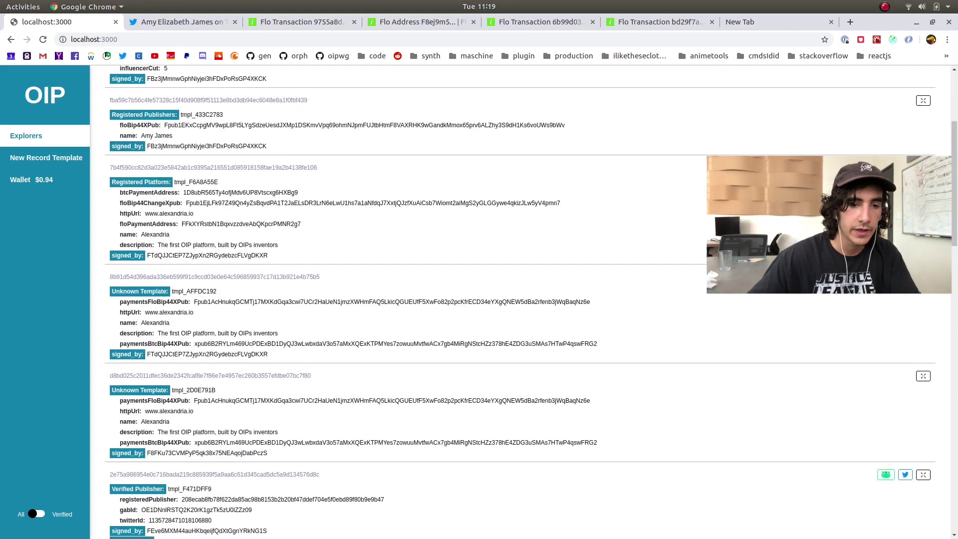
click(215, 277)
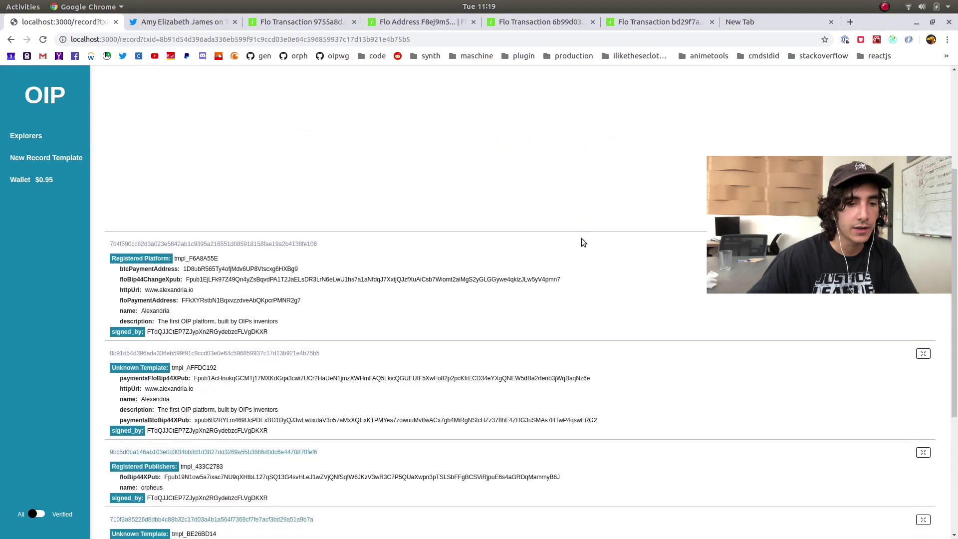
scroll(591, 253, up, 5)
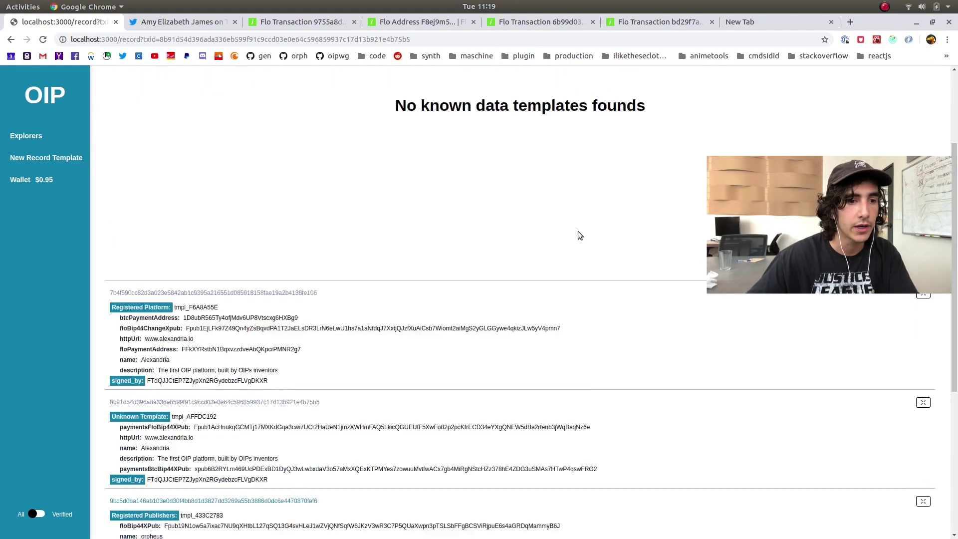
scroll(578, 231, down, 6)
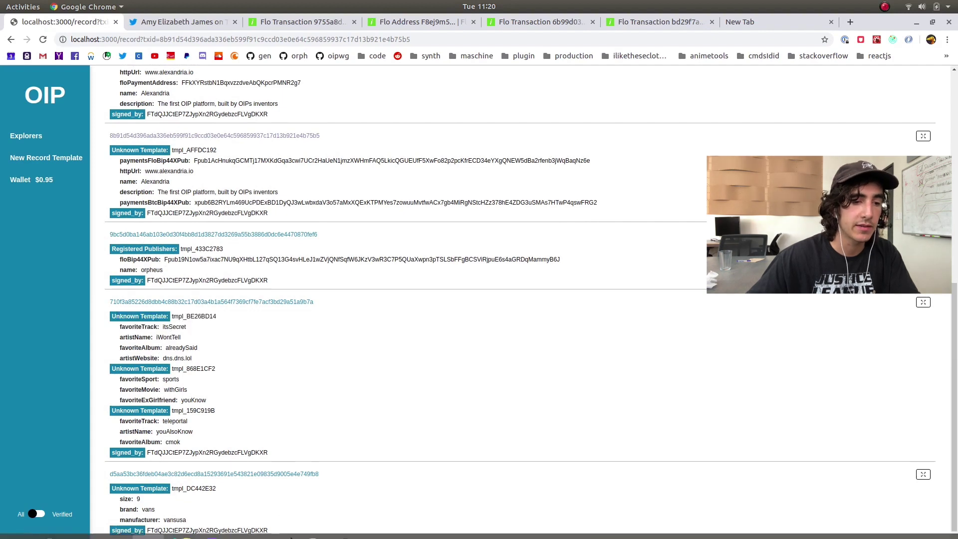
click(182, 513)
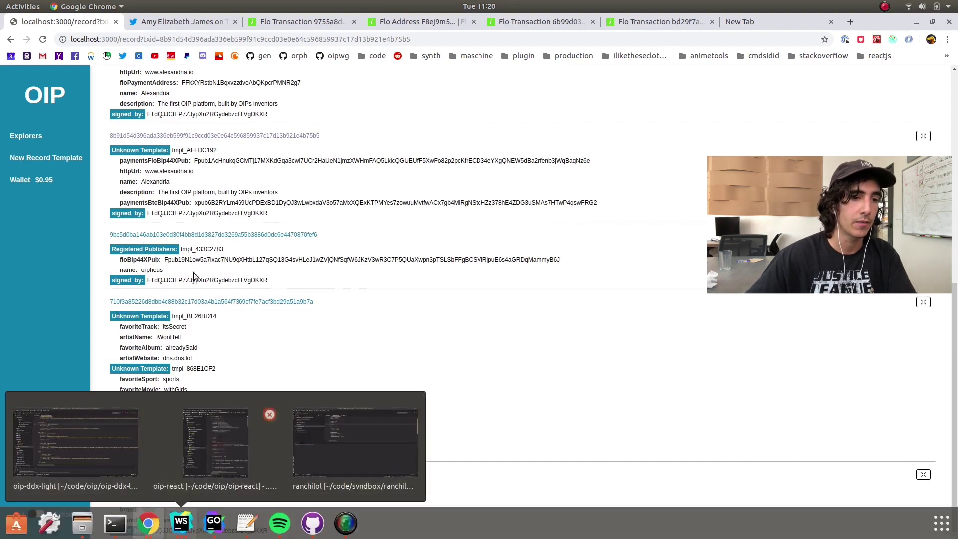
Go to the New Record Template form, then back to the Explorers records list
click(85, 168)
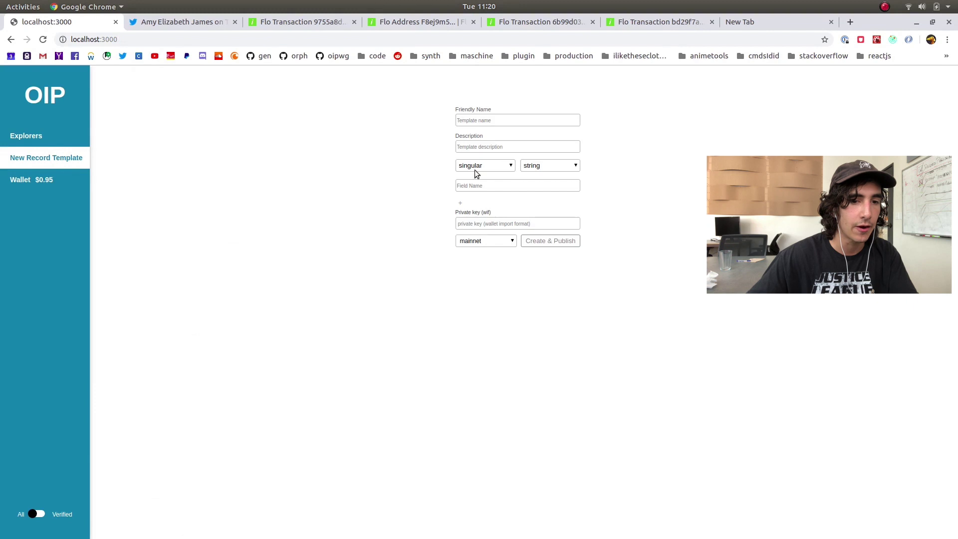
click(76, 133)
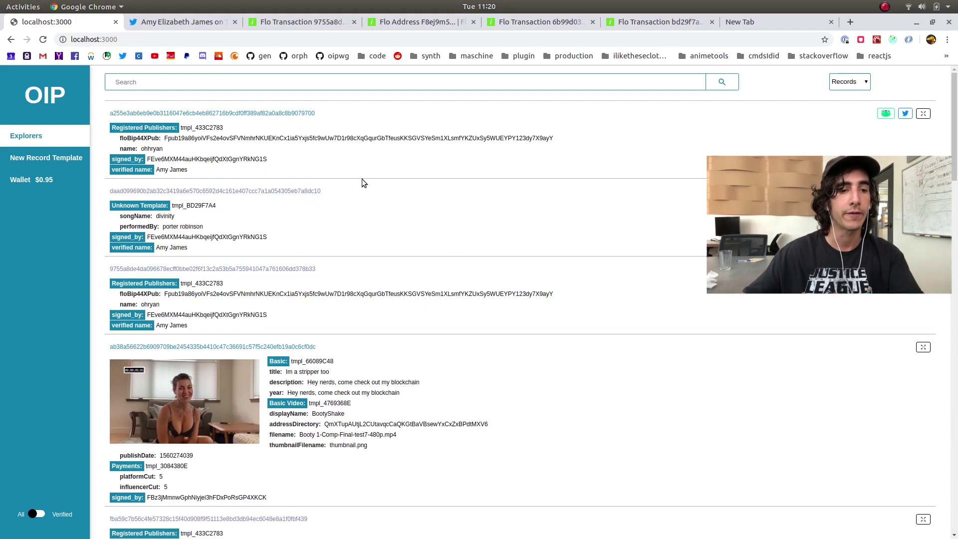
Switch the explorer to Templates briefly, then back to Records
click(850, 83)
click(850, 103)
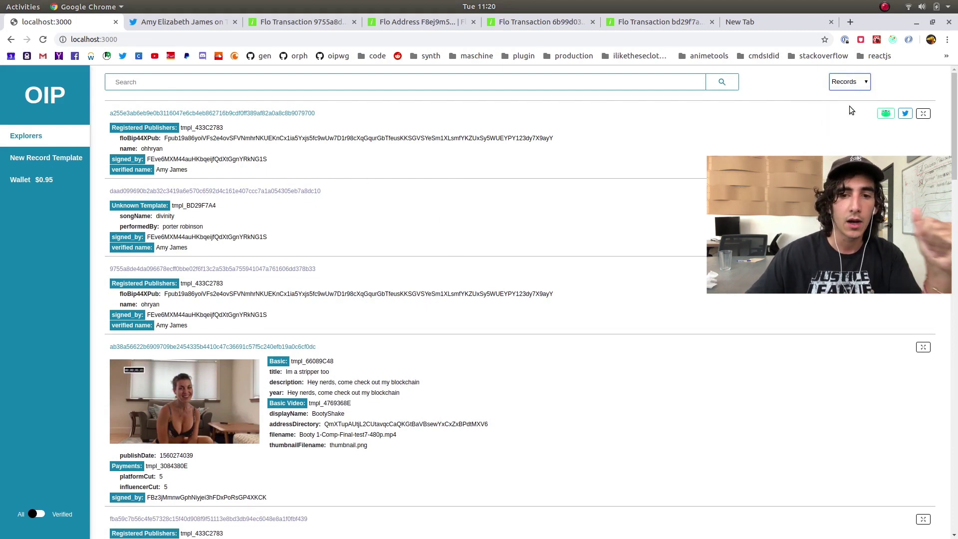
click(848, 82)
click(857, 120)
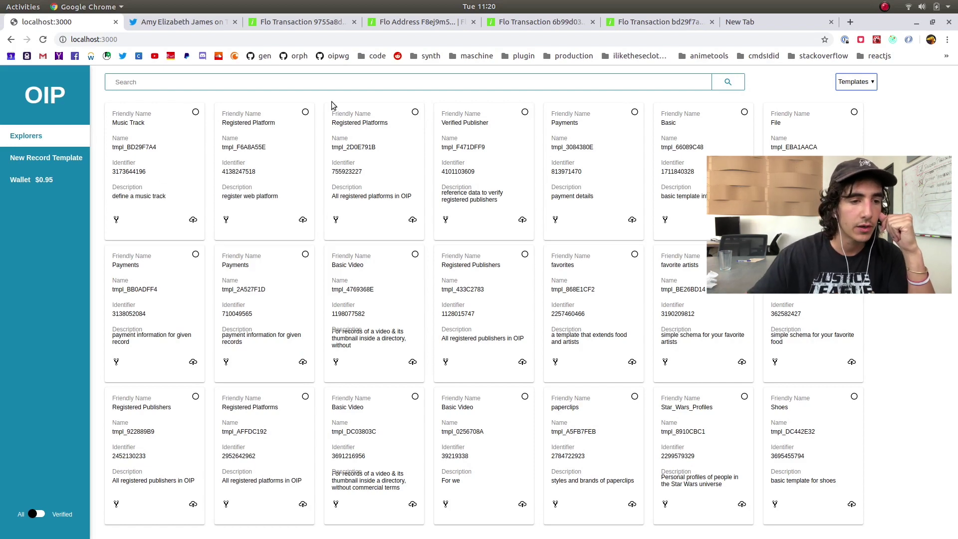
click(856, 82)
click(848, 97)
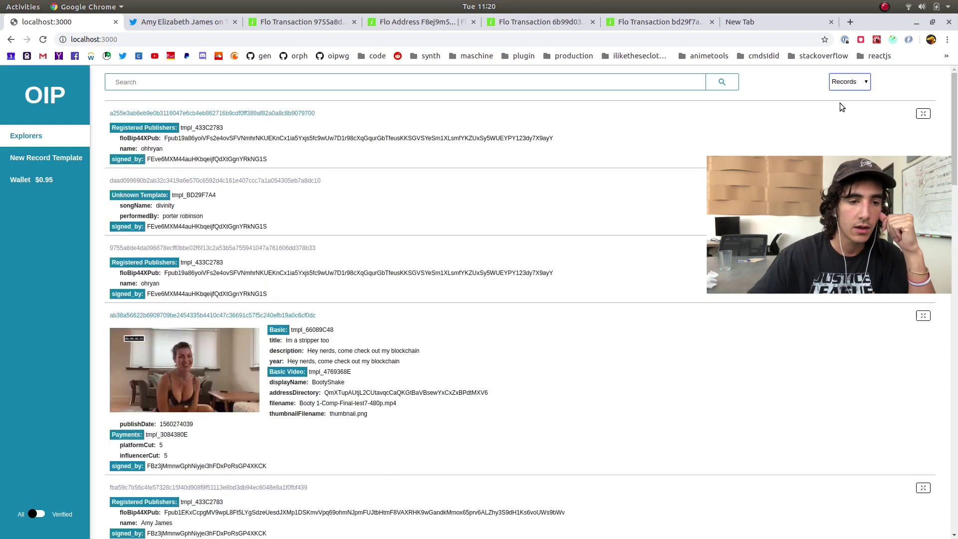
Filter the feed to Verified only, scroll it, then flip the toggle back to All
click(40, 515)
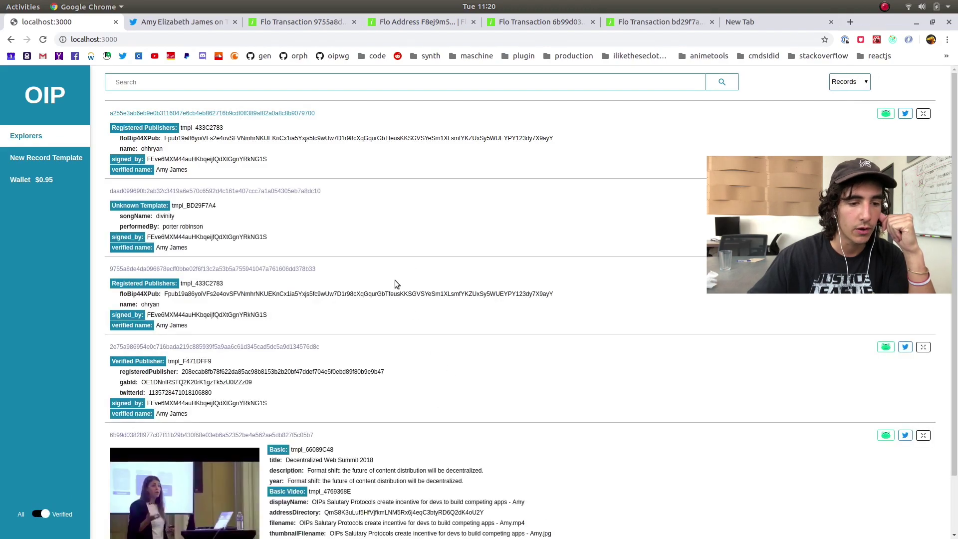
scroll(360, 314, down, 1)
scroll(359, 313, down, 10)
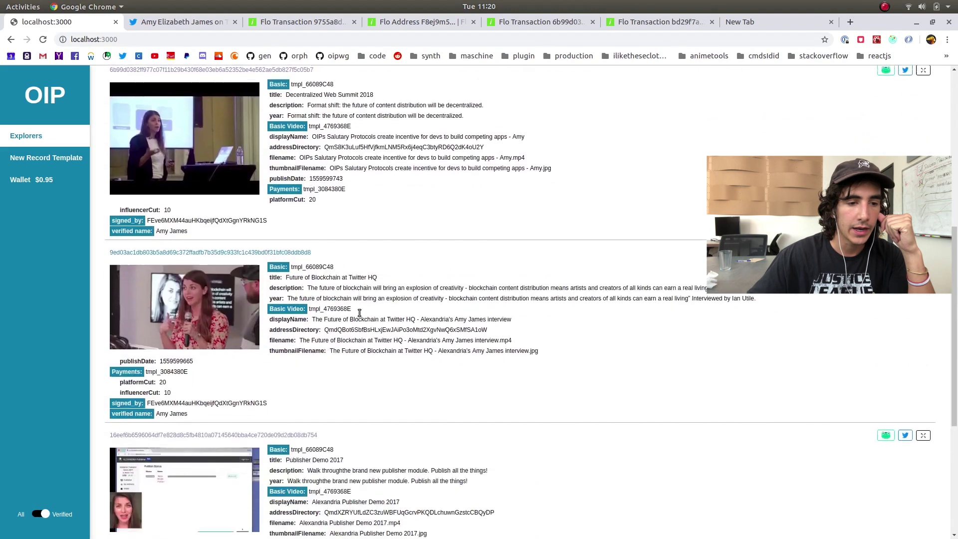
scroll(353, 317, up, 20)
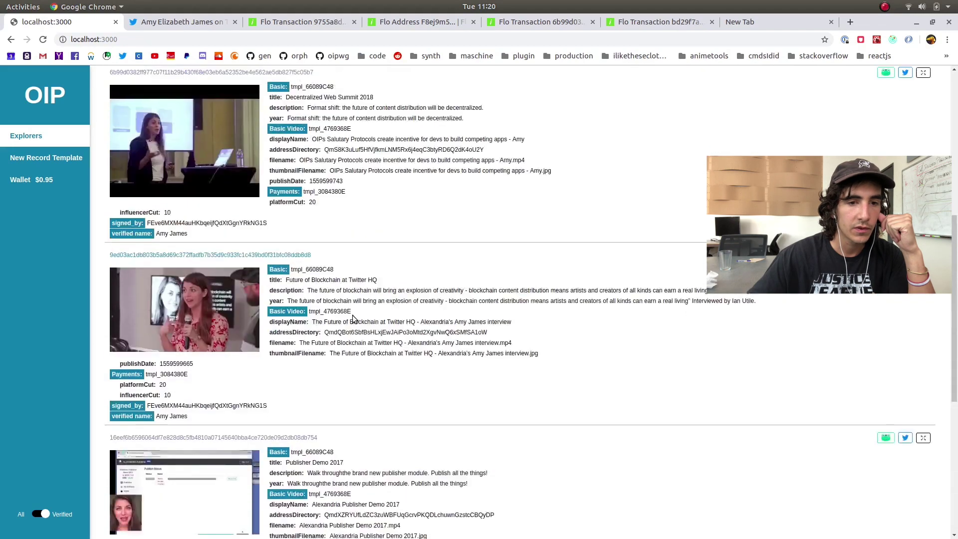
scroll(353, 317, up, 1)
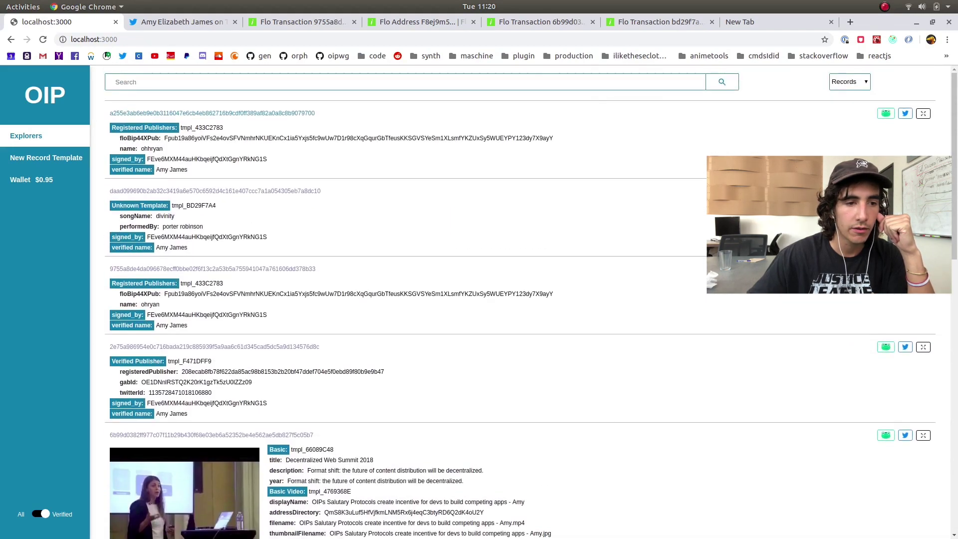
click(49, 514)
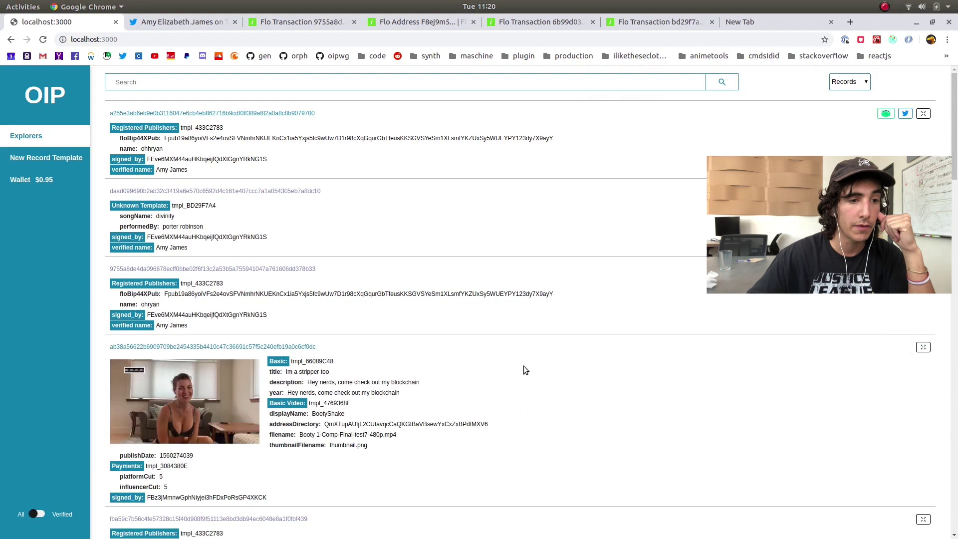
Switch to Templates and search for 'regi' to find the register publisher templates
click(855, 87)
click(849, 111)
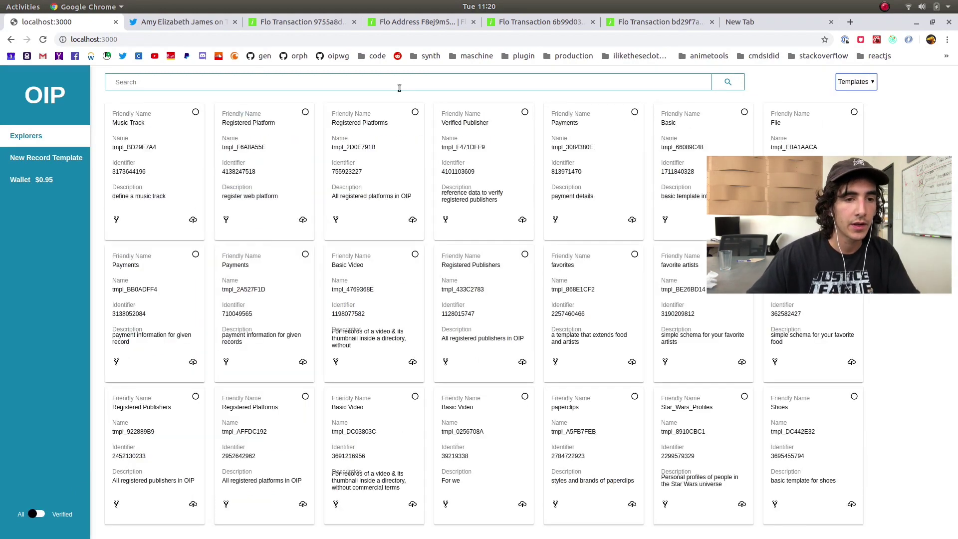
click(408, 84)
text(register publisher)
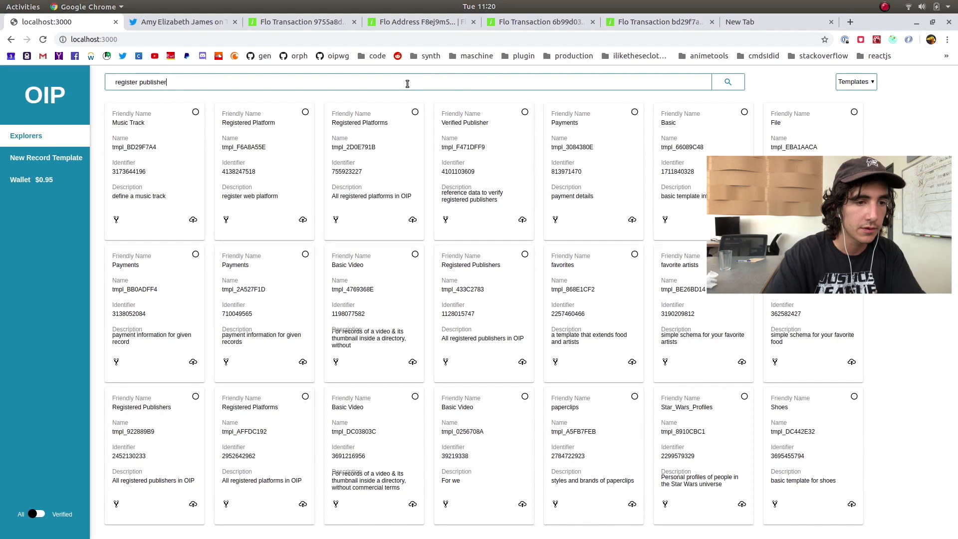
key(Return)
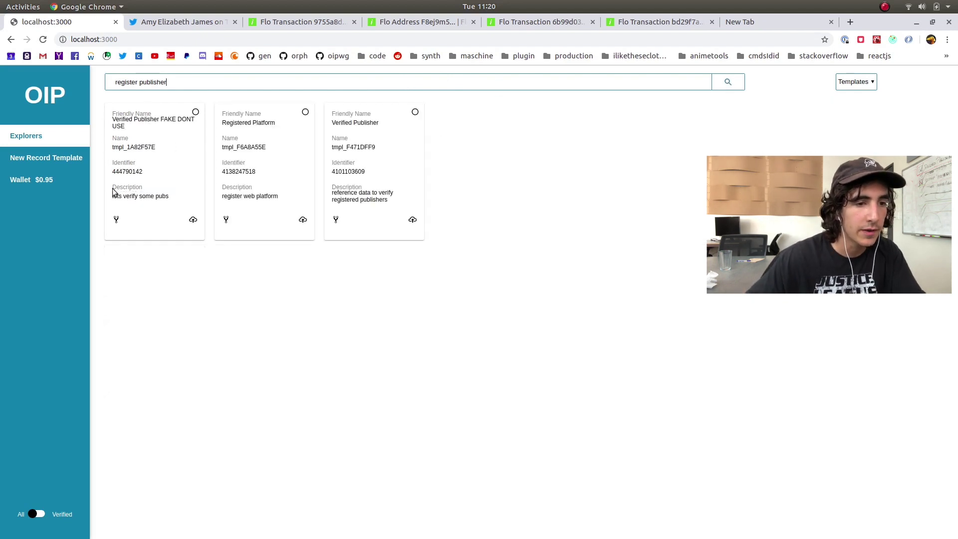
Preview the first template's record form with the network kept on mainnet, then close it
click(193, 220)
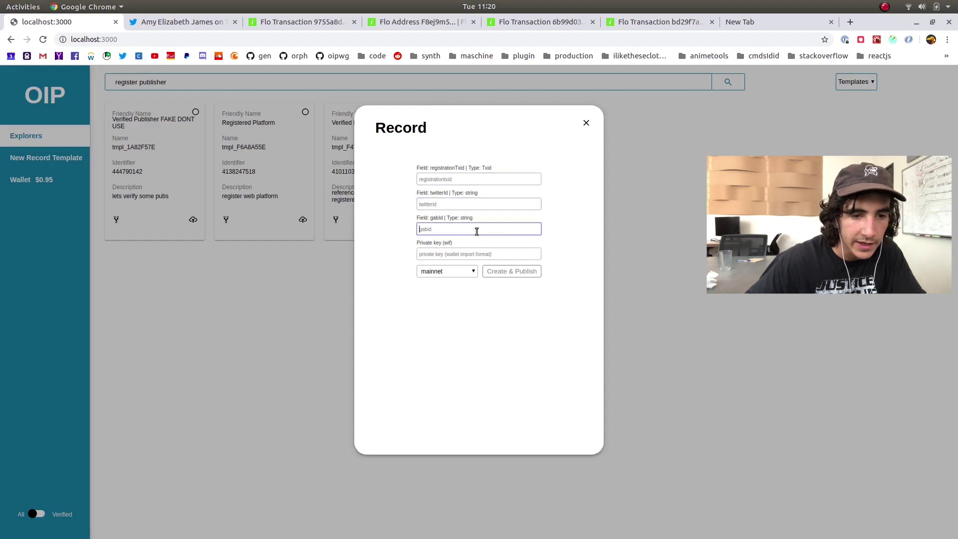
click(447, 271)
click(433, 283)
click(474, 178)
drag(414, 169, 478, 297)
click(478, 298)
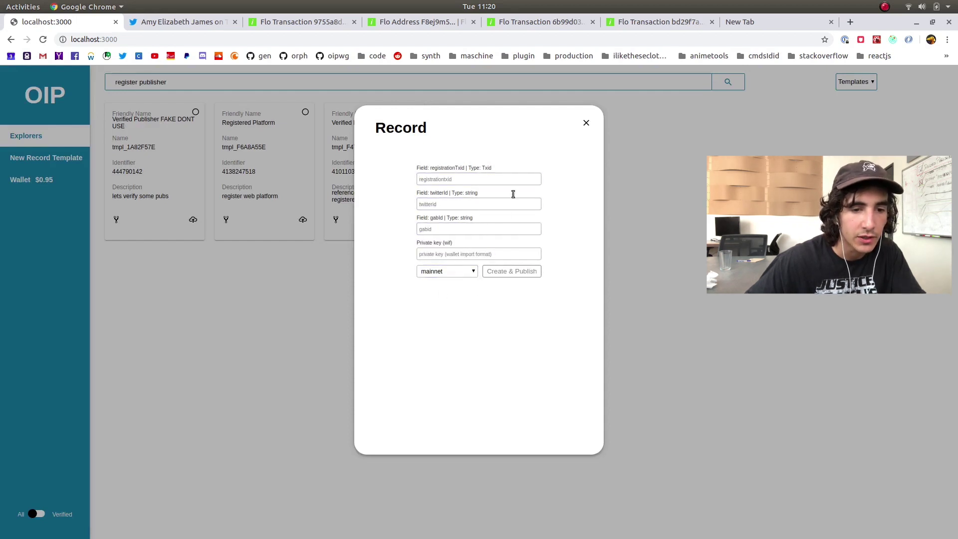
click(586, 124)
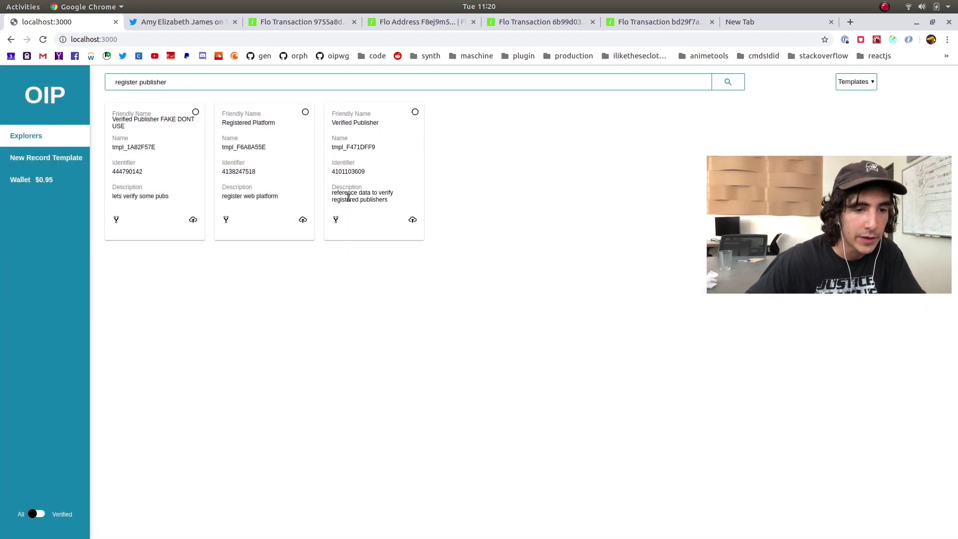
Open the Verified Publisher template's new-record form
click(411, 220)
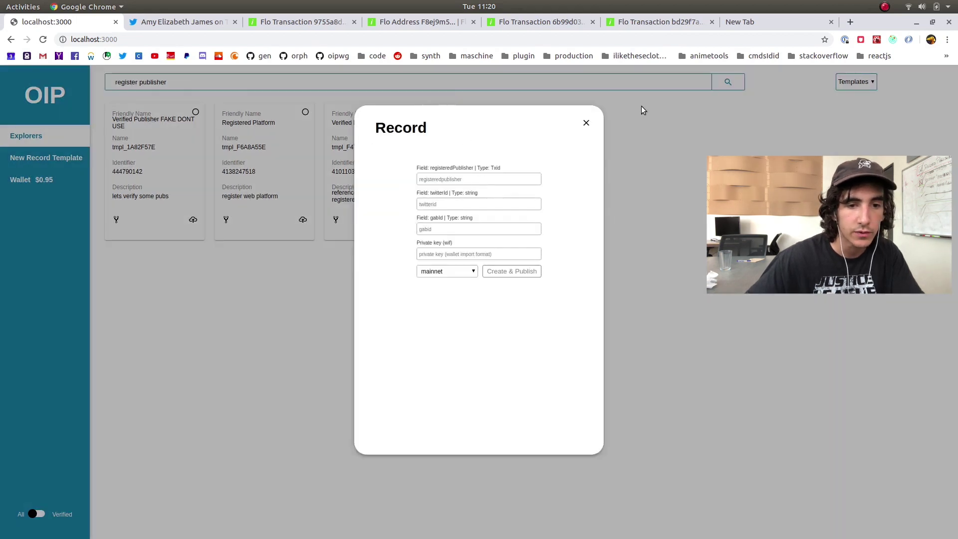
mouse_move(260, 527)
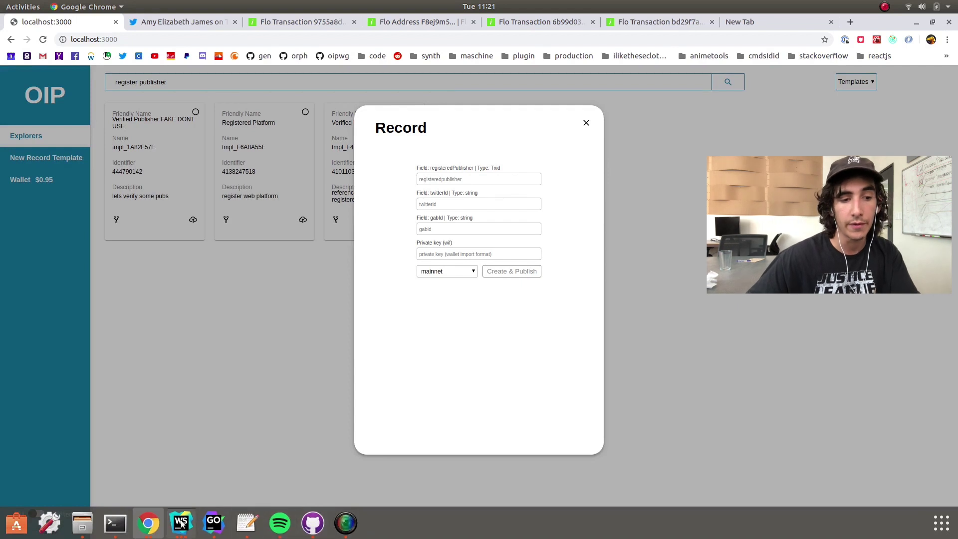
click(181, 523)
Compare tmpl_F471DFF9 in knownTemplates.js with the Verified Publisher card's template name
click(82, 459)
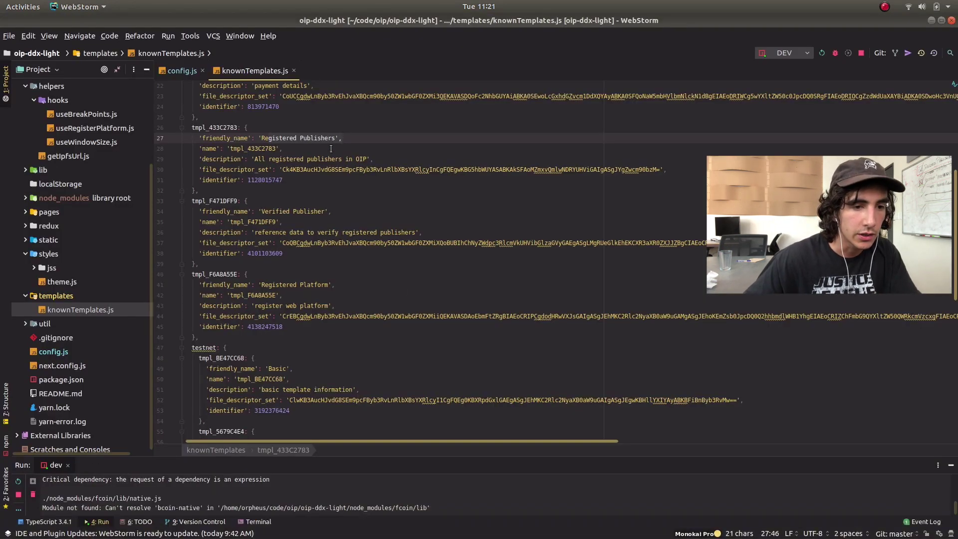
double_click(269, 222)
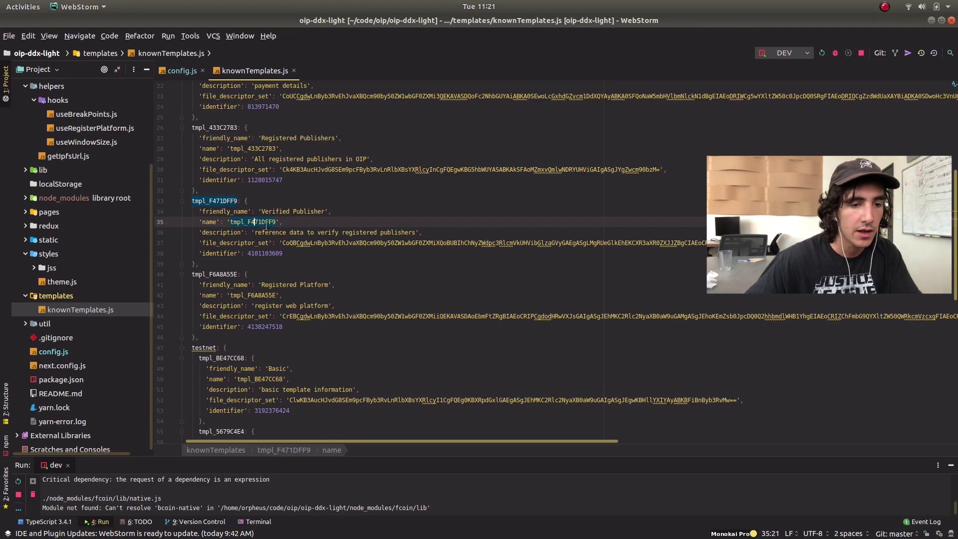
key(alt+Tab)
click(586, 124)
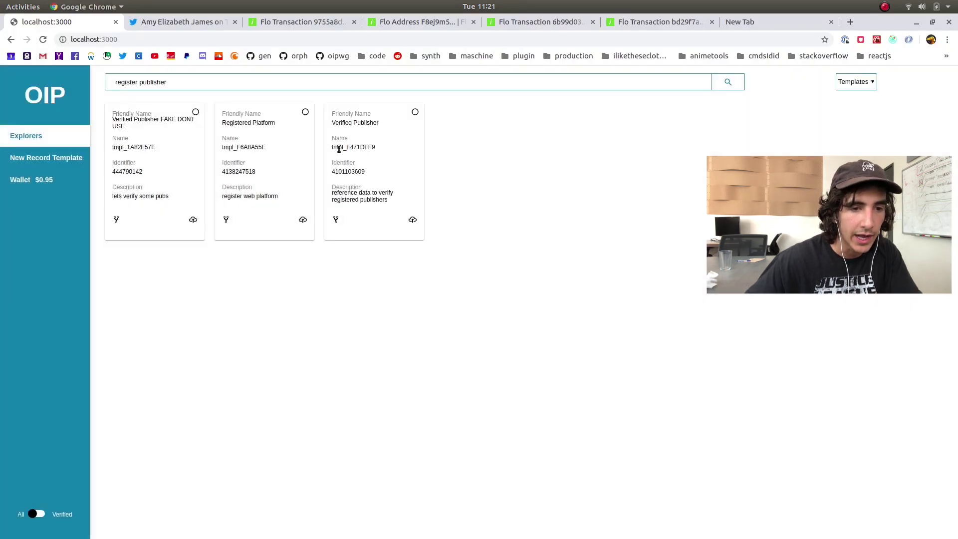
double_click(344, 148)
key(alt+Tab)
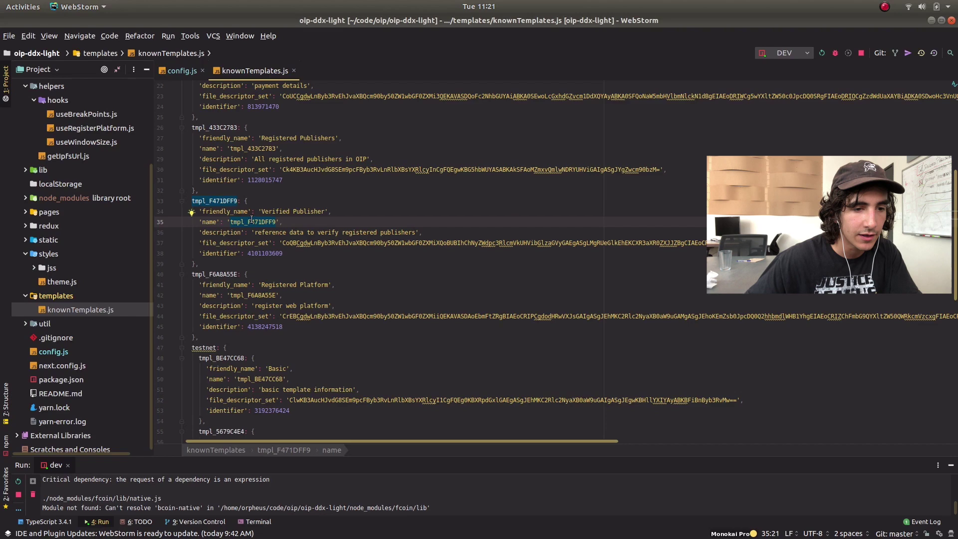
double_click(293, 212)
double_click(274, 220)
key(alt+Tab)
click(183, 130)
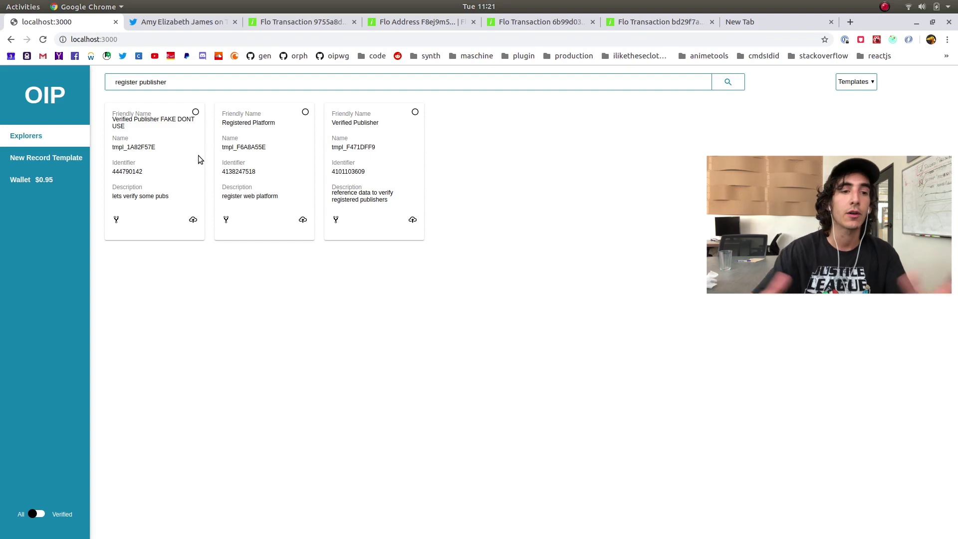
Copy the first card's name tmpl_1A82F57E, paste it into the code, then undo to restore tmpl_F471DFF9
drag(116, 114, 178, 227)
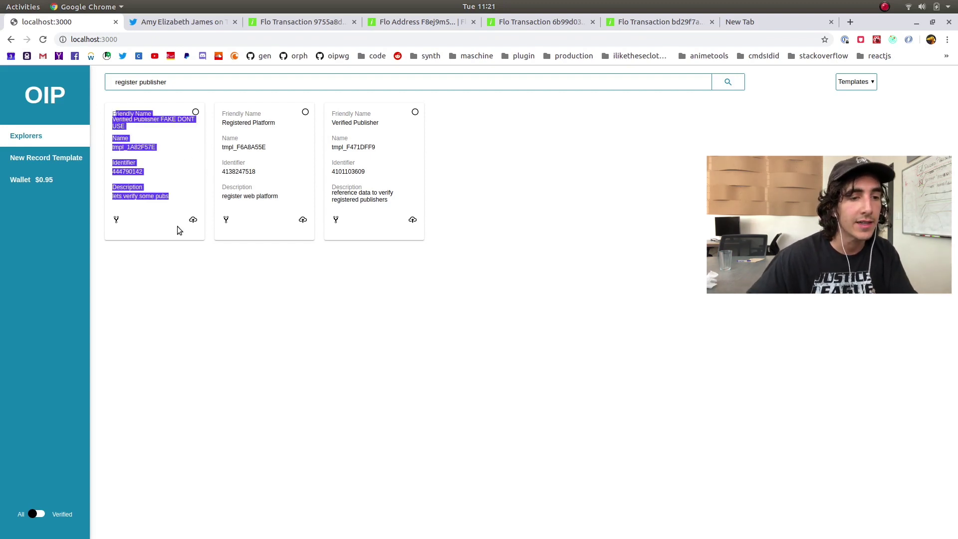
click(191, 167)
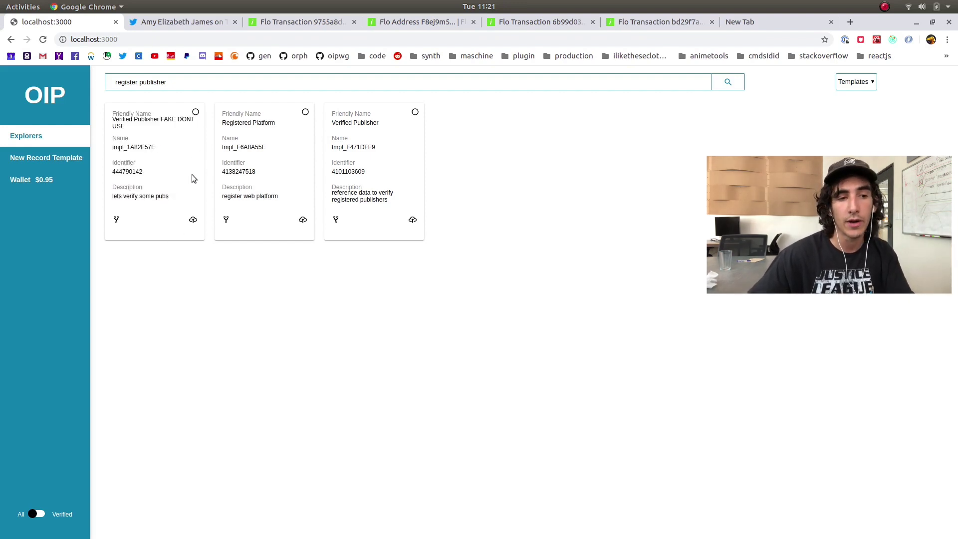
double_click(128, 147)
right_click(131, 146)
click(145, 157)
key(alt+Tab)
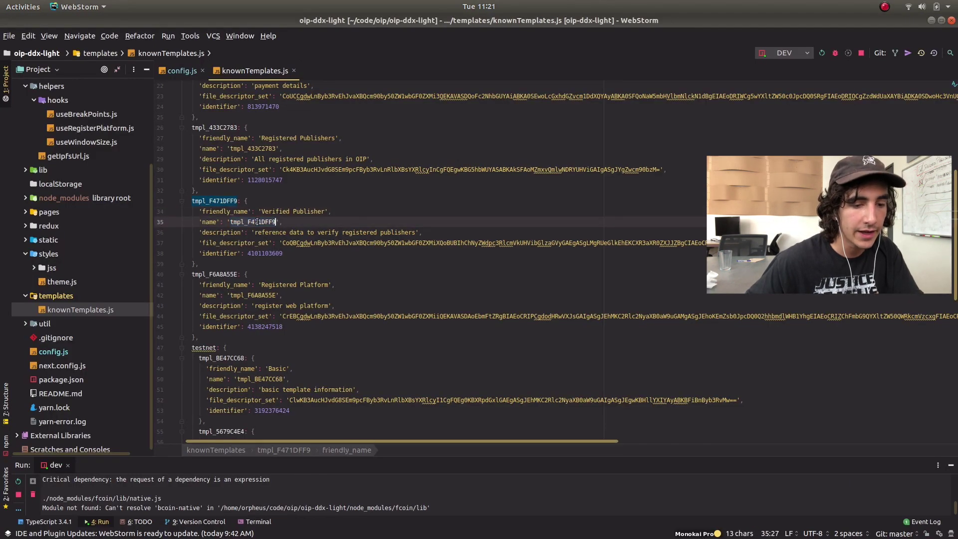
key(ctrl+v)
key(ctrl+z)
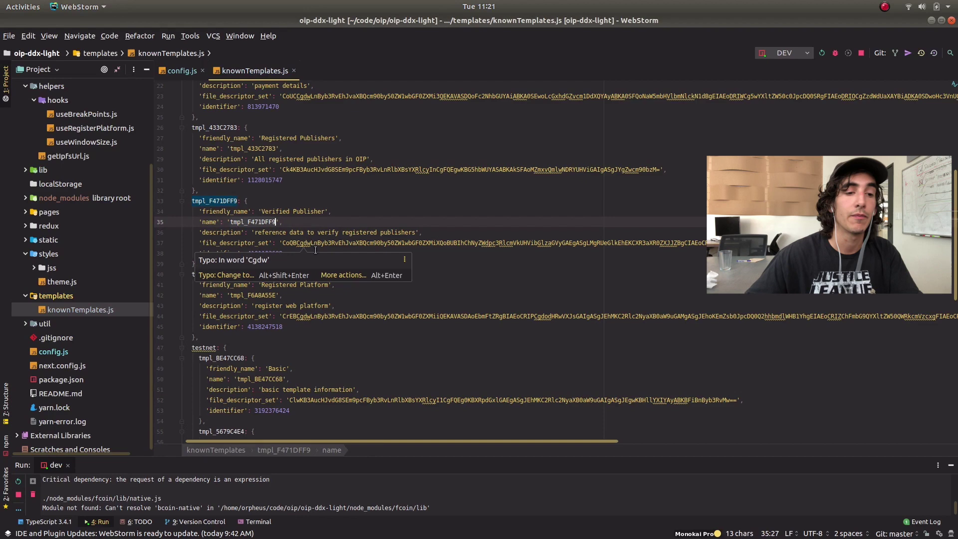
key(alt+Tab)
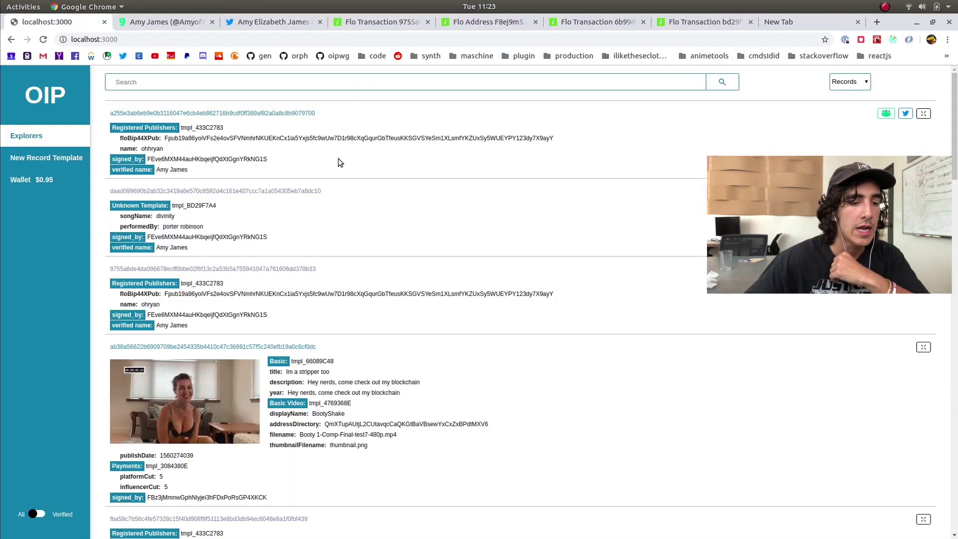
click(56, 161)
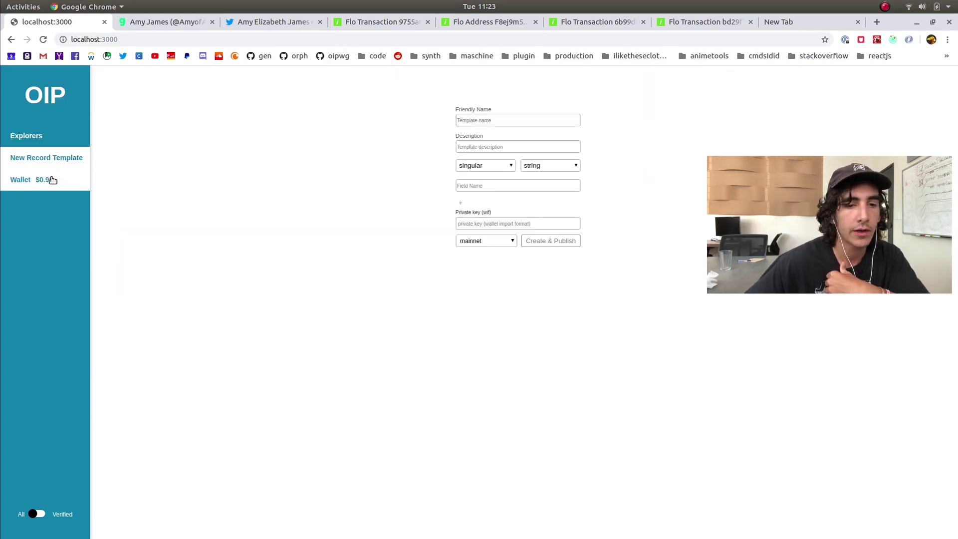
click(53, 180)
click(47, 135)
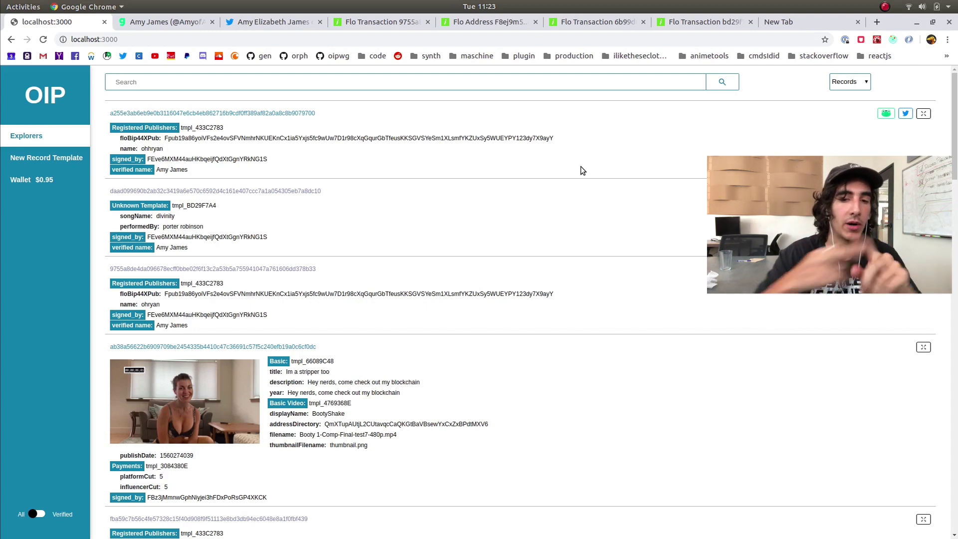
click(47, 157)
drag(462, 109, 738, 314)
click(481, 225)
click(52, 131)
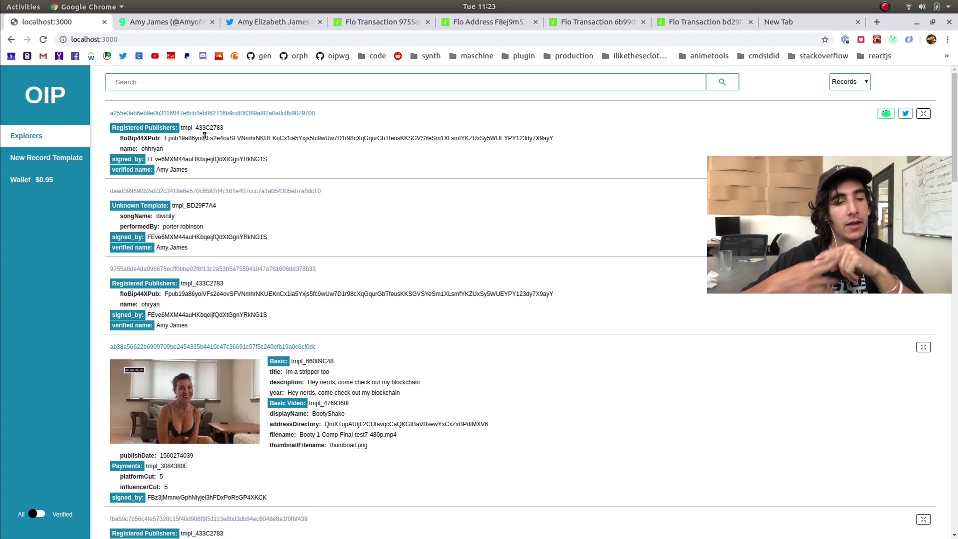
scroll(338, 281, down, 2)
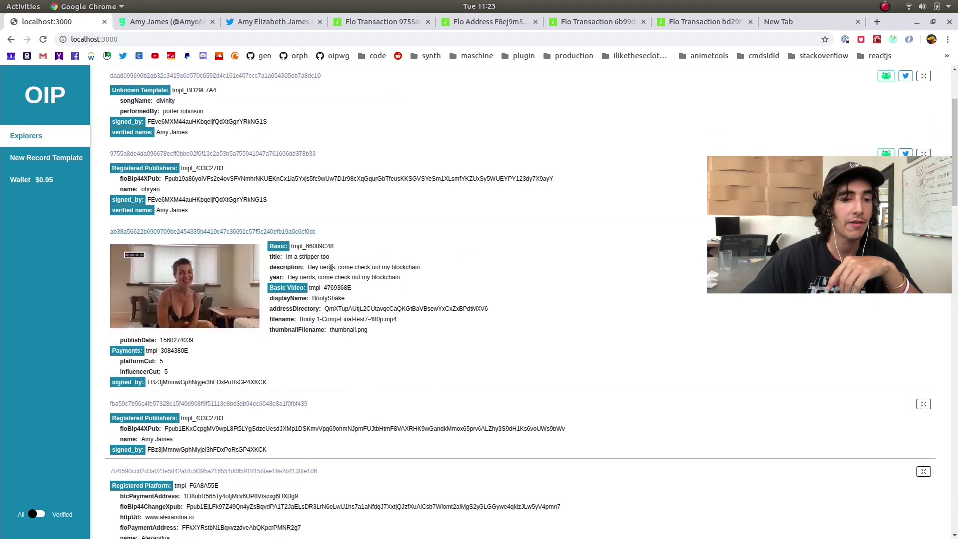
scroll(338, 281, down, 4)
scroll(682, 169, up, 6)
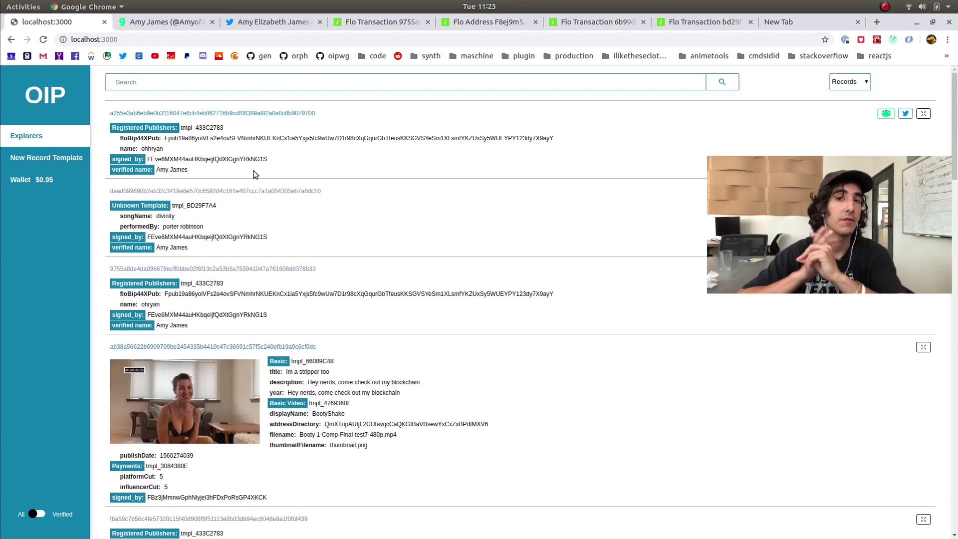
click(36, 162)
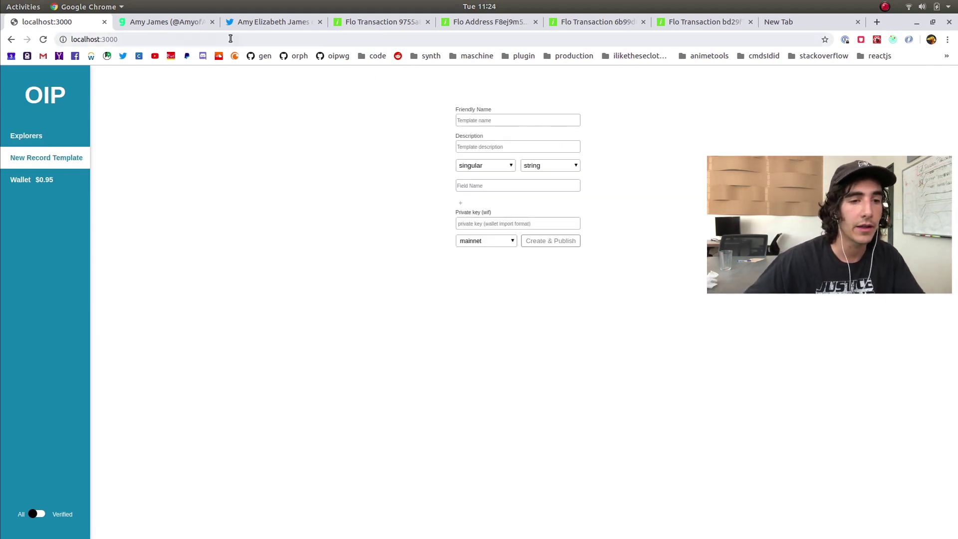
click(381, 23)
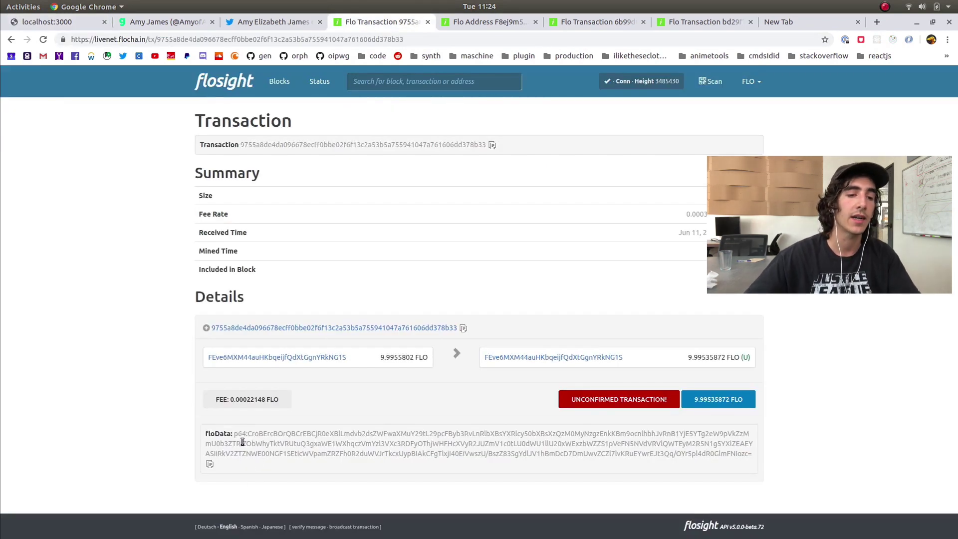
drag(238, 440, 487, 454)
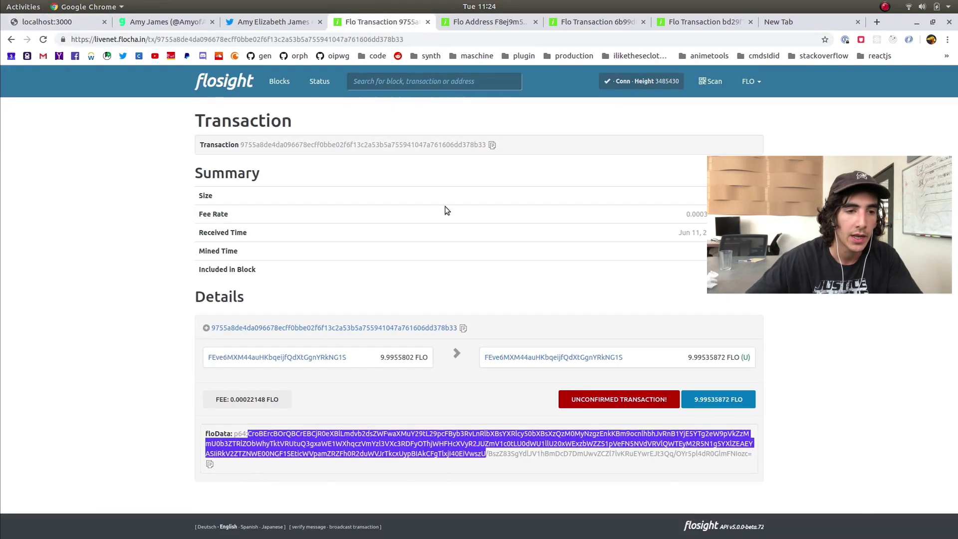
click(50, 23)
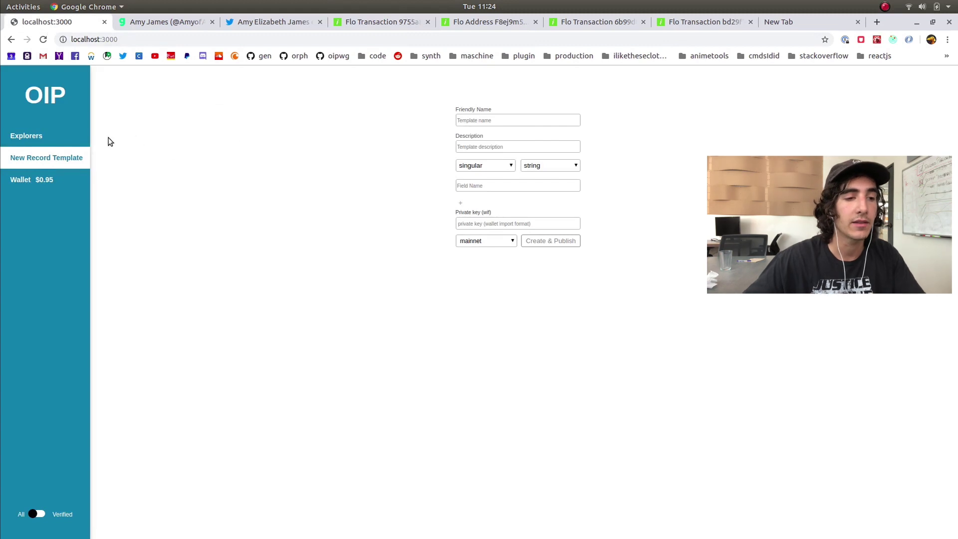
click(79, 143)
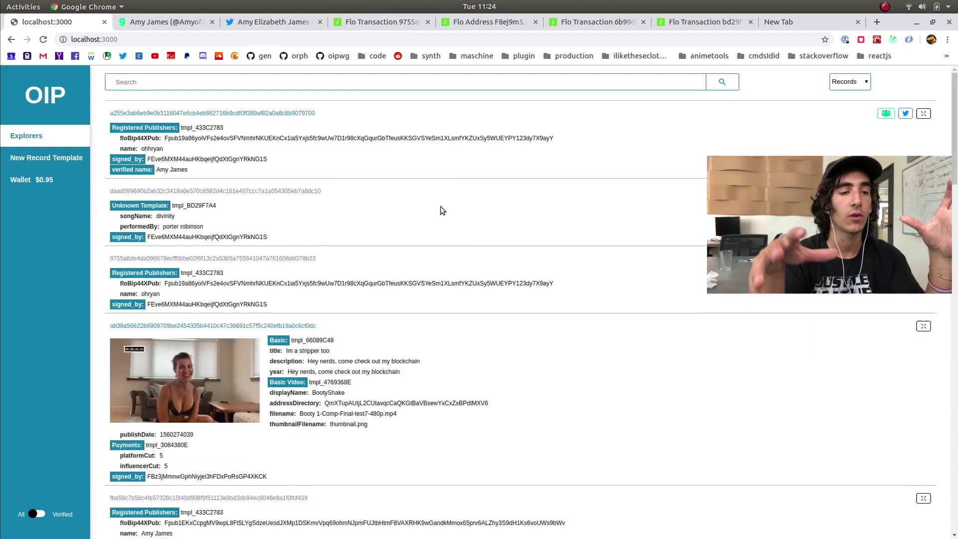